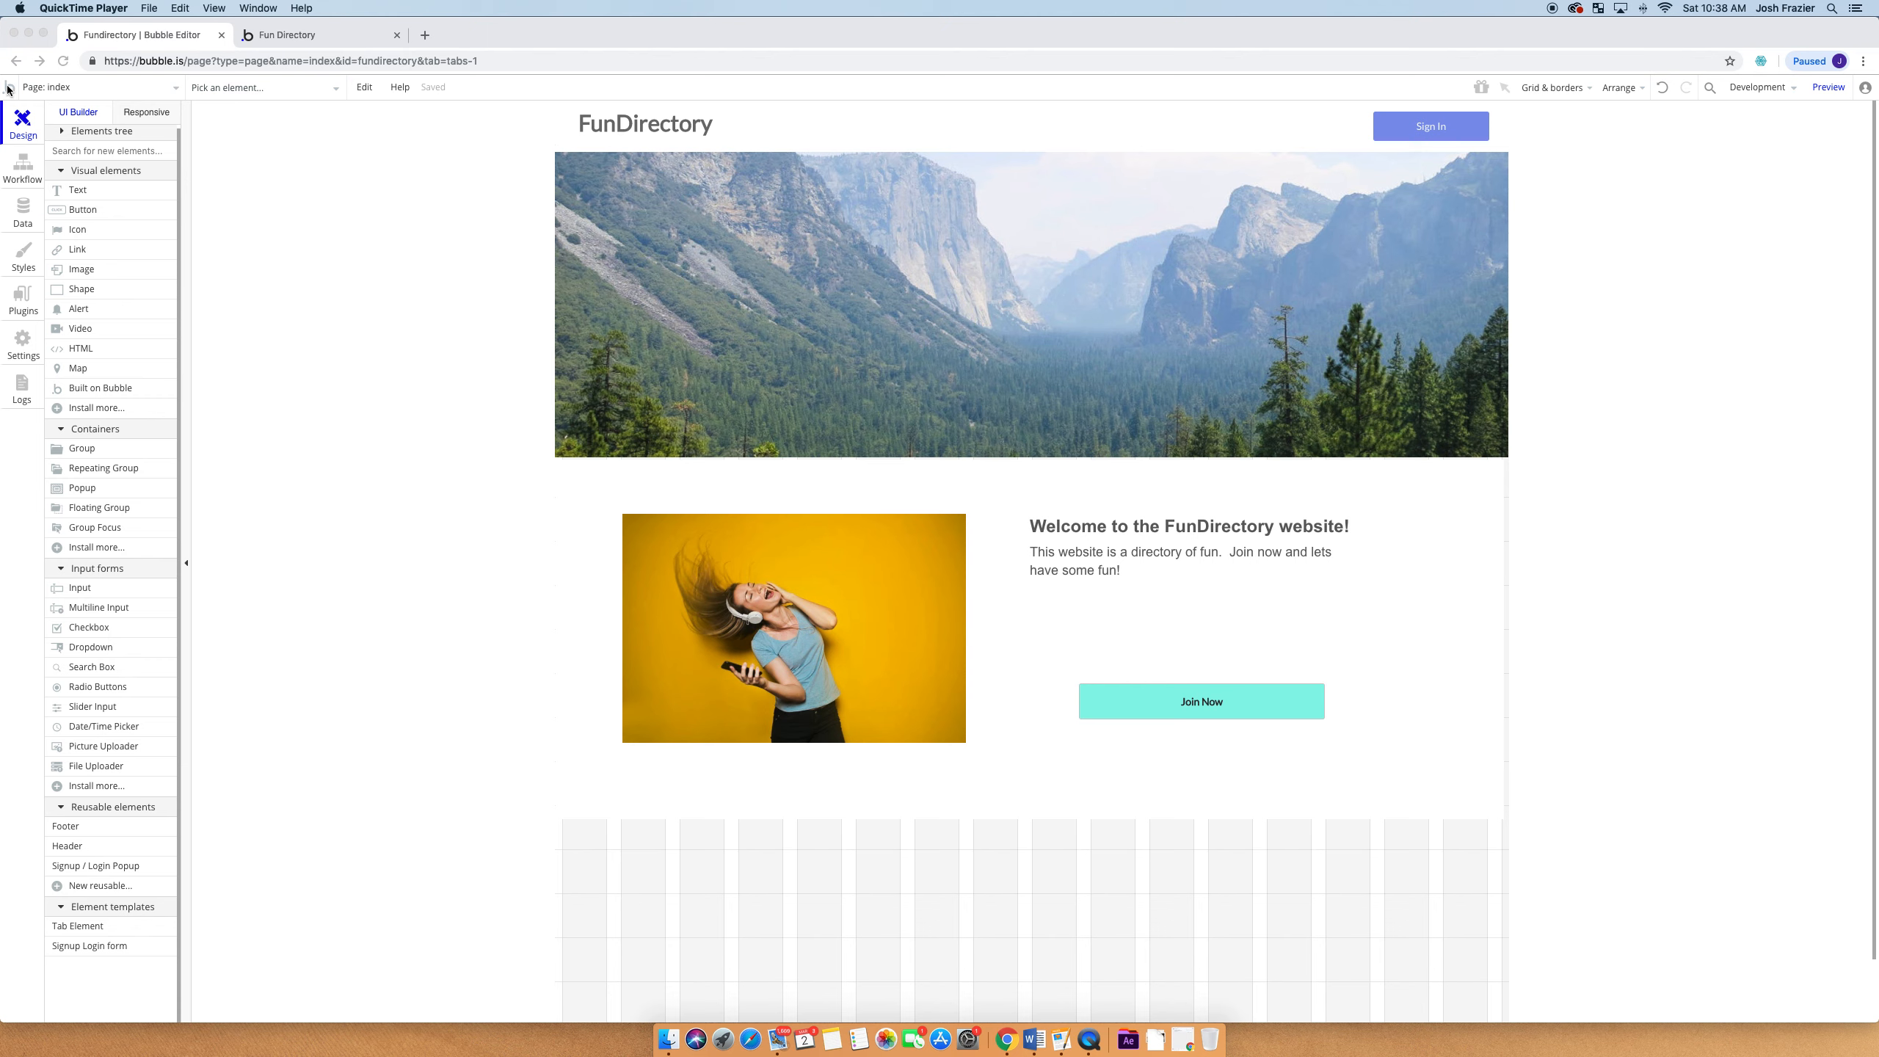
Delete the existing dashboard page from the app's list of pages
{"action": "left_click", "coordinate": [73, 90]}
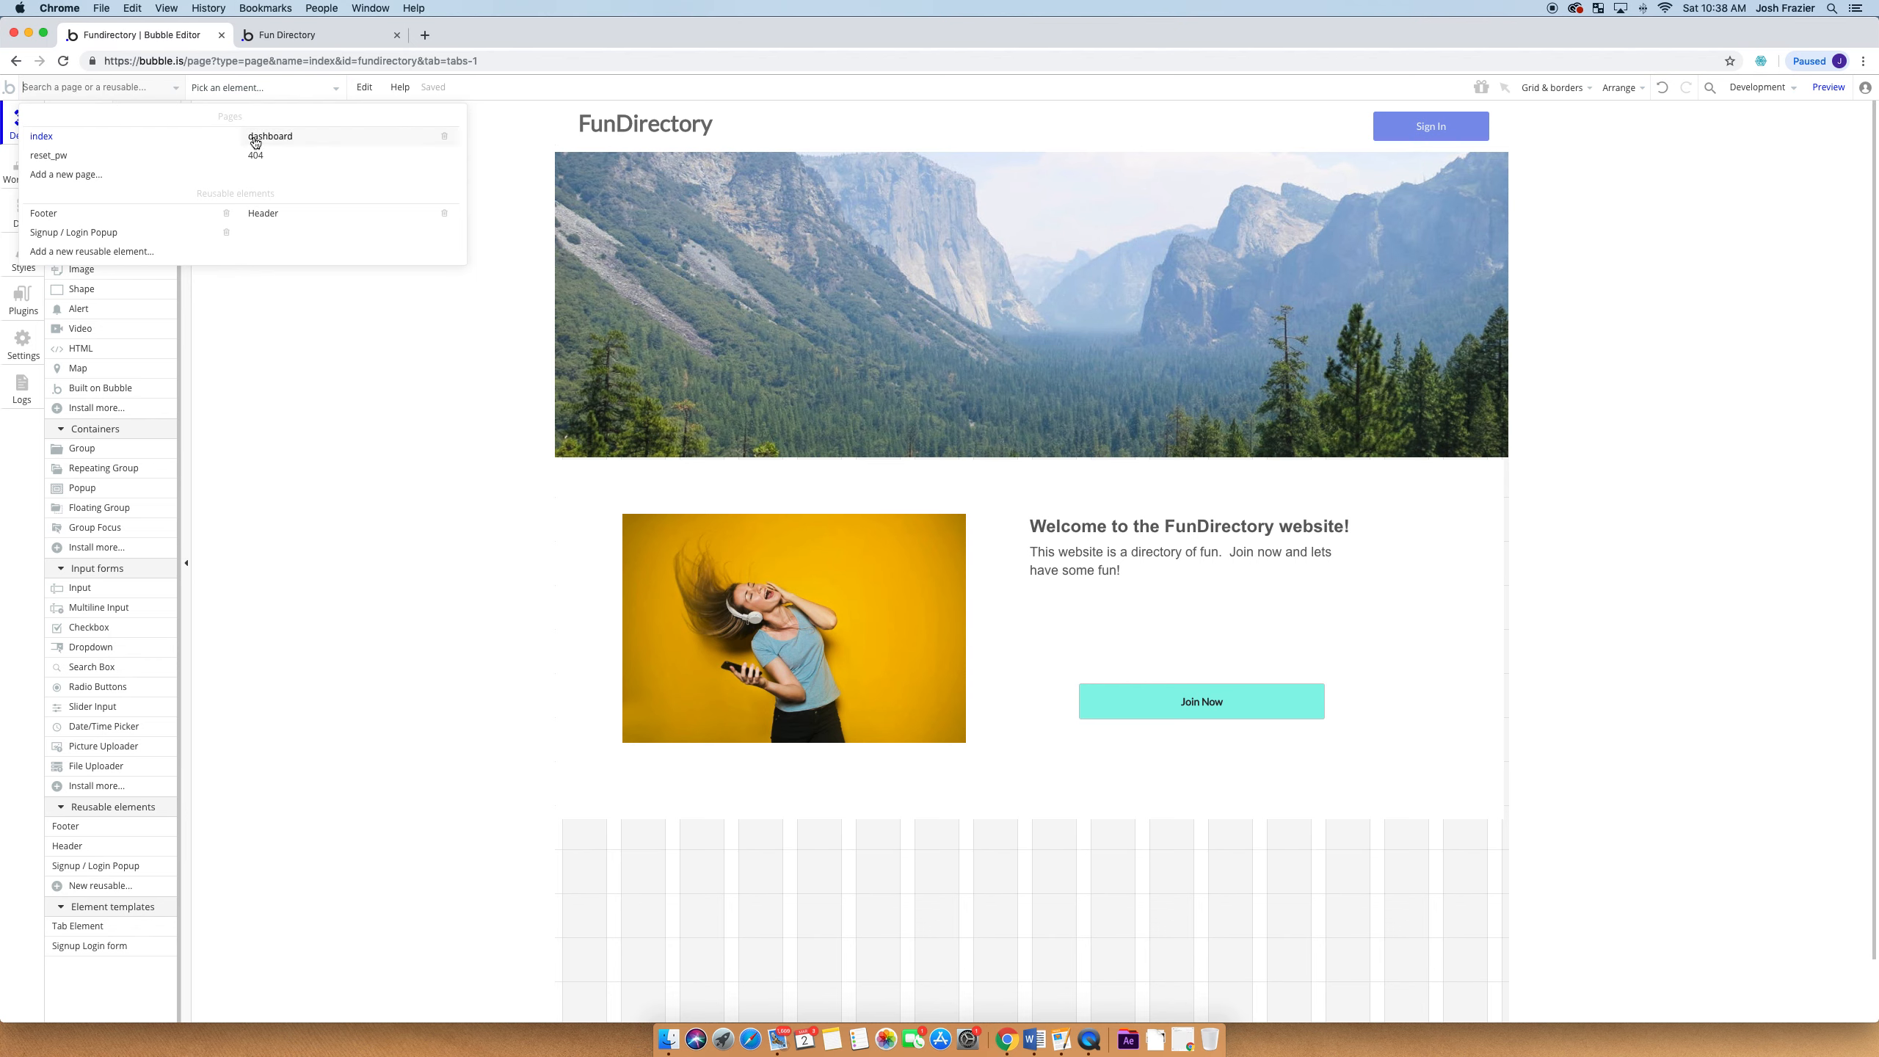
{"action": "mouse_move", "coordinate": [255, 142]}
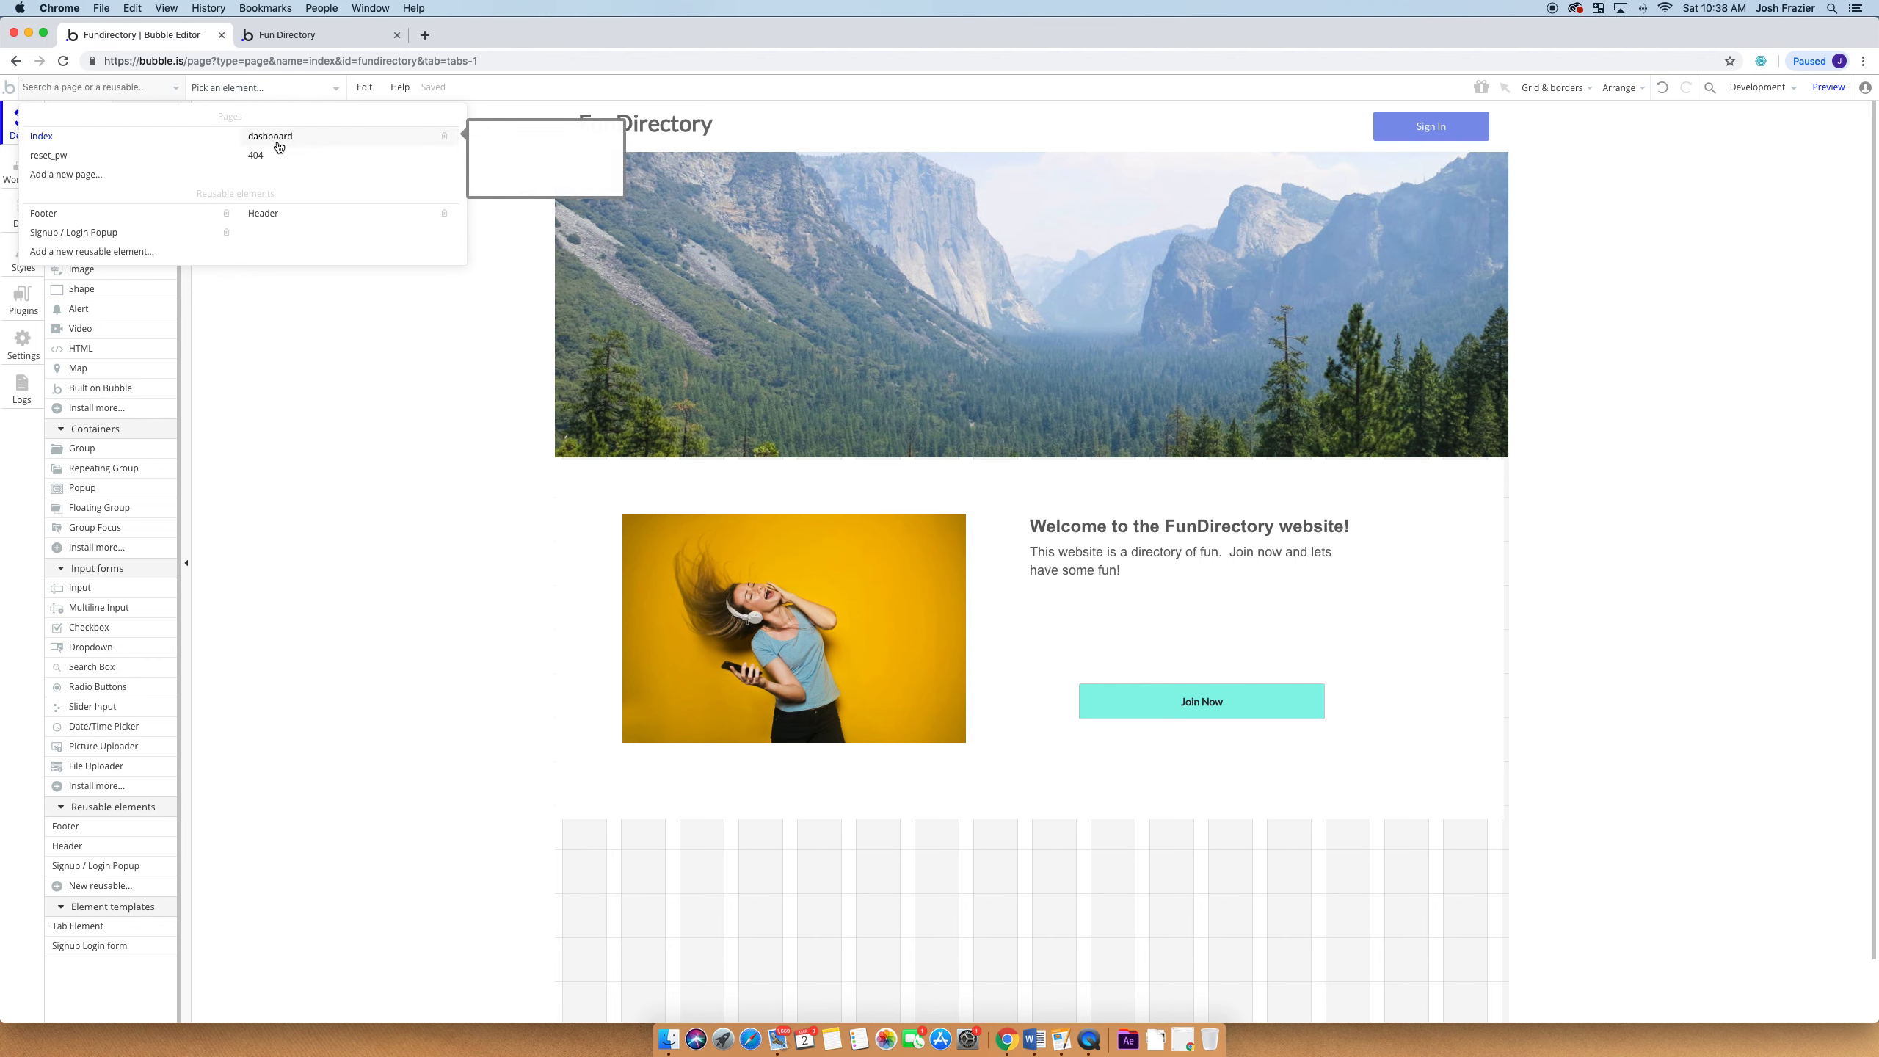
{"action": "left_click", "coordinate": [446, 141]}
{"action": "left_click", "coordinate": [947, 239]}
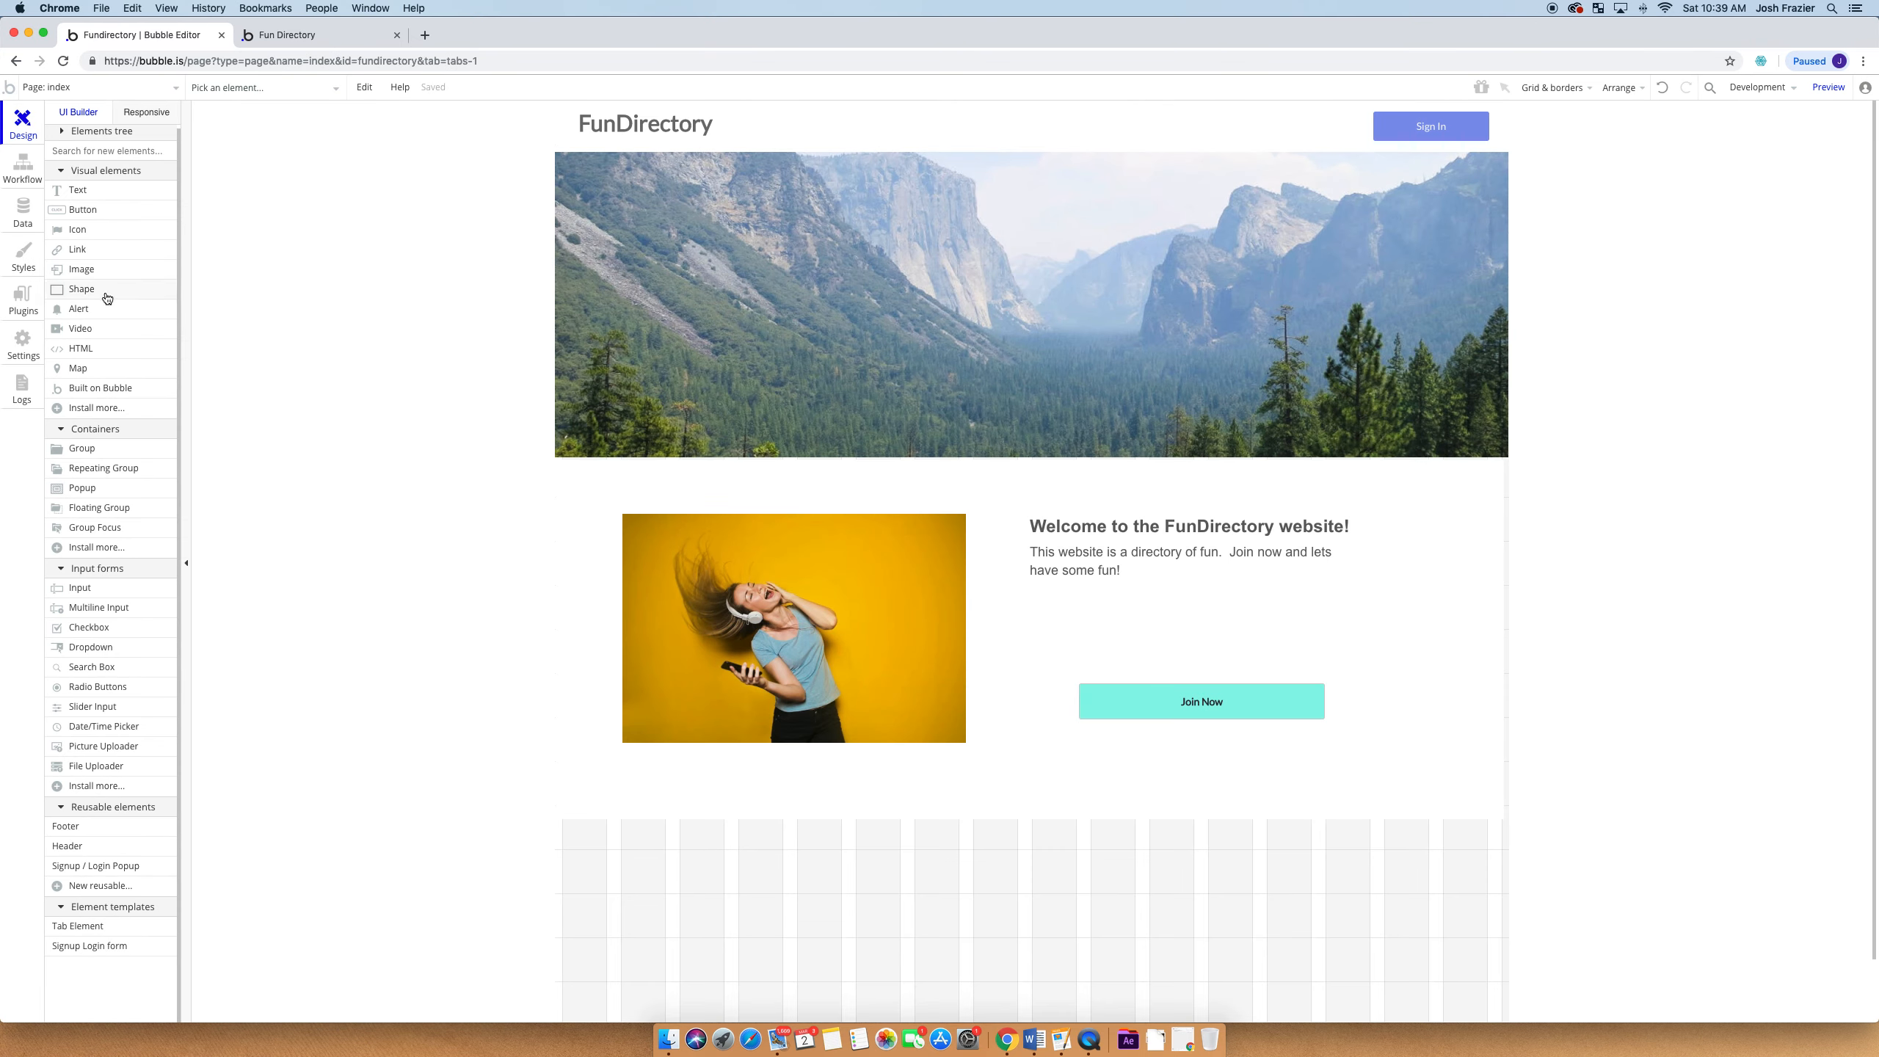
{"action": "left_click", "coordinate": [112, 87]}
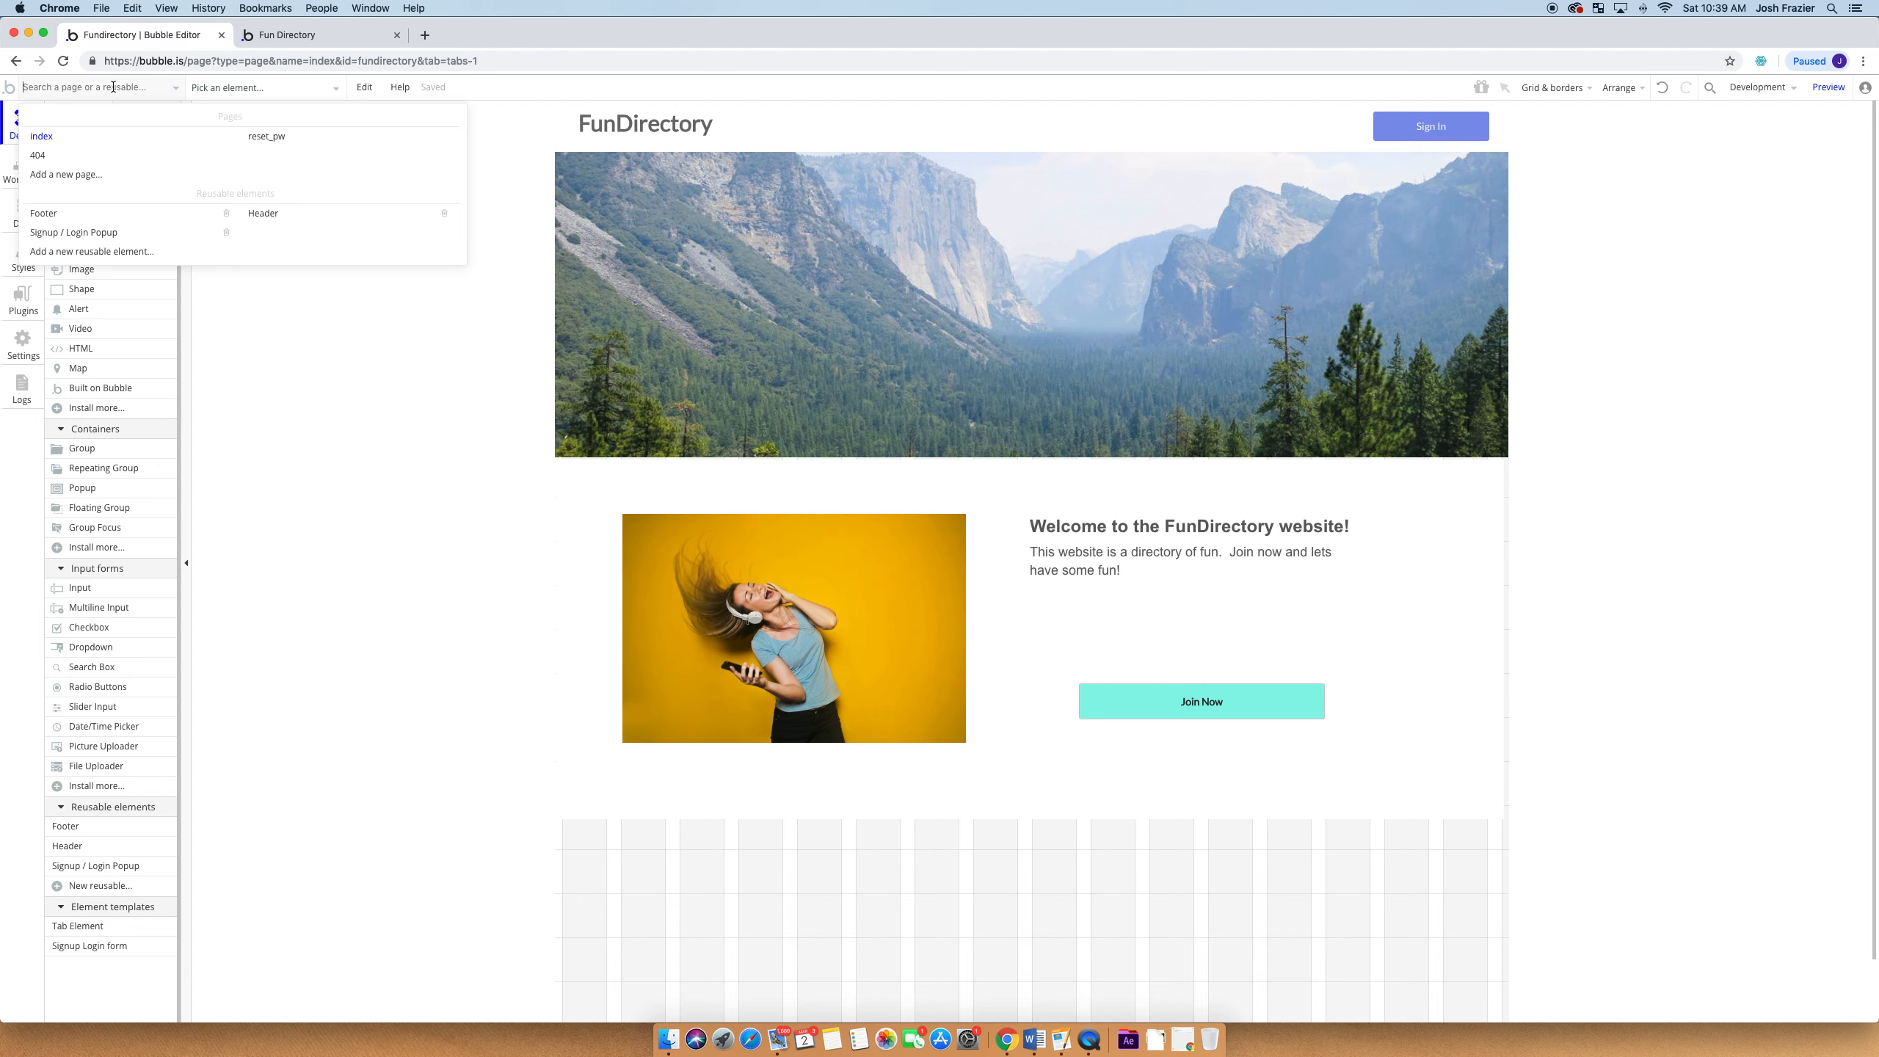
{"action": "left_click", "coordinate": [56, 157]}
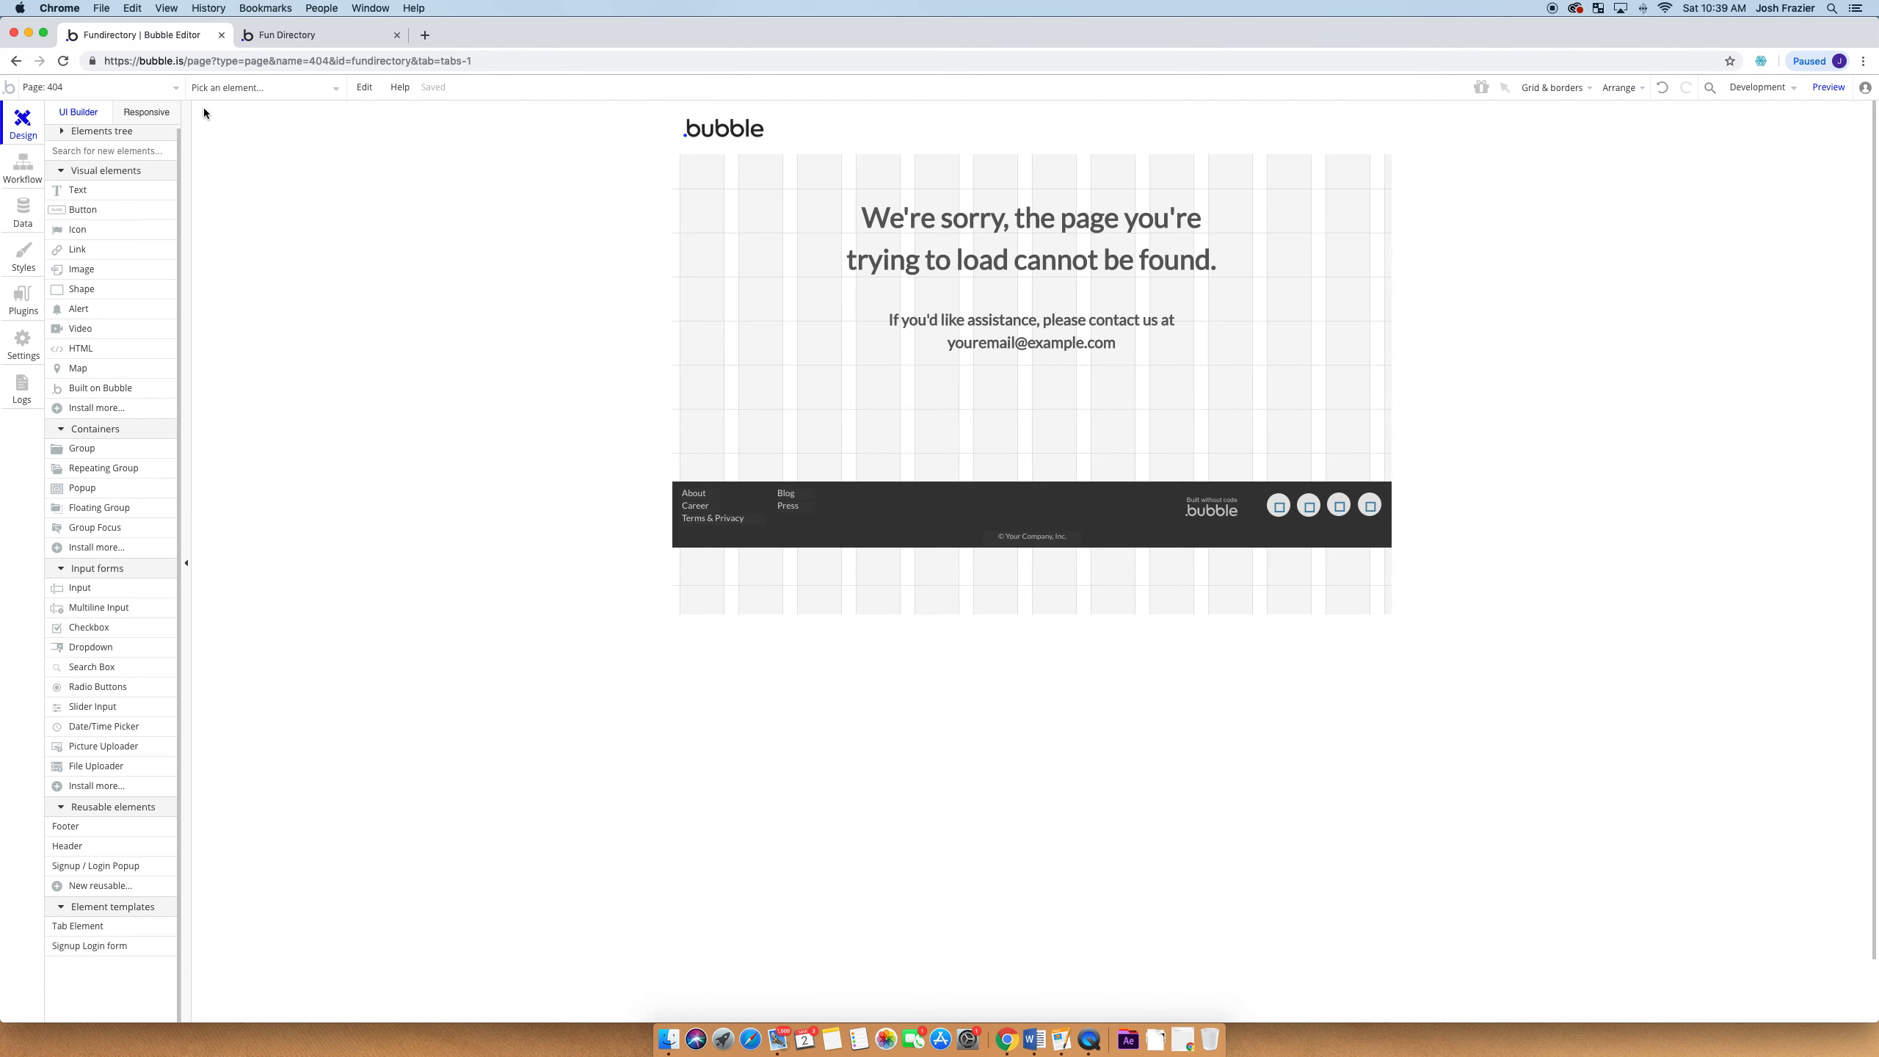
{"action": "left_click", "coordinate": [149, 88]}
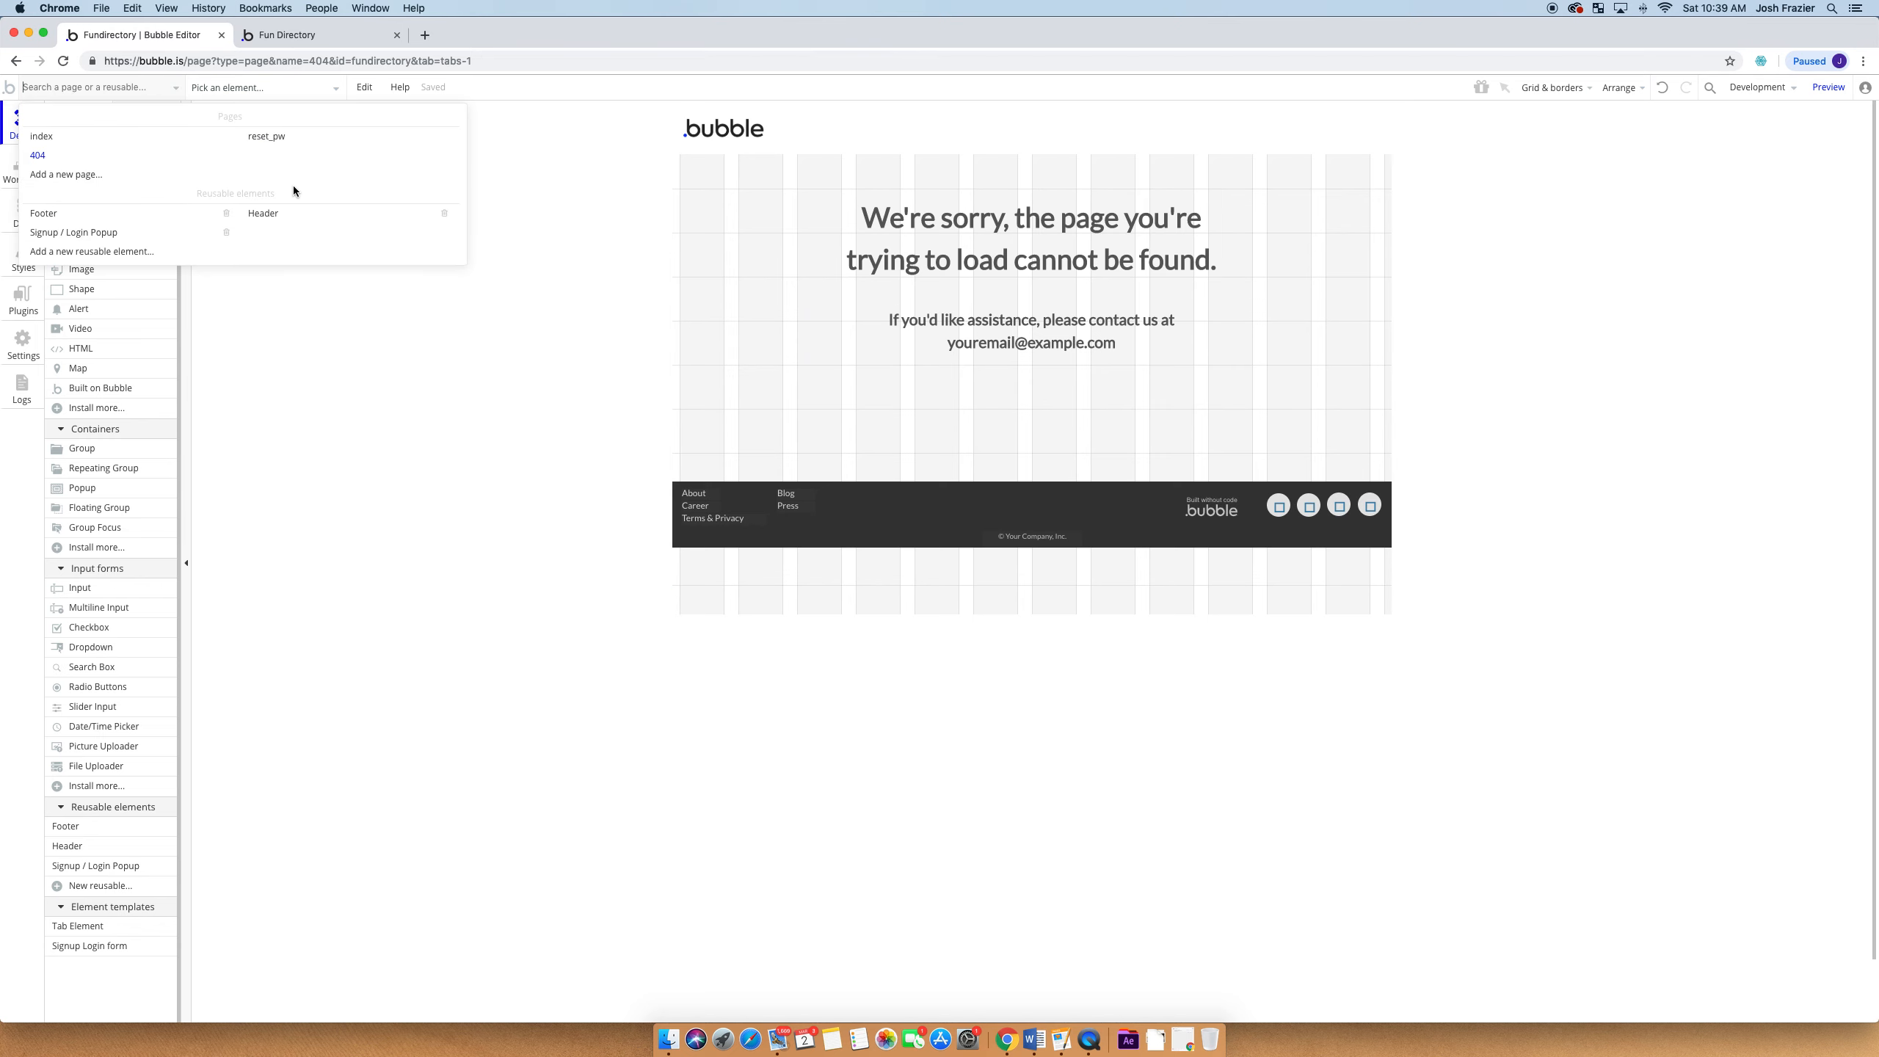
{"action": "left_click", "coordinate": [92, 174]}
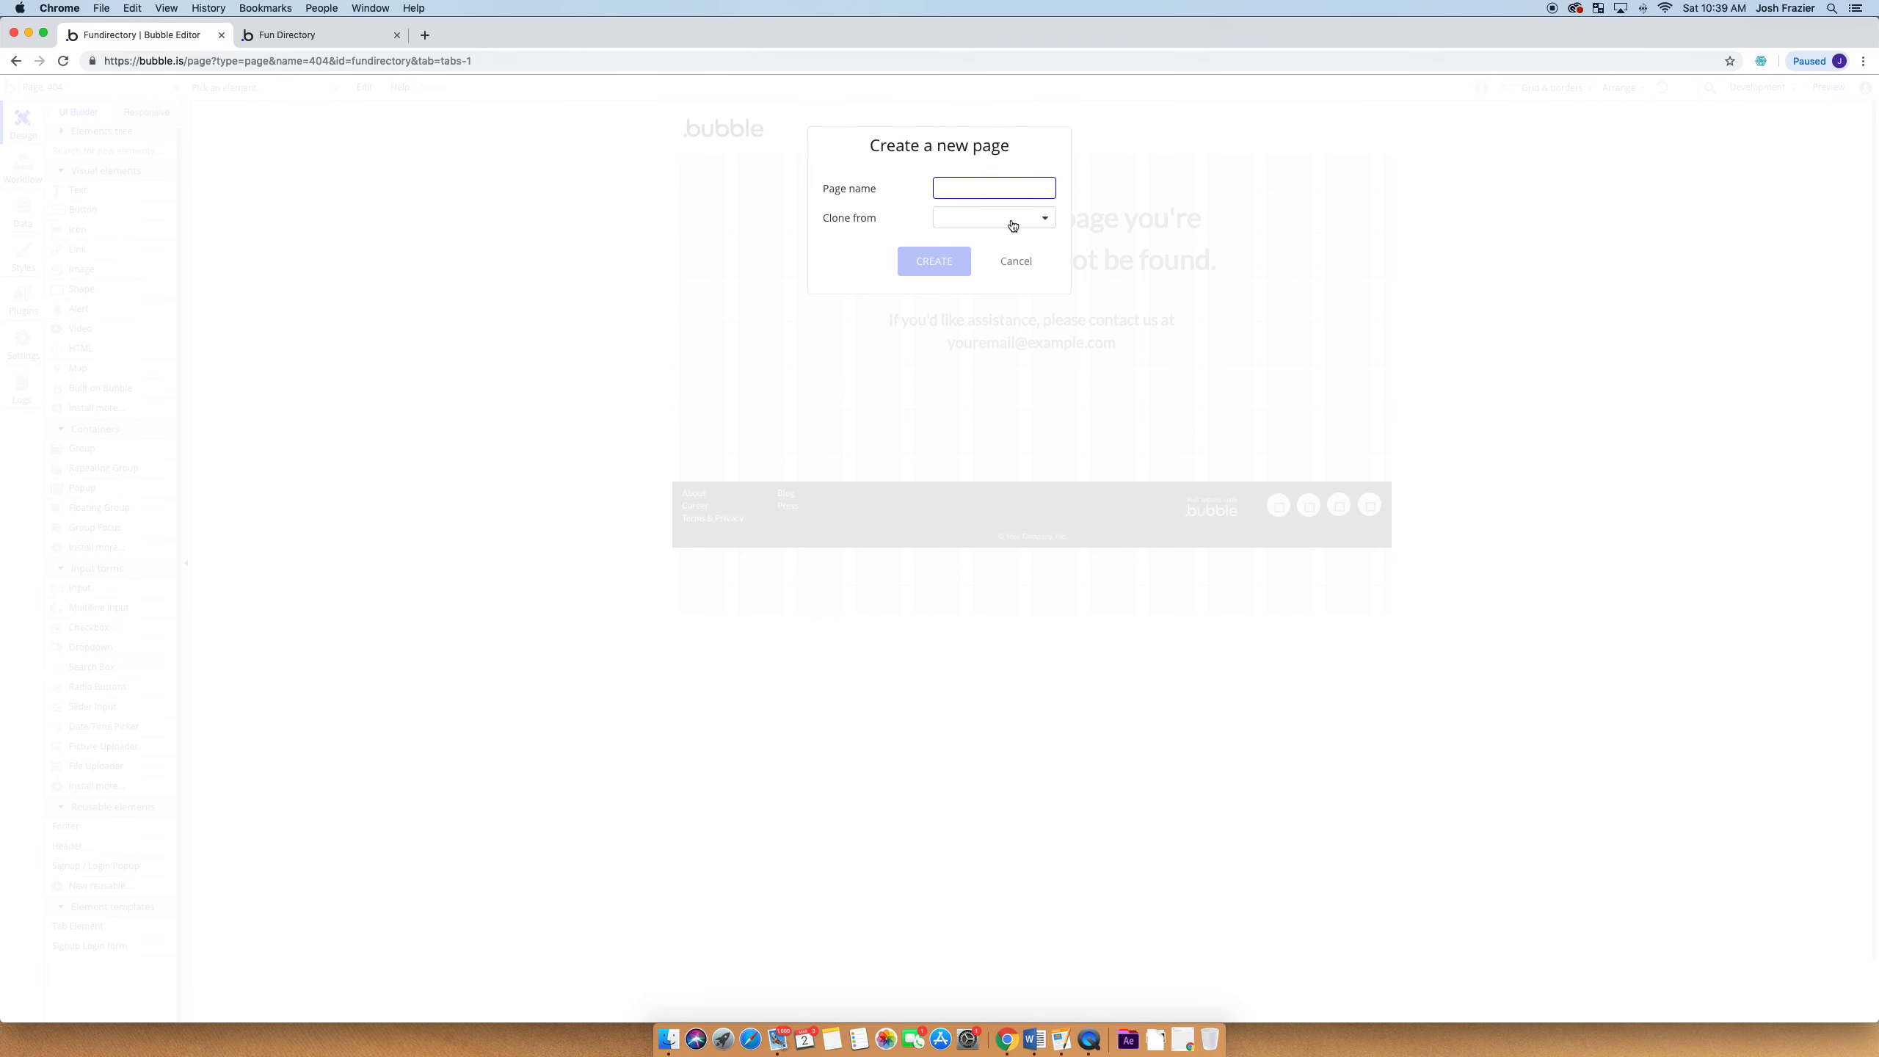
{"action": "type", "text": "Dashboard"}
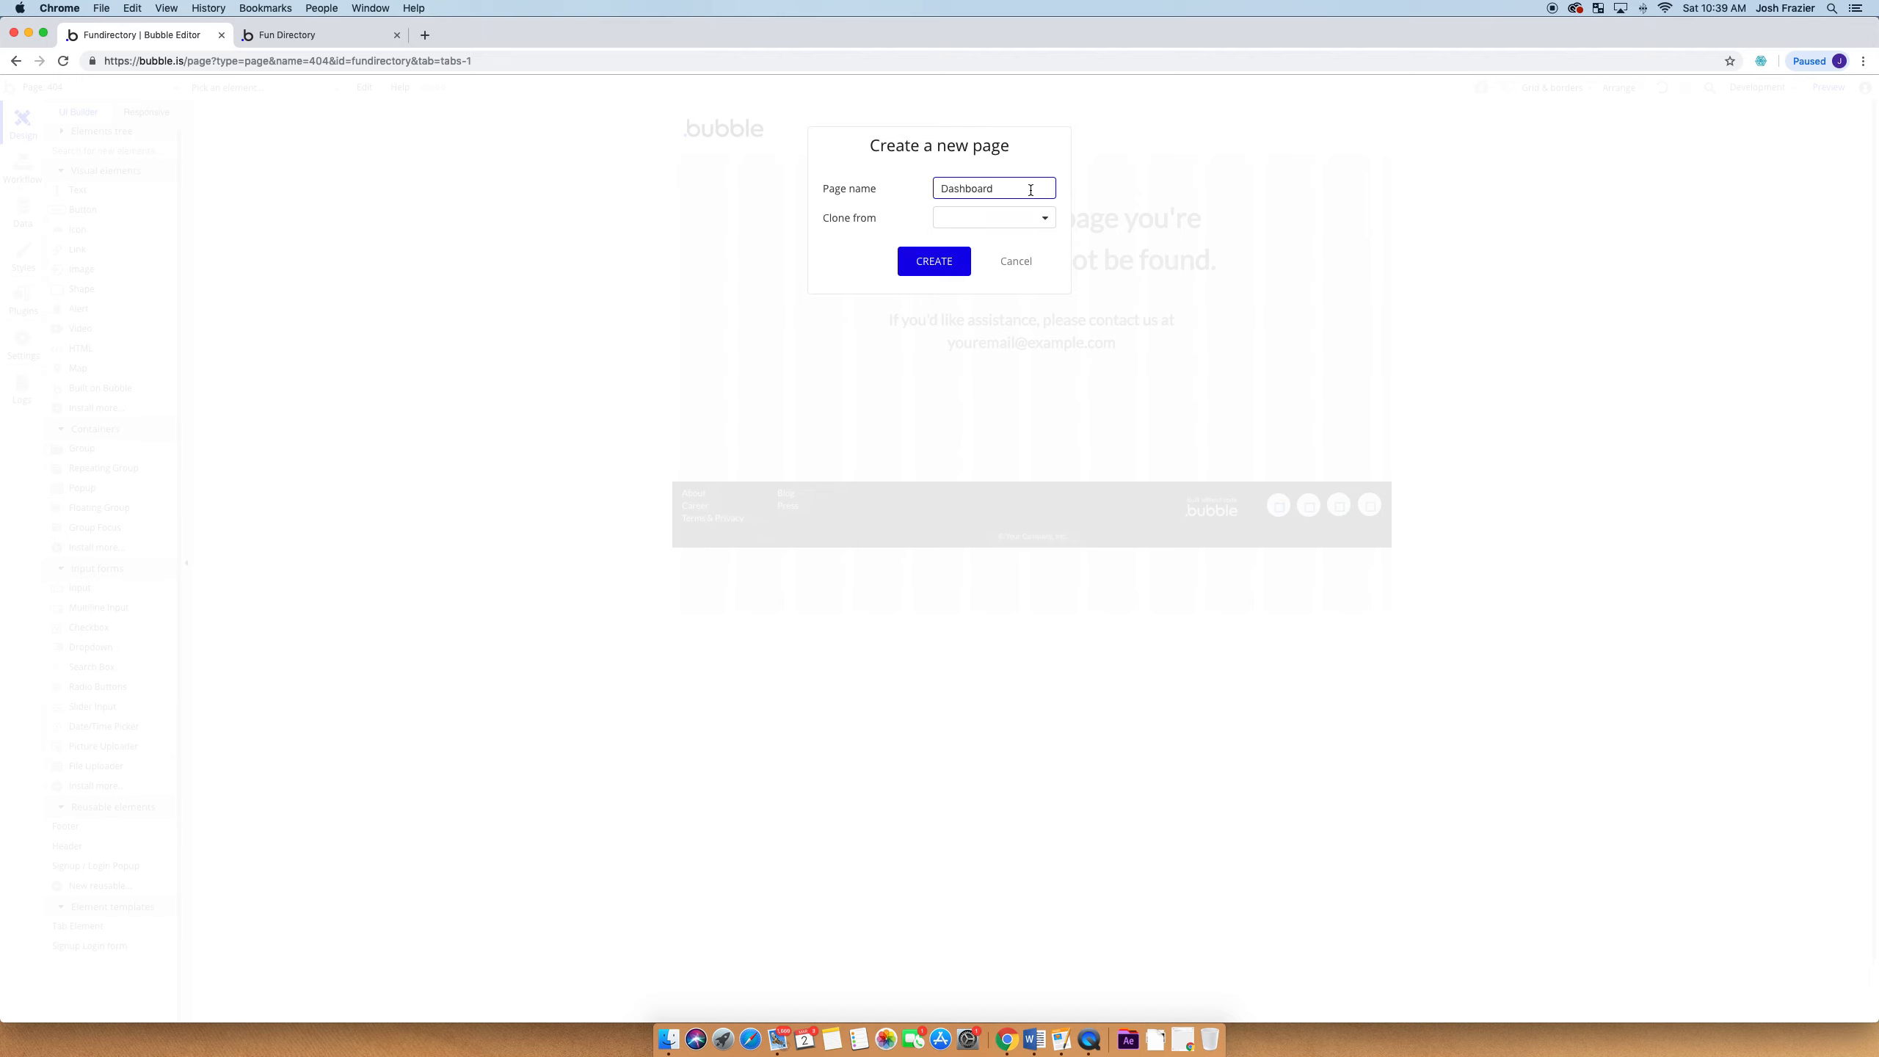
{"action": "left_click", "coordinate": [1023, 264]}
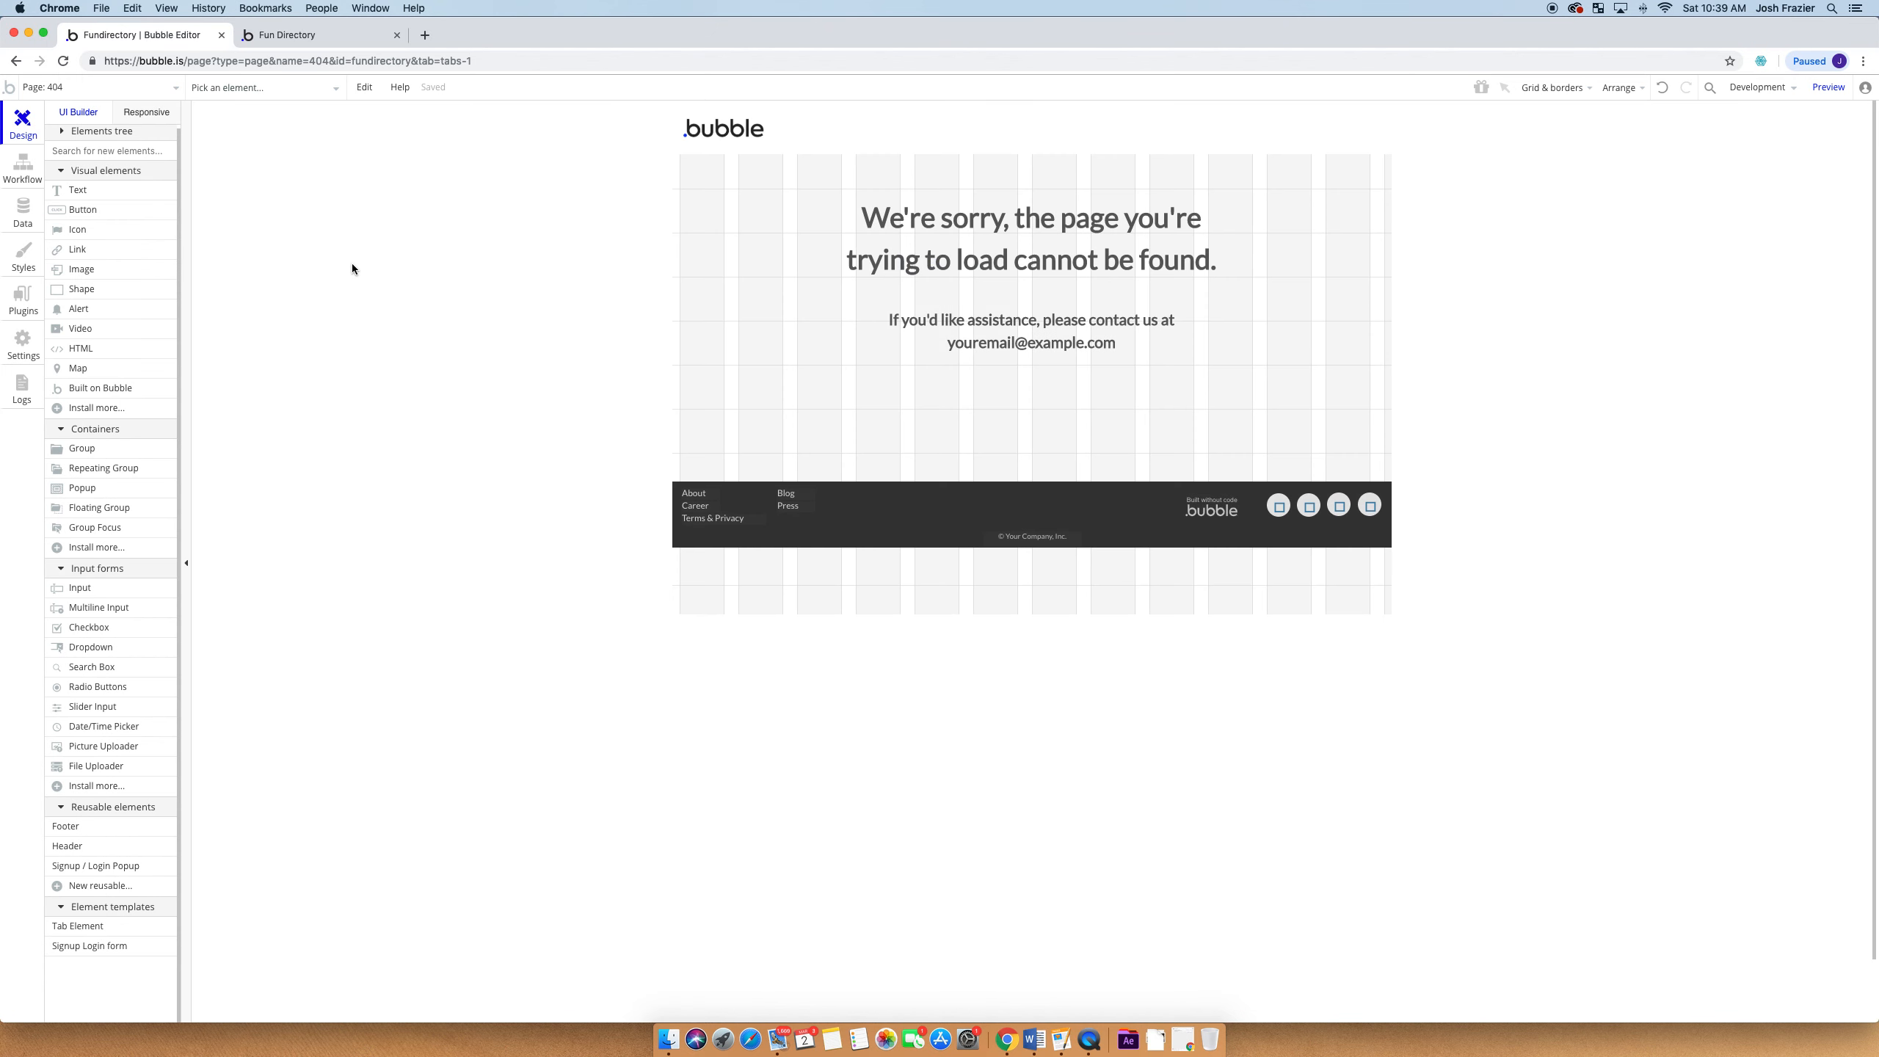
Create a new page named Dashboard without cloning it from an existing page
{"action": "left_click", "coordinate": [111, 92]}
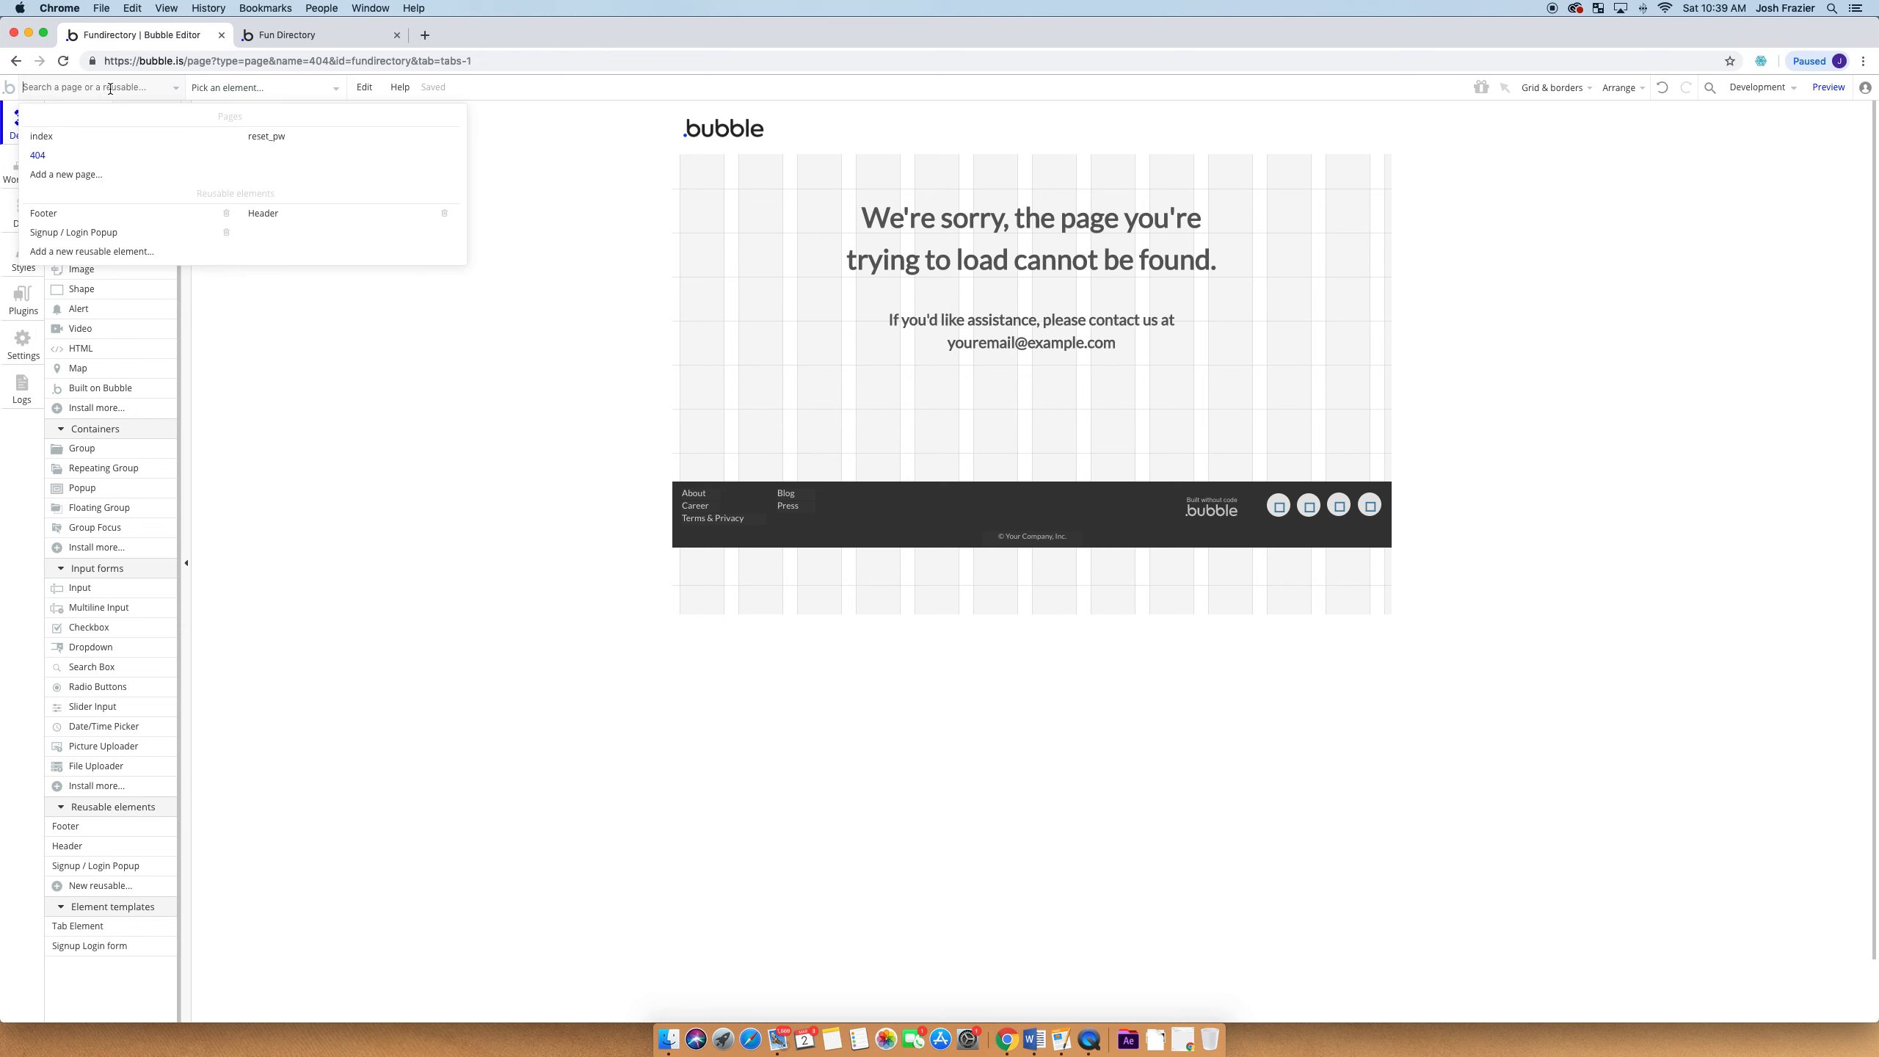
{"action": "left_click", "coordinate": [75, 177]}
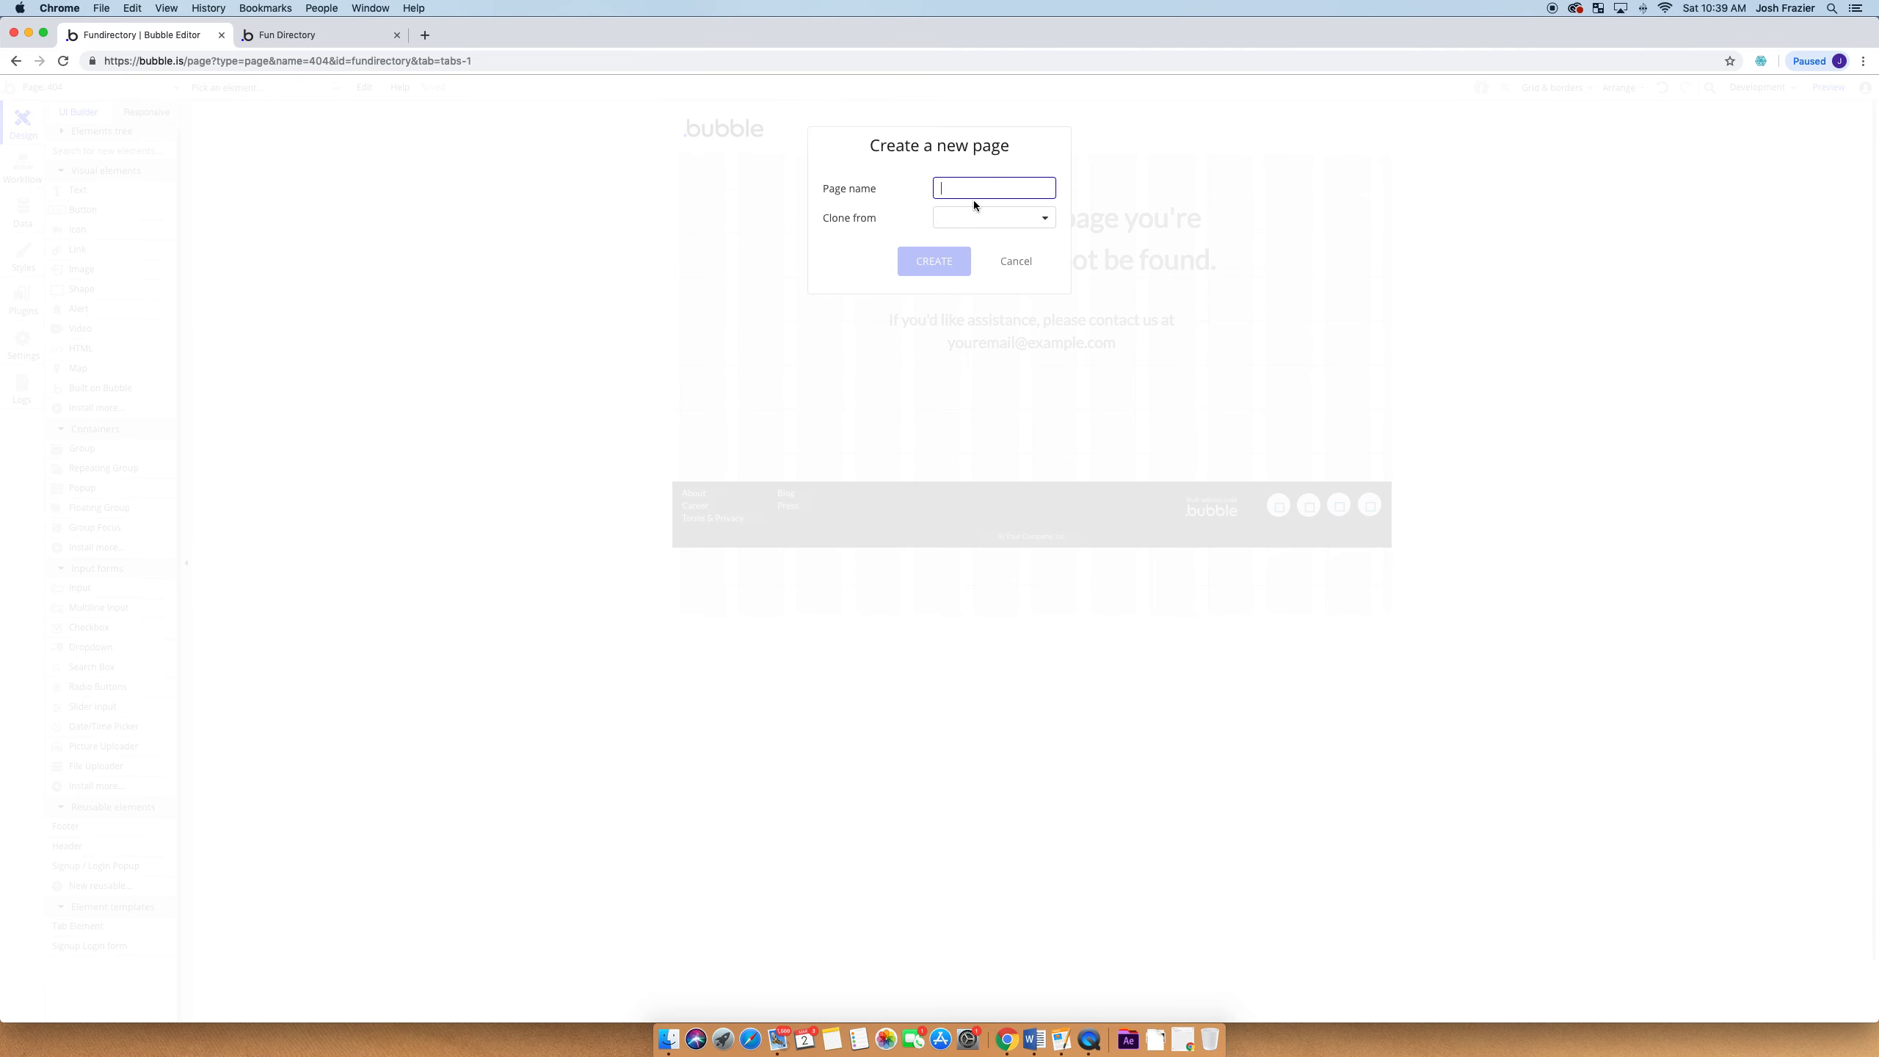
{"action": "type", "text": "Dashboard"}
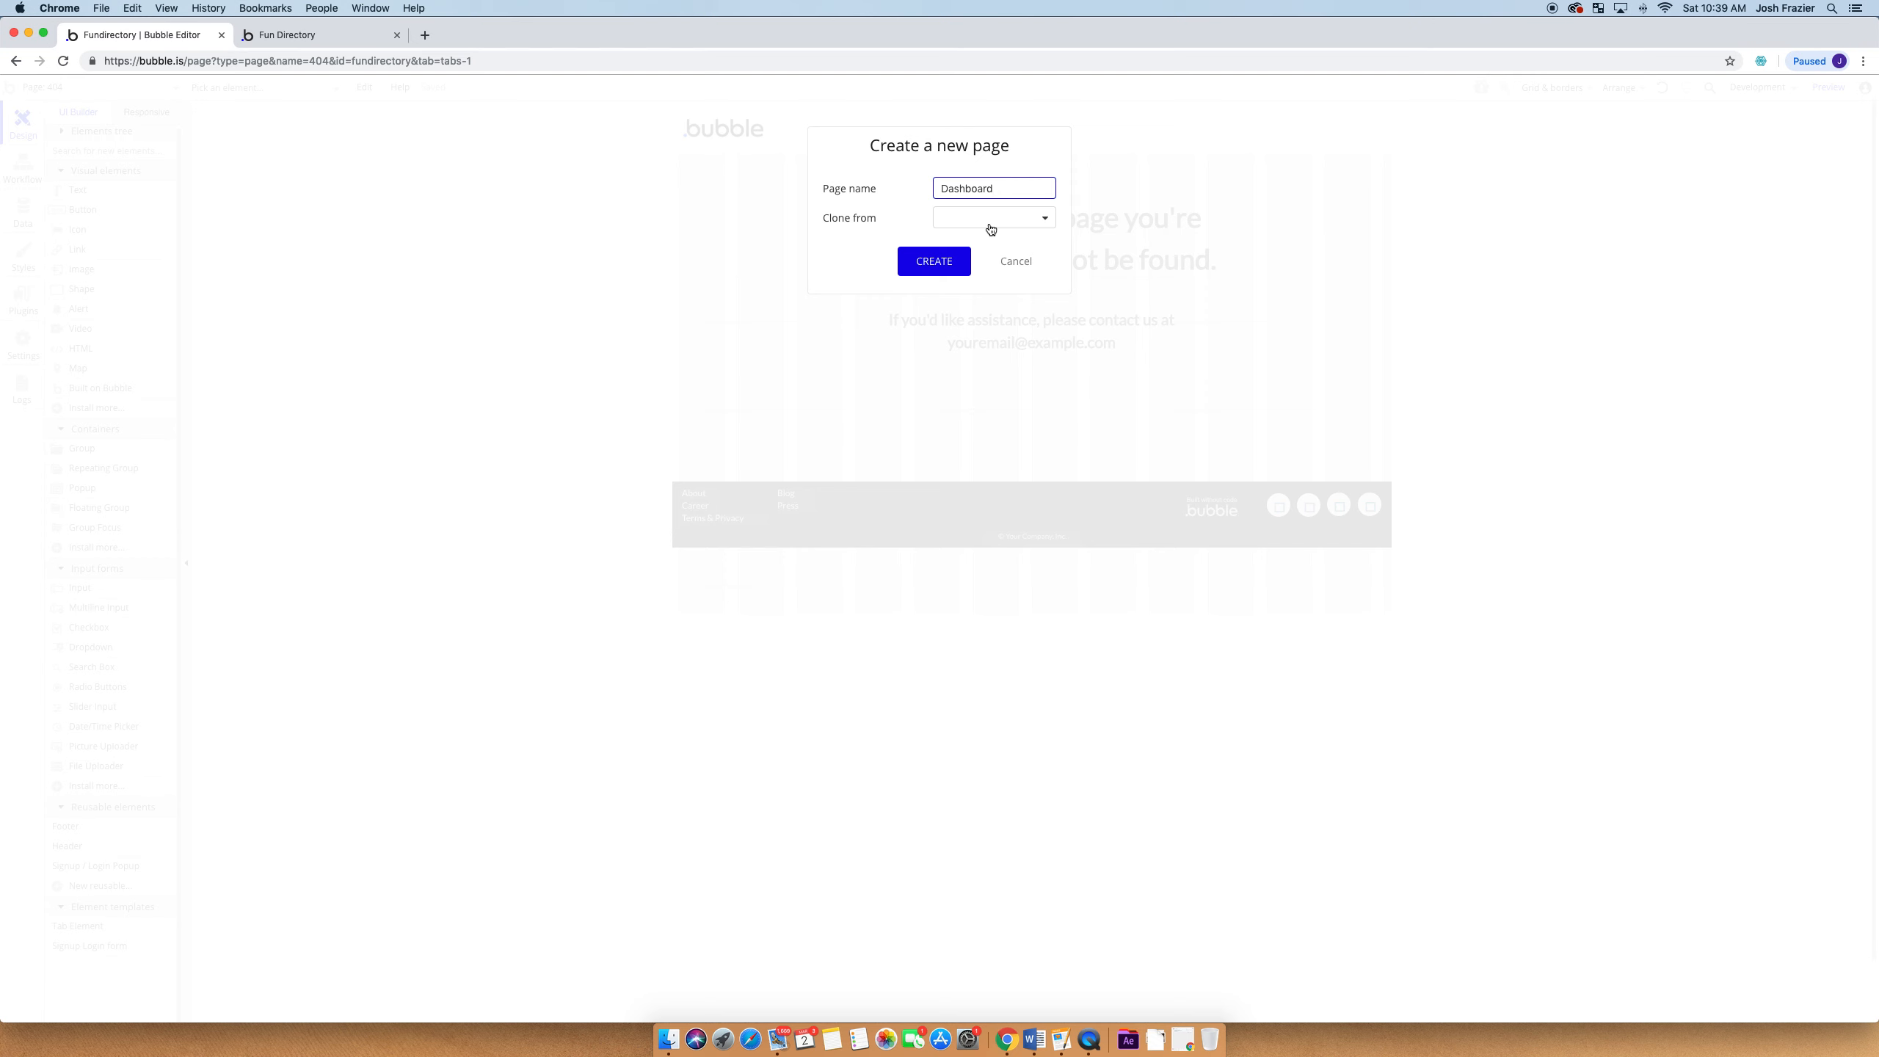
{"action": "left_click", "coordinate": [952, 230]}
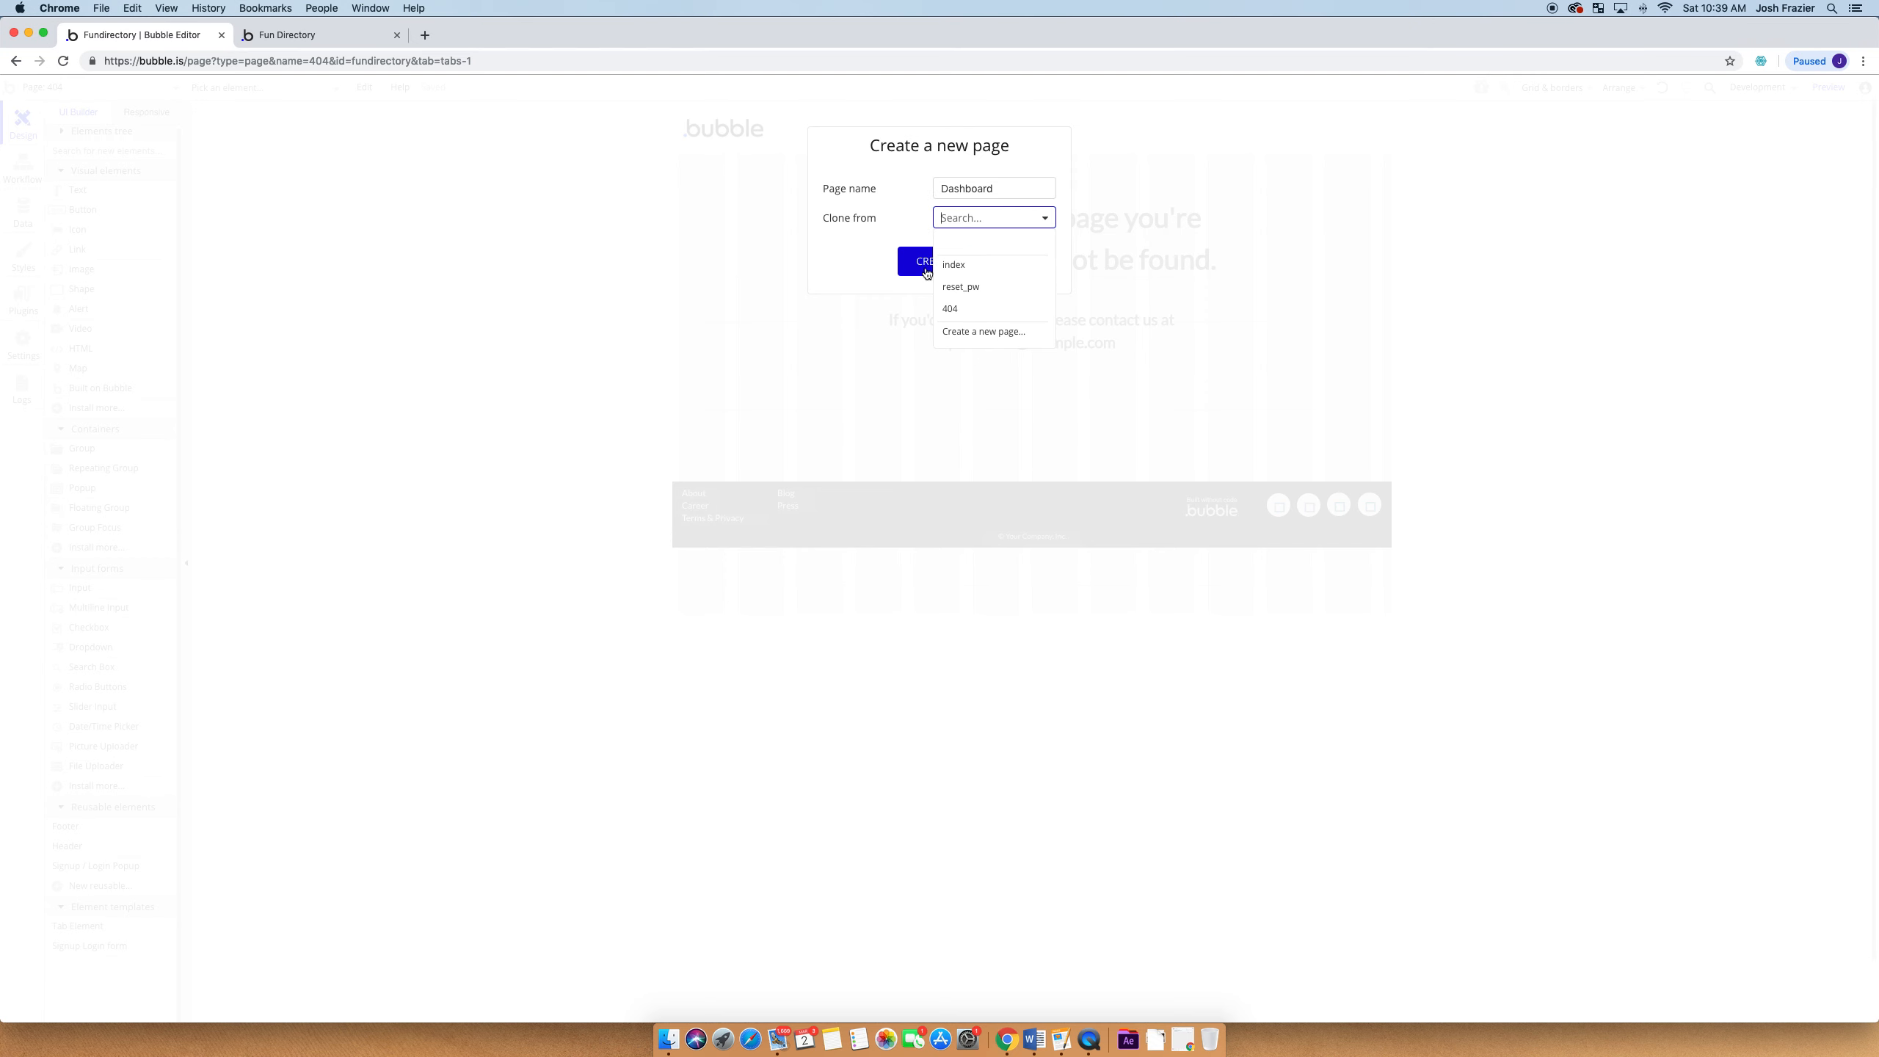
{"action": "left_click", "coordinate": [910, 224]}
{"action": "left_click", "coordinate": [930, 263]}
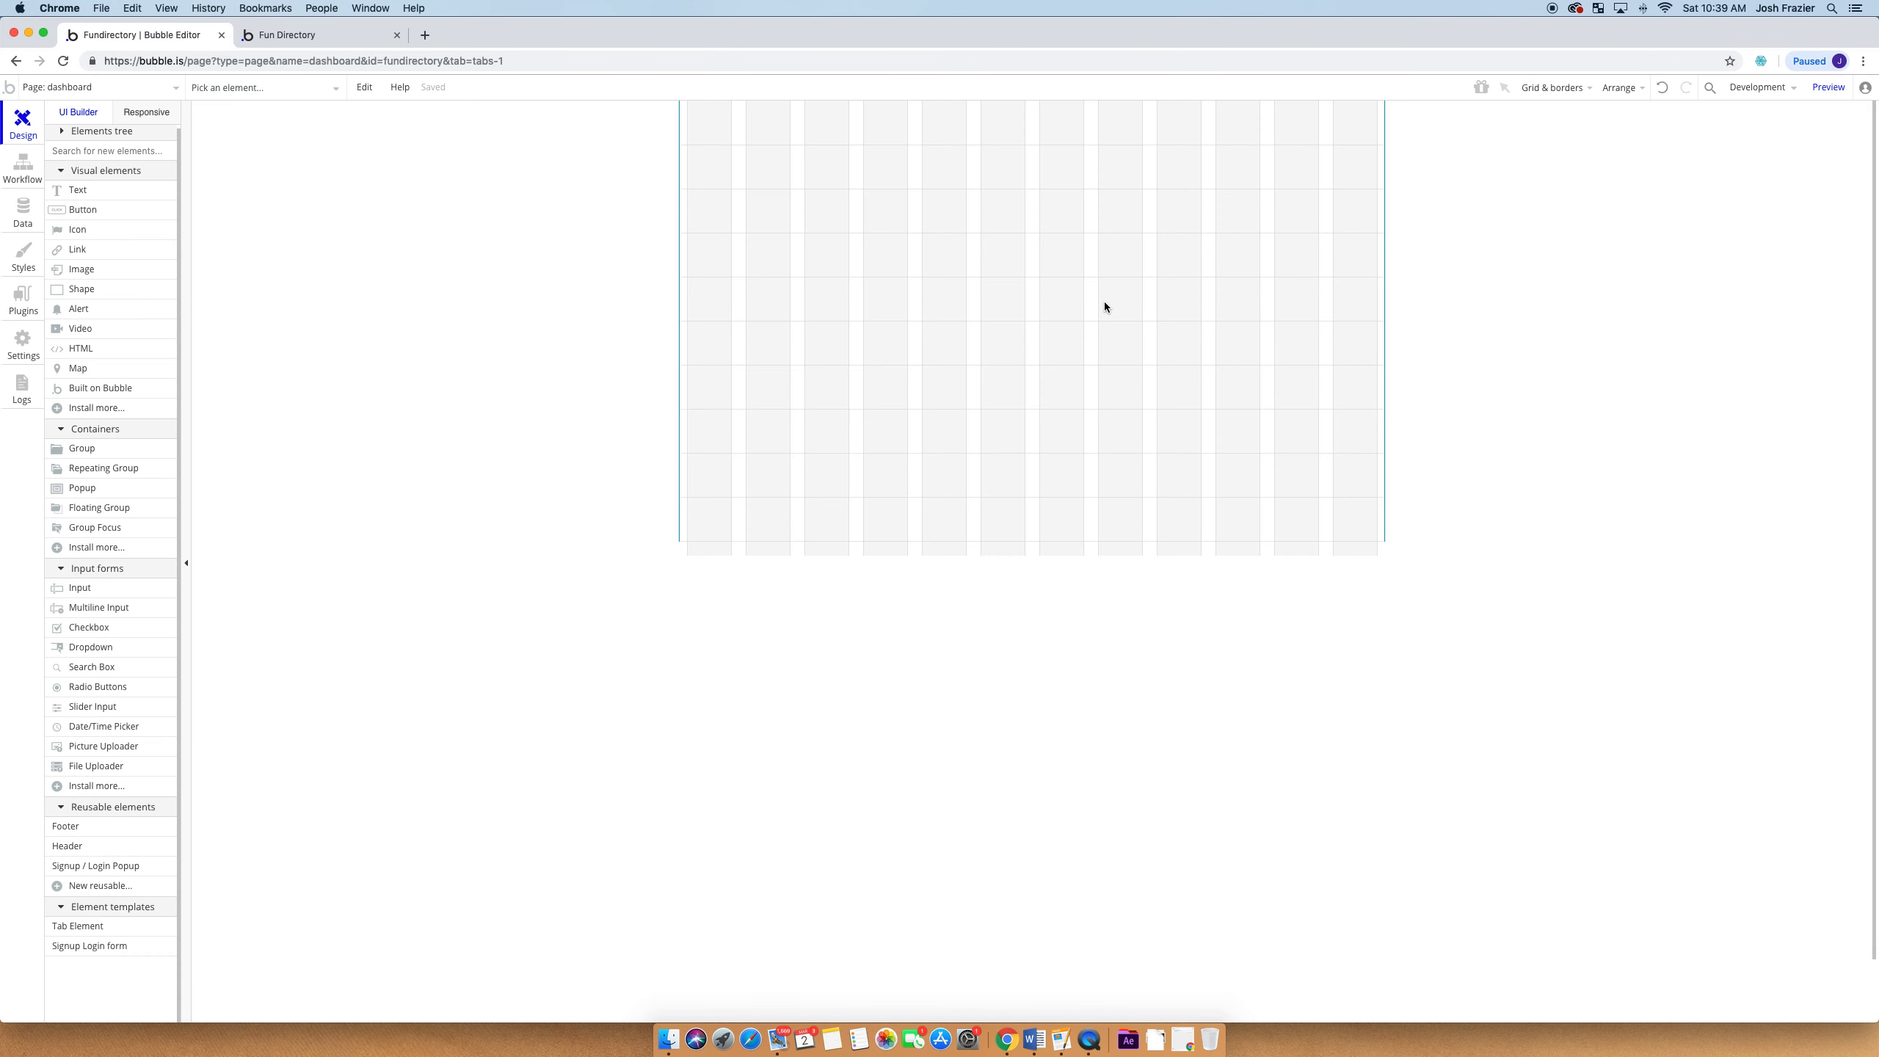
Set the dashboard page's width to 1300 and its height to 1200
{"action": "double_click", "coordinate": [1156, 278]}
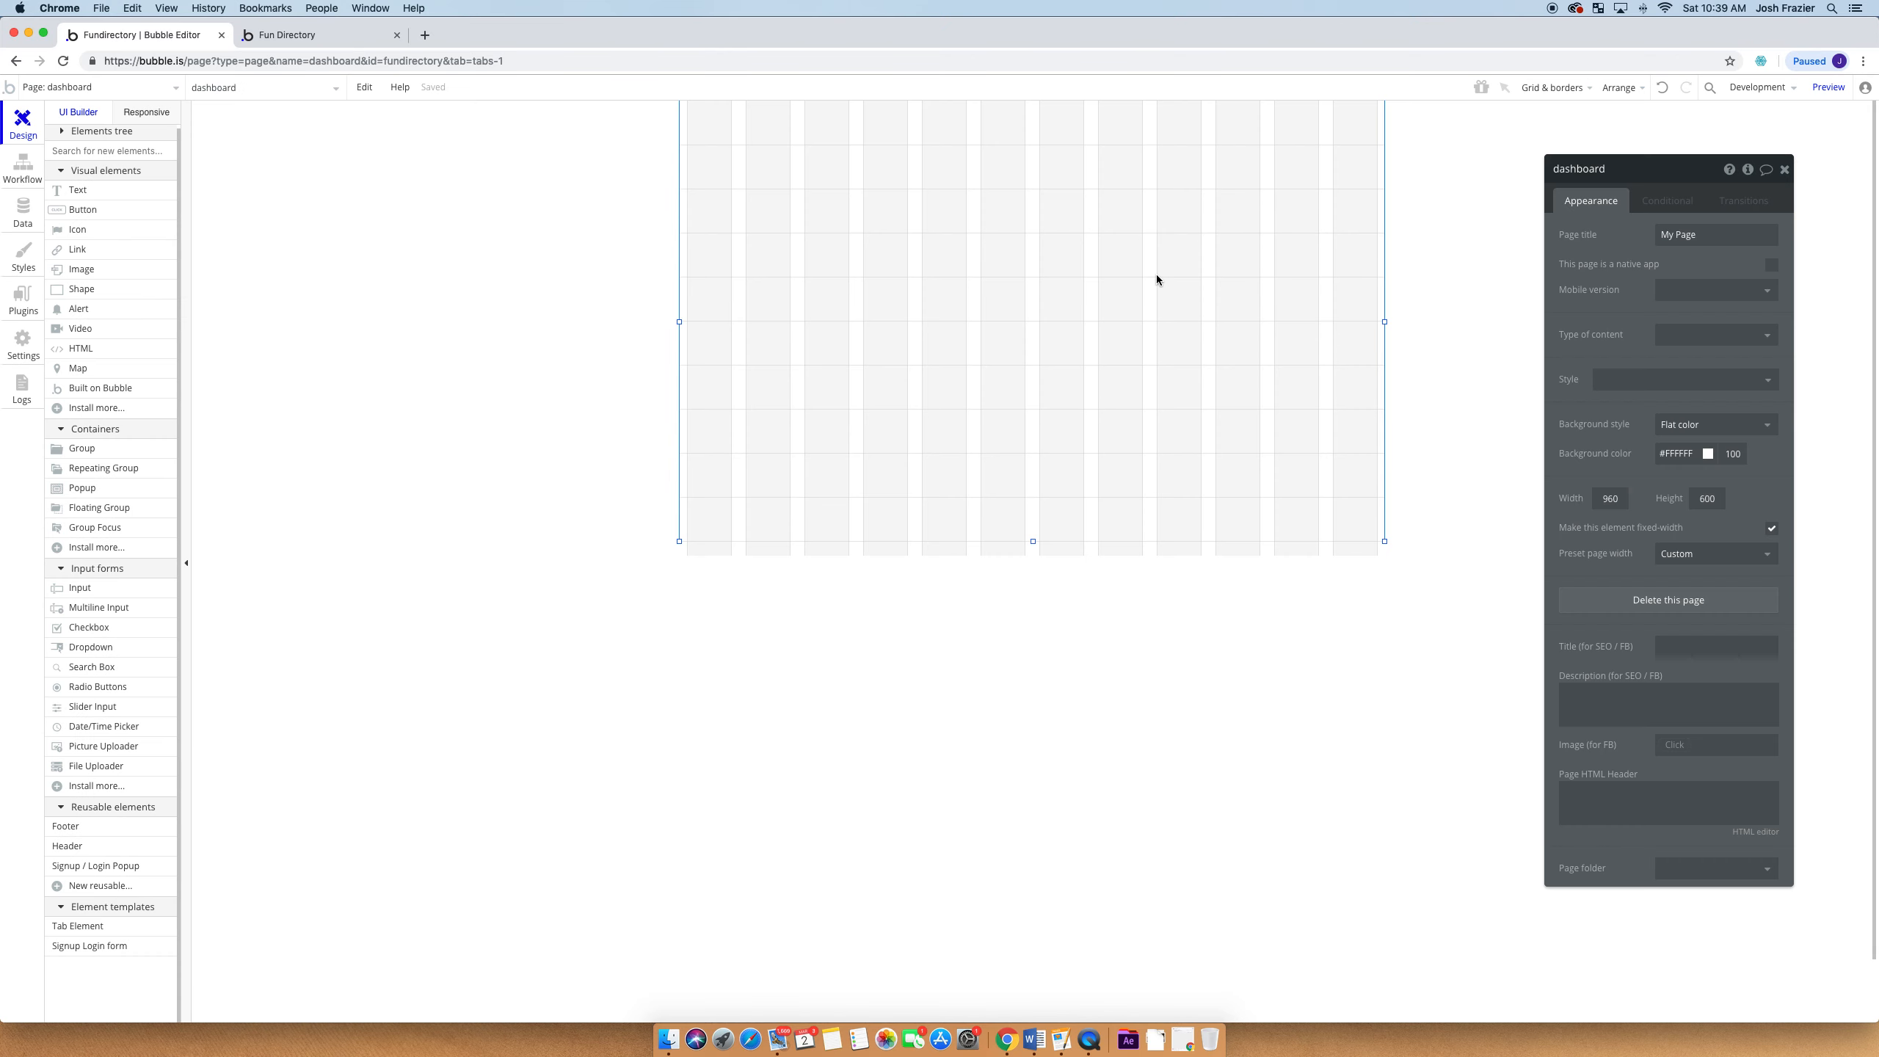
{"action": "double_click", "coordinate": [1613, 499]}
{"action": "type", "text": "1300"}
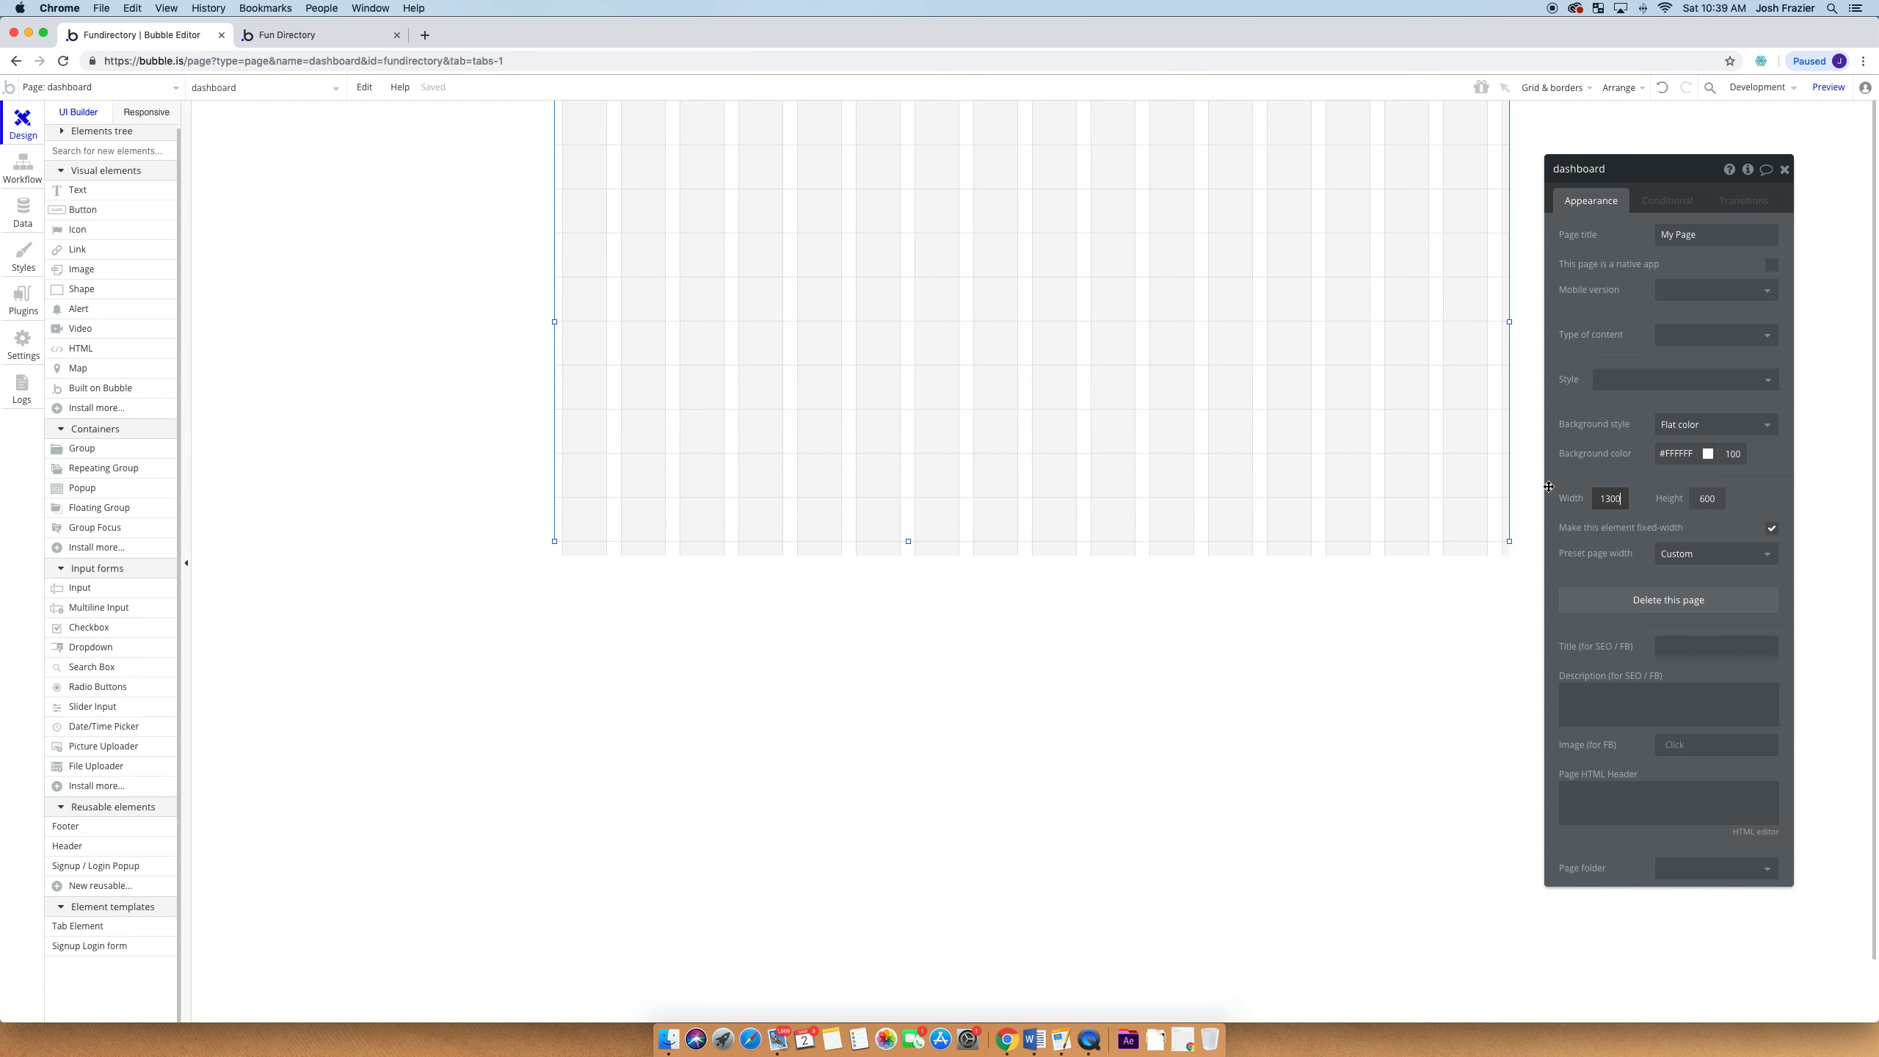
{"action": "double_click", "coordinate": [1706, 499]}
{"action": "type", "text": "1200"}
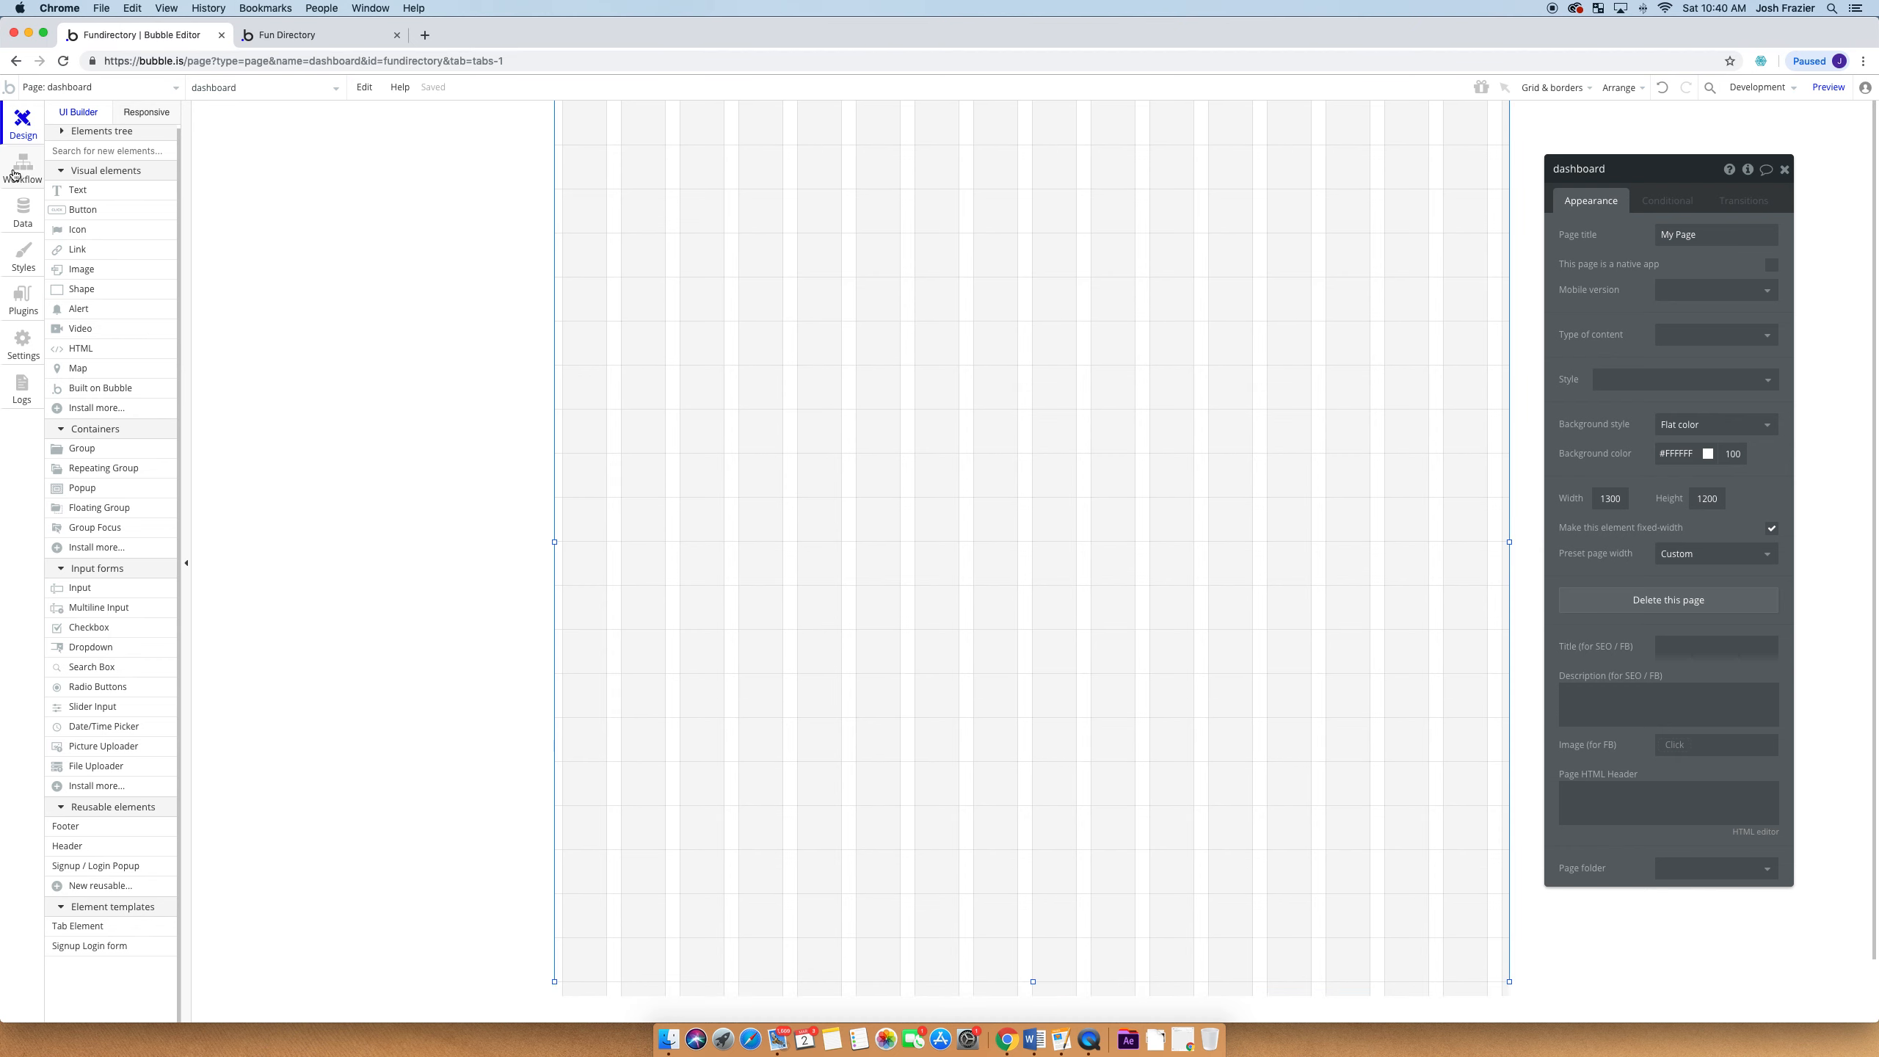
Open the index page and examine its header area and the mountain hero image
{"action": "left_click", "coordinate": [102, 90]}
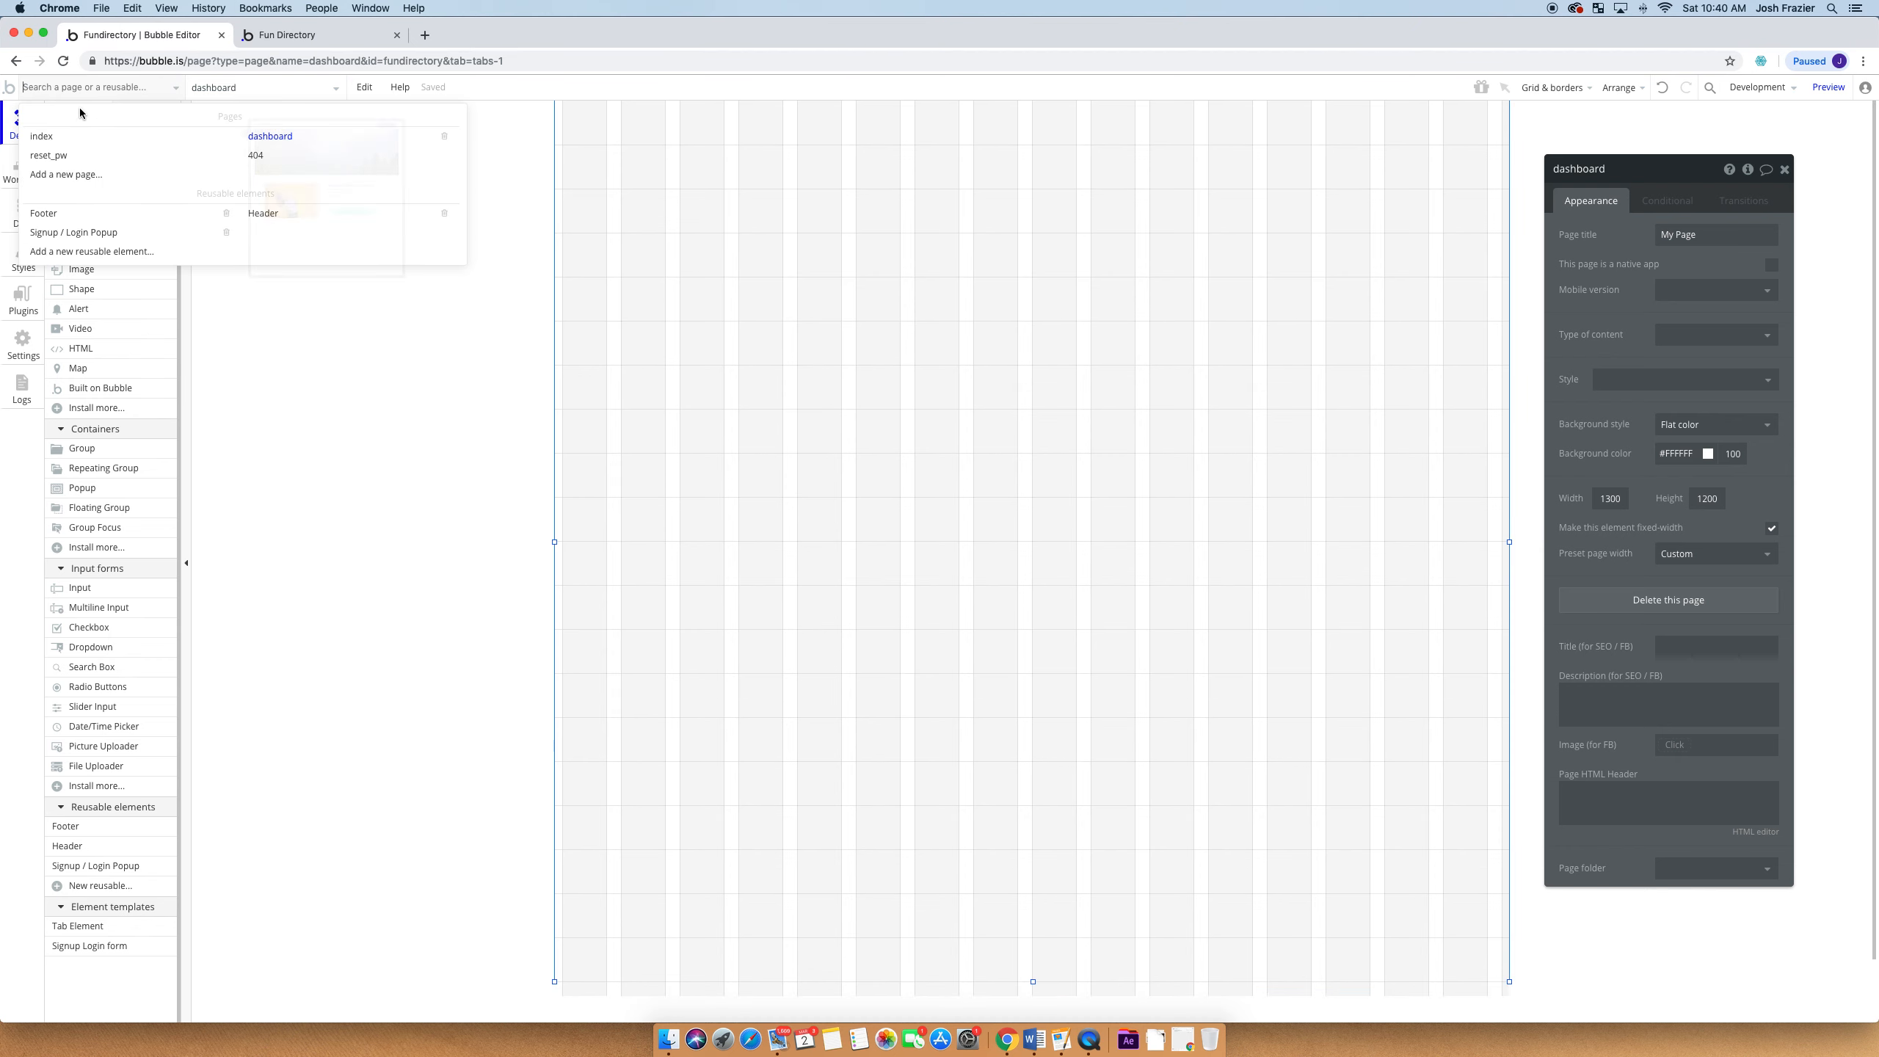
{"action": "left_click", "coordinate": [41, 137]}
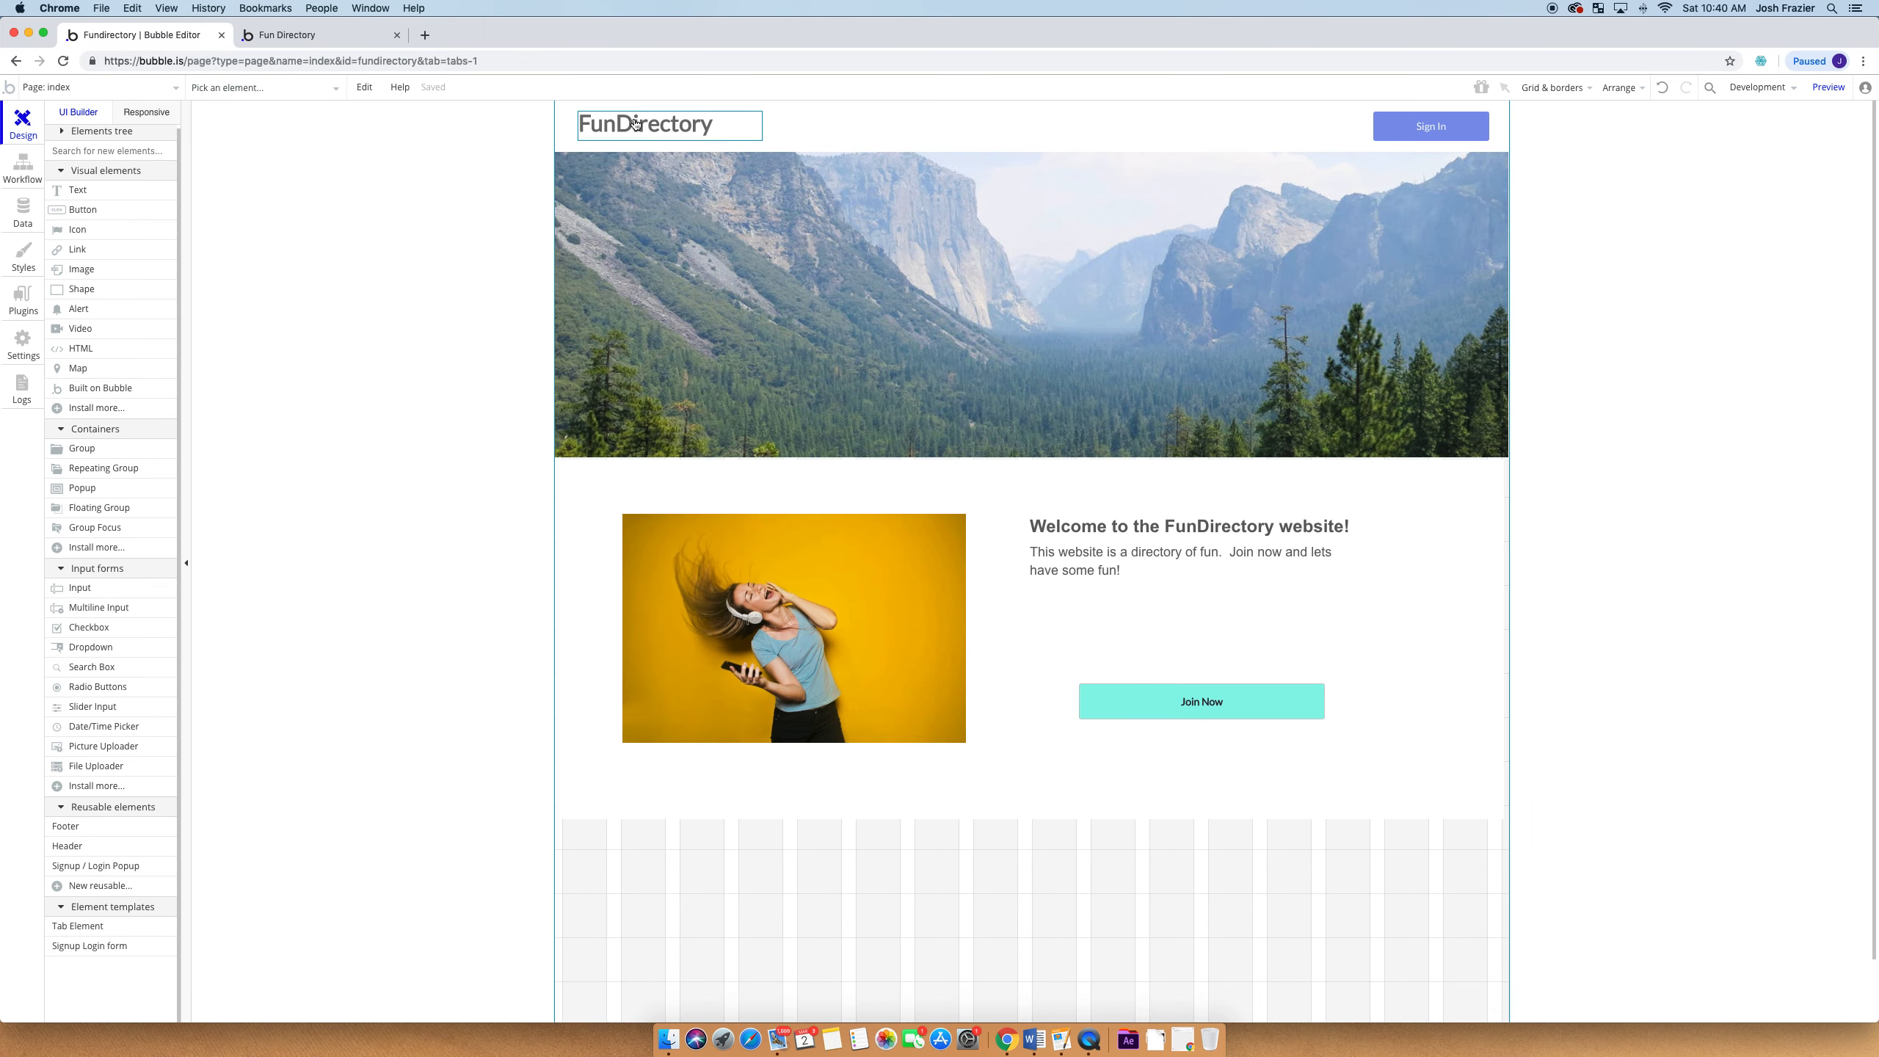
{"action": "left_click", "coordinate": [980, 128]}
{"action": "left_click", "coordinate": [1261, 244]}
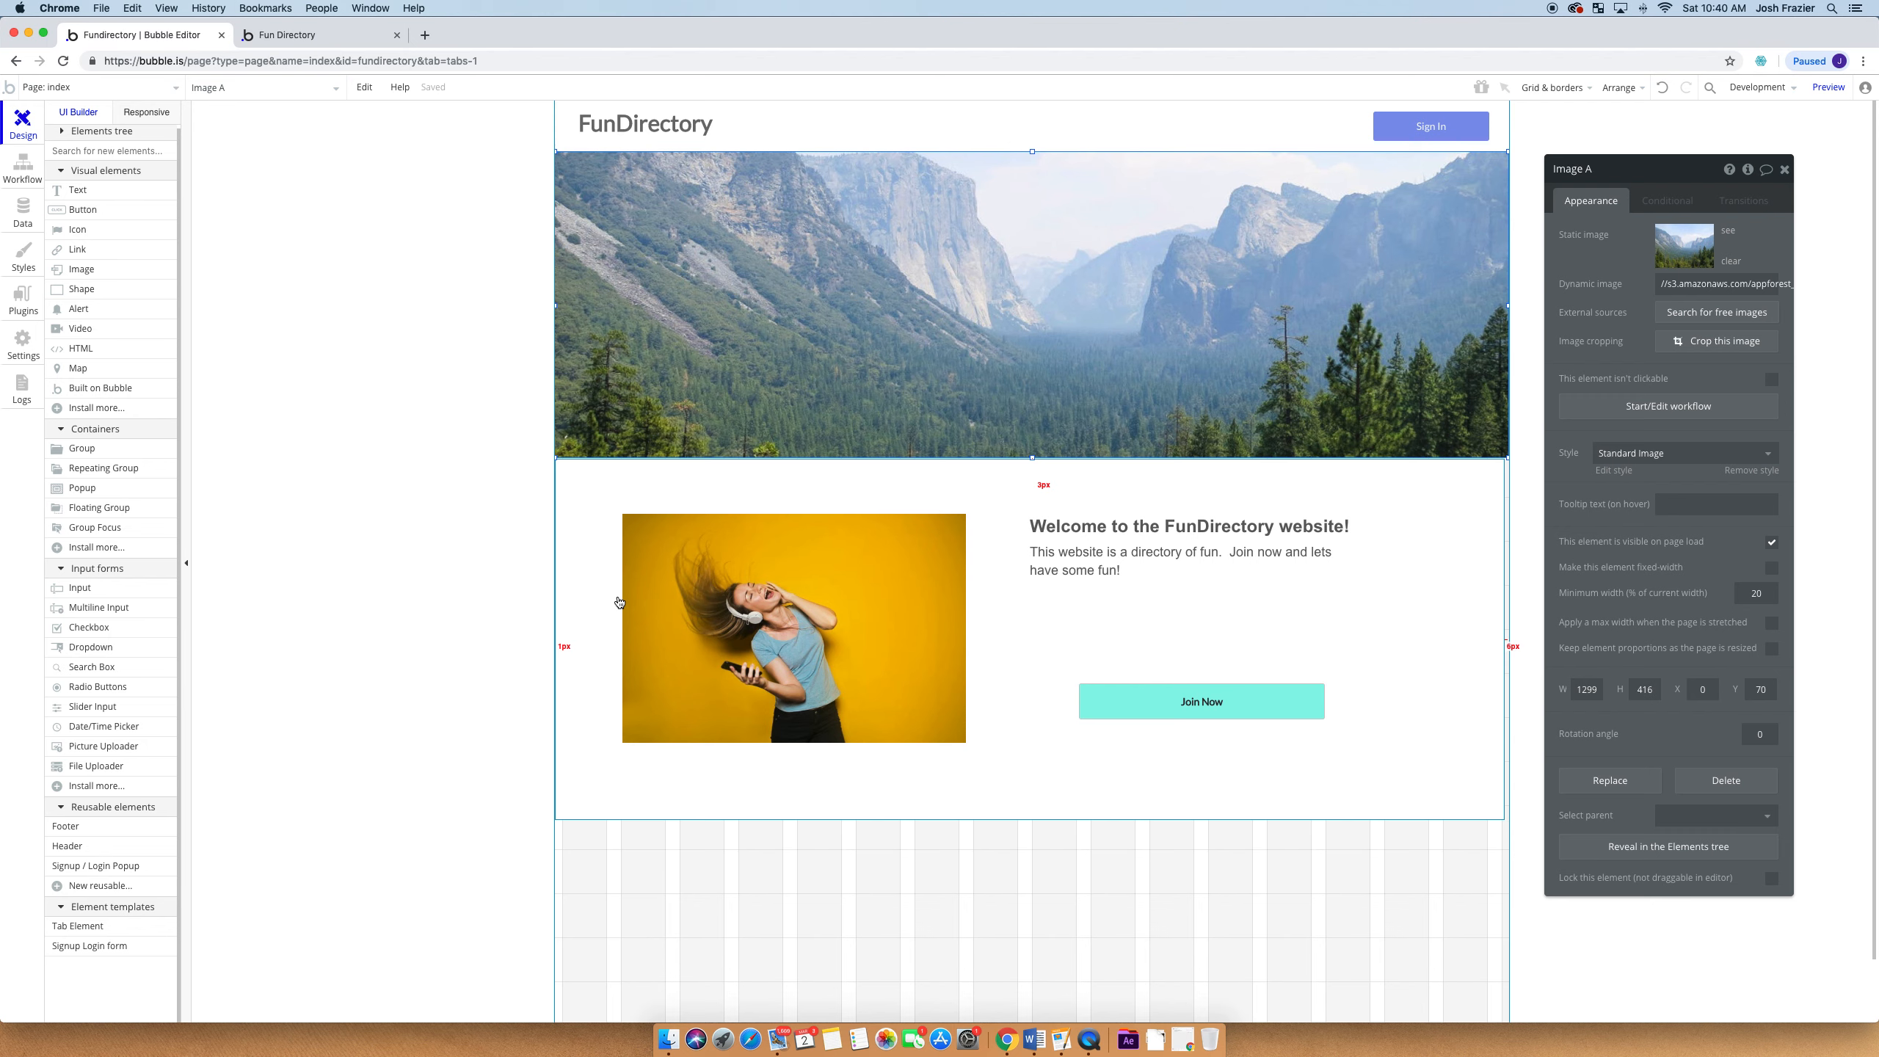
{"action": "mouse_move", "coordinate": [99, 852]}
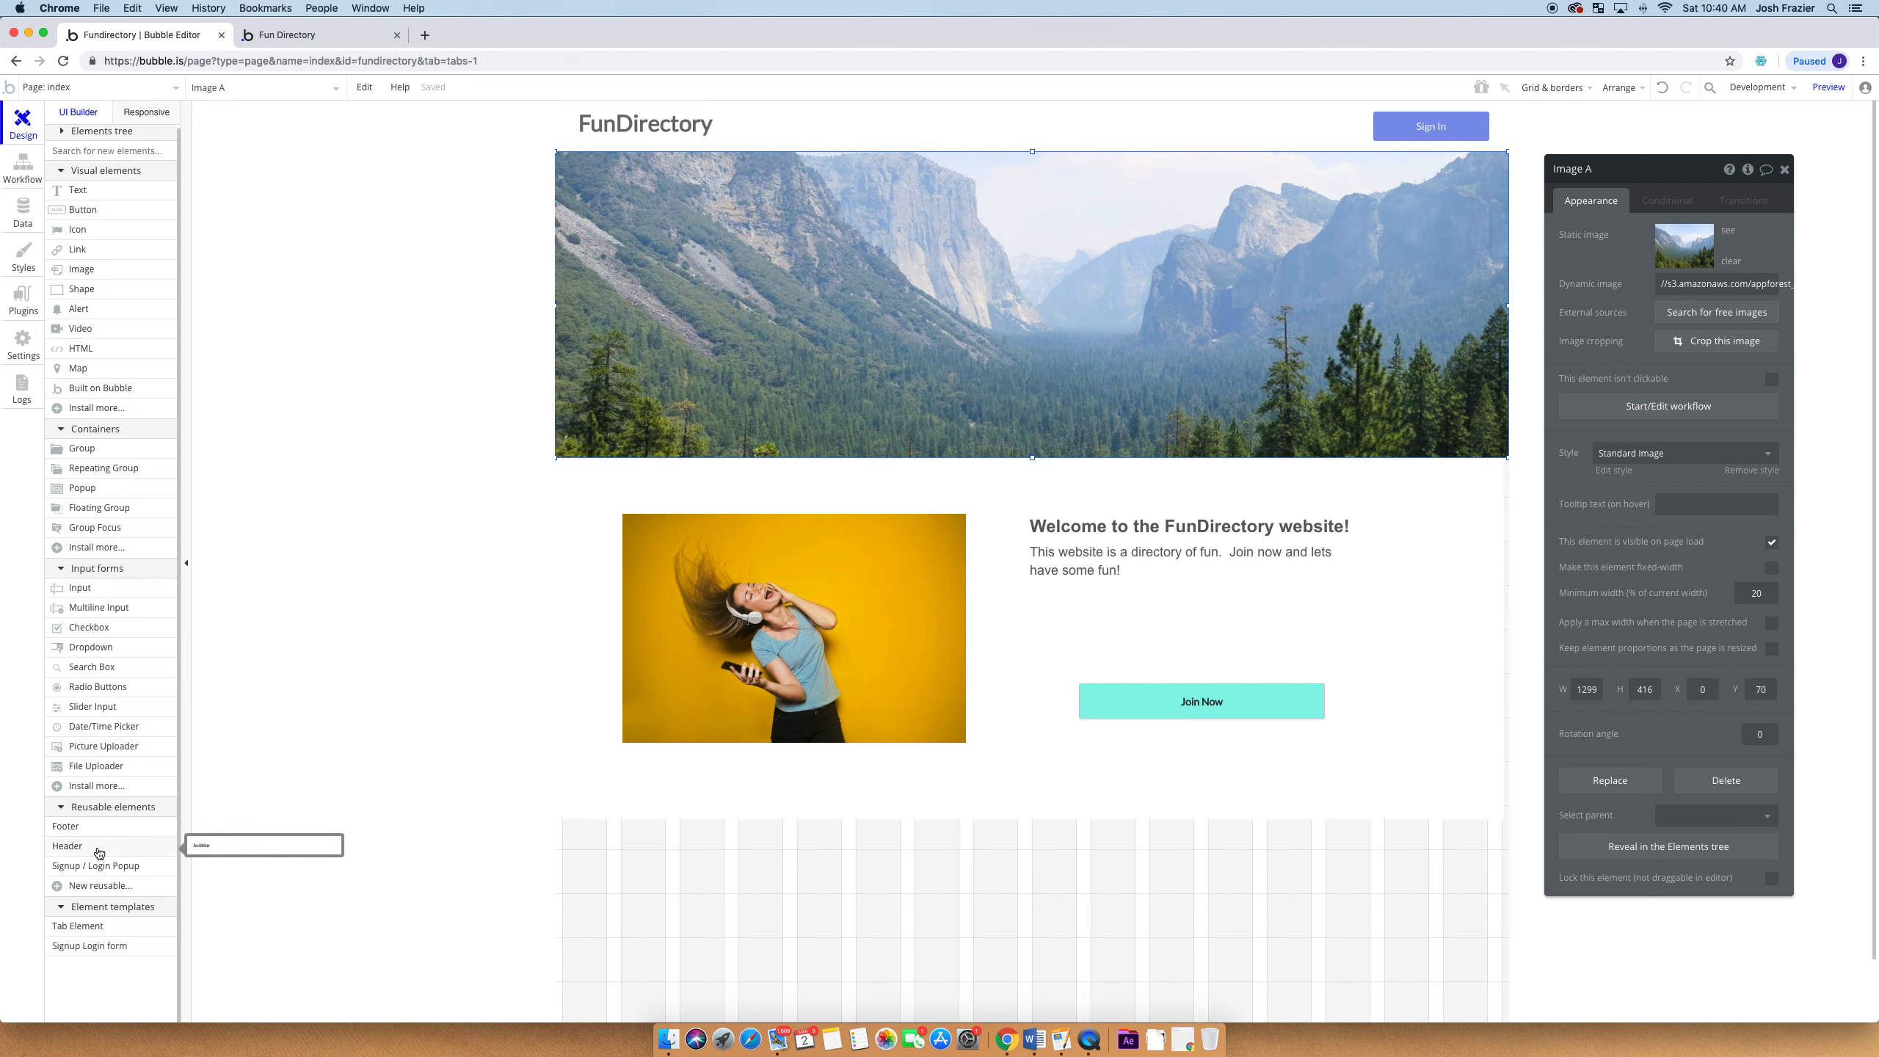
Open the reusable Header element and delete the bubble logo from it
{"action": "left_click", "coordinate": [110, 88]}
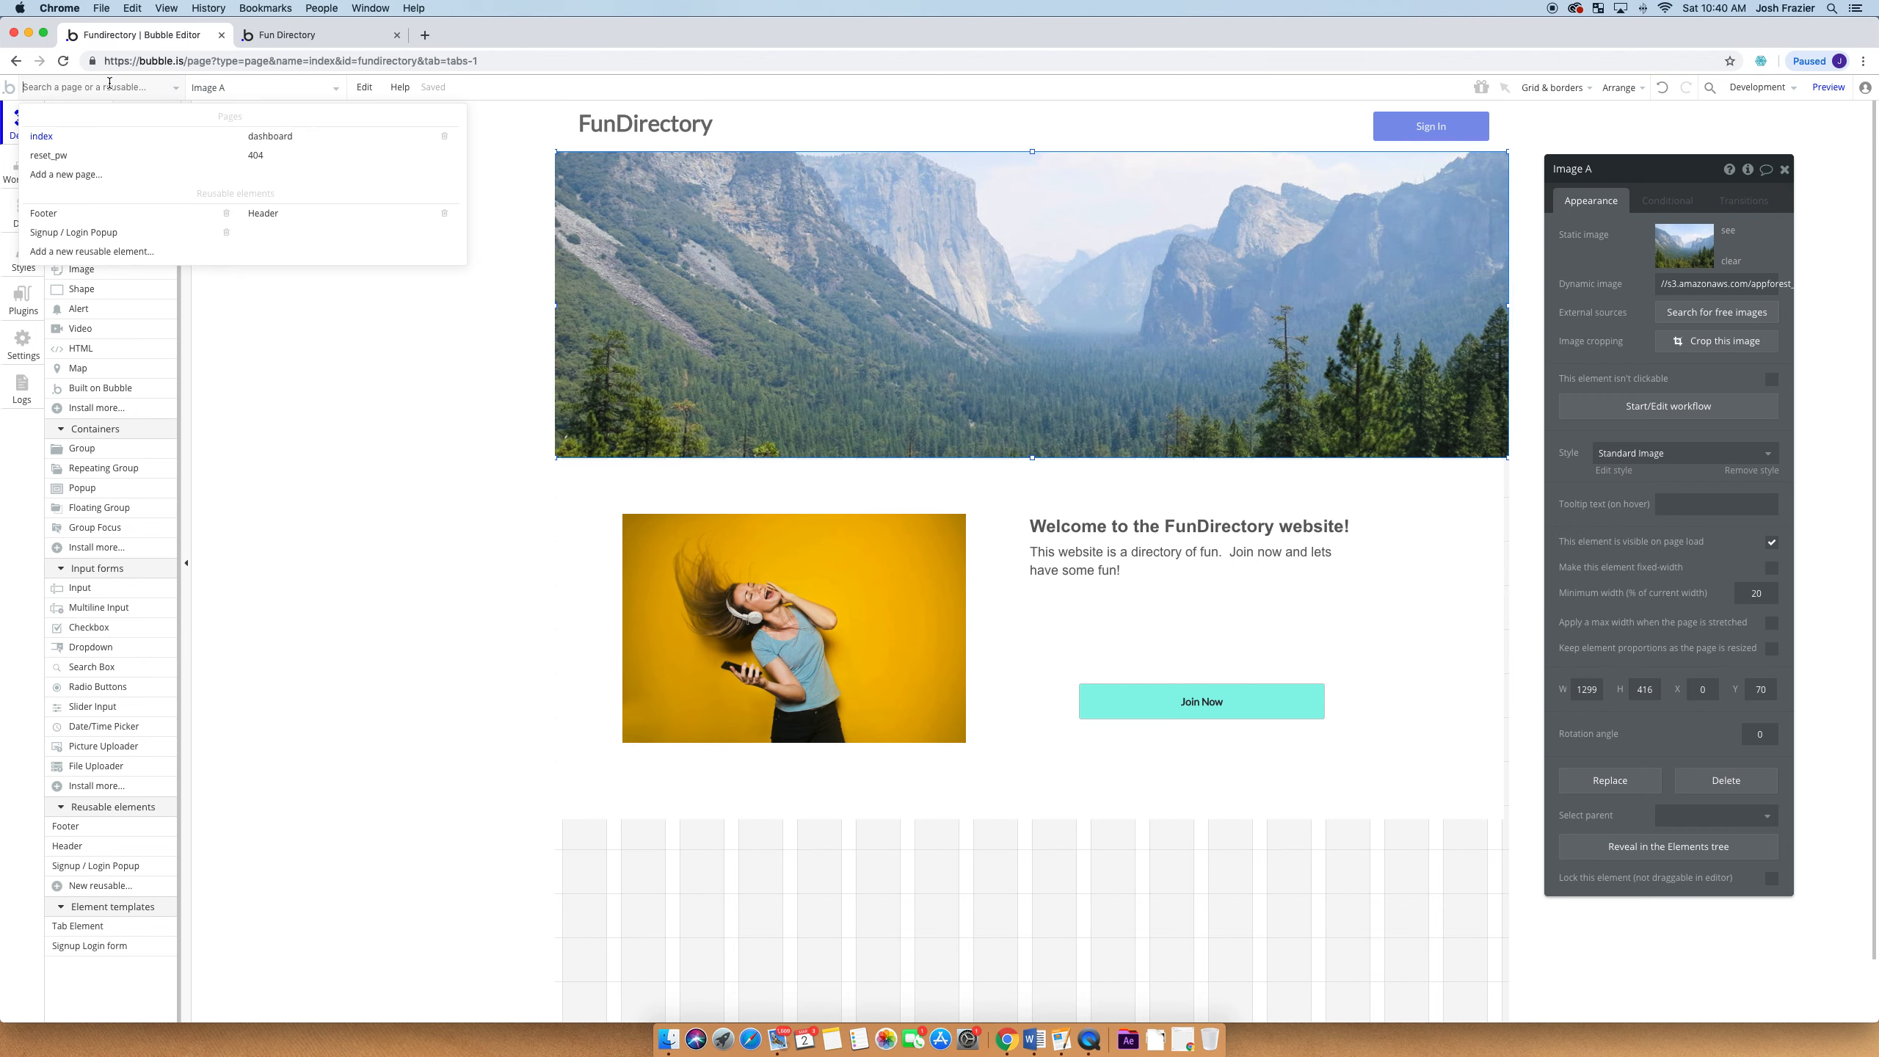
{"action": "left_click", "coordinate": [260, 214]}
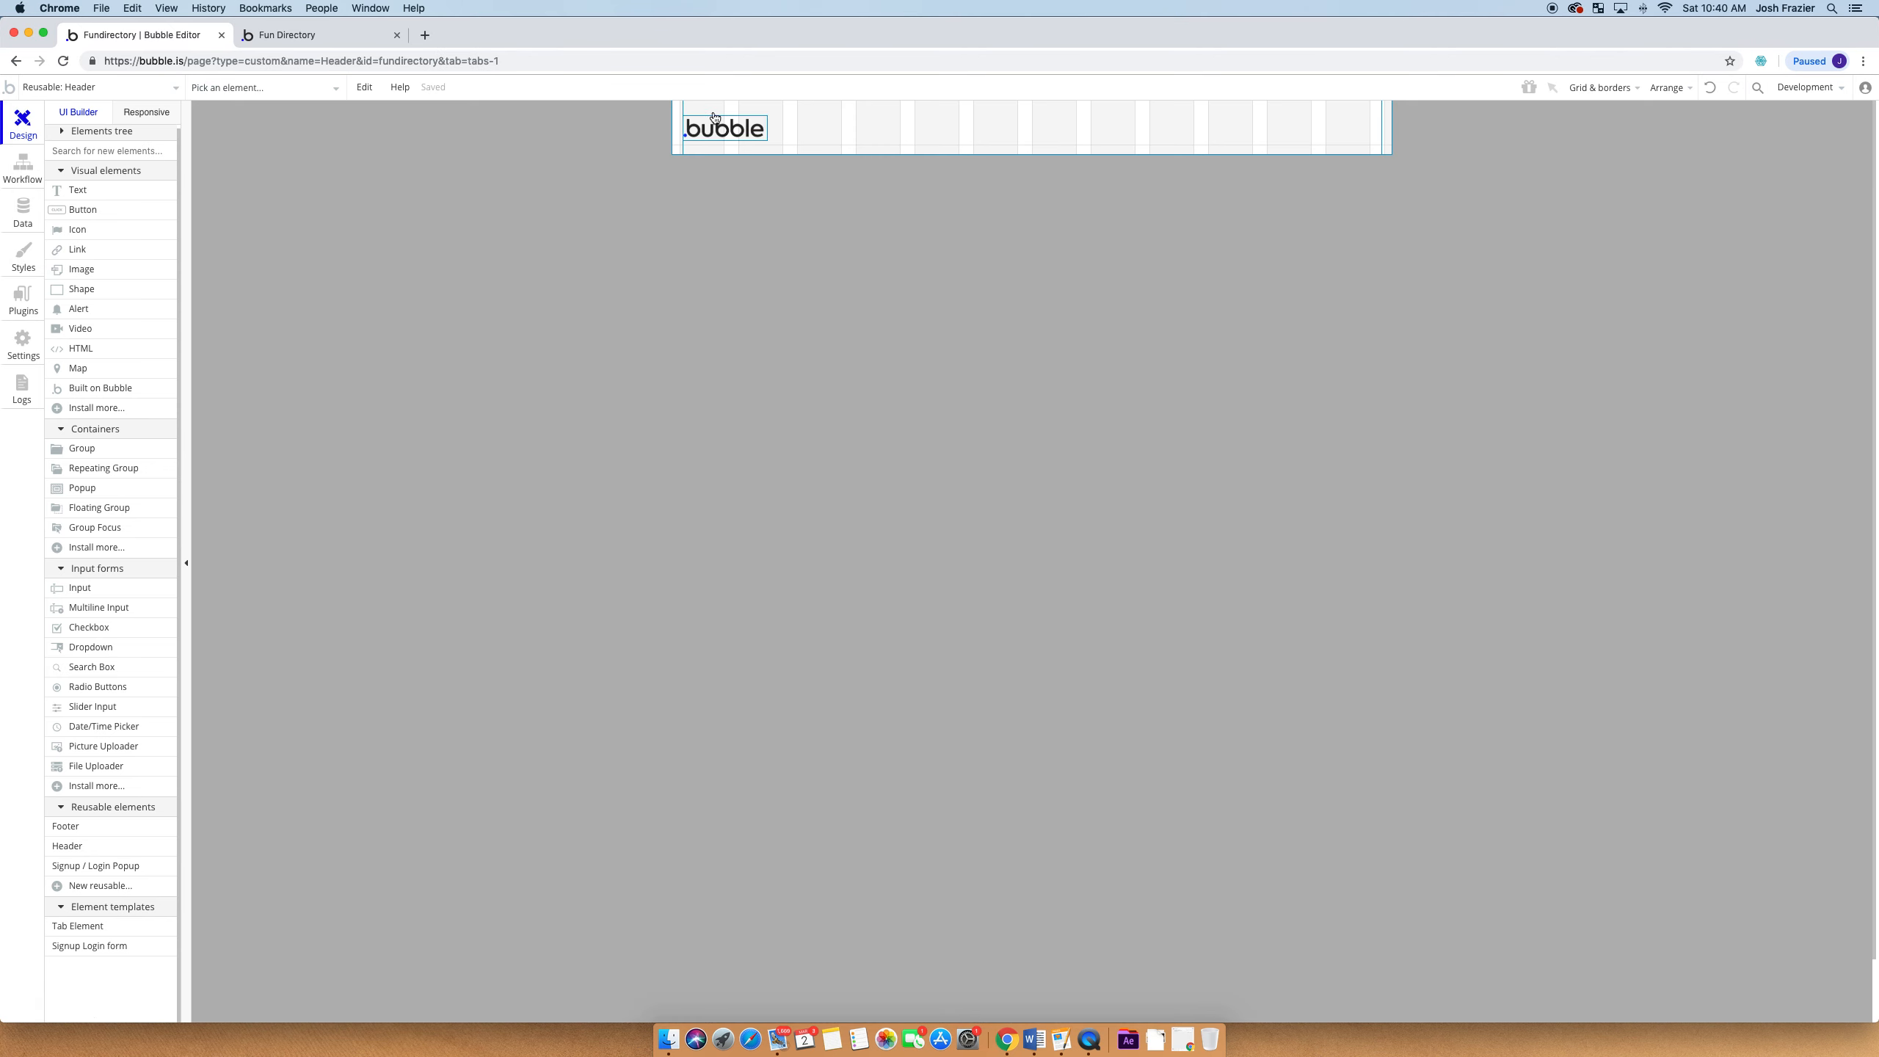
{"action": "left_click", "coordinate": [725, 129]}
{"action": "left_click_drag", "start_coordinate": [725, 130], "coordinate": [730, 126]}
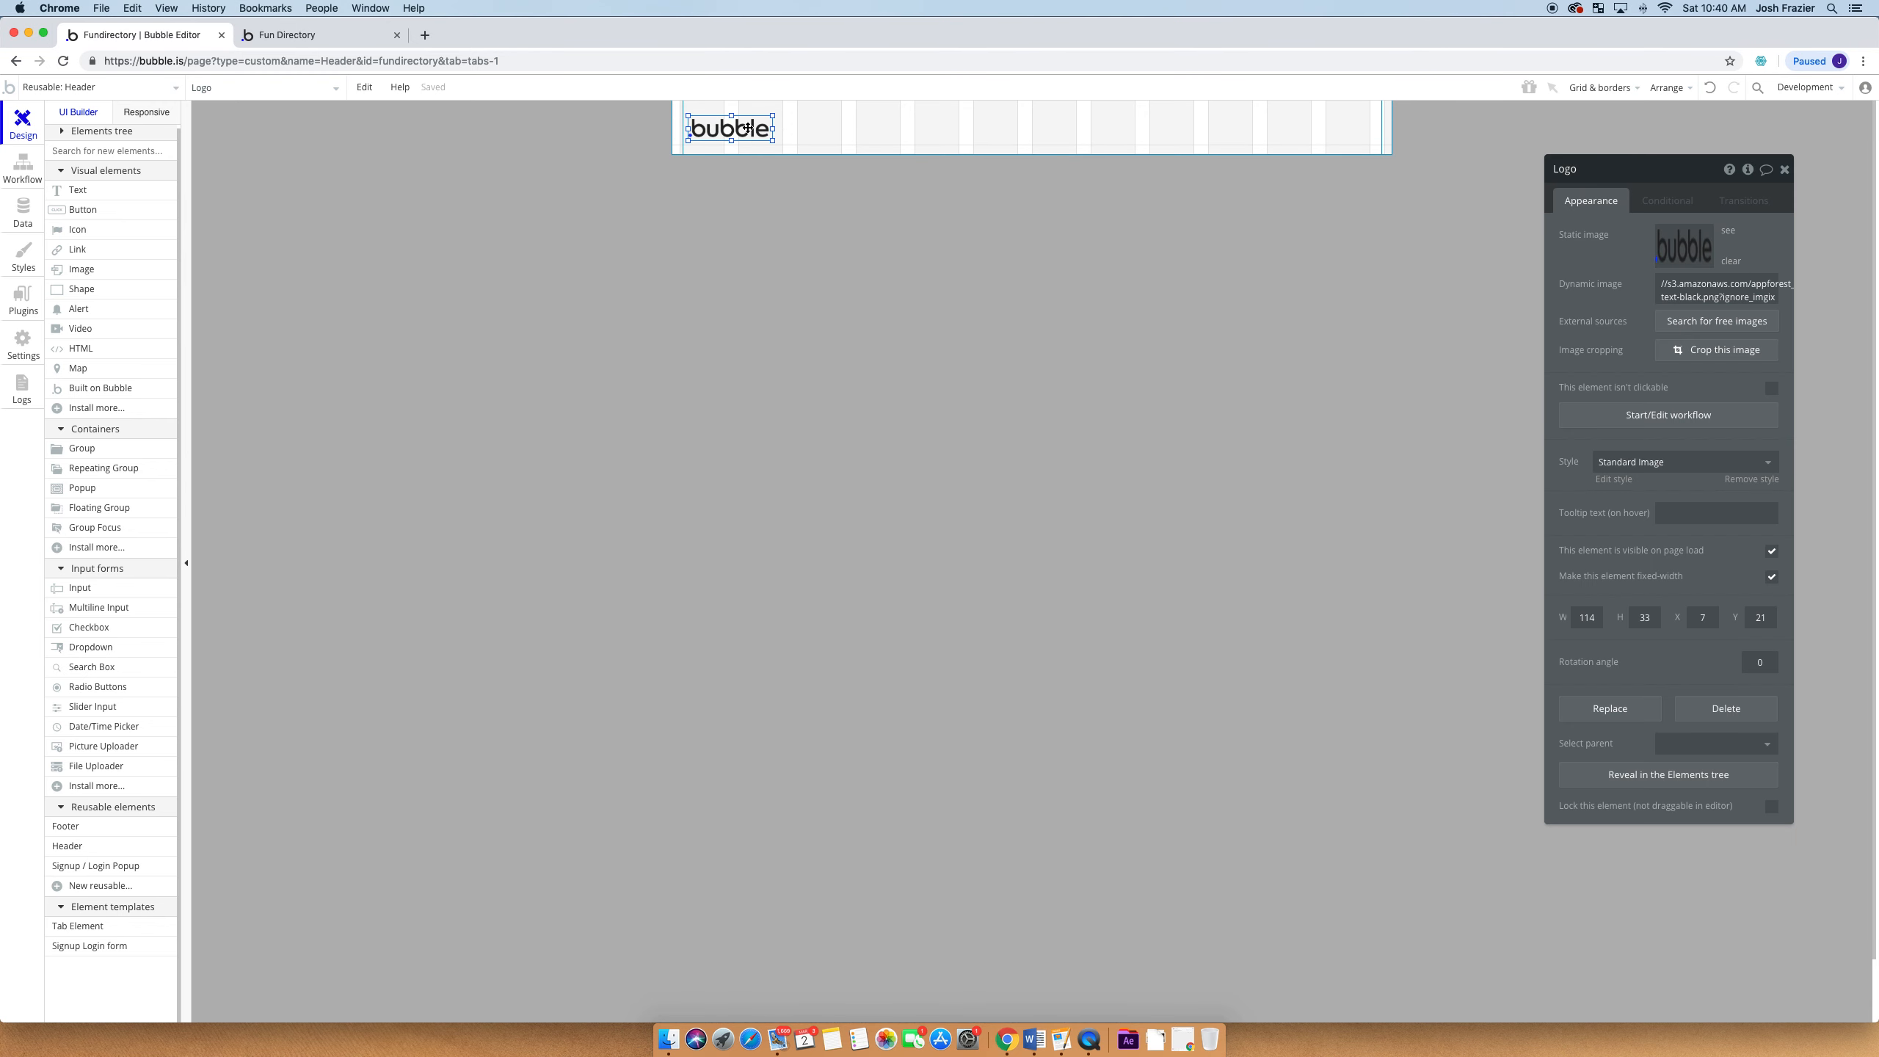
{"action": "key", "text": "Delete"}
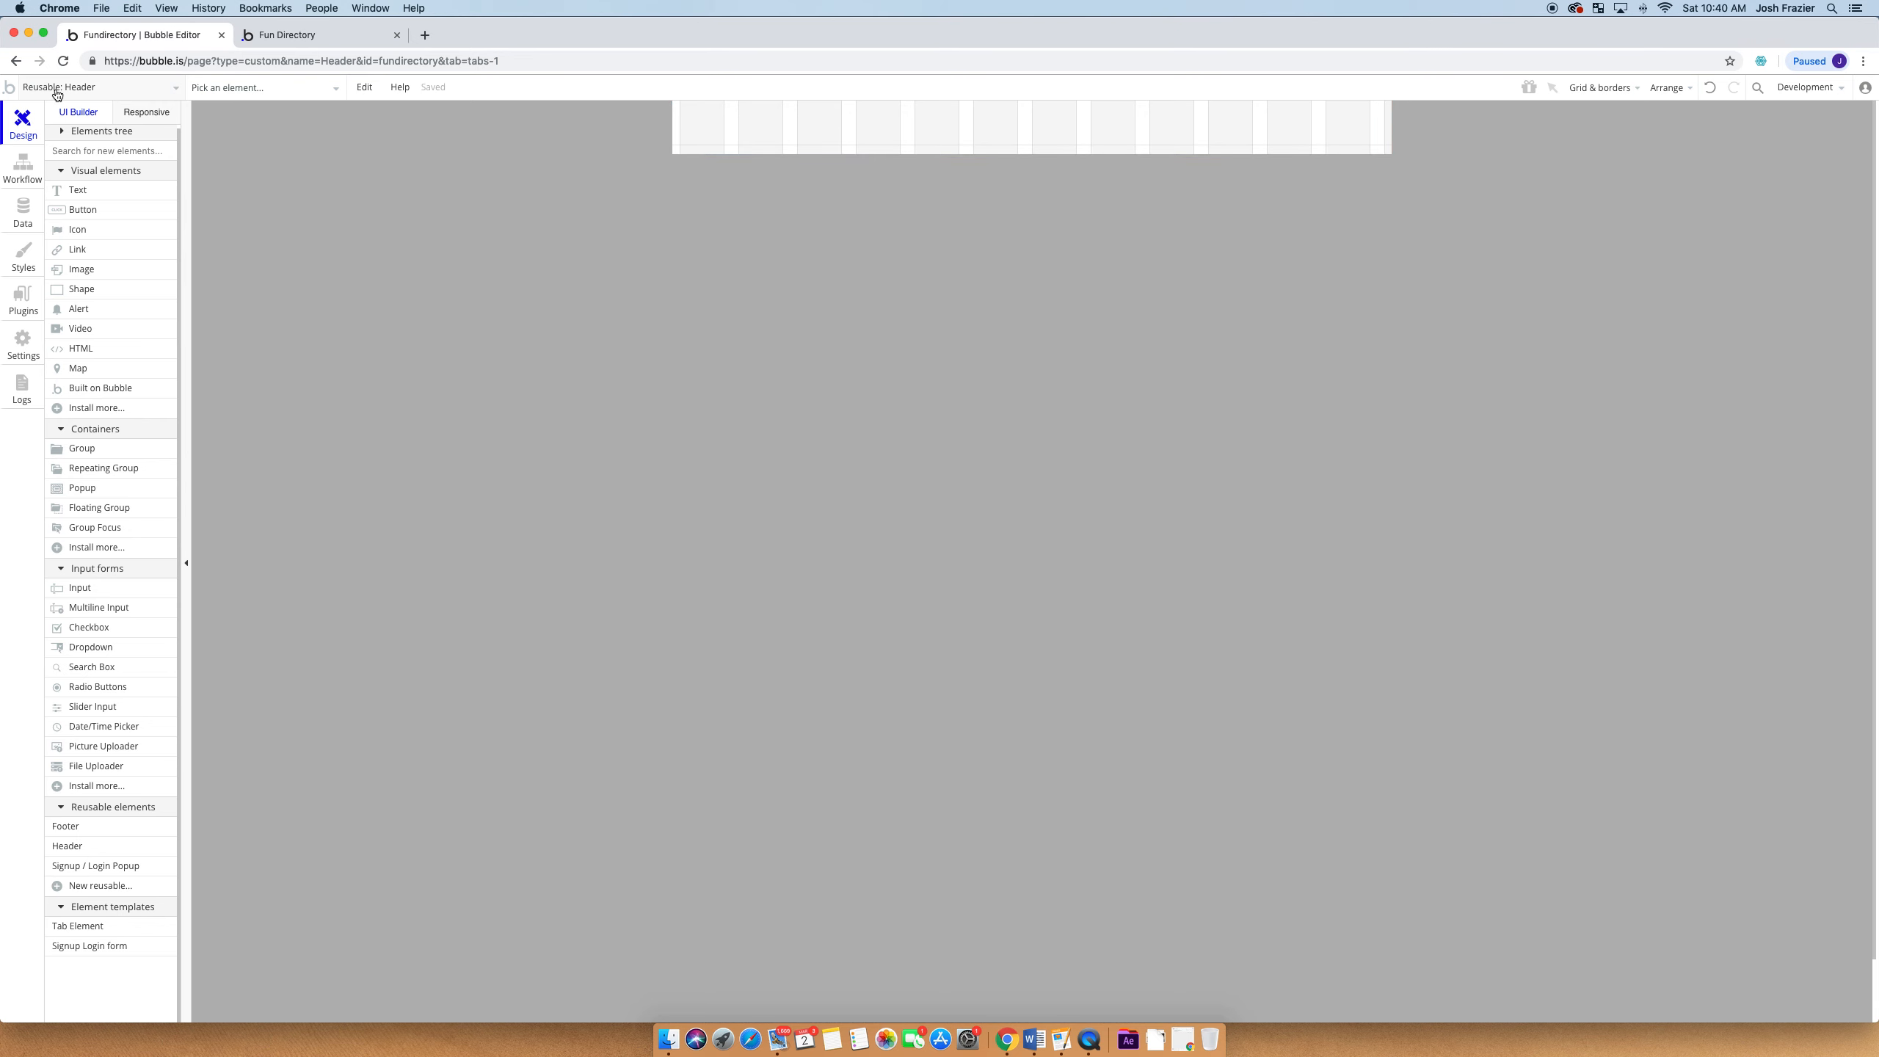
{"action": "left_click", "coordinate": [832, 130]}
{"action": "left_click", "coordinate": [673, 137]}
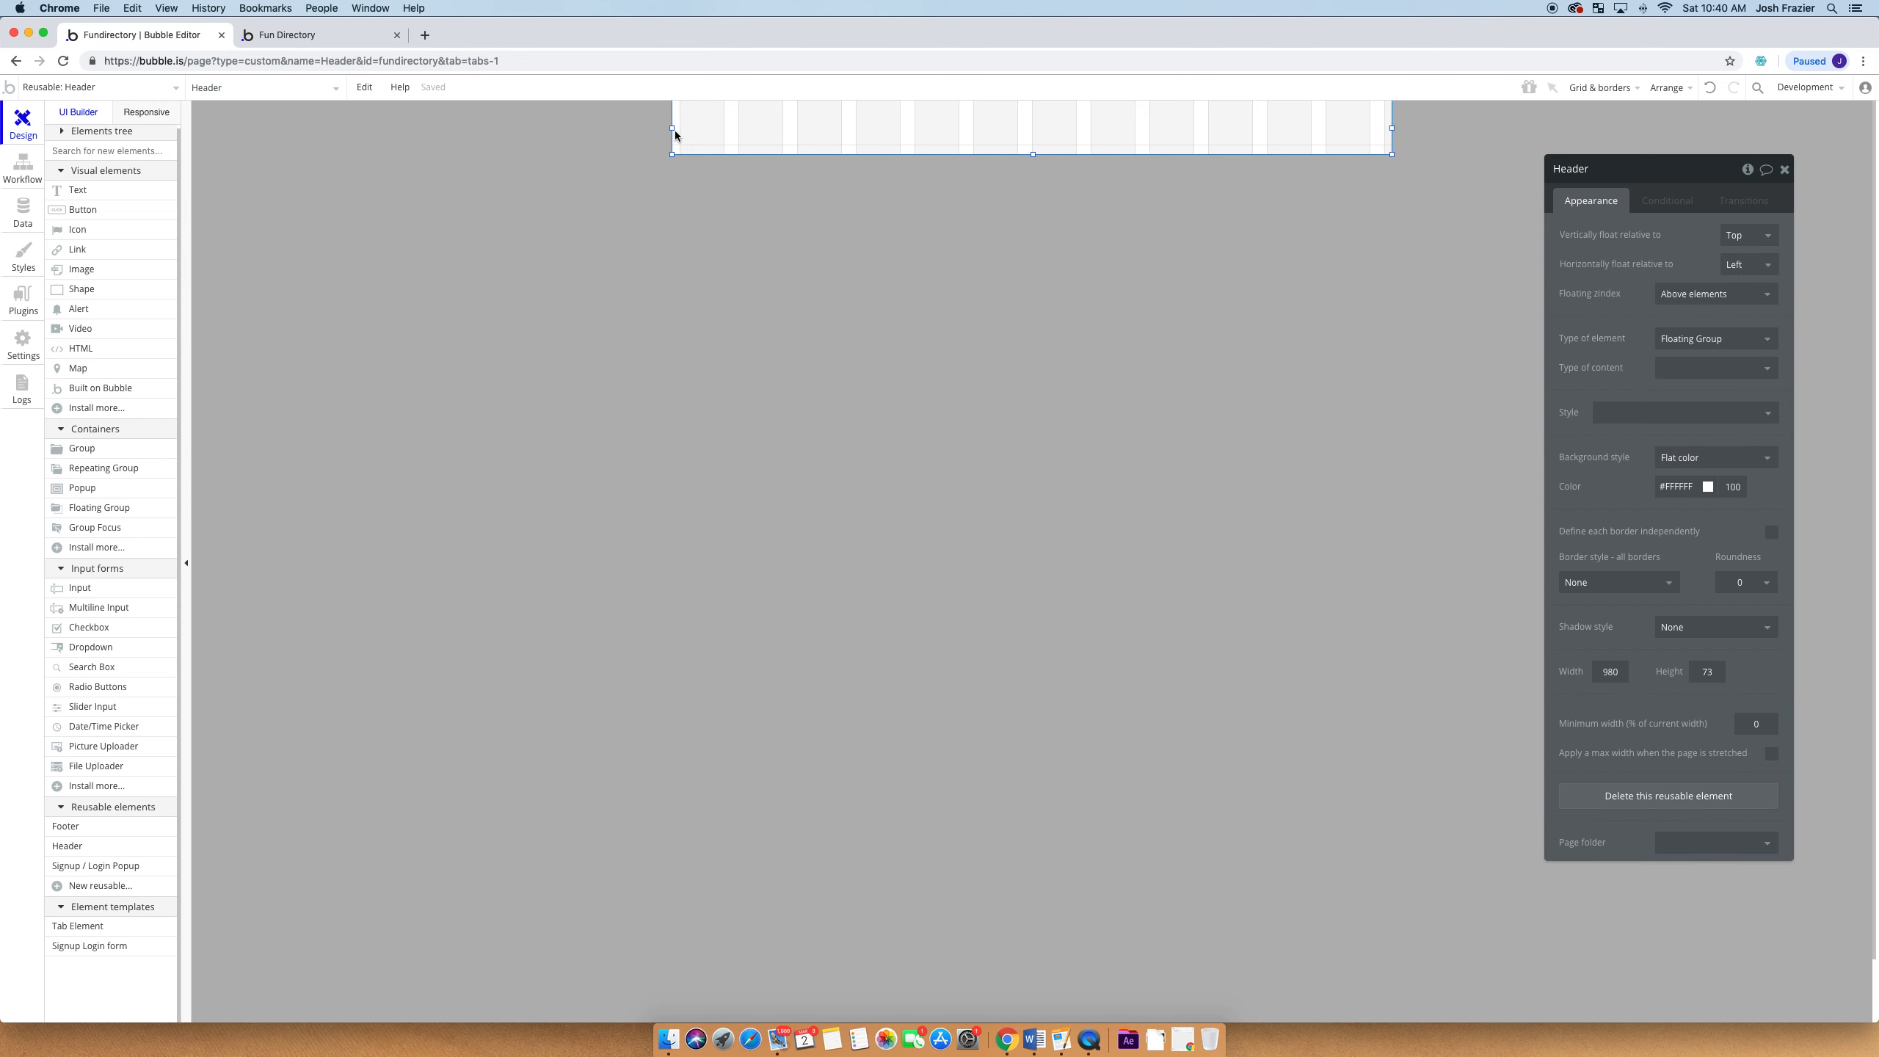
{"action": "left_click", "coordinate": [1217, 134]}
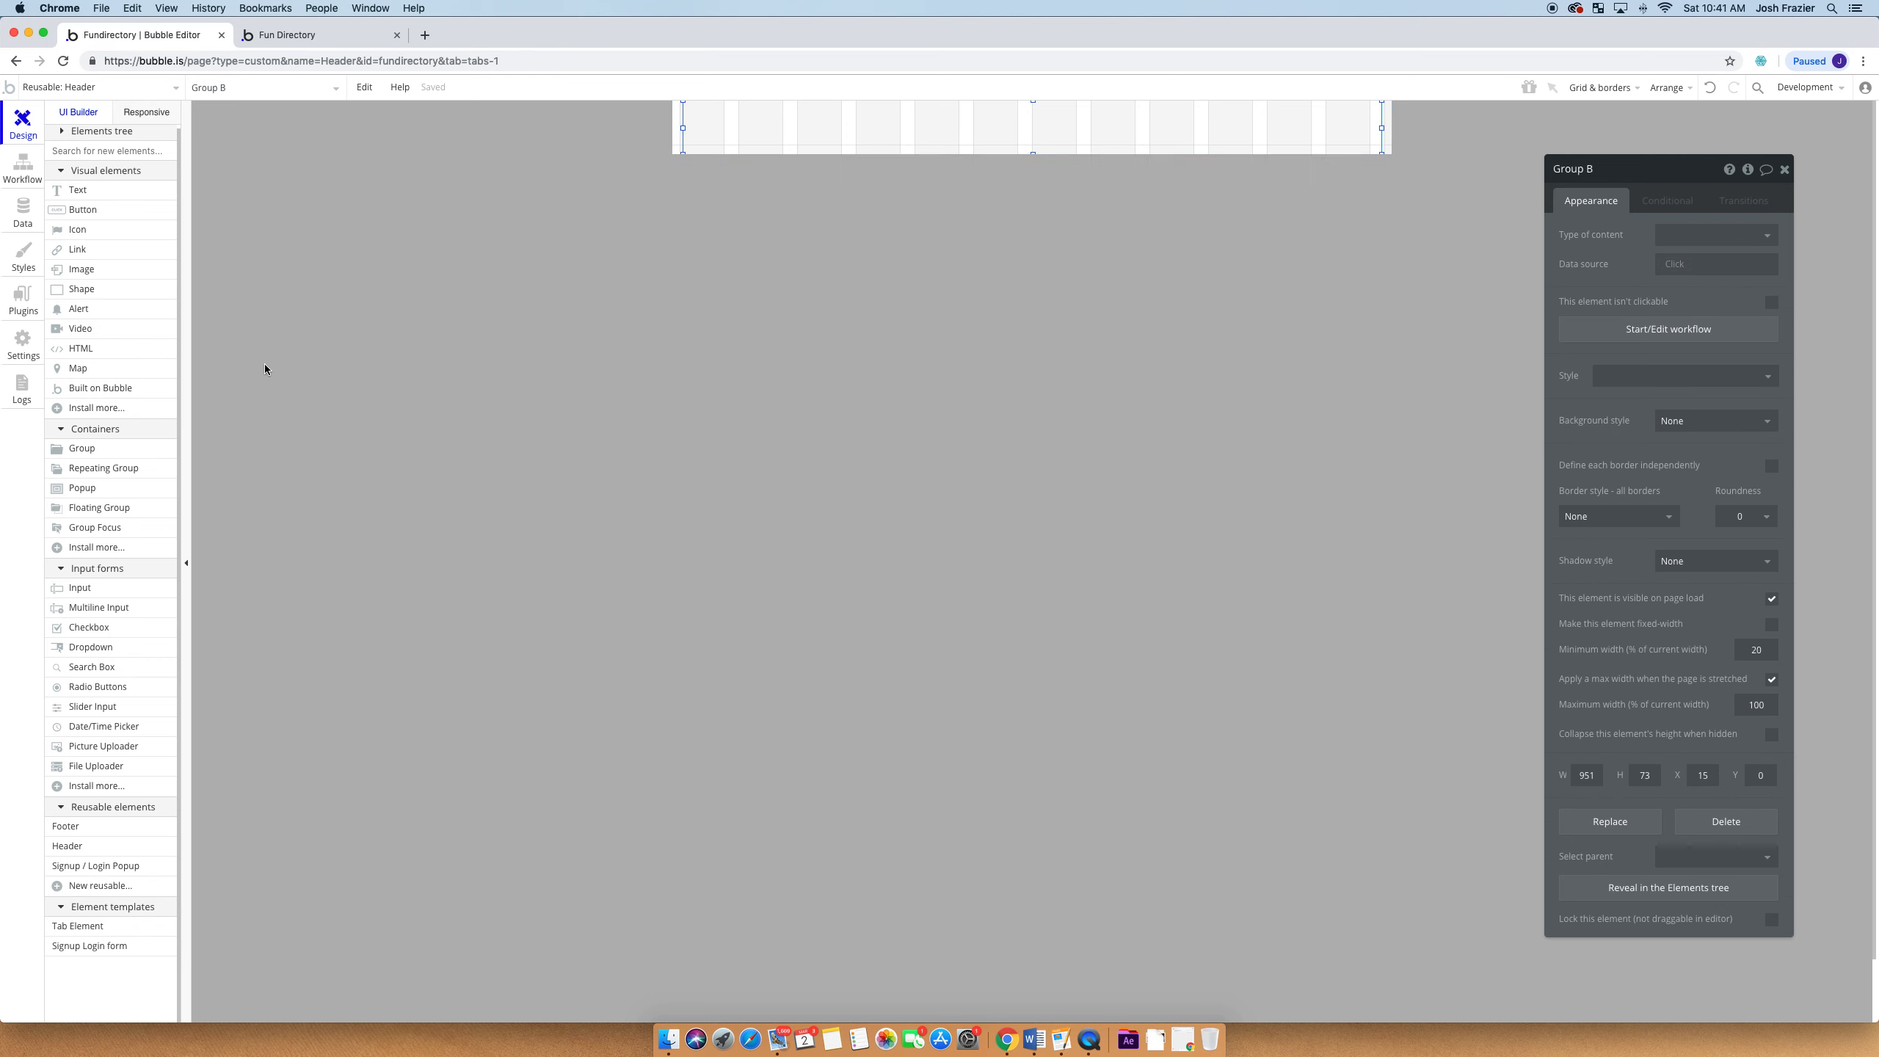
{"action": "left_click", "coordinate": [74, 190]}
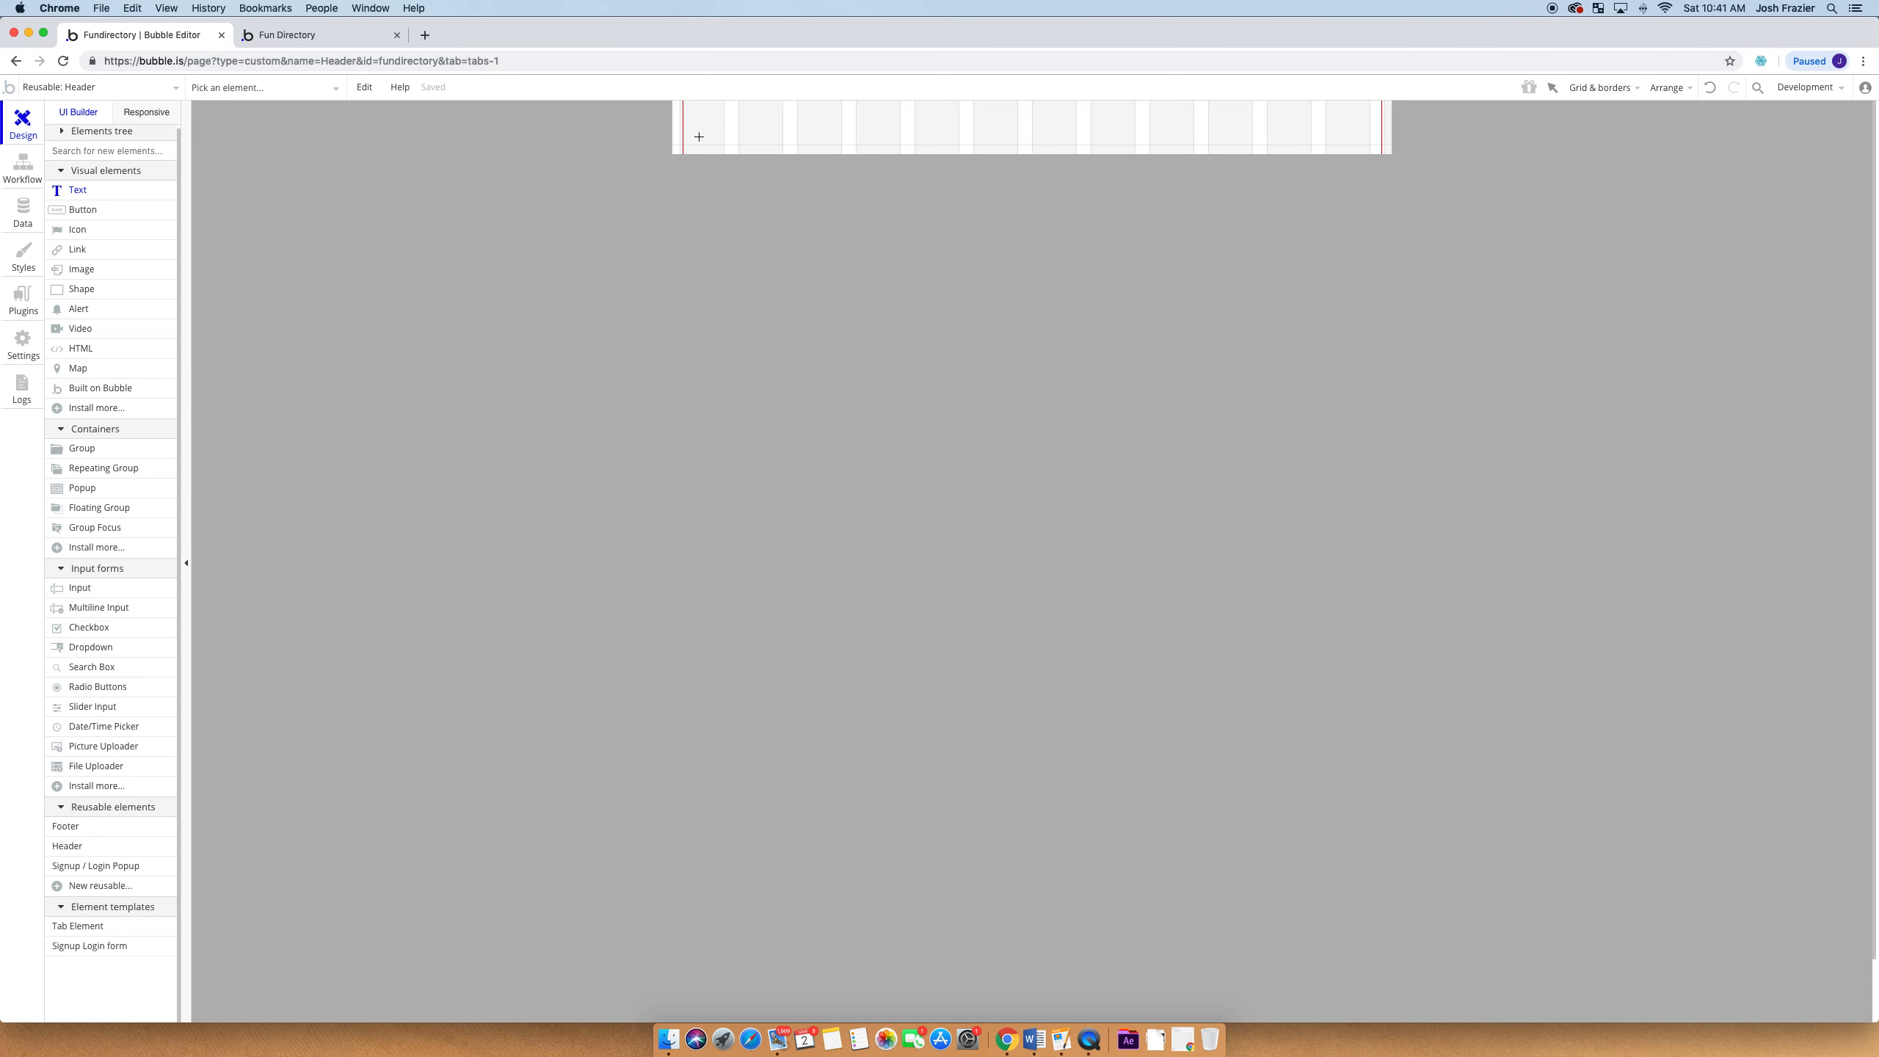
Open the index page and copy its FunDirectory title text element
{"action": "left_click", "coordinate": [43, 87]}
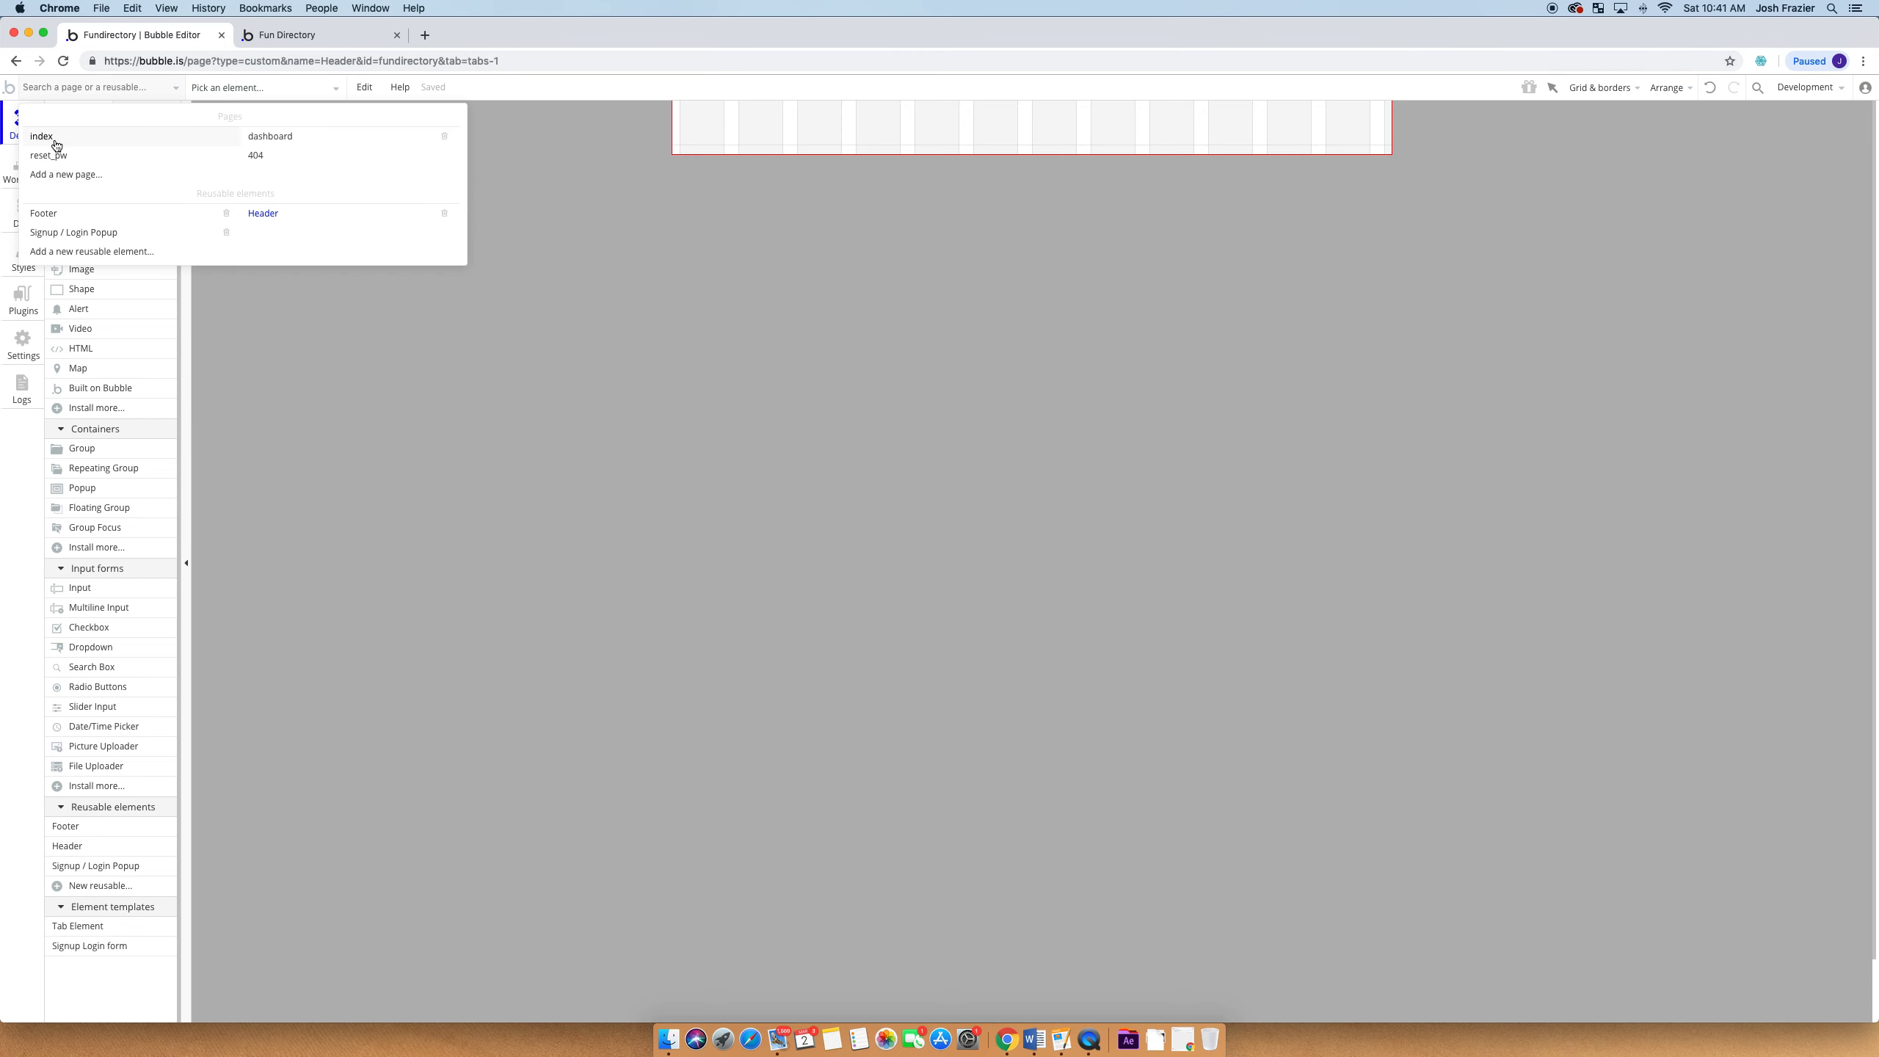
{"action": "left_click", "coordinate": [55, 137]}
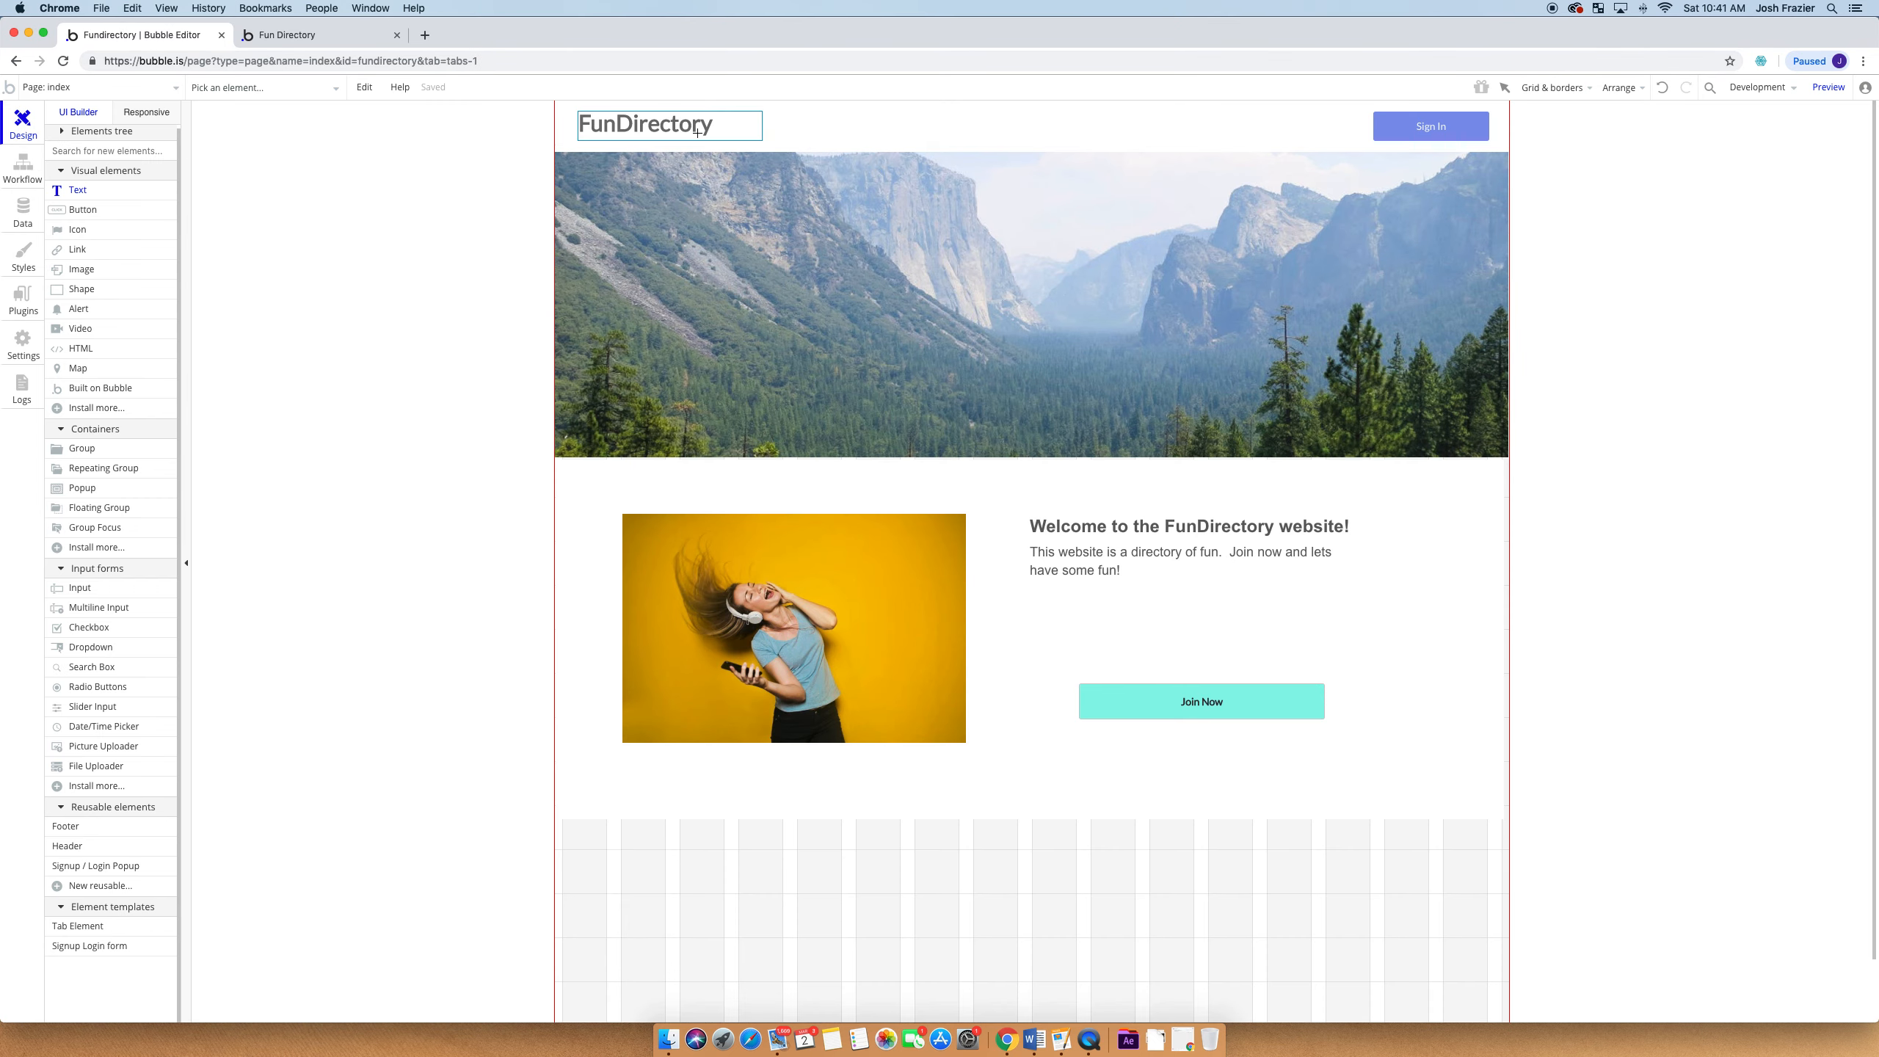
{"action": "double_click", "coordinate": [658, 134]}
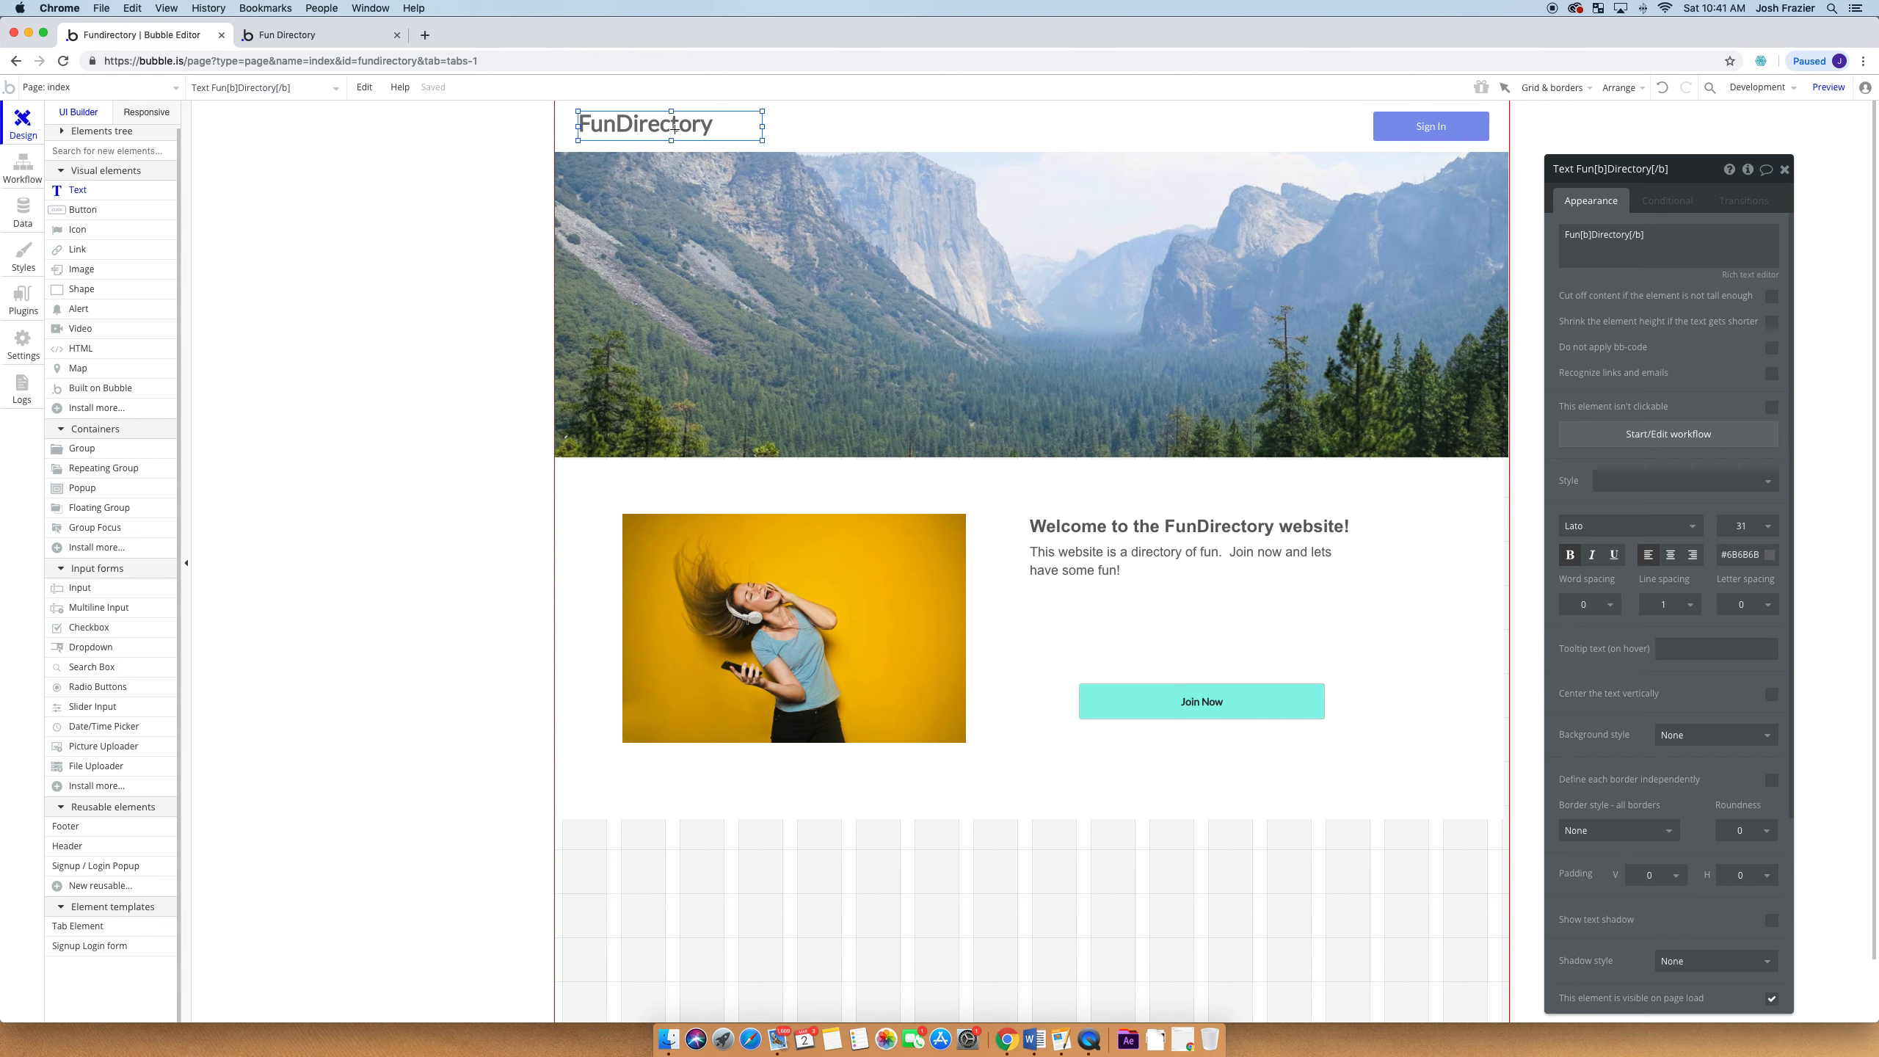
Paste the FunDirectory title into the group of the reusable Header and position it near the group's left edge
{"action": "left_click", "coordinate": [121, 89]}
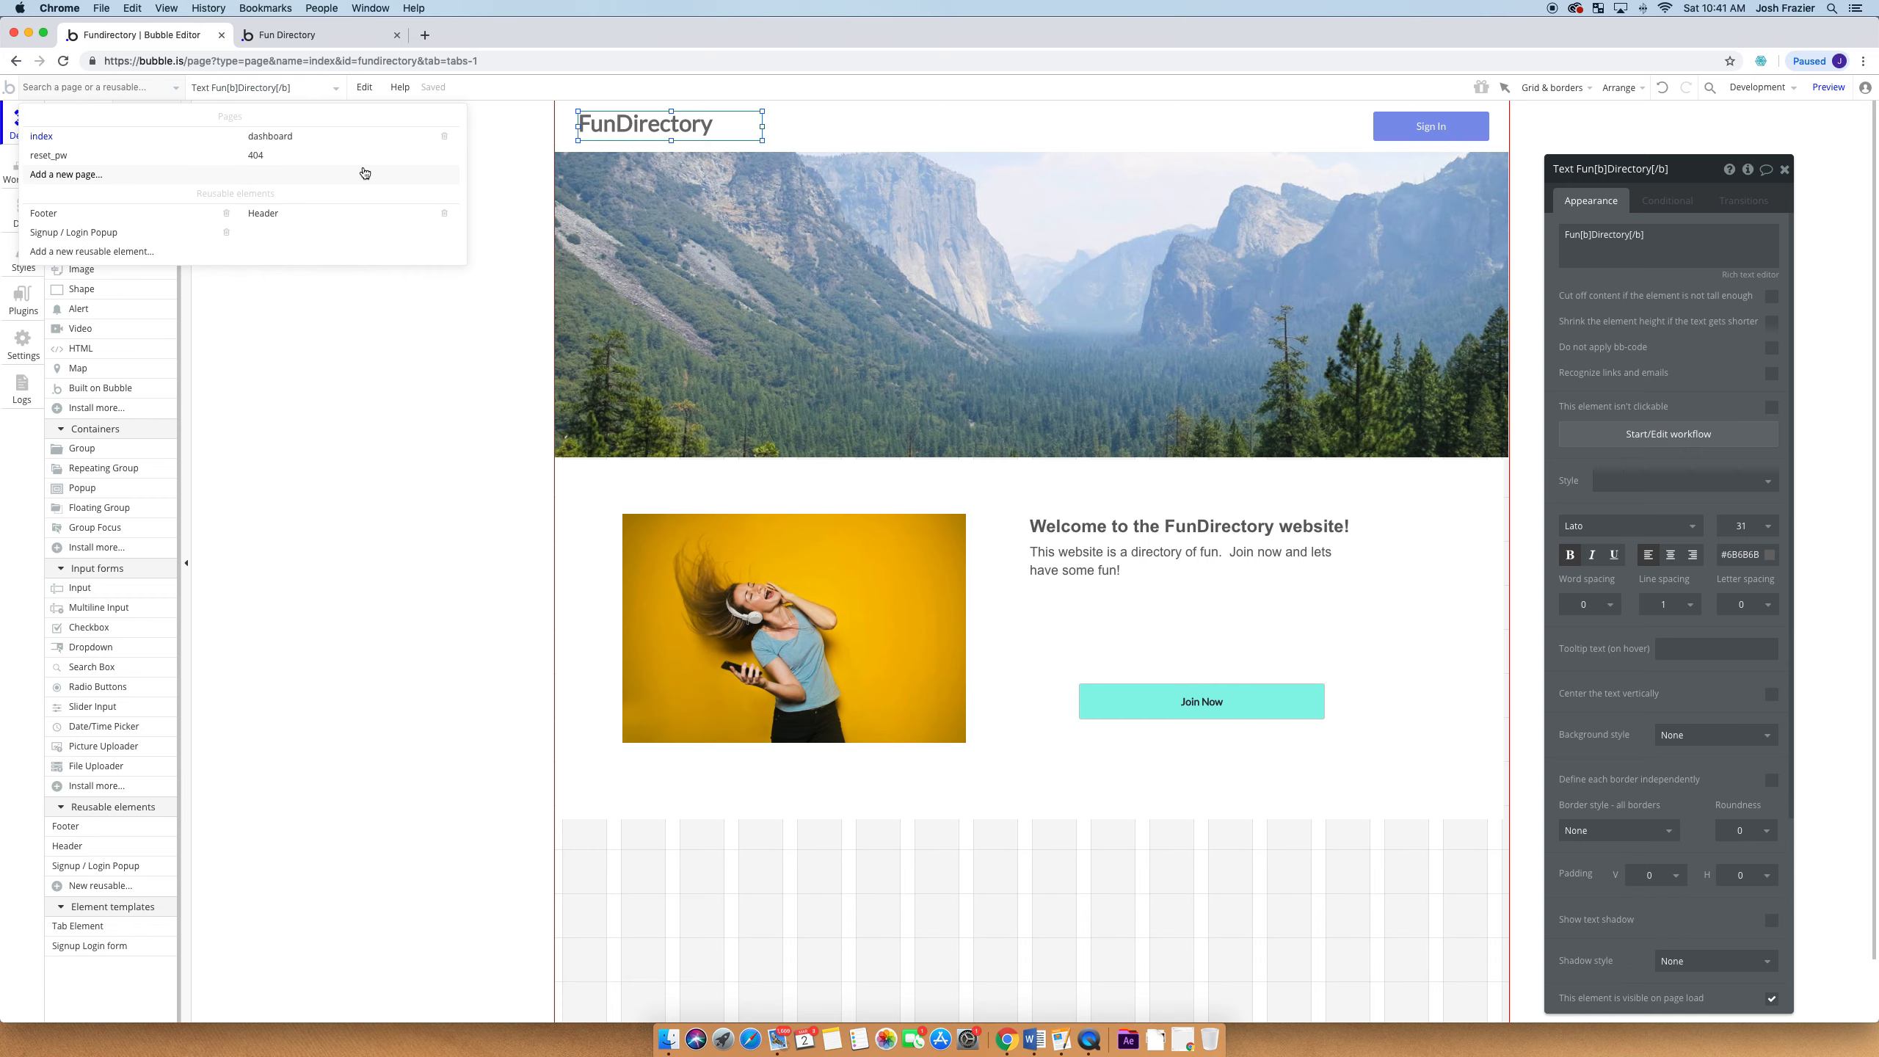
{"action": "left_click", "coordinate": [271, 137]}
{"action": "left_click", "coordinate": [115, 84]}
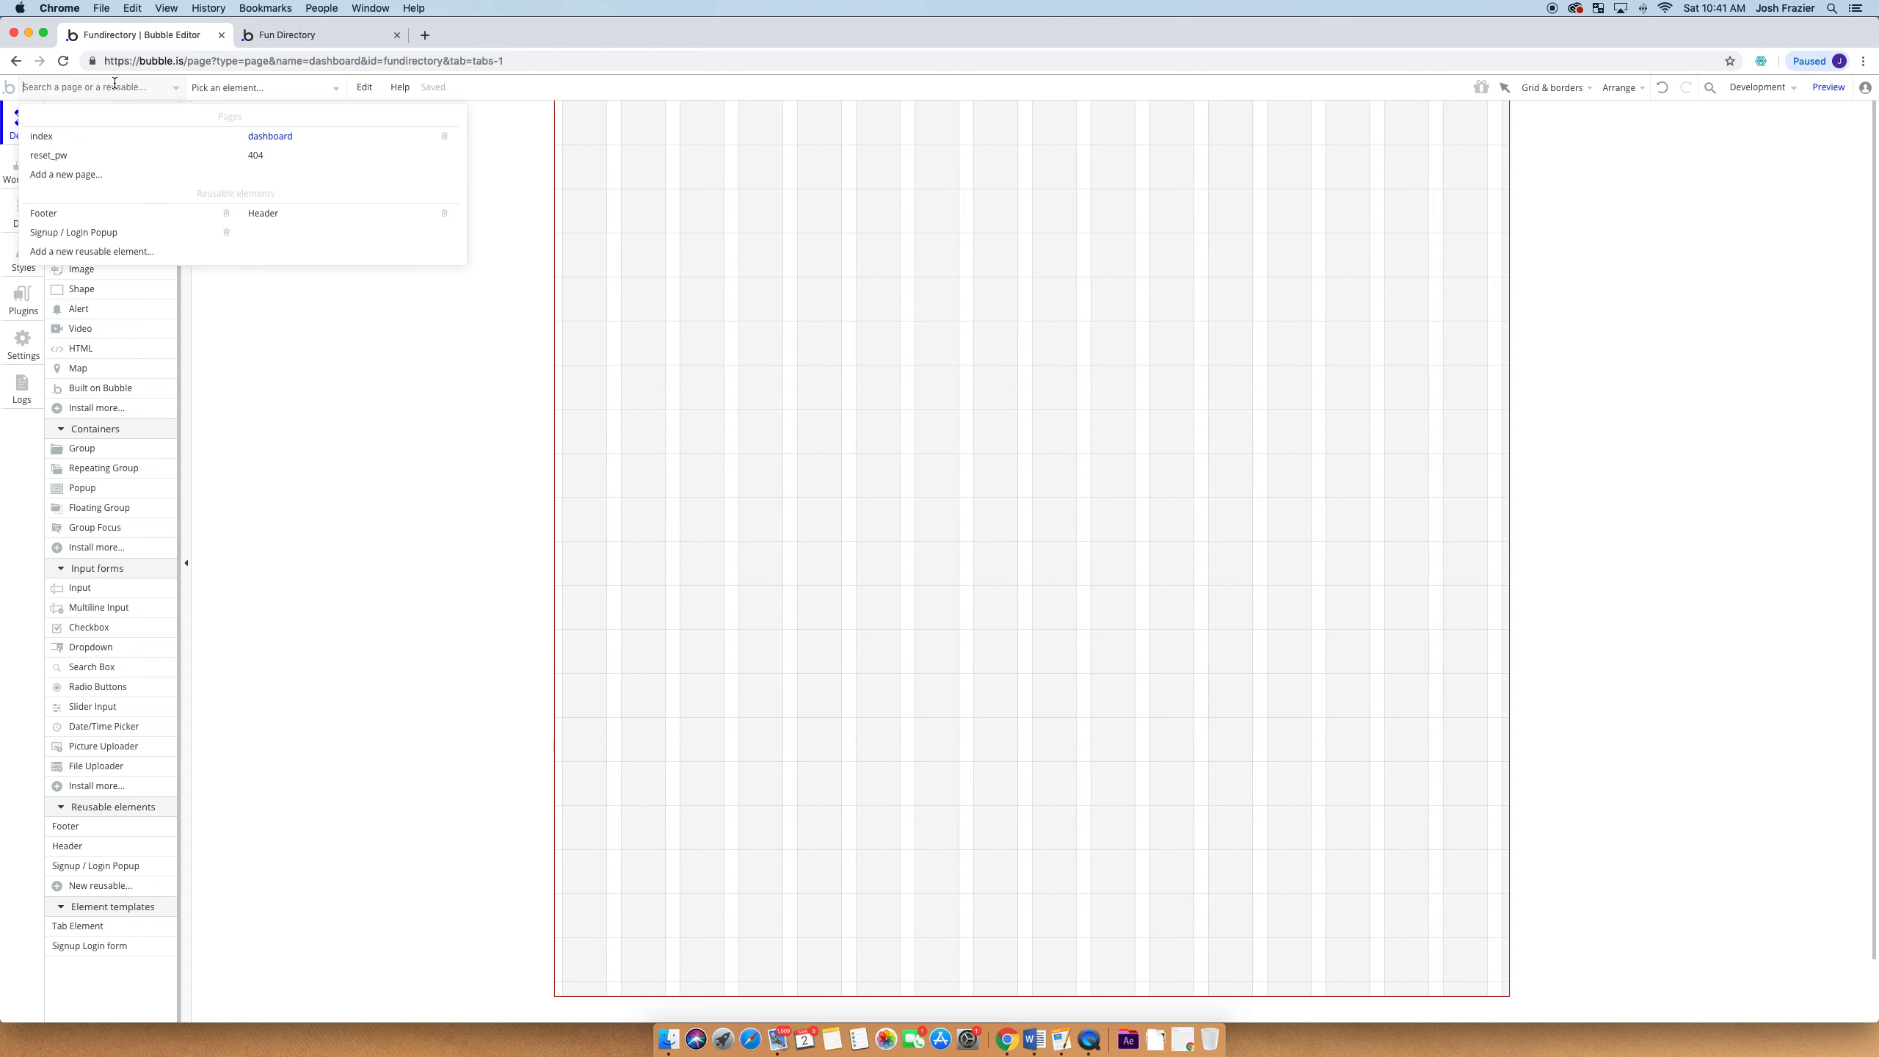
{"action": "left_click", "coordinate": [263, 213]}
{"action": "double_click", "coordinate": [756, 134]}
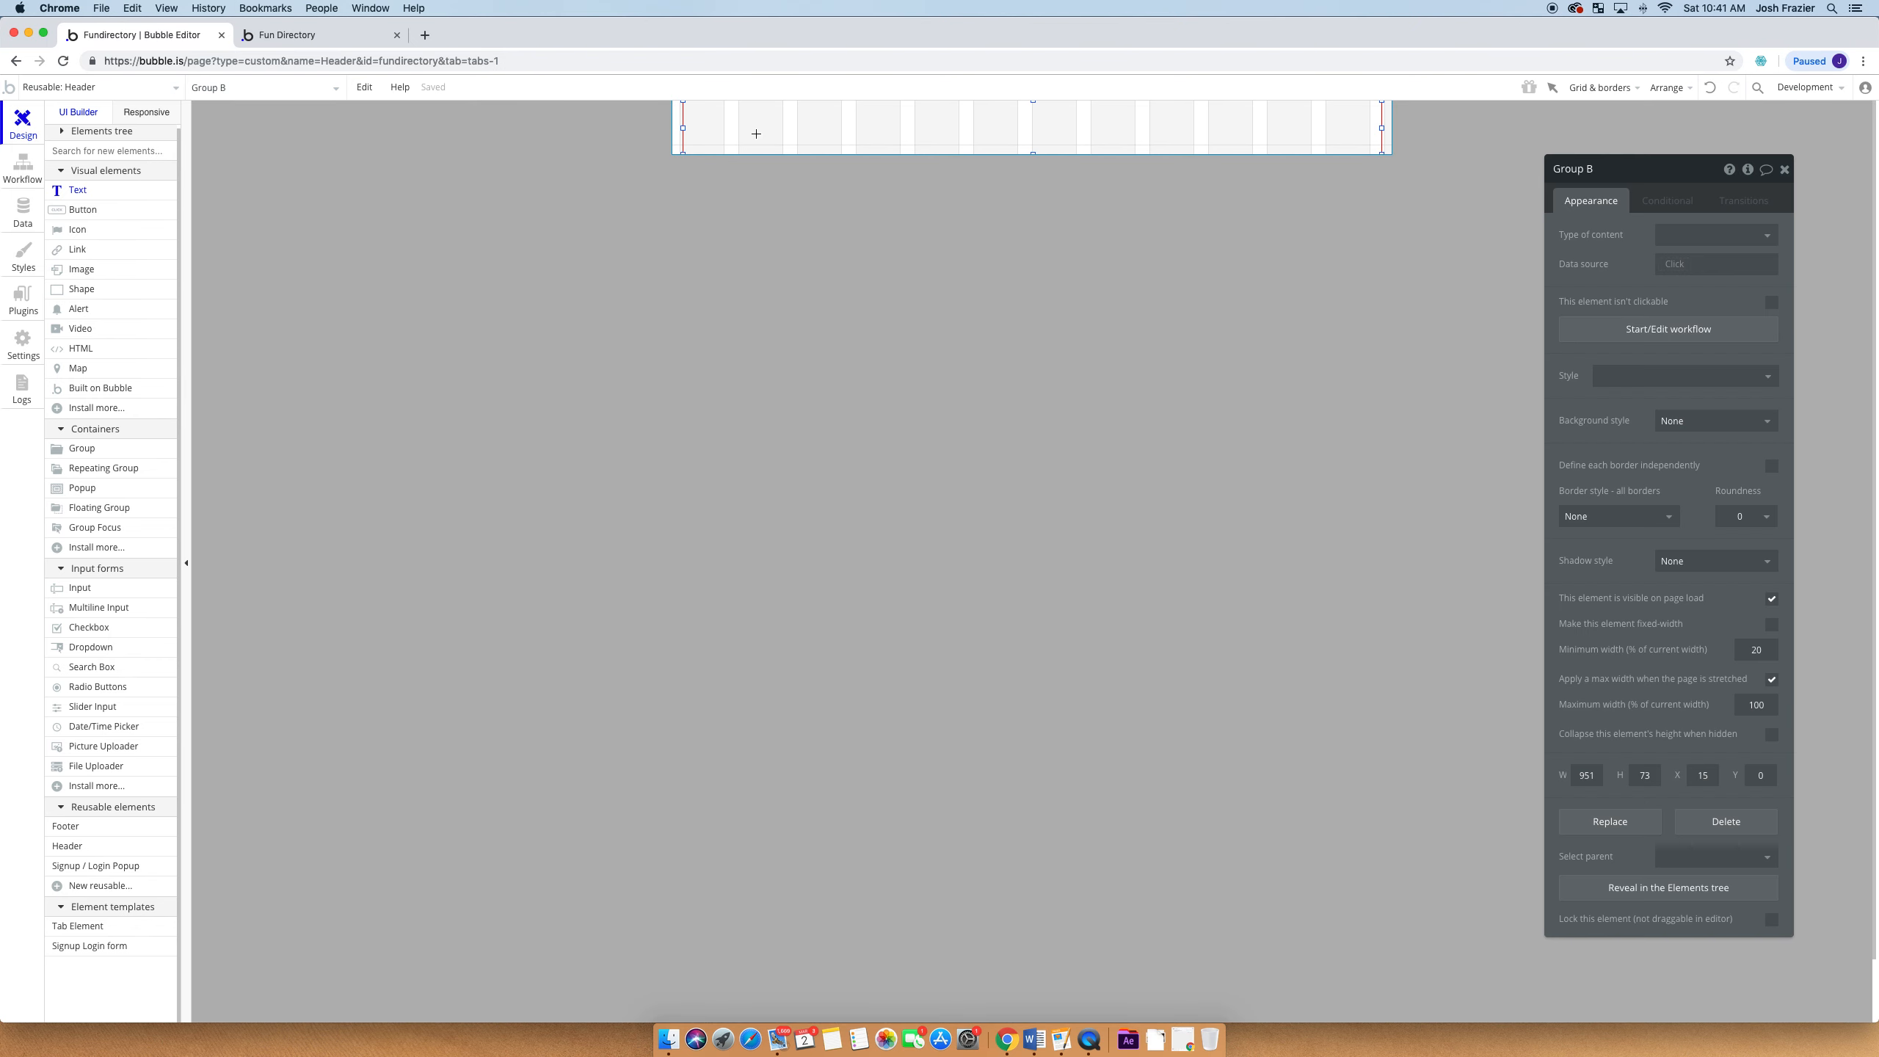
{"action": "key", "text": "super+v"}
{"action": "left_click_drag", "start_coordinate": [735, 111], "coordinate": [745, 120]}
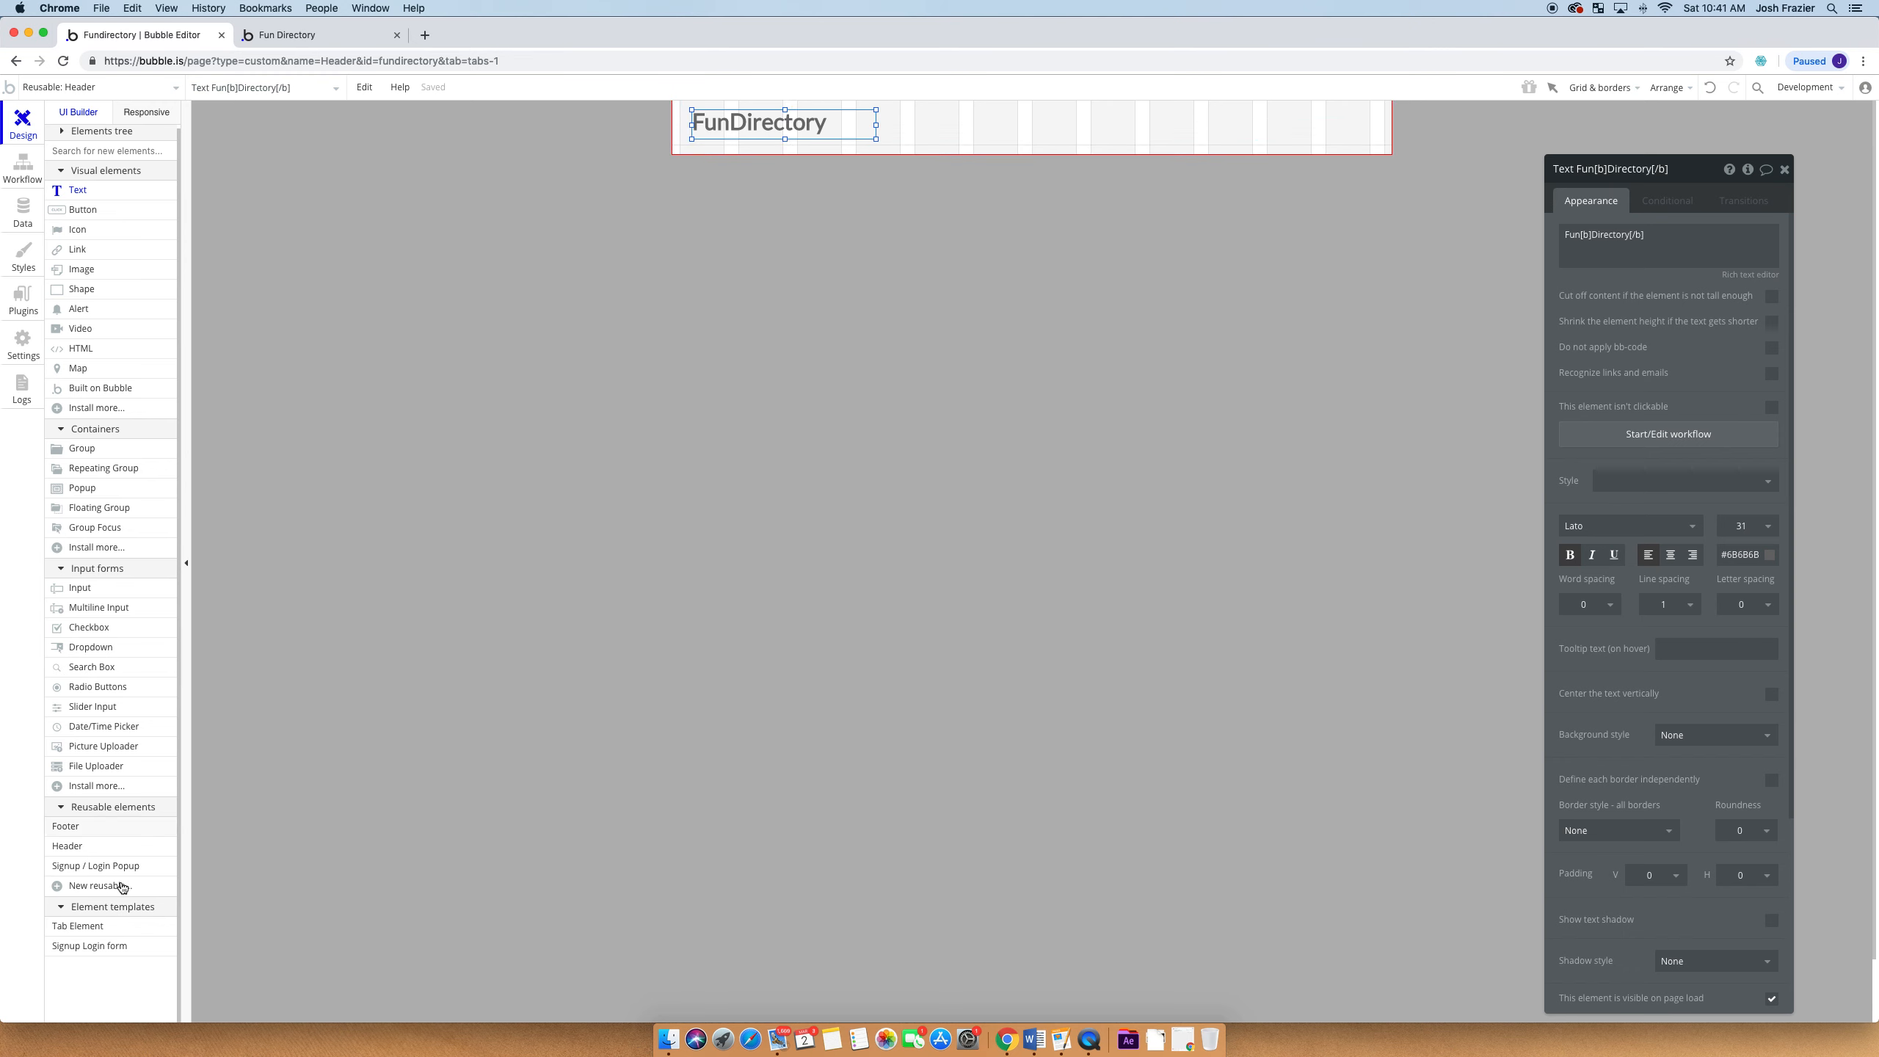
{"action": "left_click", "coordinate": [282, 88]}
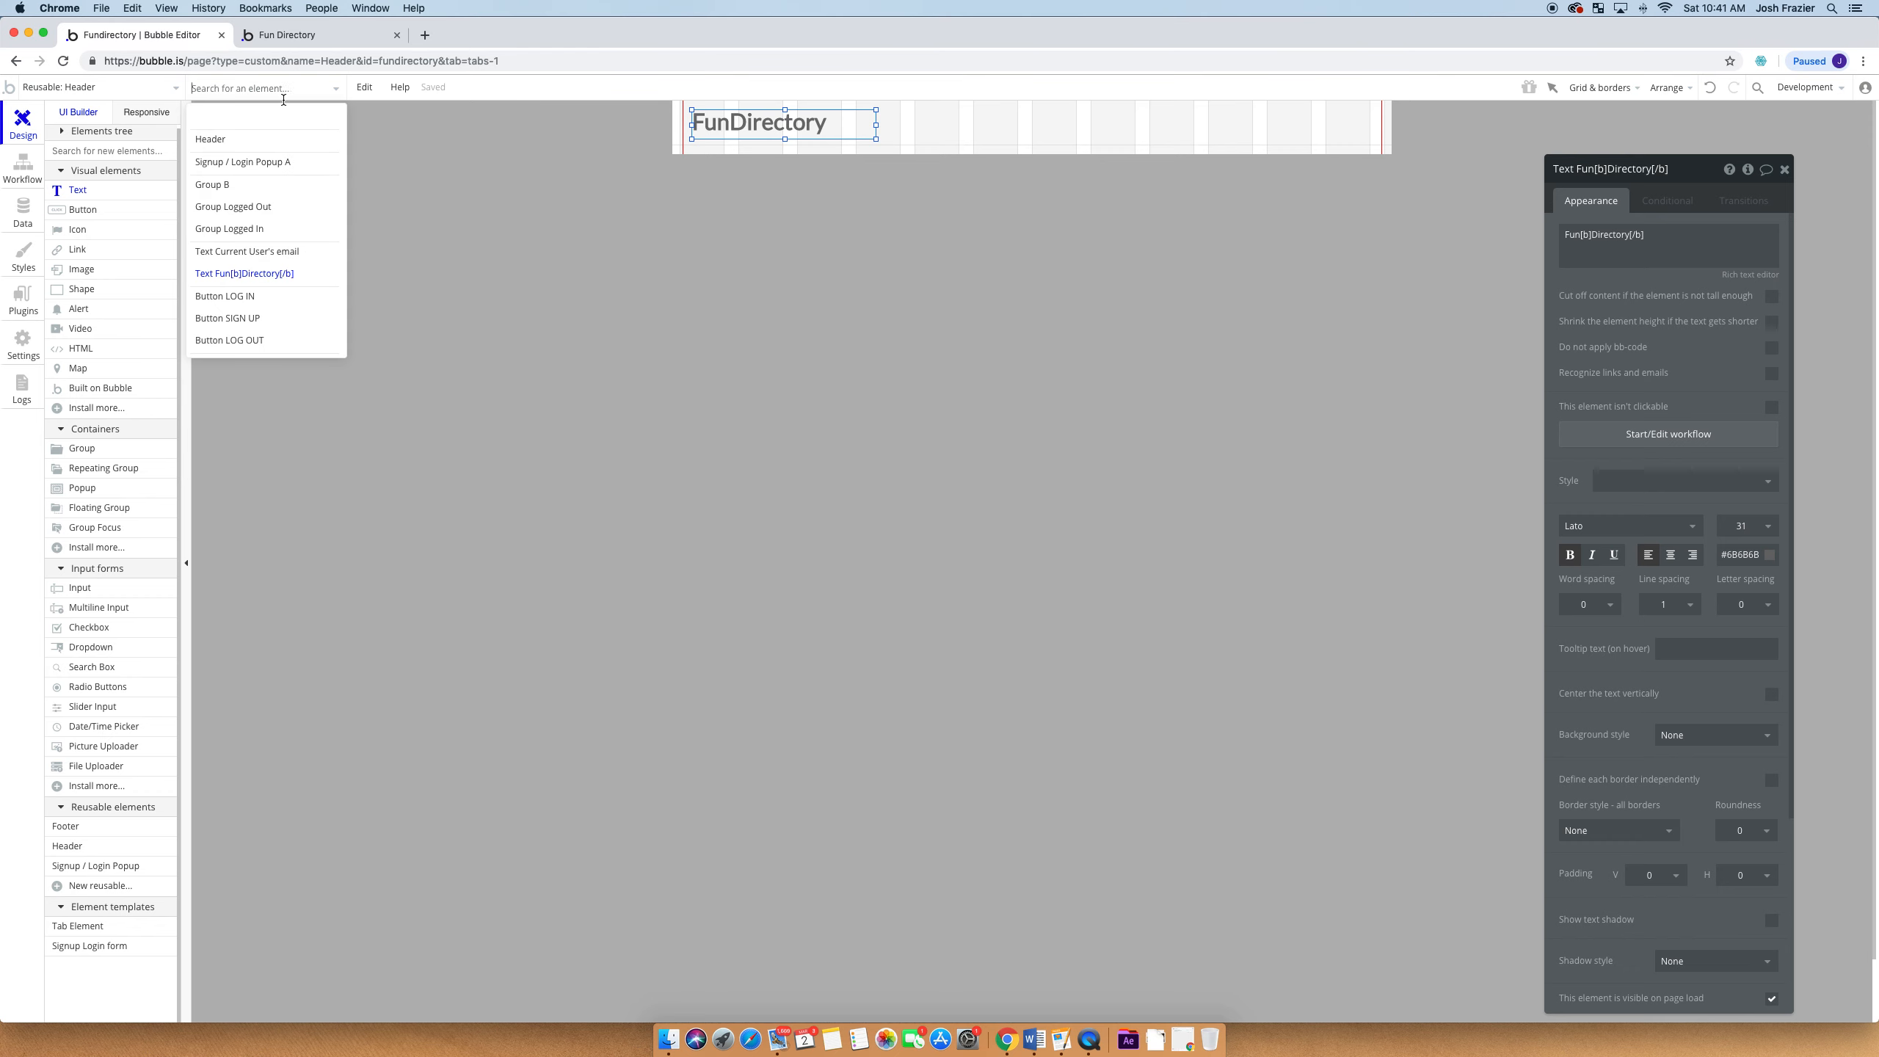
{"action": "left_click", "coordinate": [296, 339]}
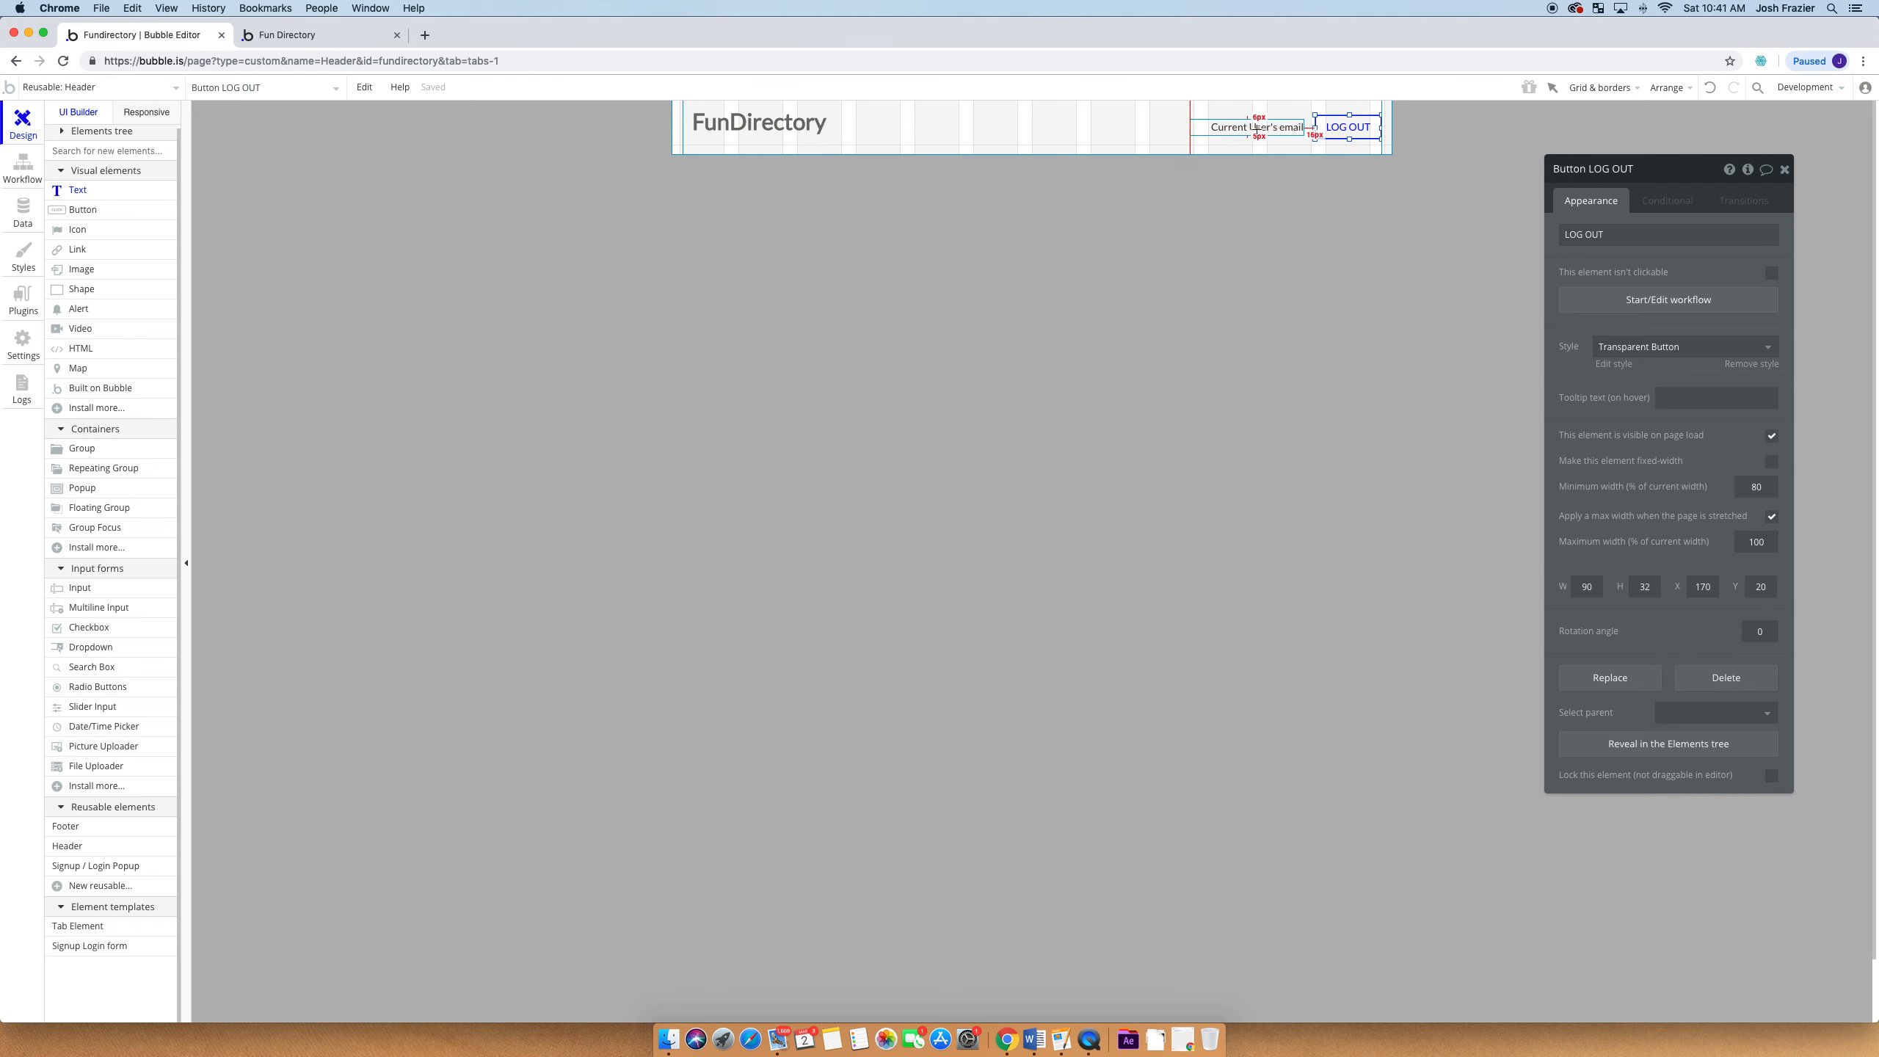
{"action": "left_click", "coordinate": [1666, 200]}
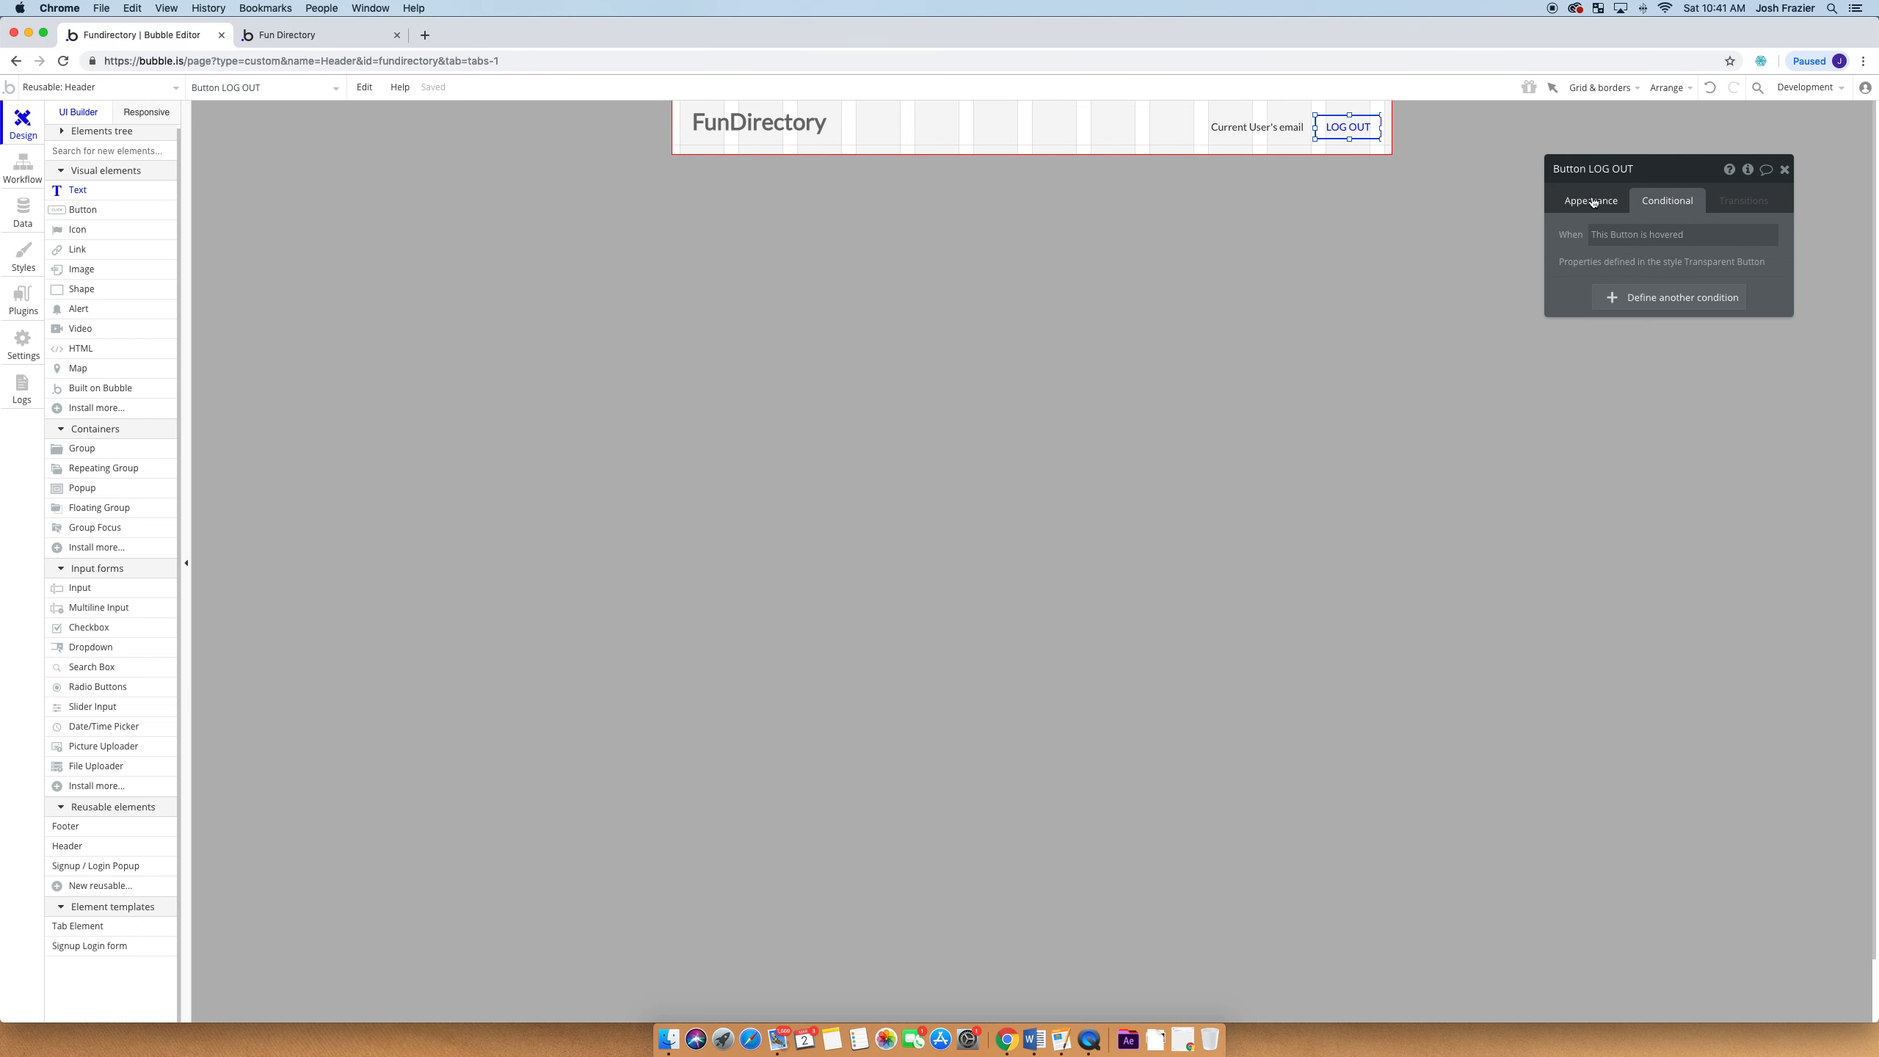
{"action": "left_click", "coordinate": [1593, 201]}
{"action": "left_click", "coordinate": [1287, 111]}
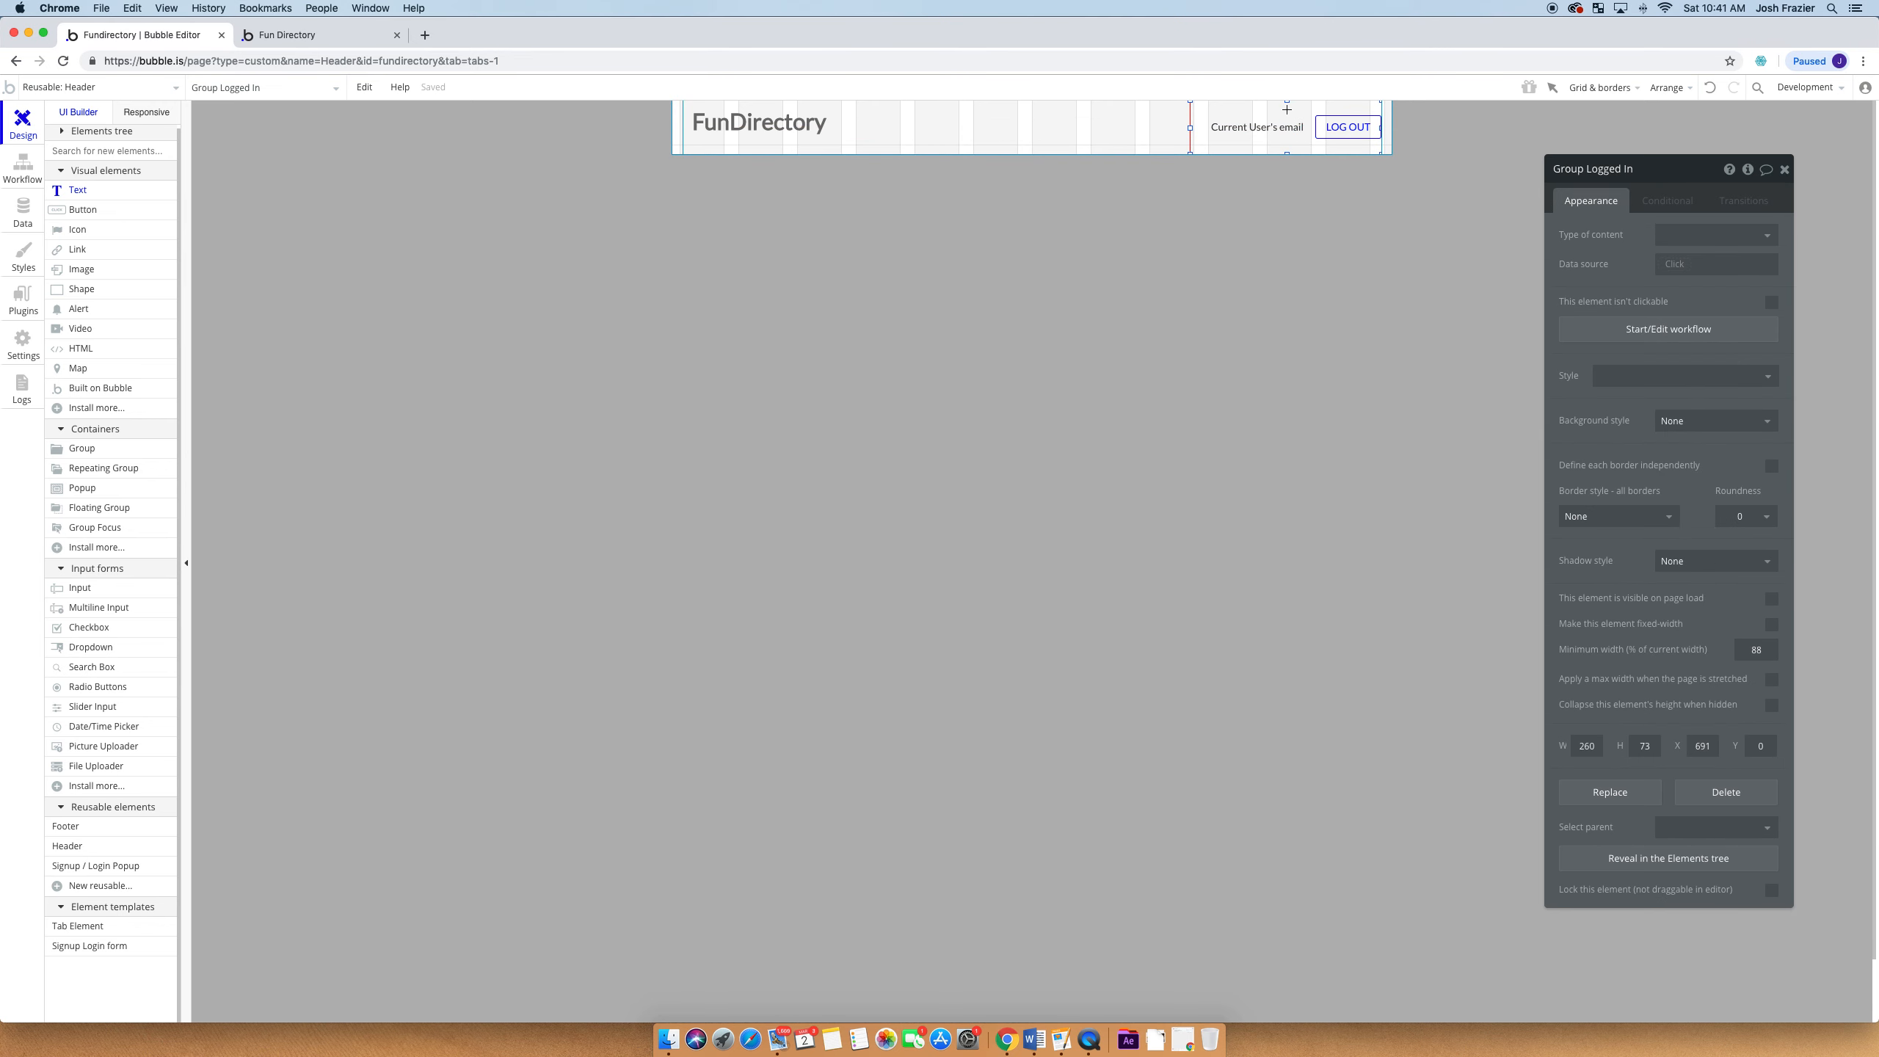
{"action": "left_click", "coordinate": [1263, 126]}
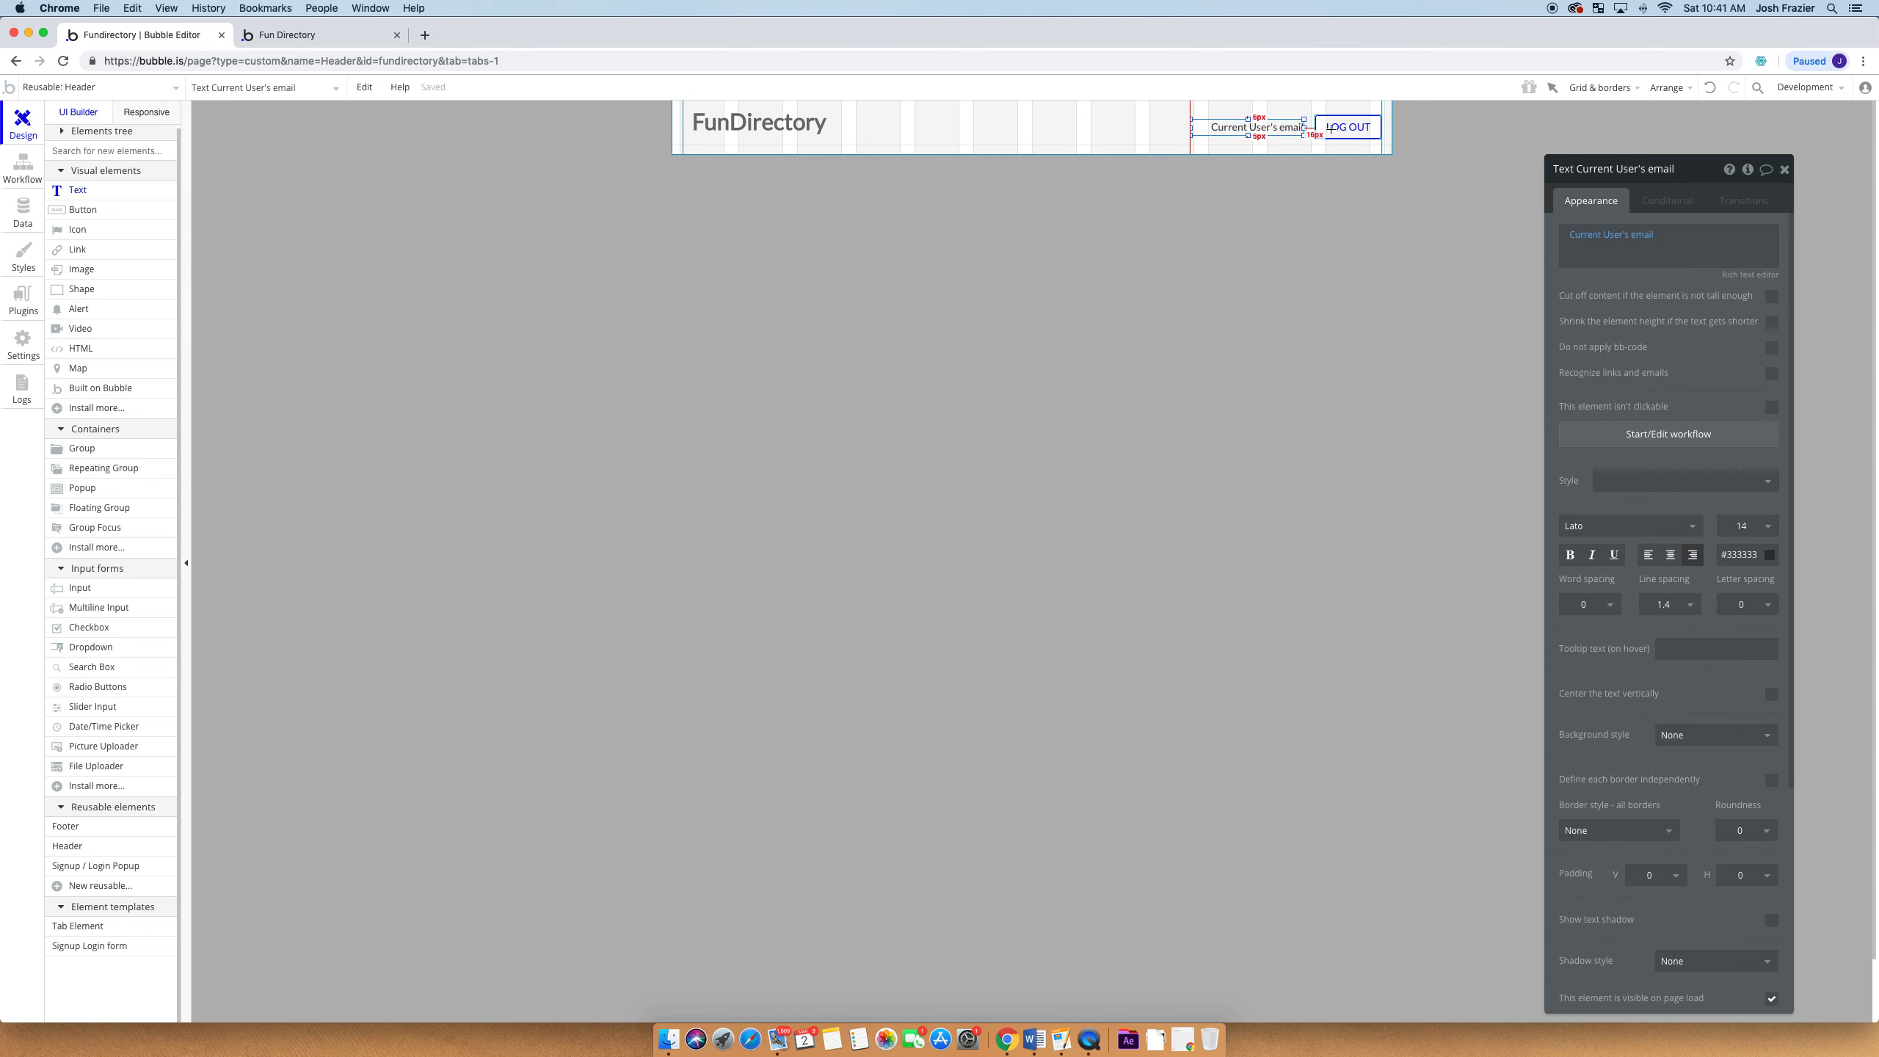
{"action": "left_click", "coordinate": [1348, 126]}
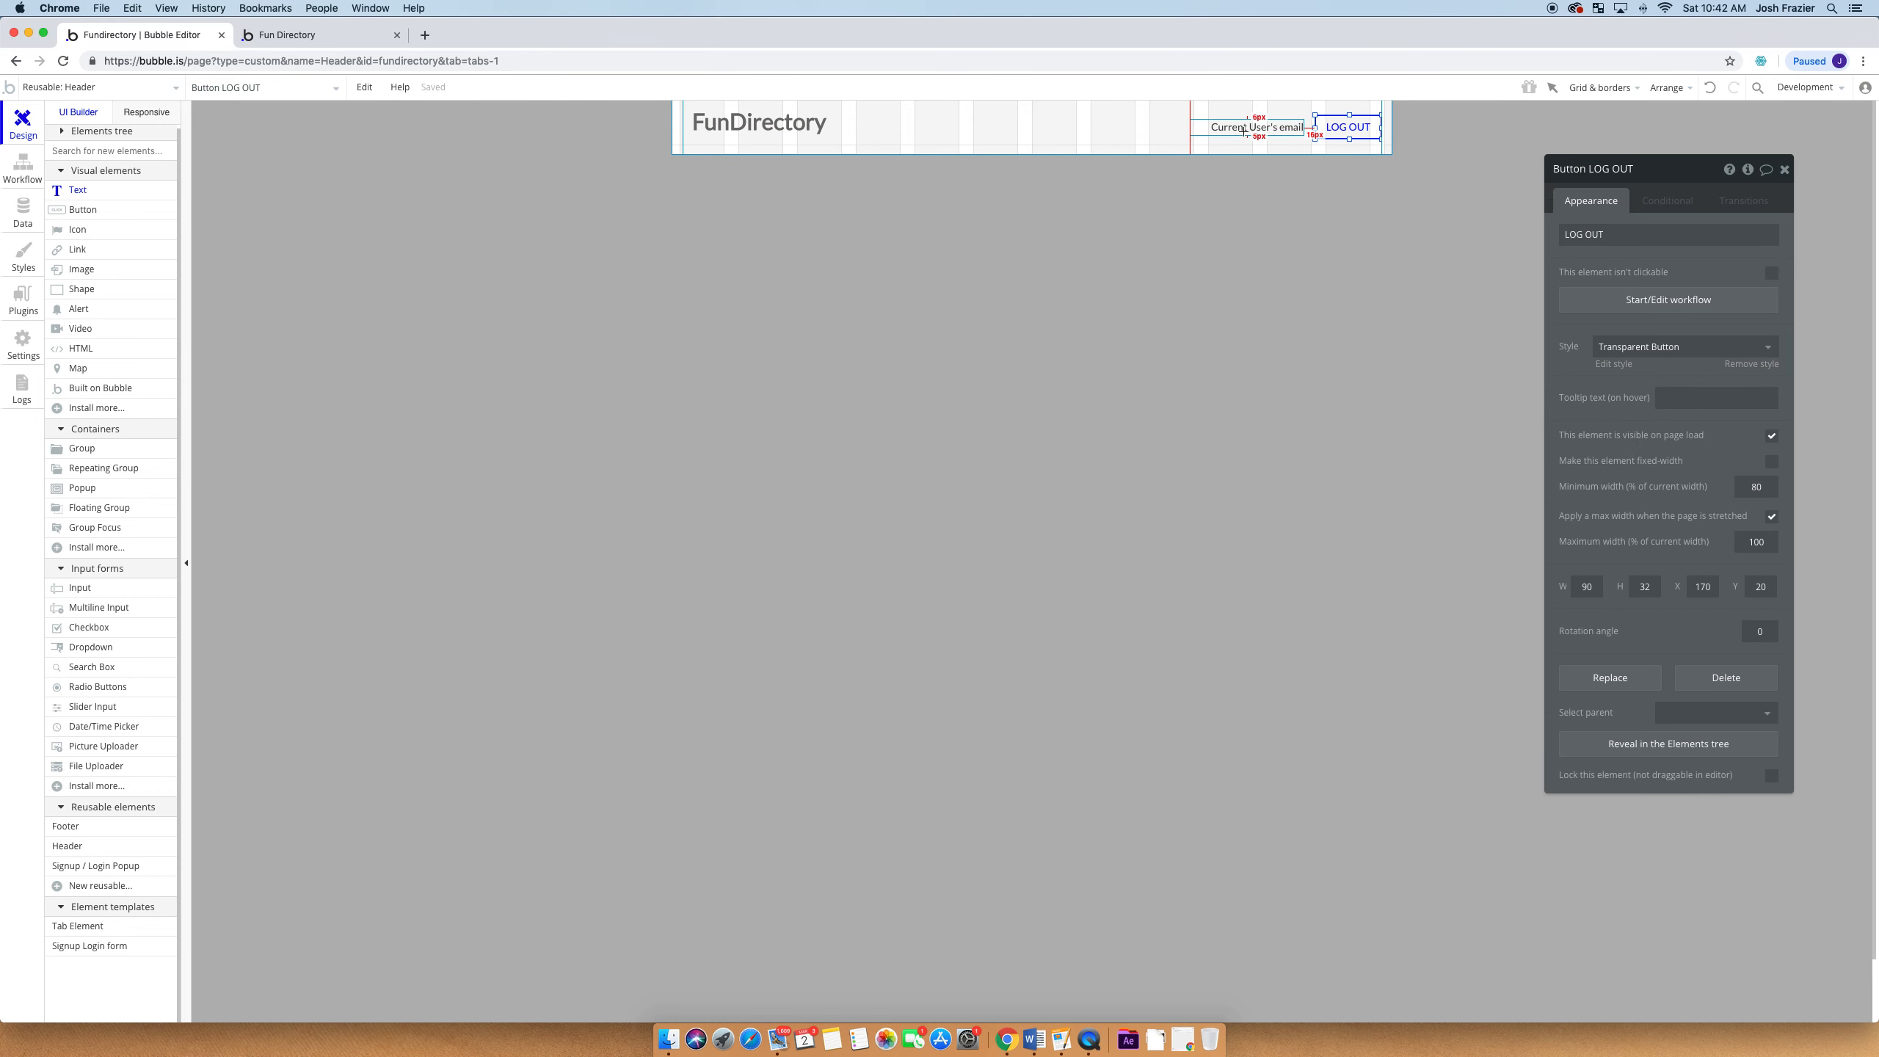
Examine the Group Logged In element's appearance settings and its condition for showing when the current user is logged in
{"action": "left_click", "coordinate": [1194, 116]}
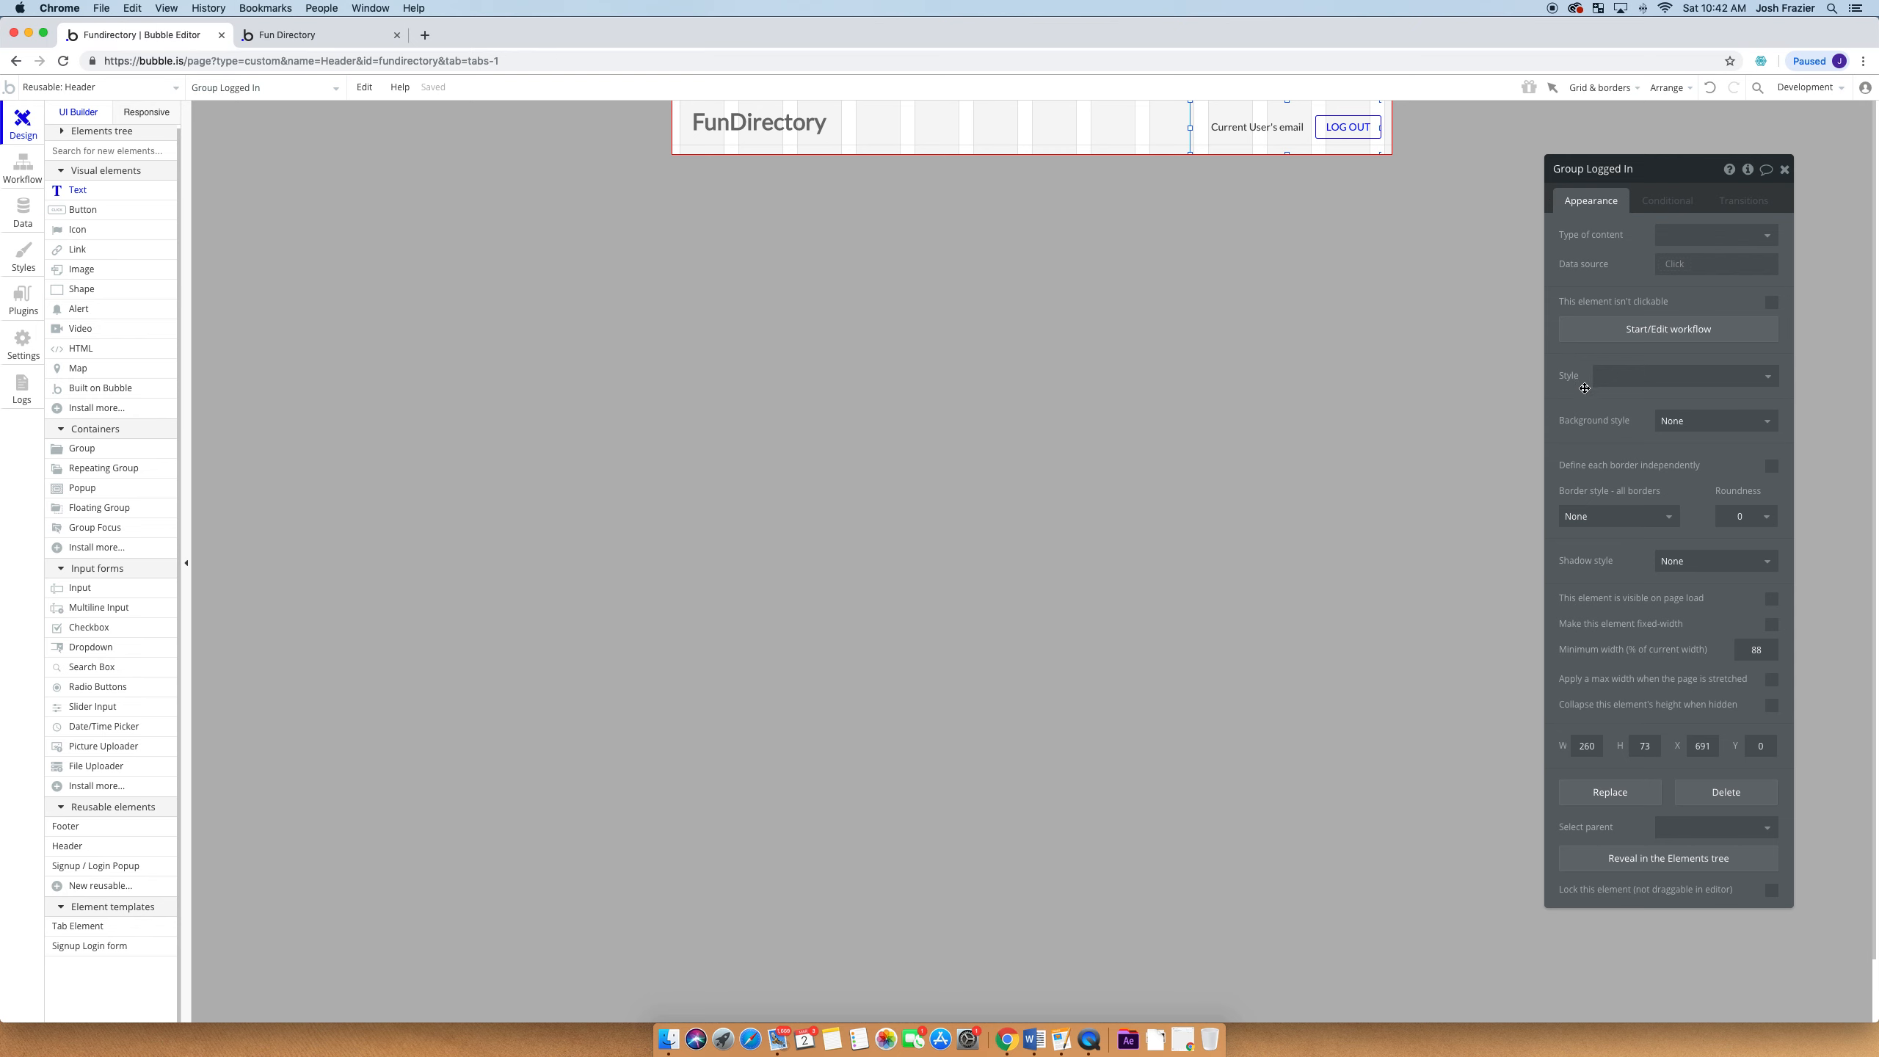
{"action": "left_click", "coordinate": [1667, 201]}
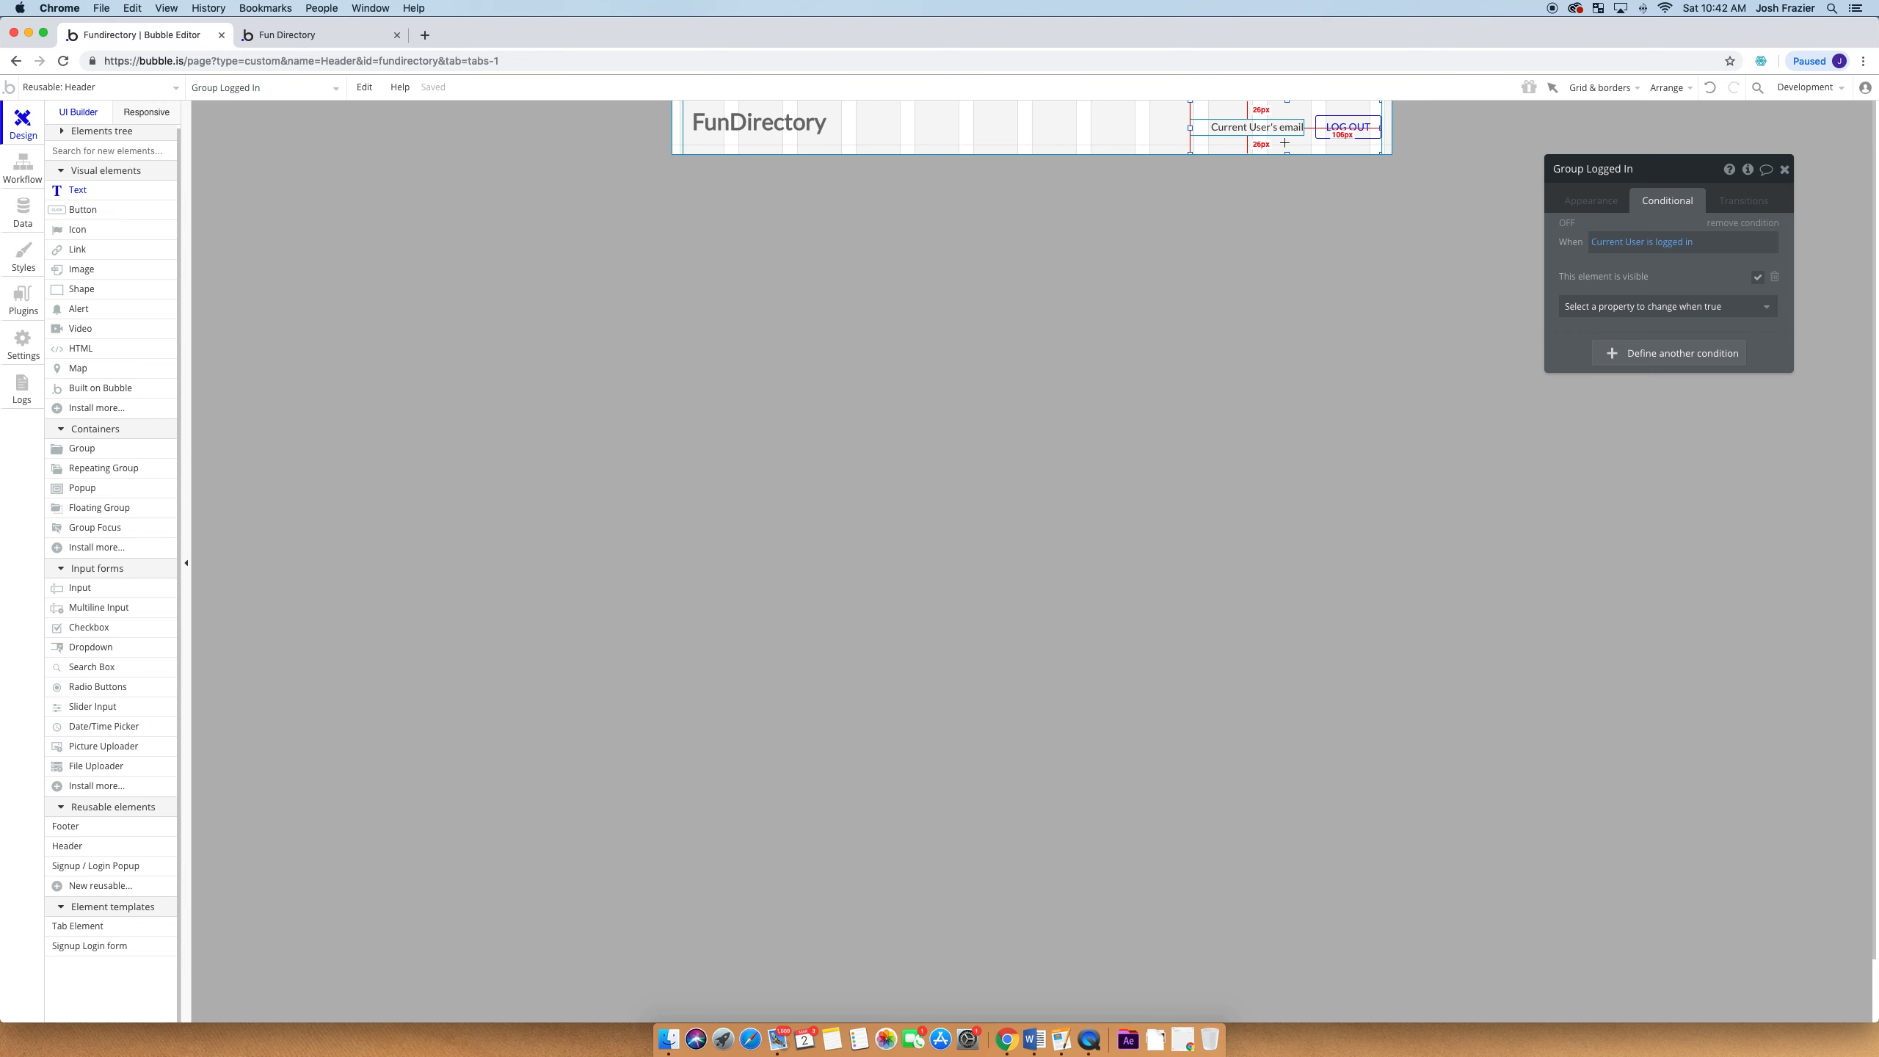
{"action": "left_click", "coordinate": [1590, 201]}
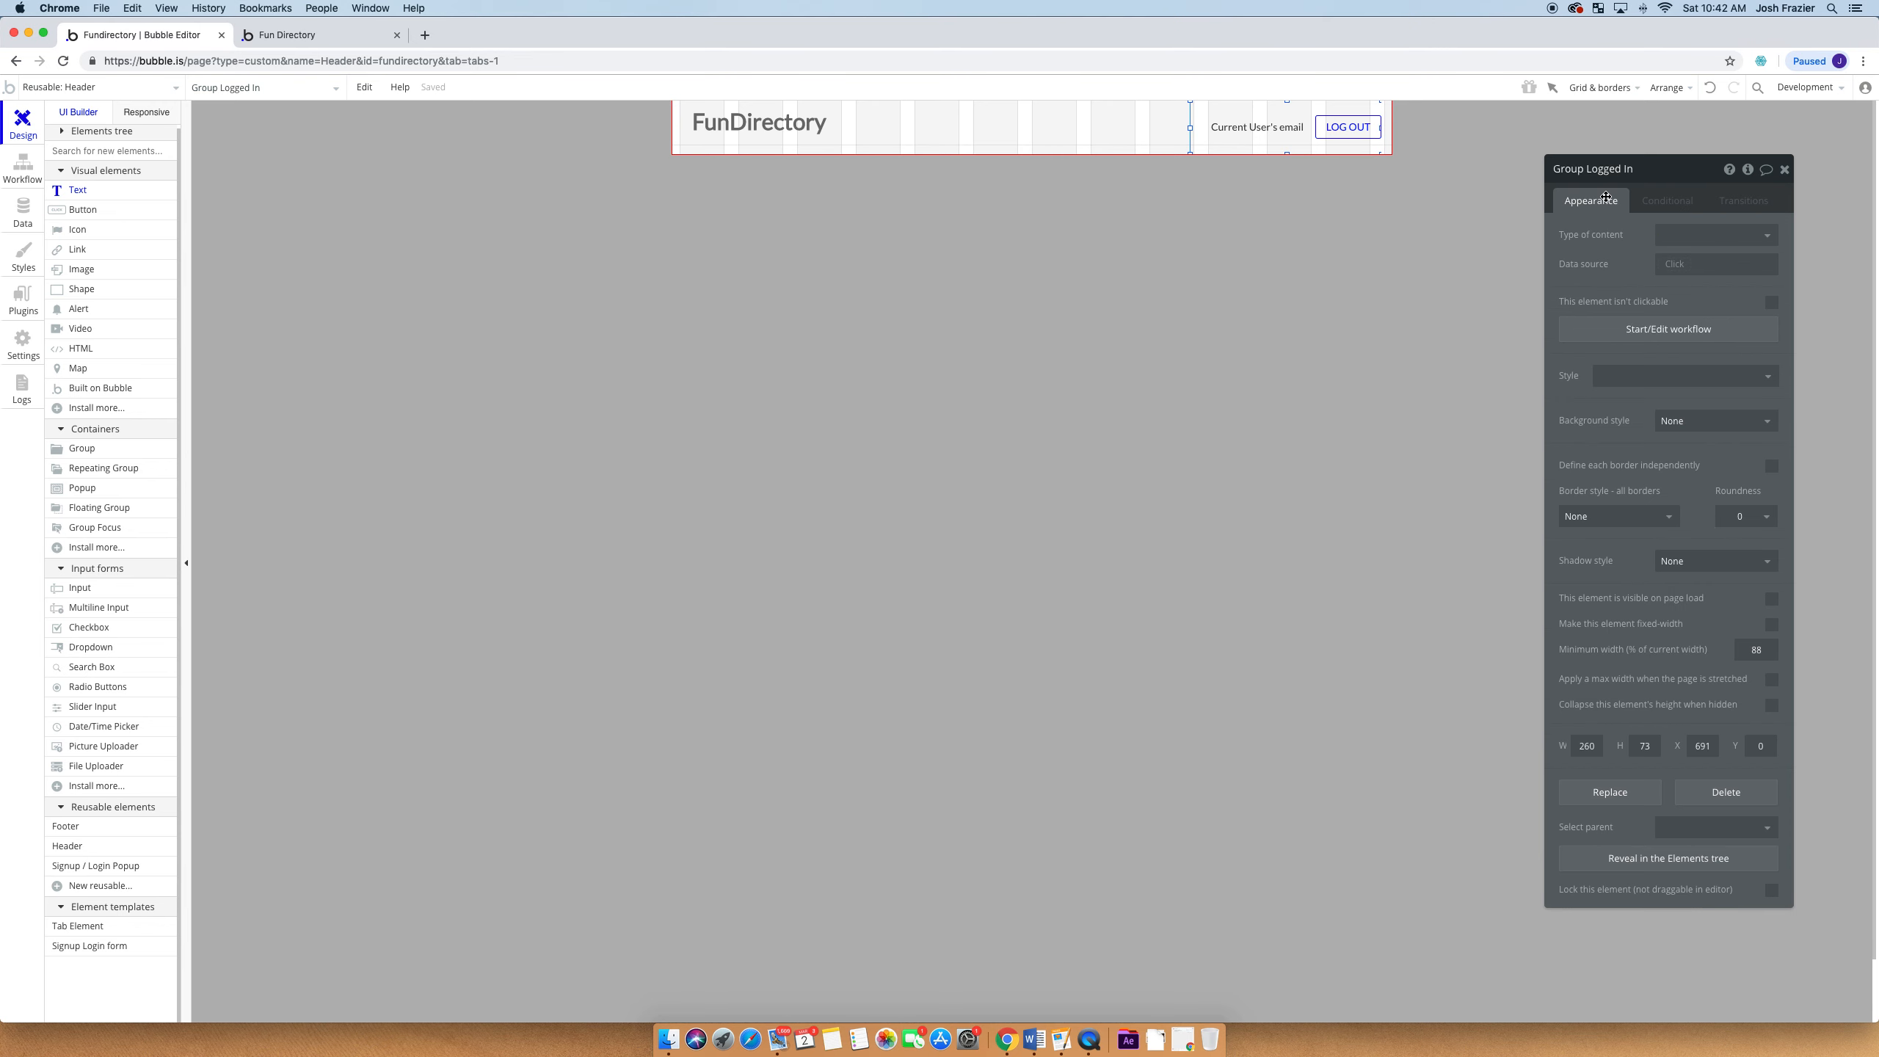
{"action": "left_click", "coordinate": [1692, 207]}
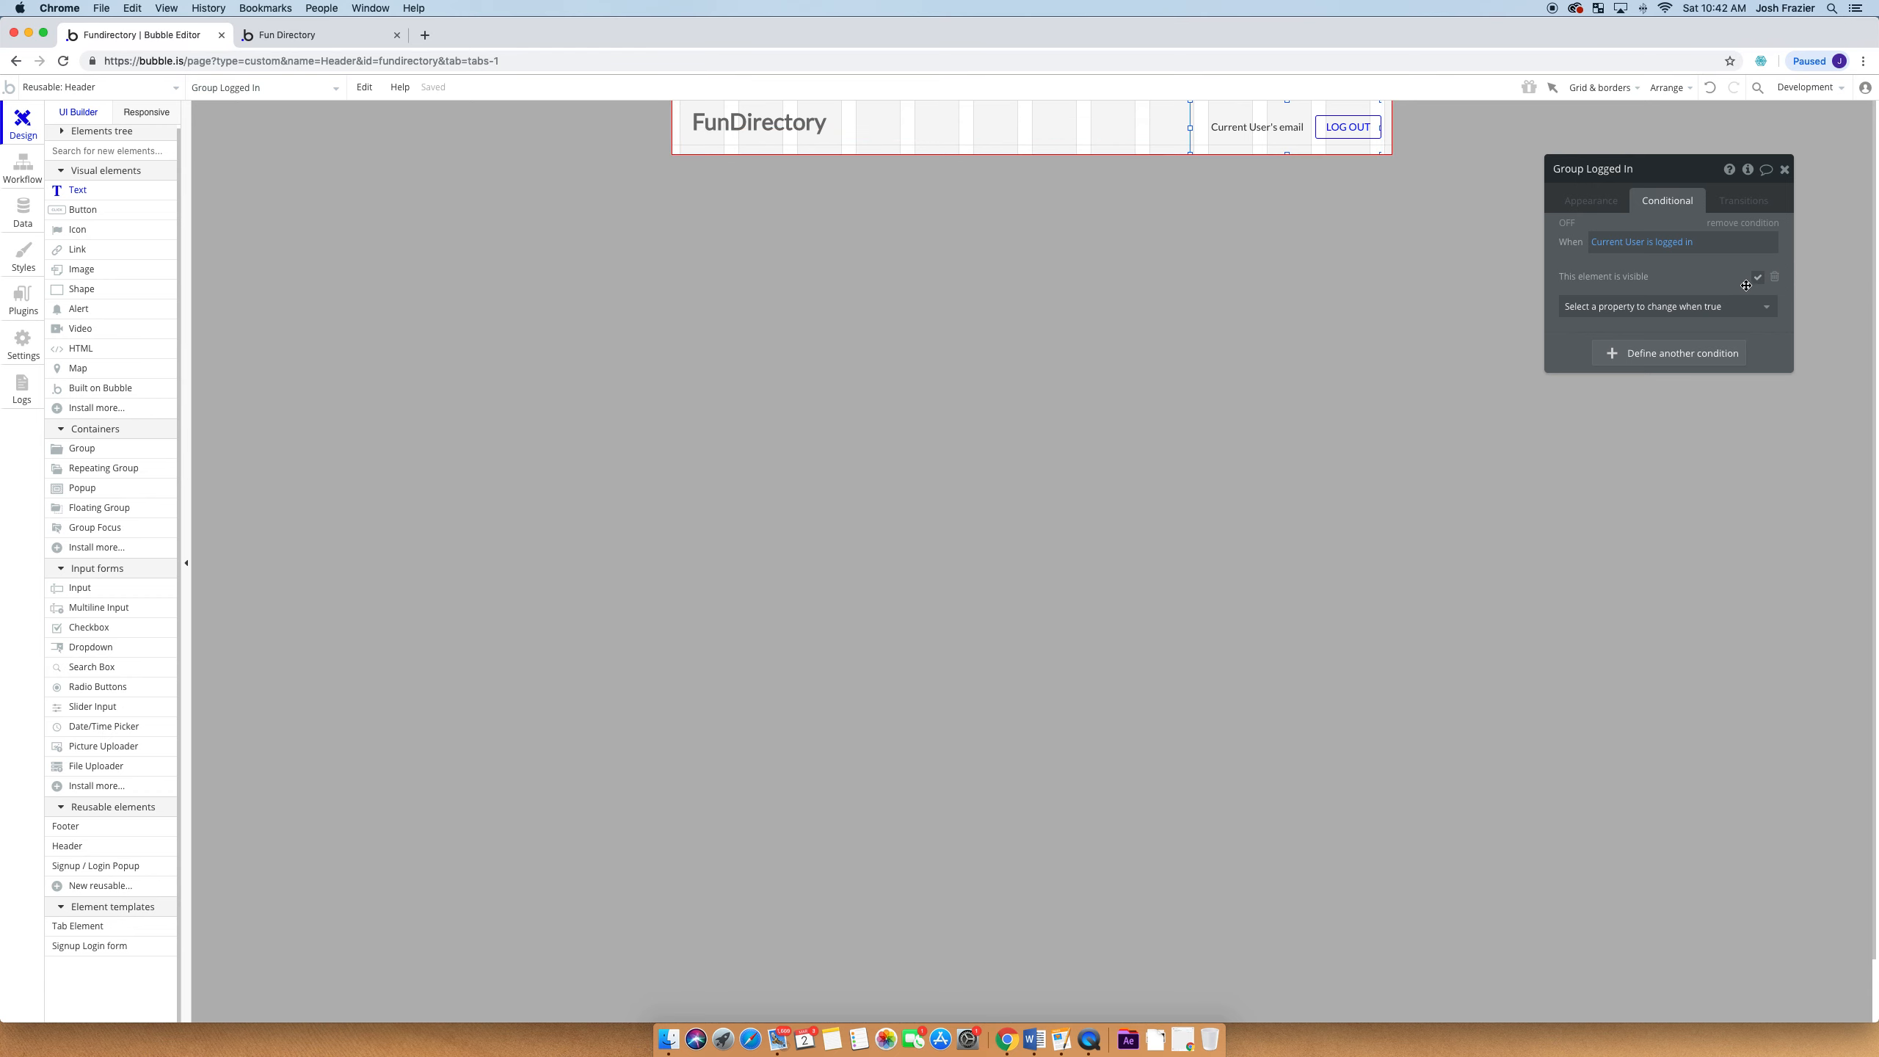
{"action": "left_click", "coordinate": [1701, 306]}
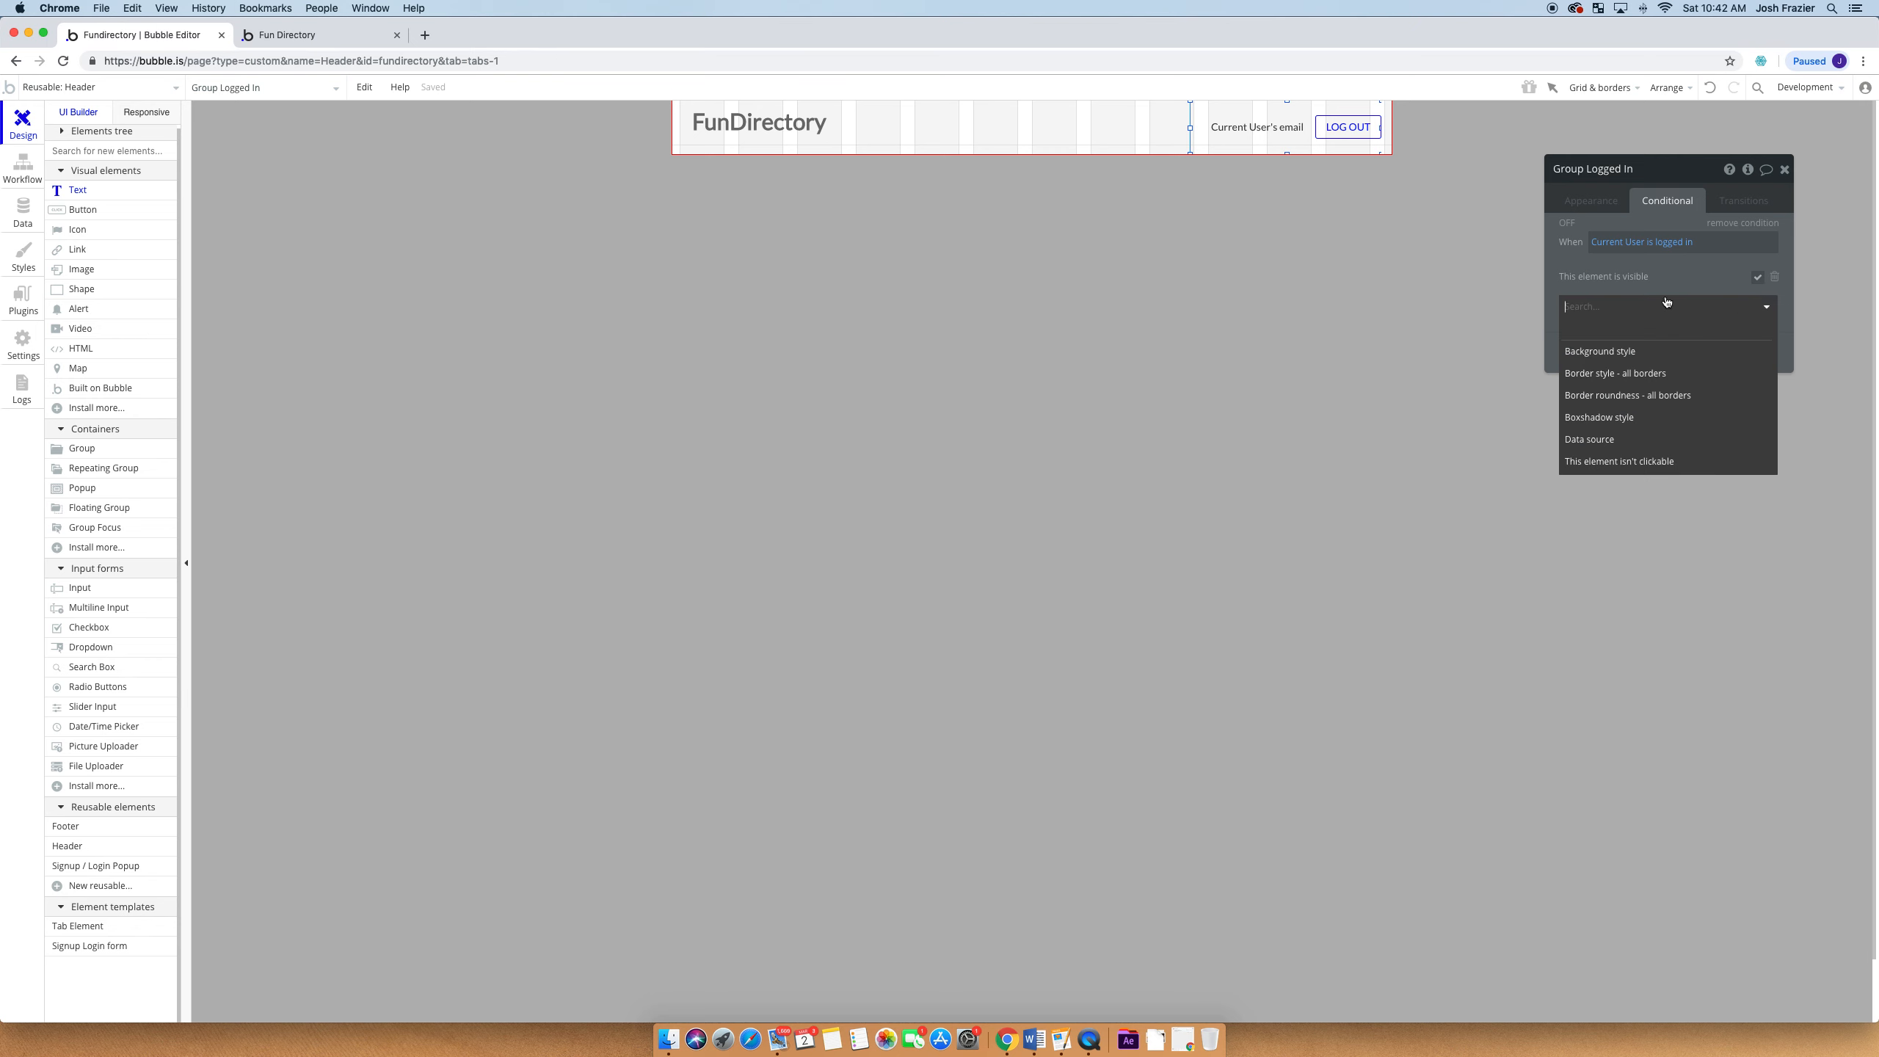
{"action": "left_click", "coordinate": [1675, 277]}
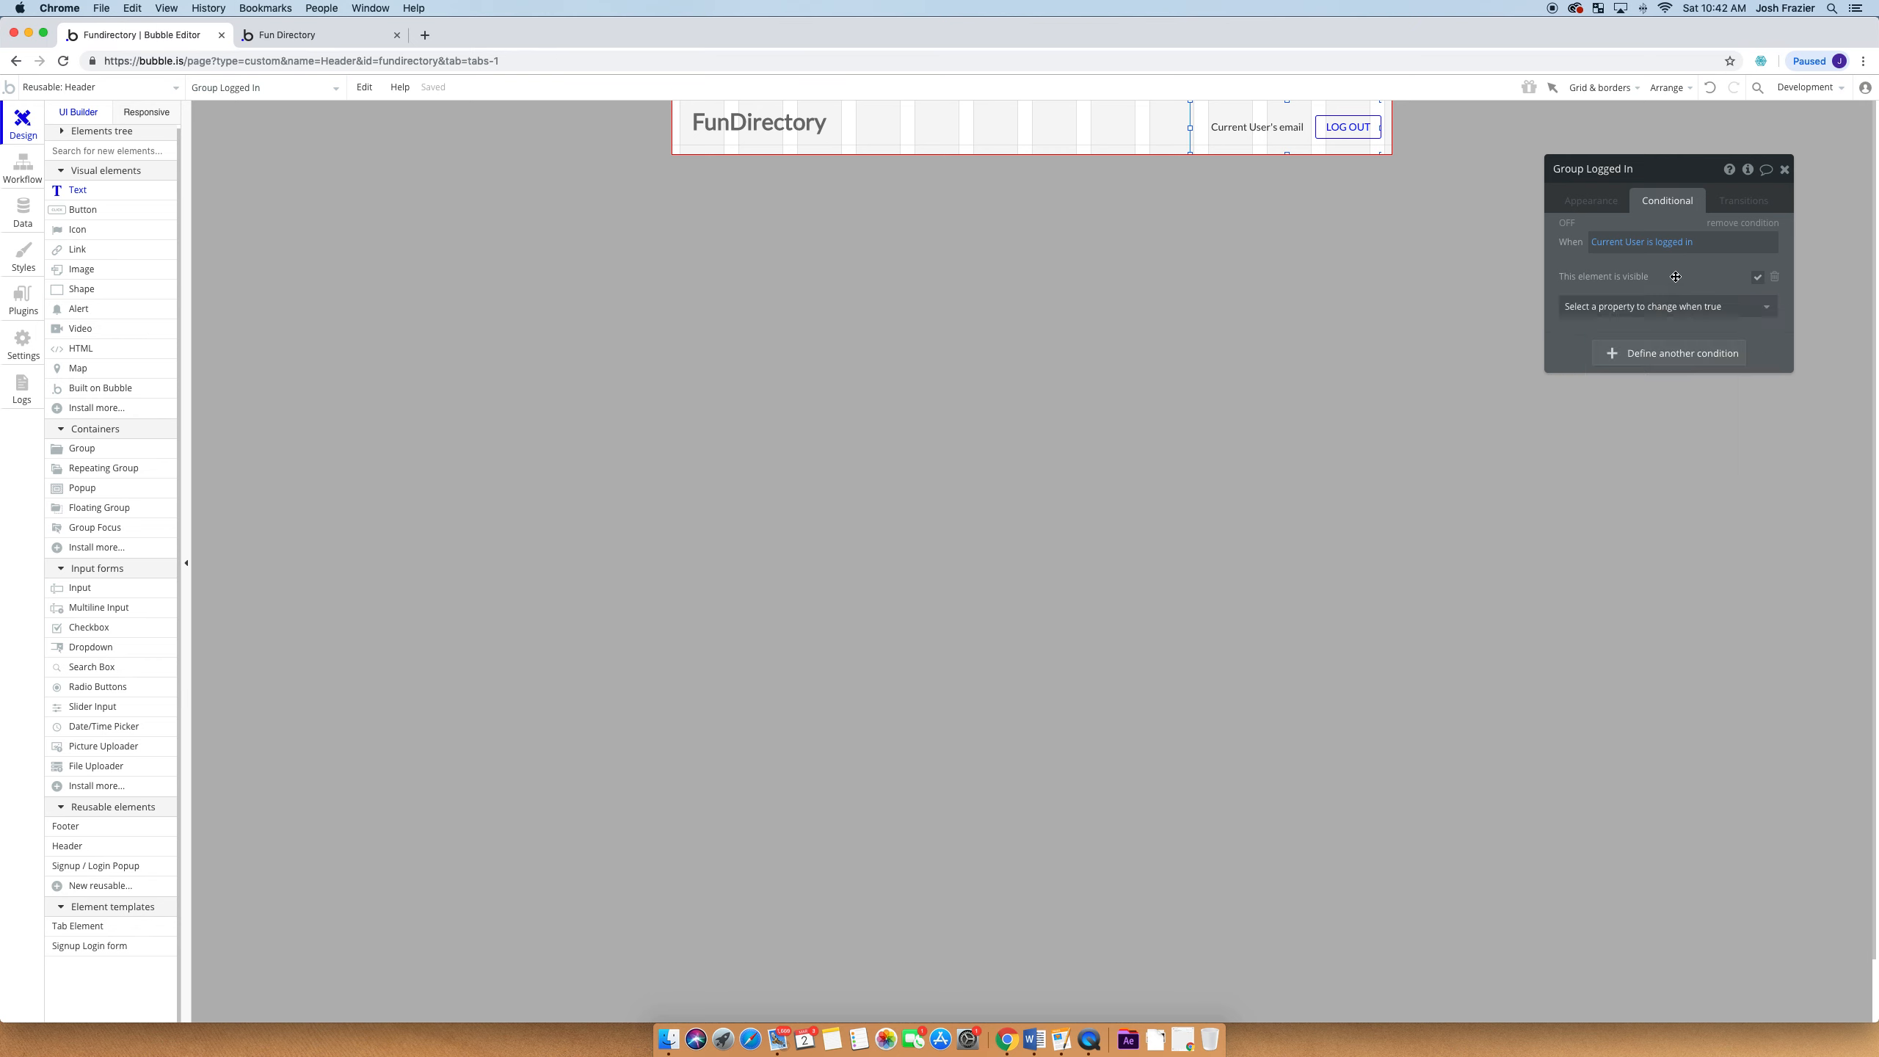
{"action": "left_click", "coordinate": [1596, 212]}
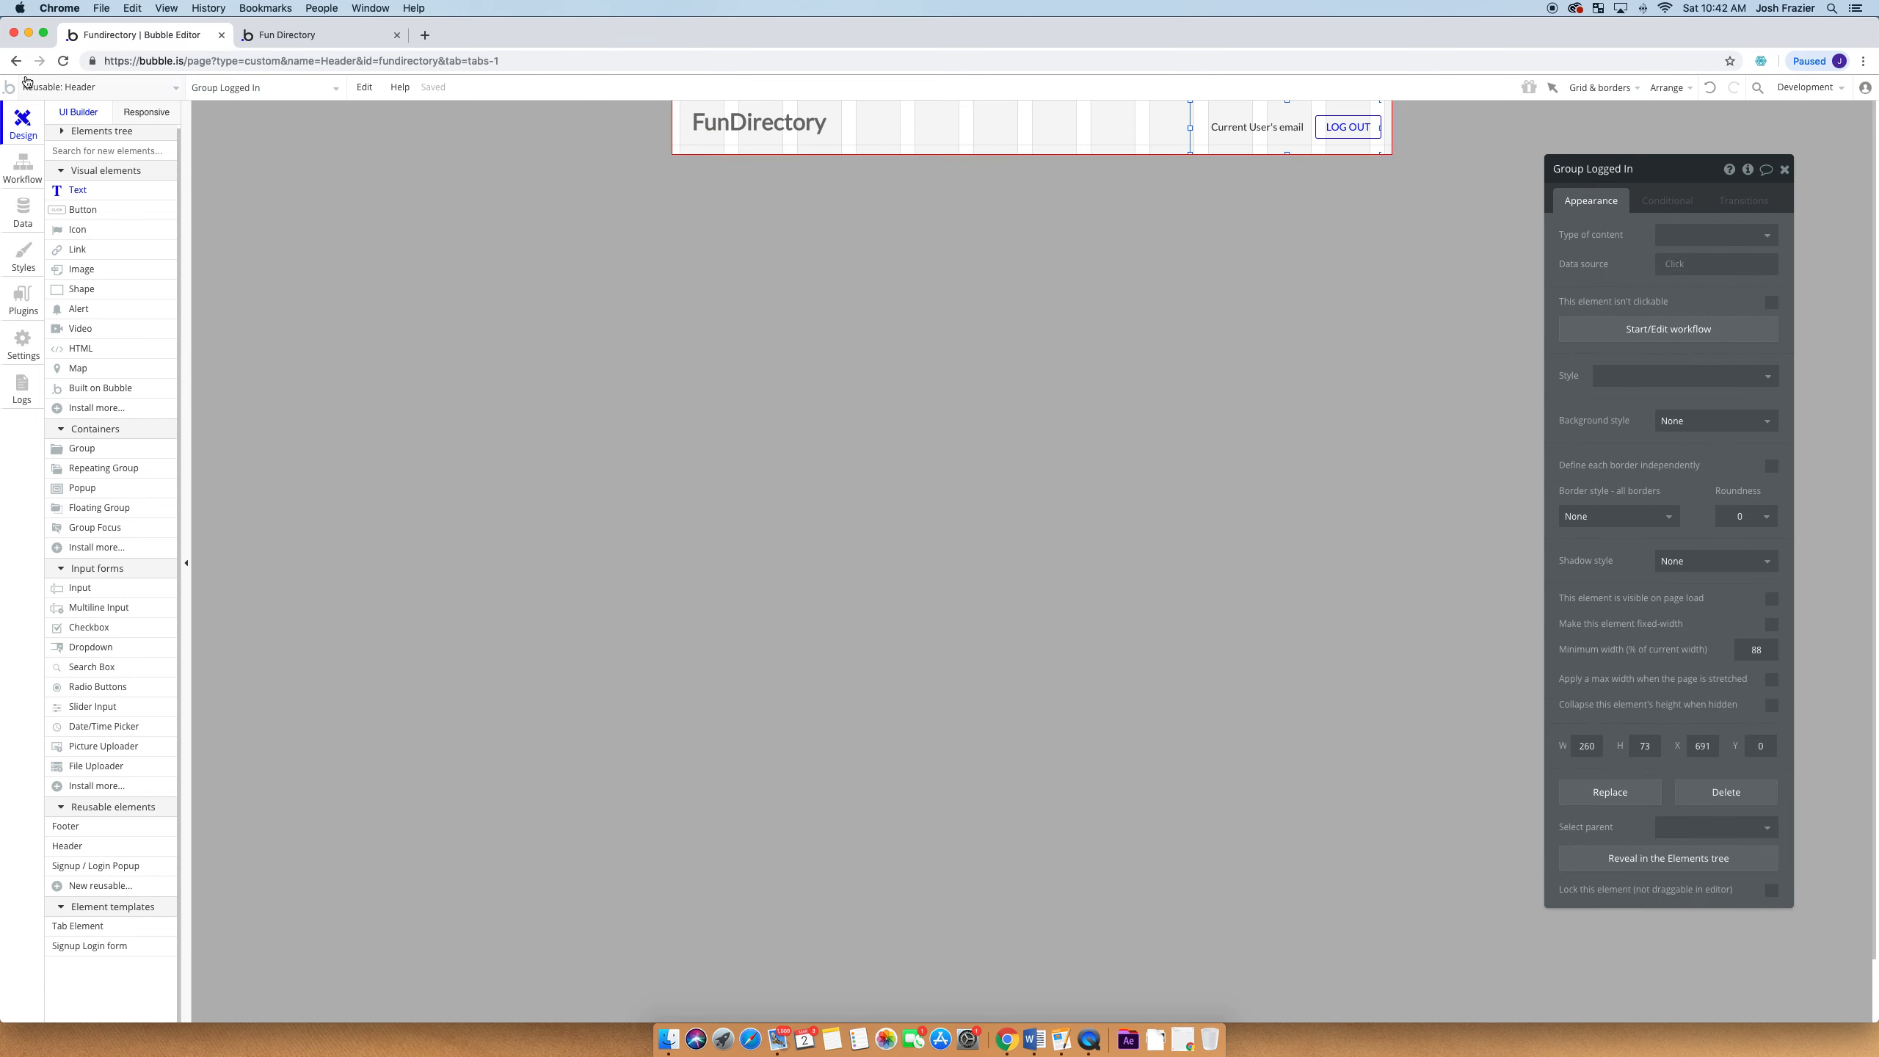
Open the dashboard page and place the reusable Header in its upper-left corner
{"action": "left_click", "coordinate": [65, 87]}
{"action": "left_click", "coordinate": [287, 150]}
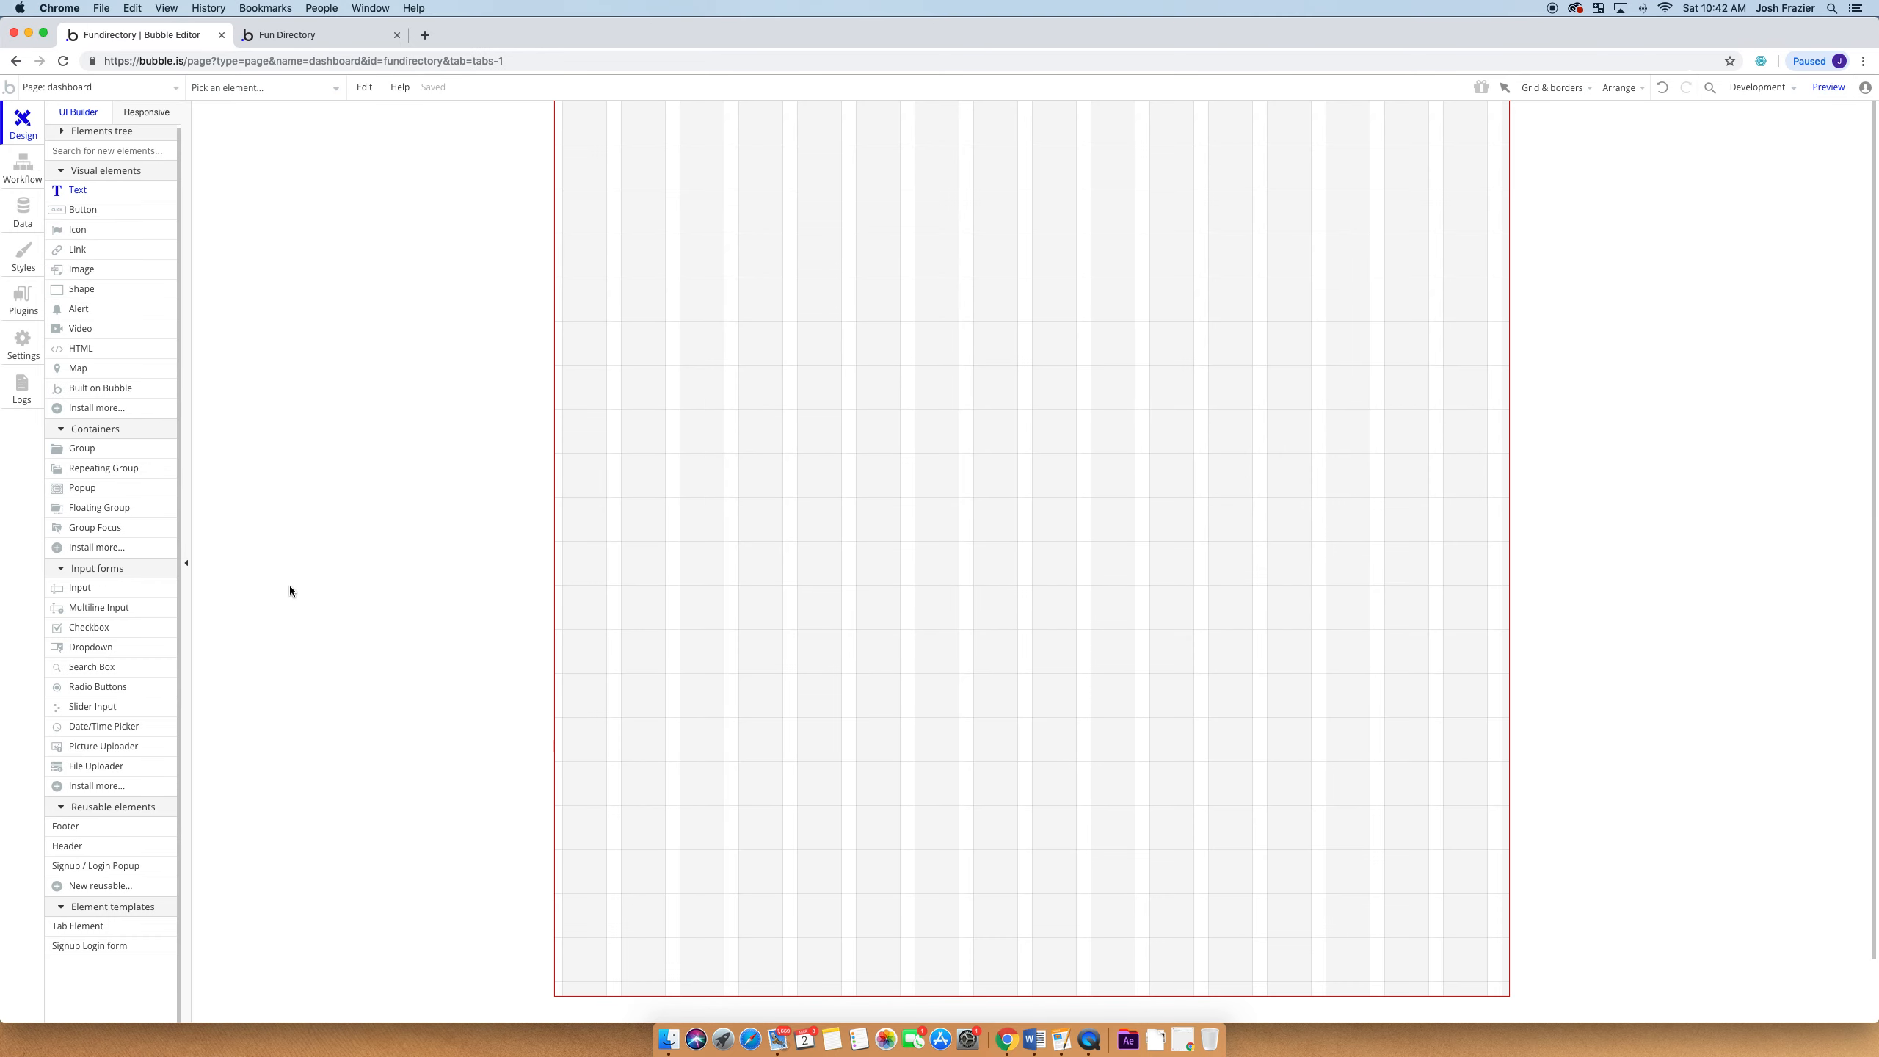
{"action": "left_click", "coordinate": [74, 853]}
{"action": "left_click", "coordinate": [771, 271]}
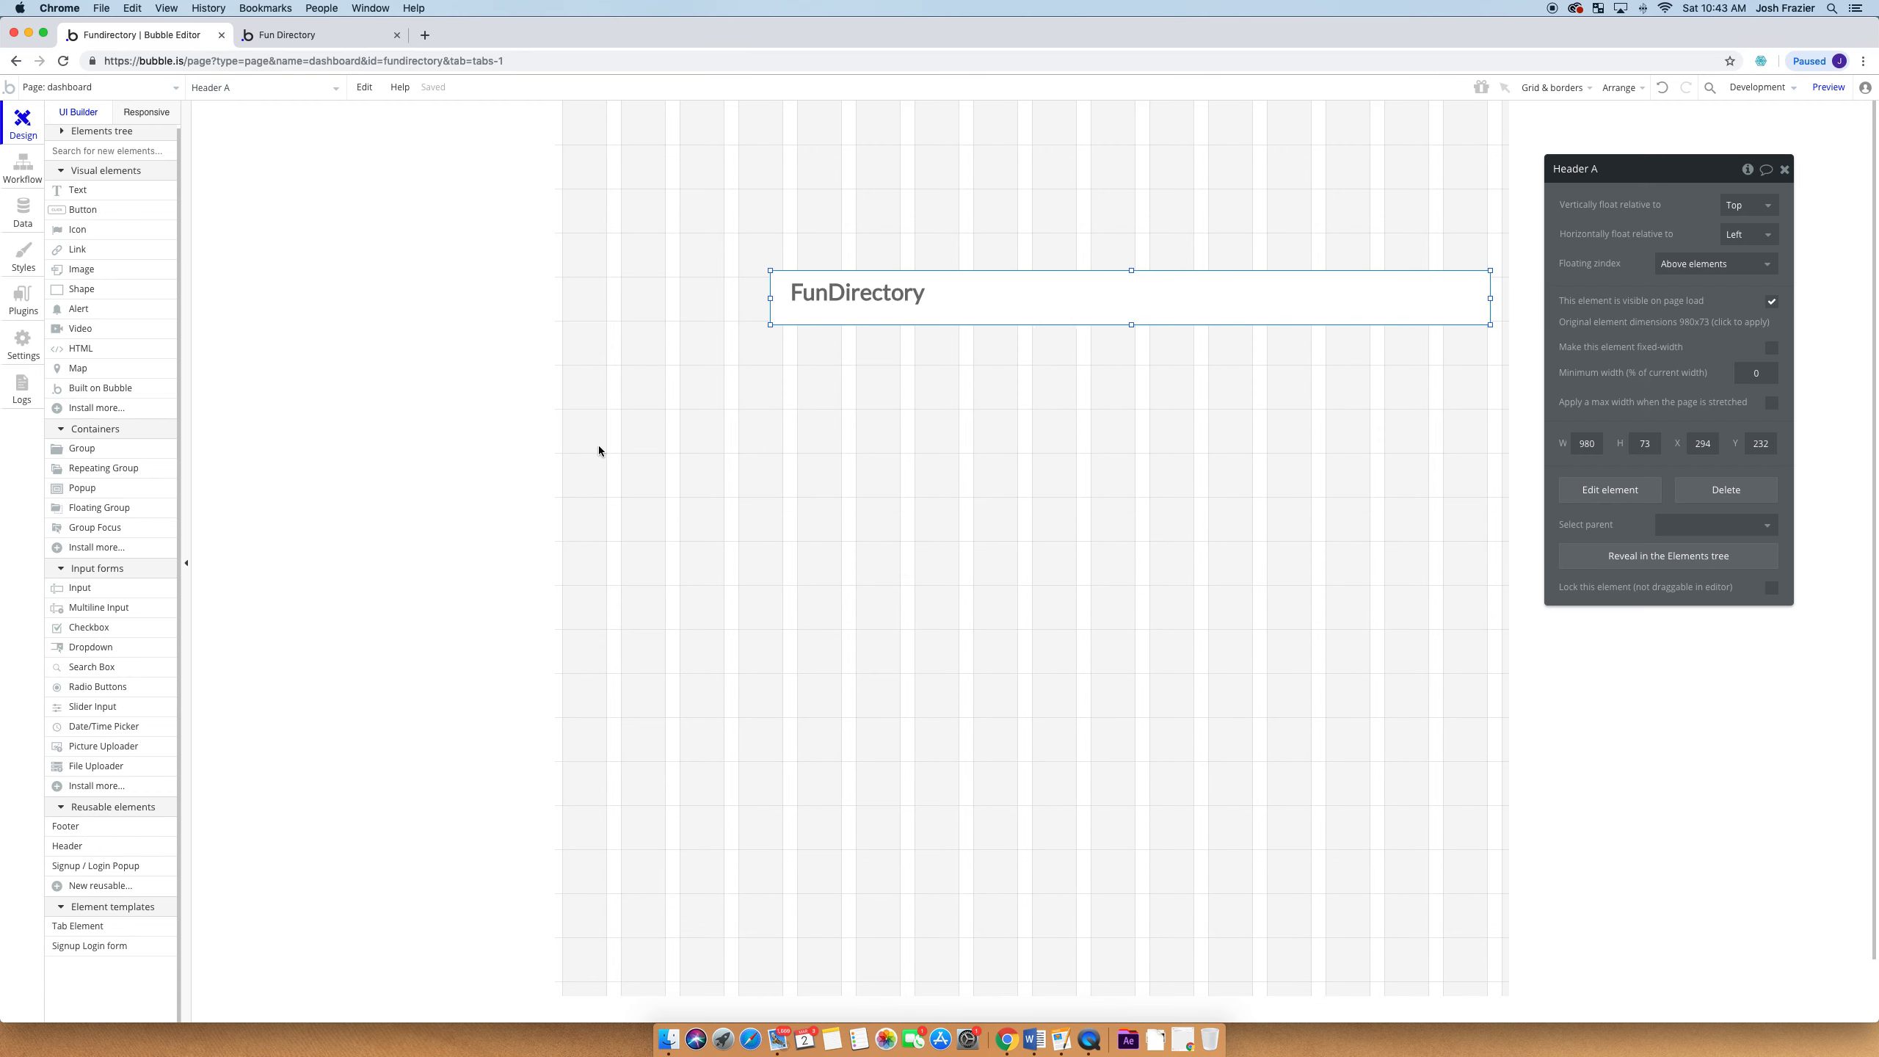
{"action": "left_click_drag", "start_coordinate": [1027, 298], "coordinate": [814, 131]}
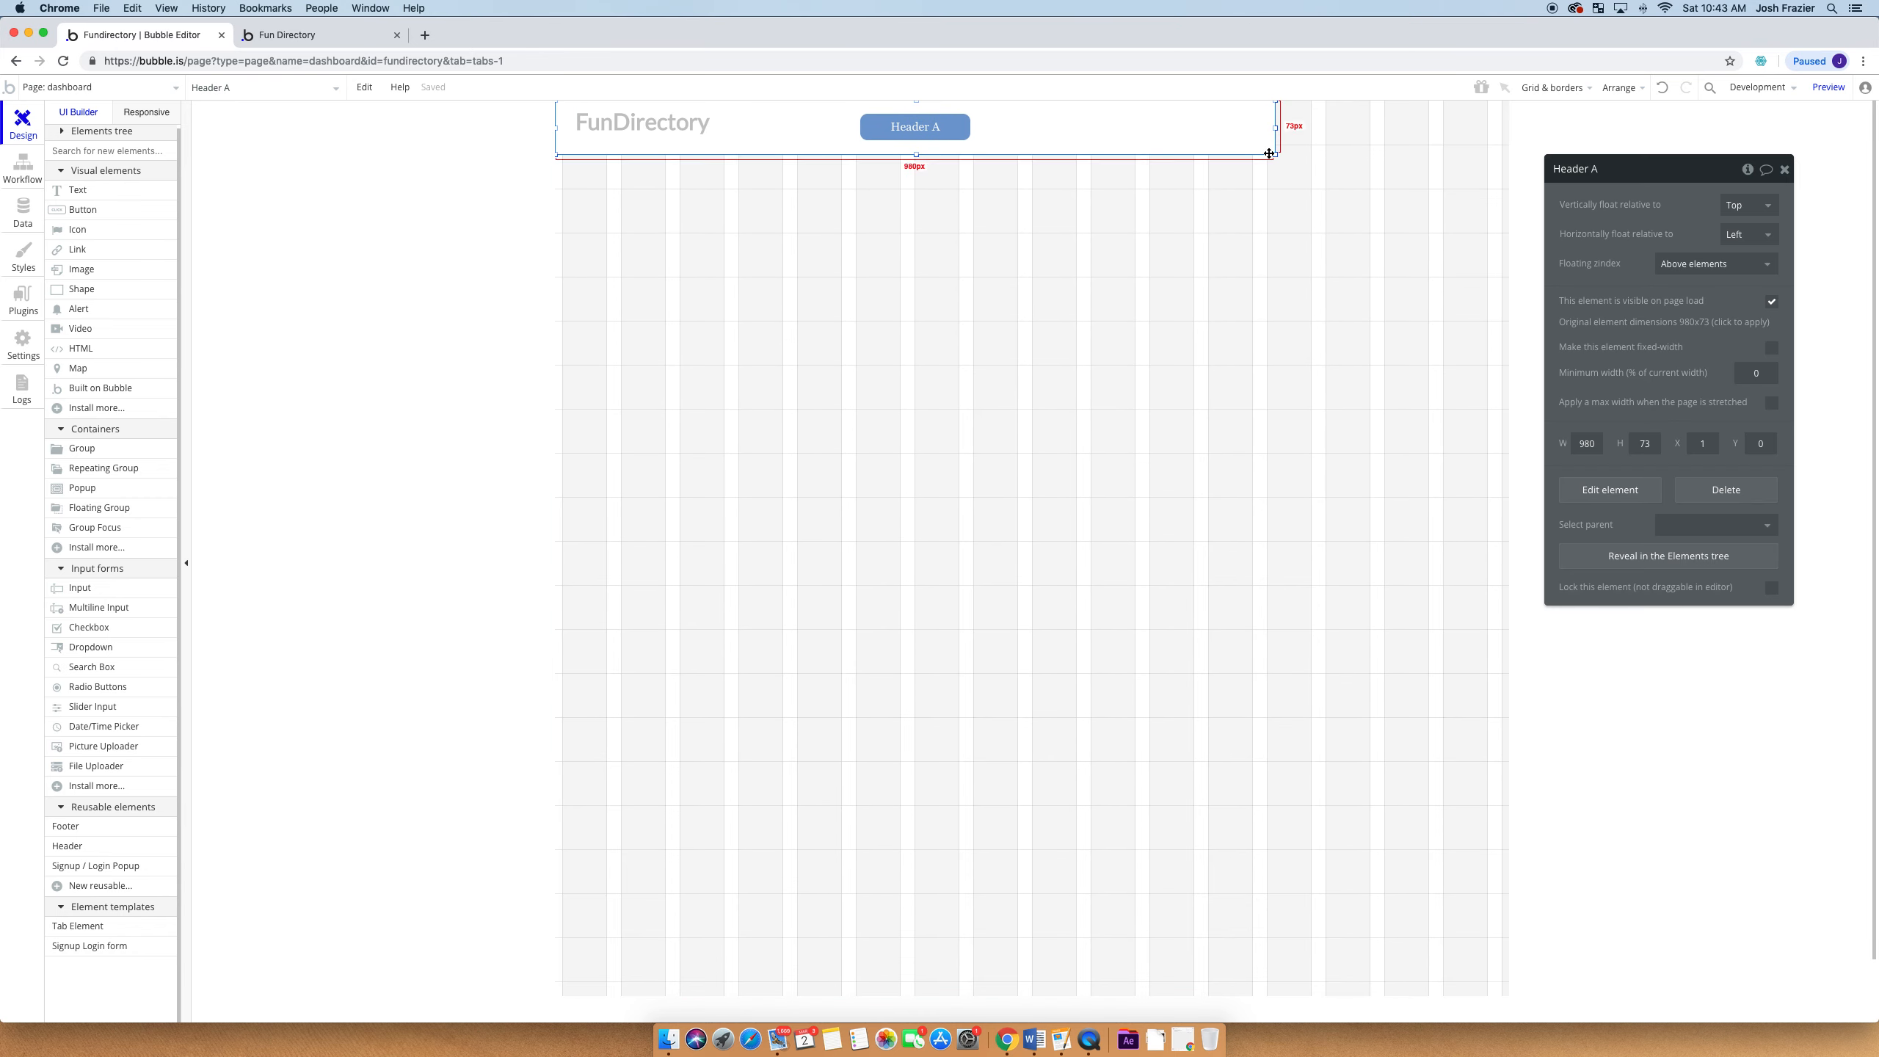
Stretch the dashboard's header across the page to about 1299 px wide and 75 px high
{"action": "left_click_drag", "start_coordinate": [1273, 158], "coordinate": [1509, 156]}
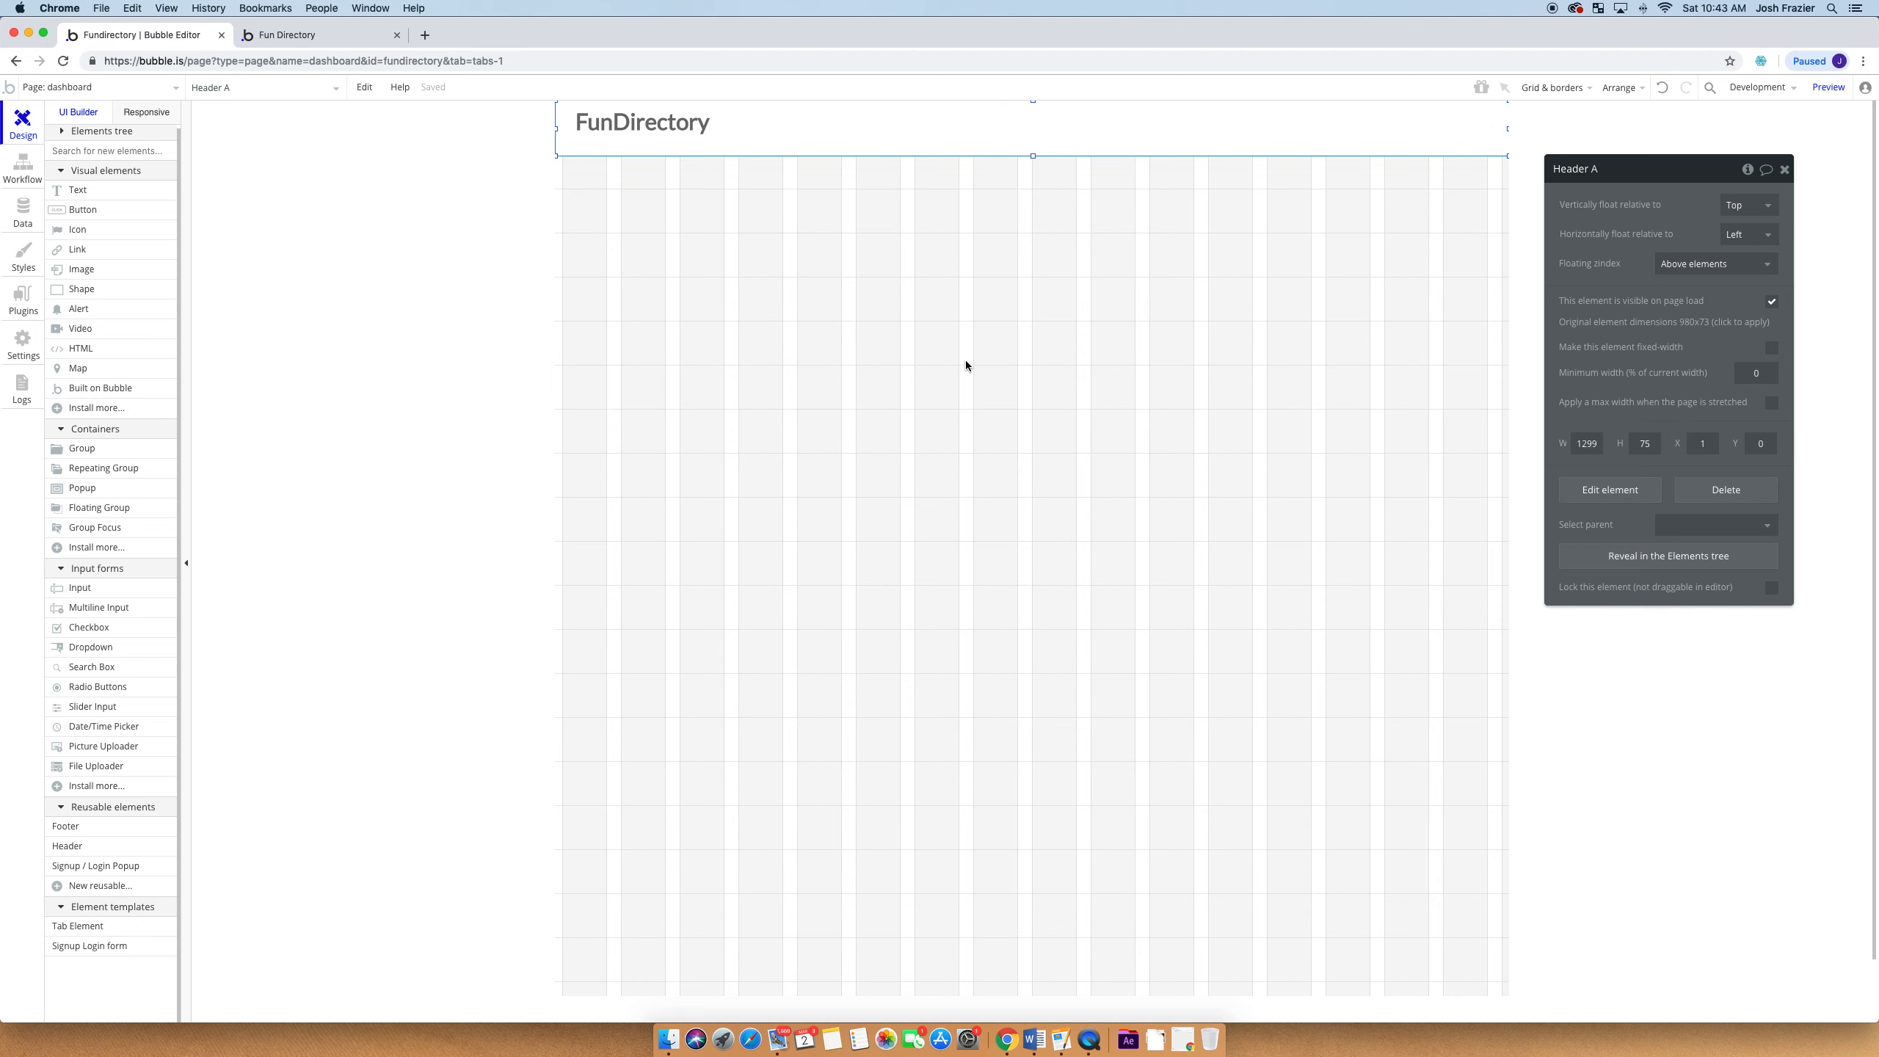
{"action": "left_click_drag", "start_coordinate": [1384, 130], "coordinate": [1387, 128]}
{"action": "left_click", "coordinate": [1249, 187]}
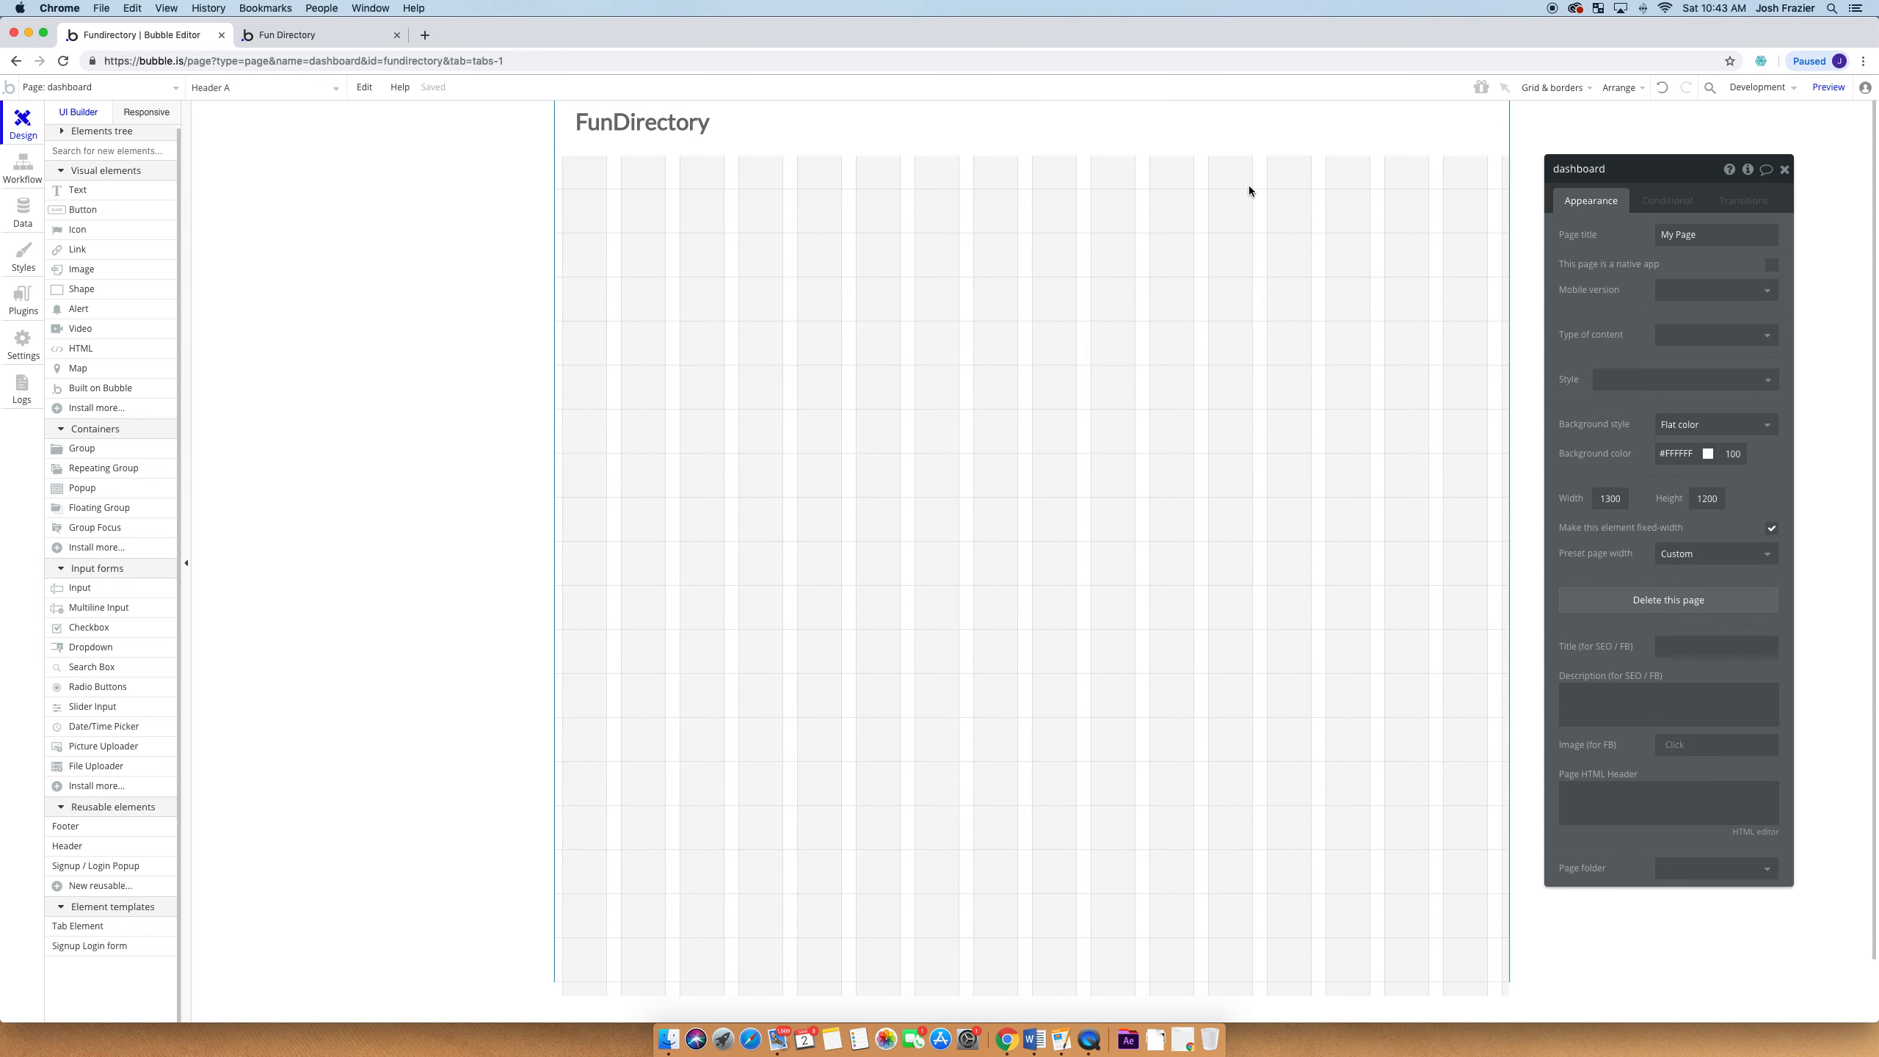
{"action": "left_click", "coordinate": [1216, 137]}
{"action": "left_click", "coordinate": [1150, 213]}
Draw a shape about 222 by 1134 px below the header along the page's left edge and fill it with gray #7D7D7C
{"action": "left_click", "coordinate": [83, 288]}
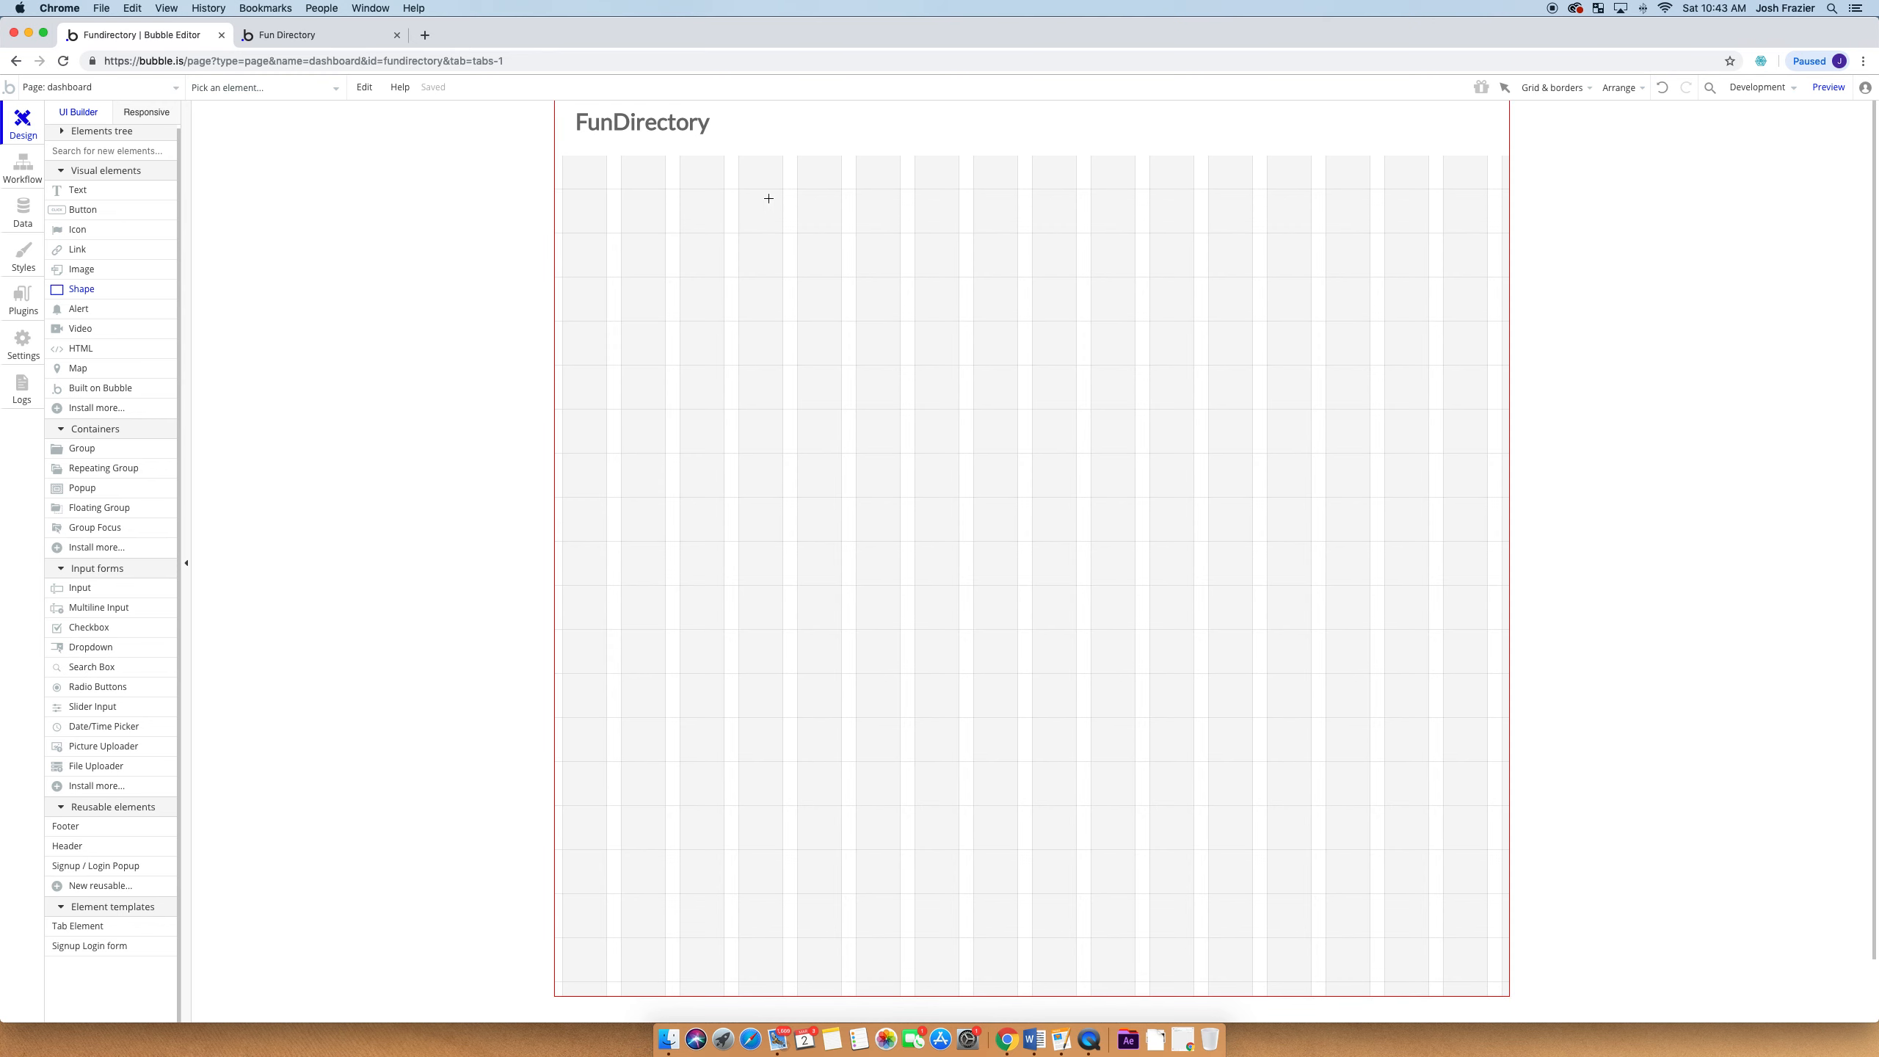
{"action": "left_click_drag", "start_coordinate": [718, 156], "coordinate": [555, 988]}
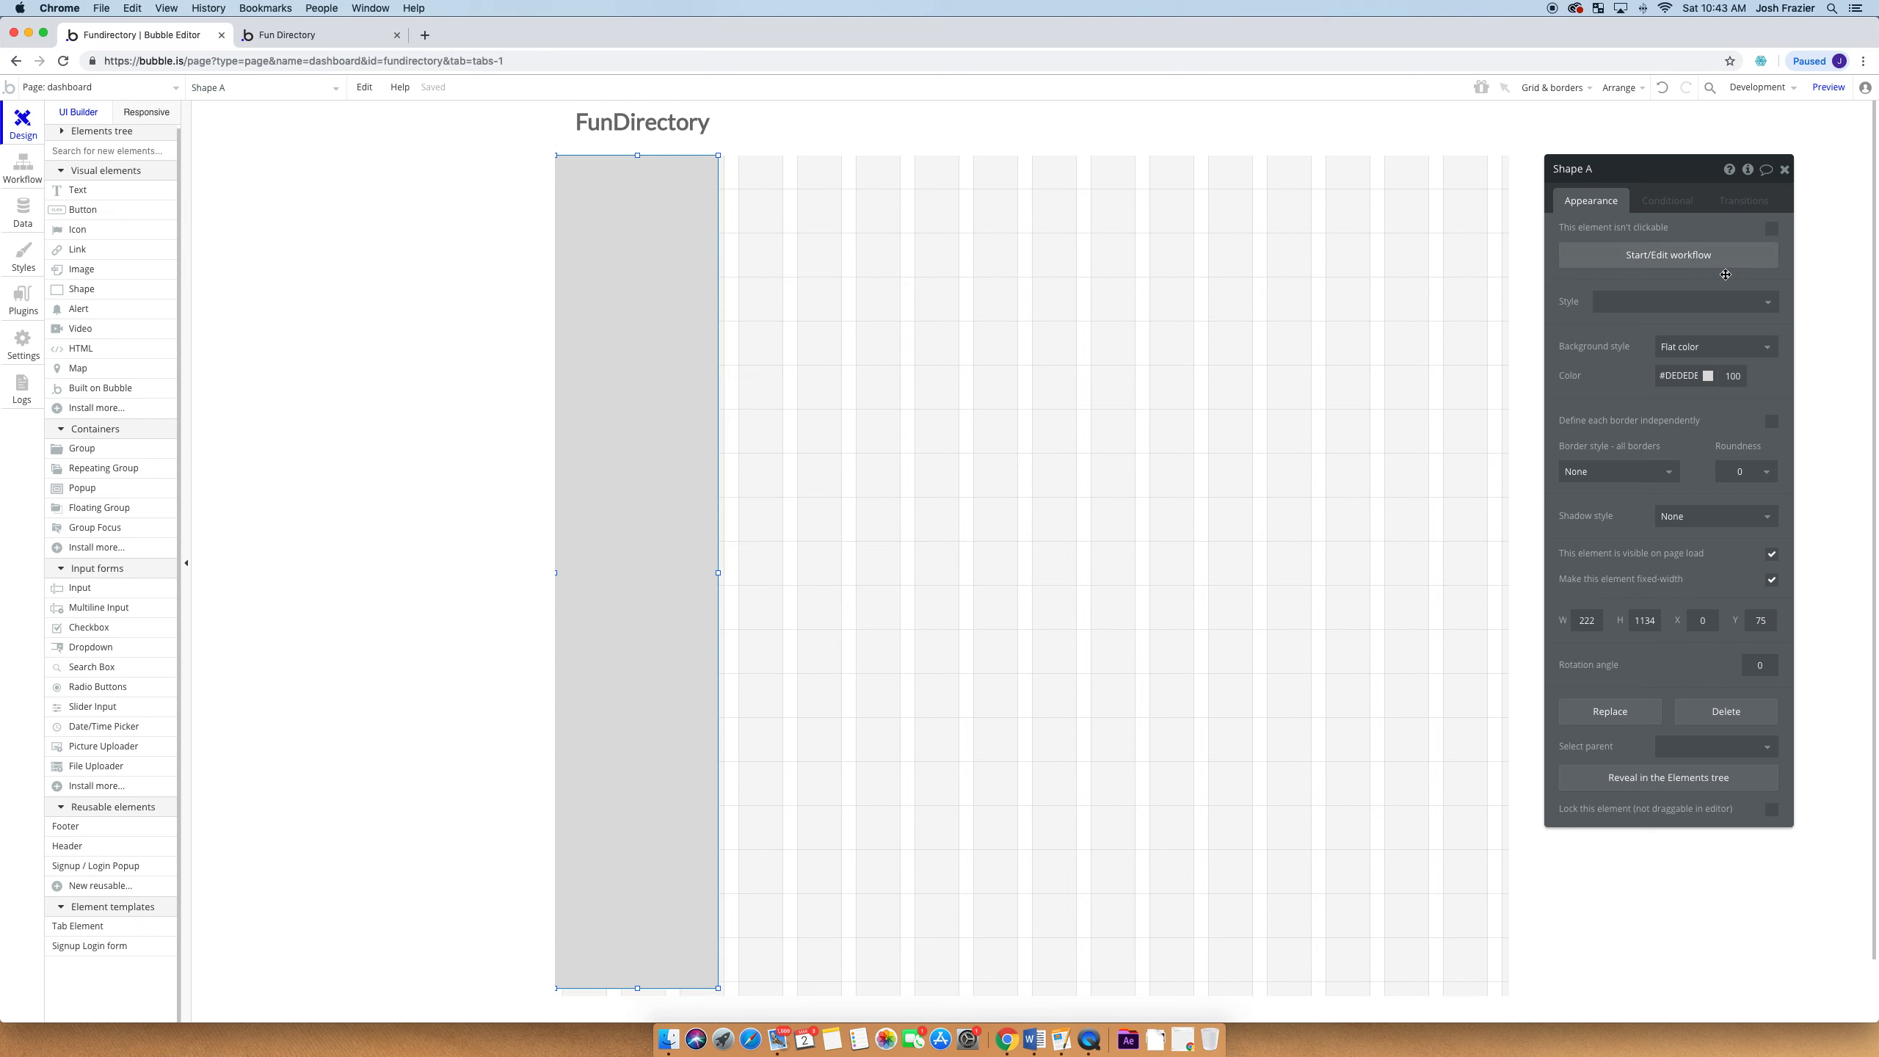
{"action": "left_click", "coordinate": [1686, 372]}
{"action": "left_click", "coordinate": [1622, 354]}
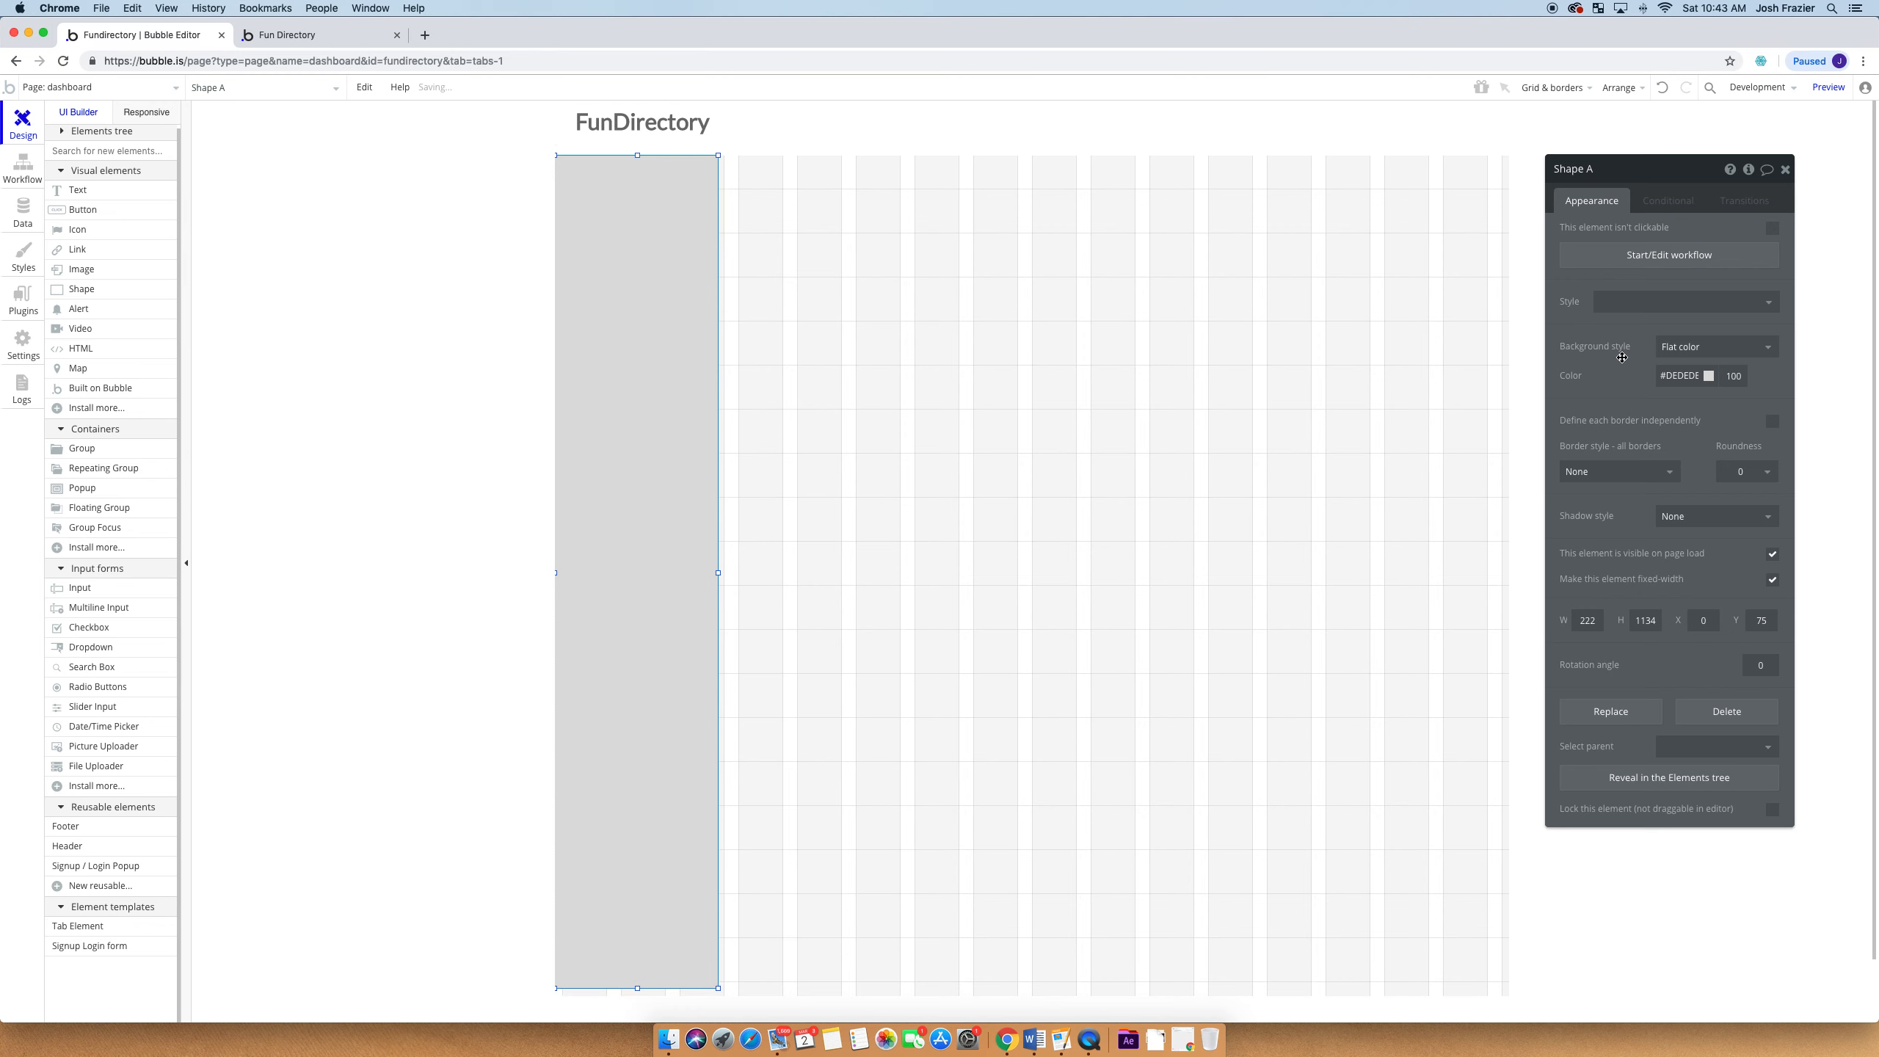
{"action": "left_click", "coordinate": [1676, 375]}
{"action": "left_click_drag", "start_coordinate": [1677, 427], "coordinate": [1655, 444]}
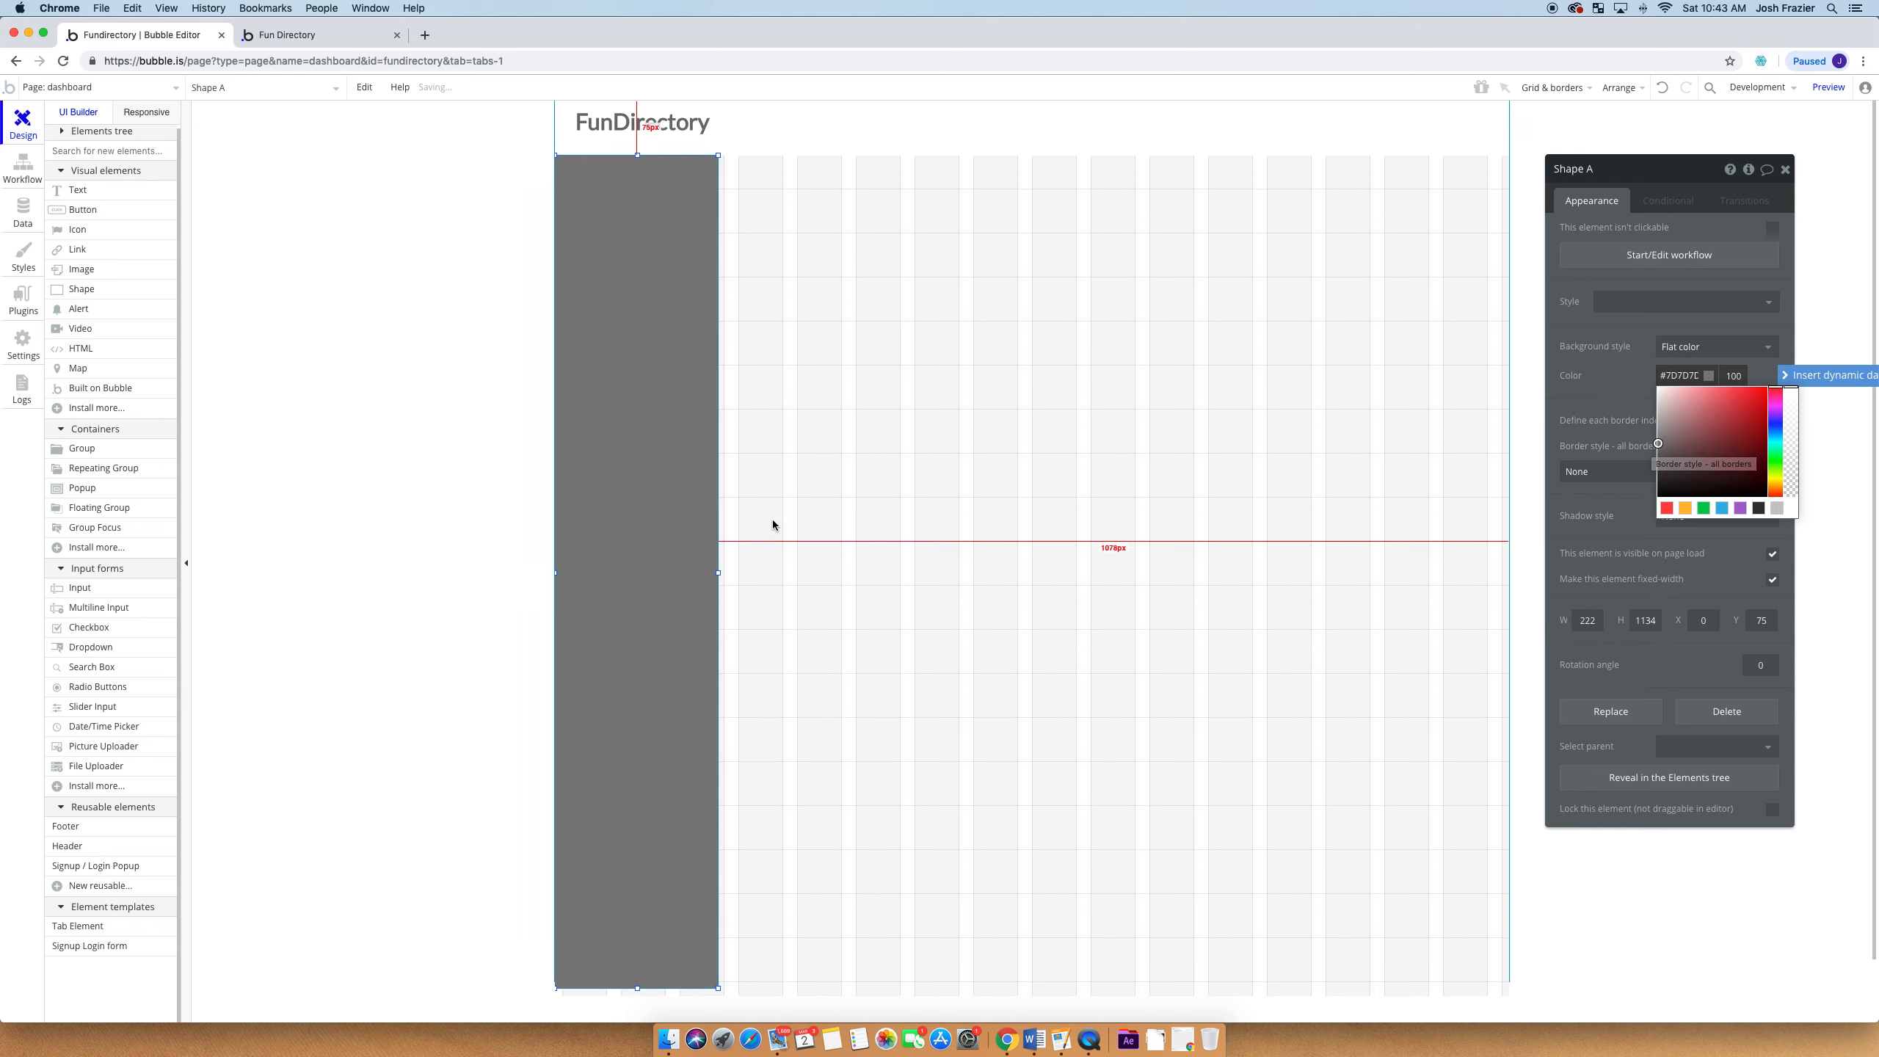
Widen the gray shape to about 231 px and rename it Side Menu
{"action": "left_click_drag", "start_coordinate": [721, 570], "coordinate": [727, 571]}
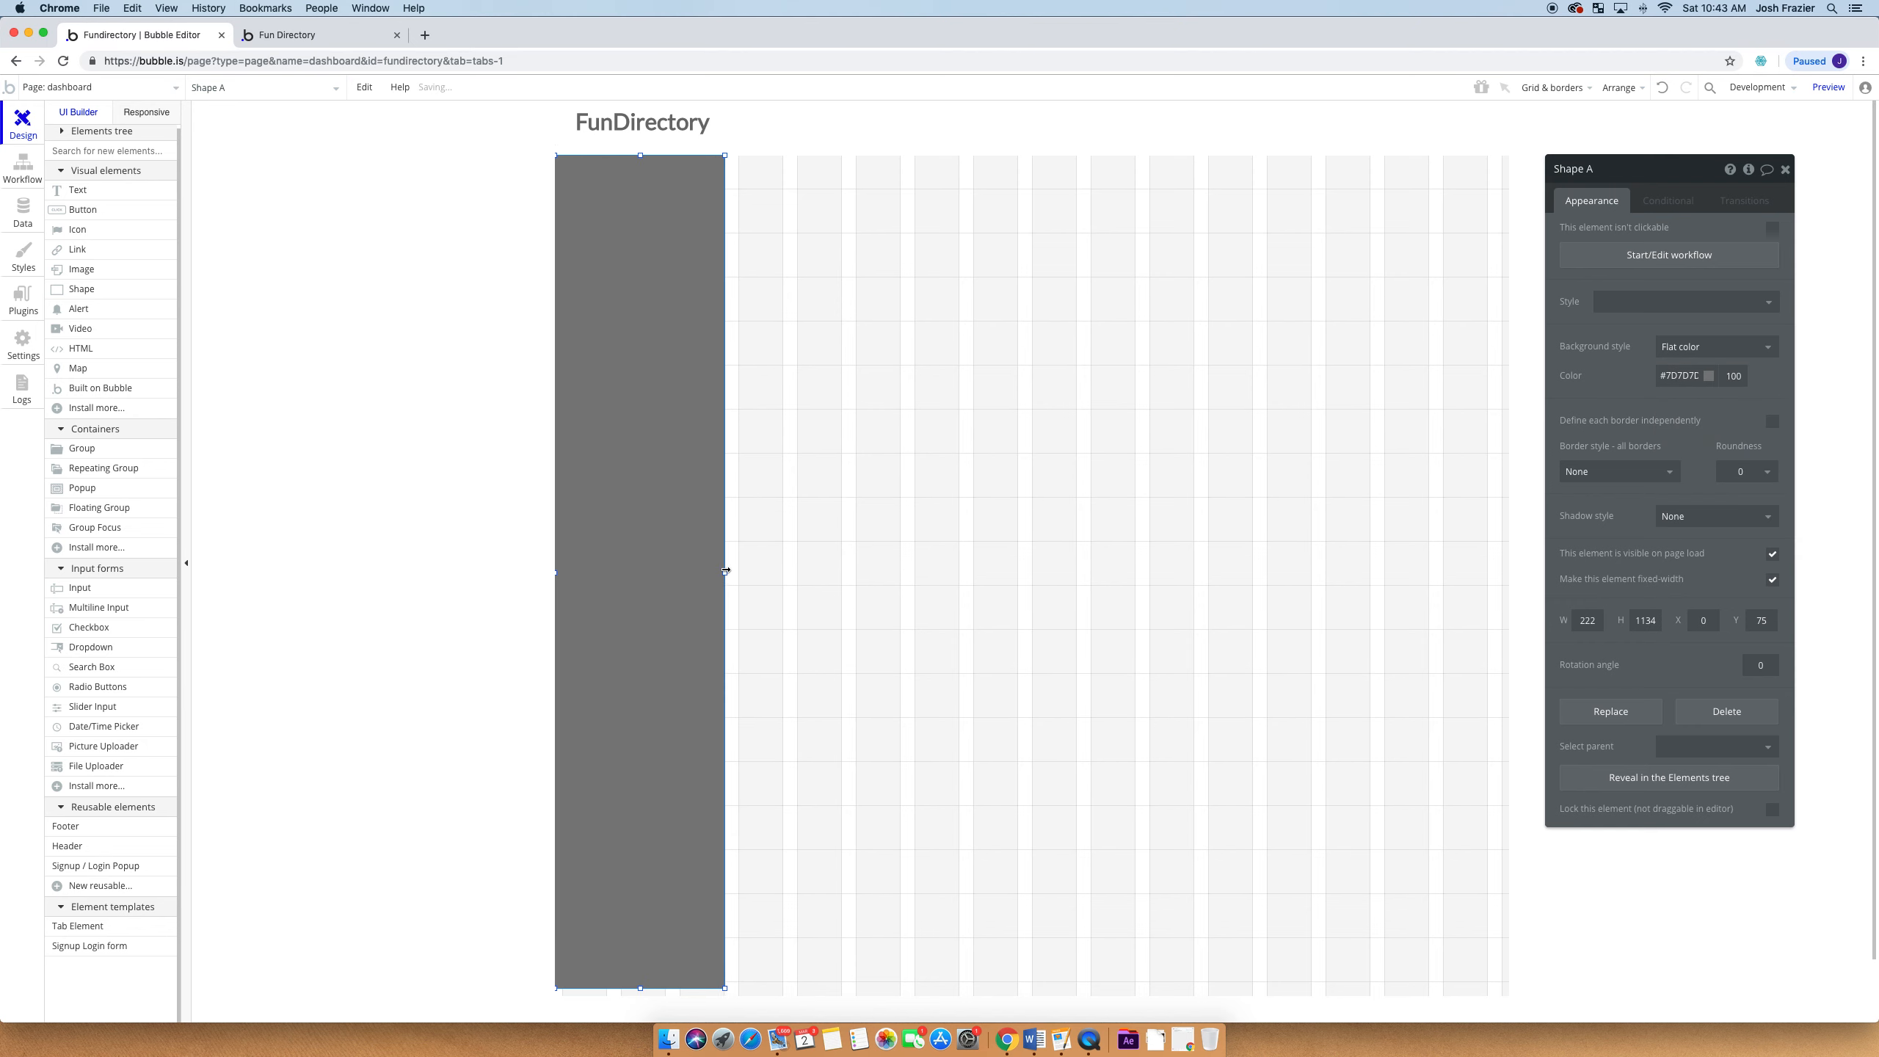
{"action": "left_click", "coordinate": [854, 377]}
{"action": "left_click", "coordinate": [584, 357]}
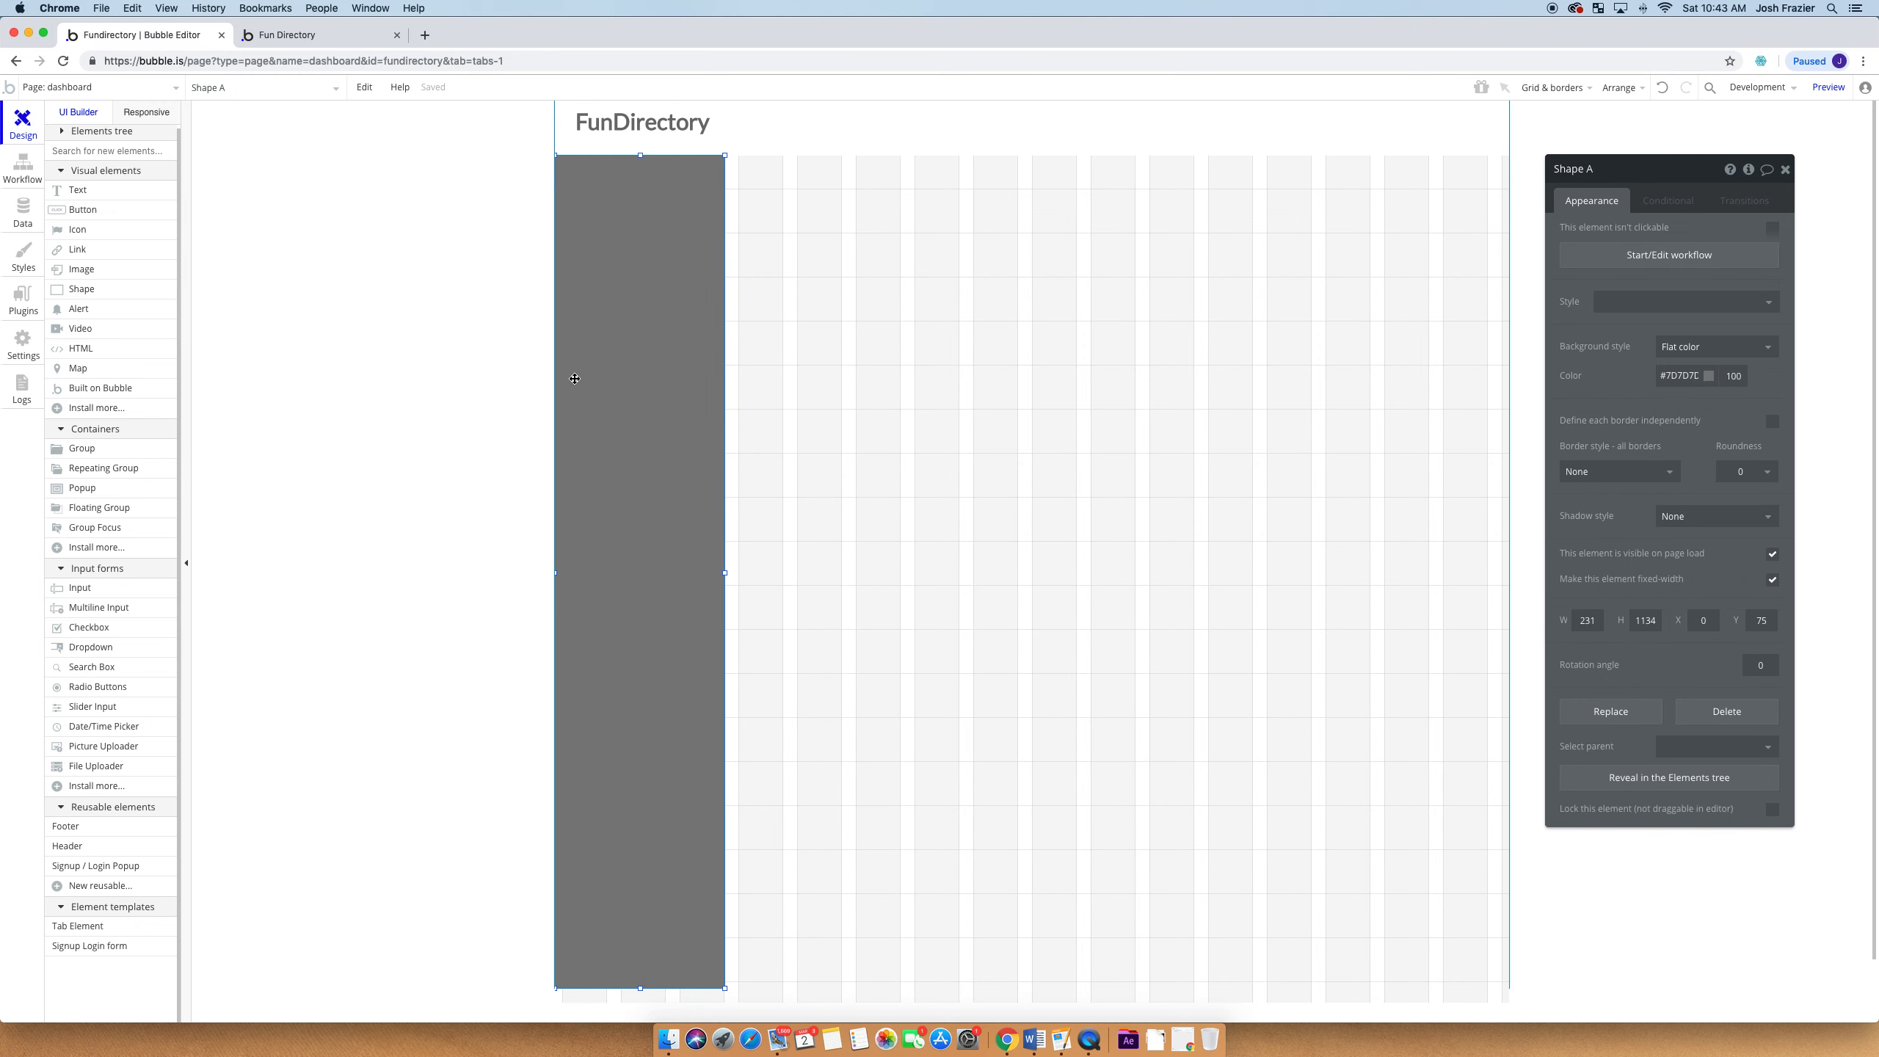
{"action": "left_click", "coordinate": [1596, 179]}
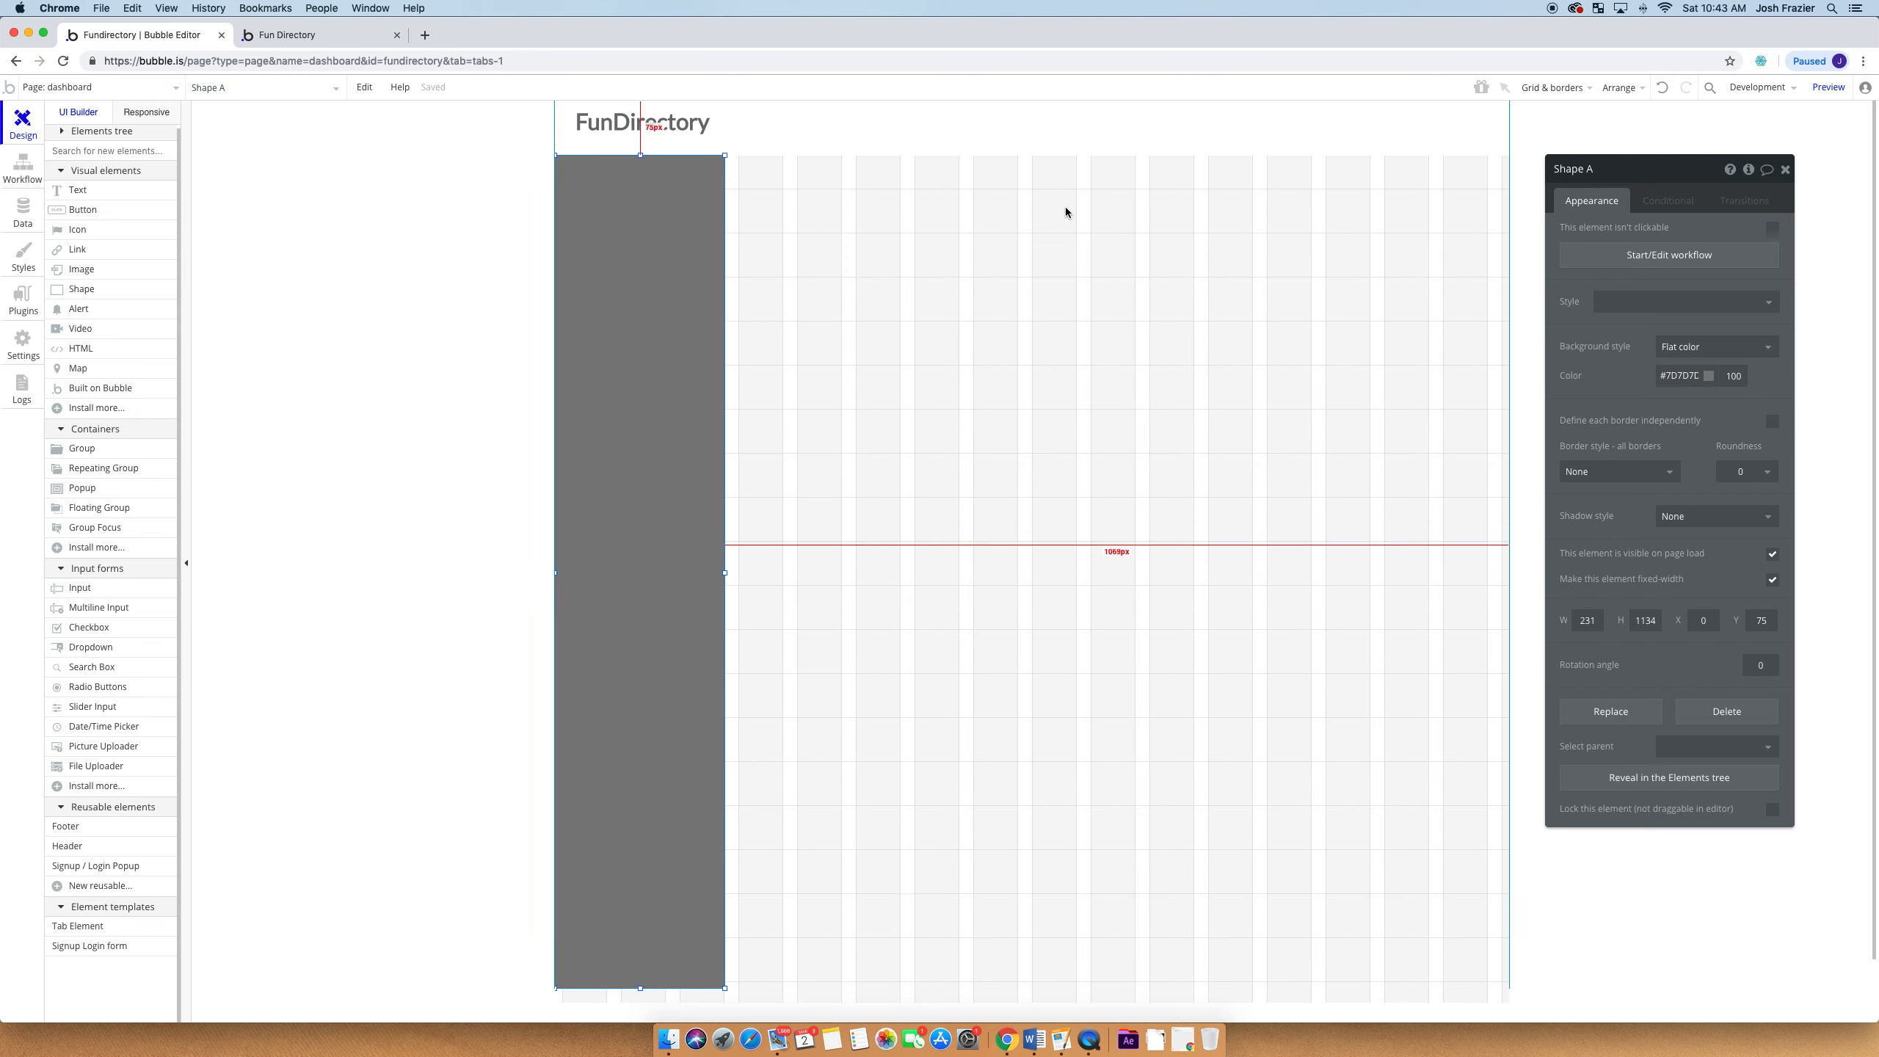
{"action": "key", "text": "BackSpace"}
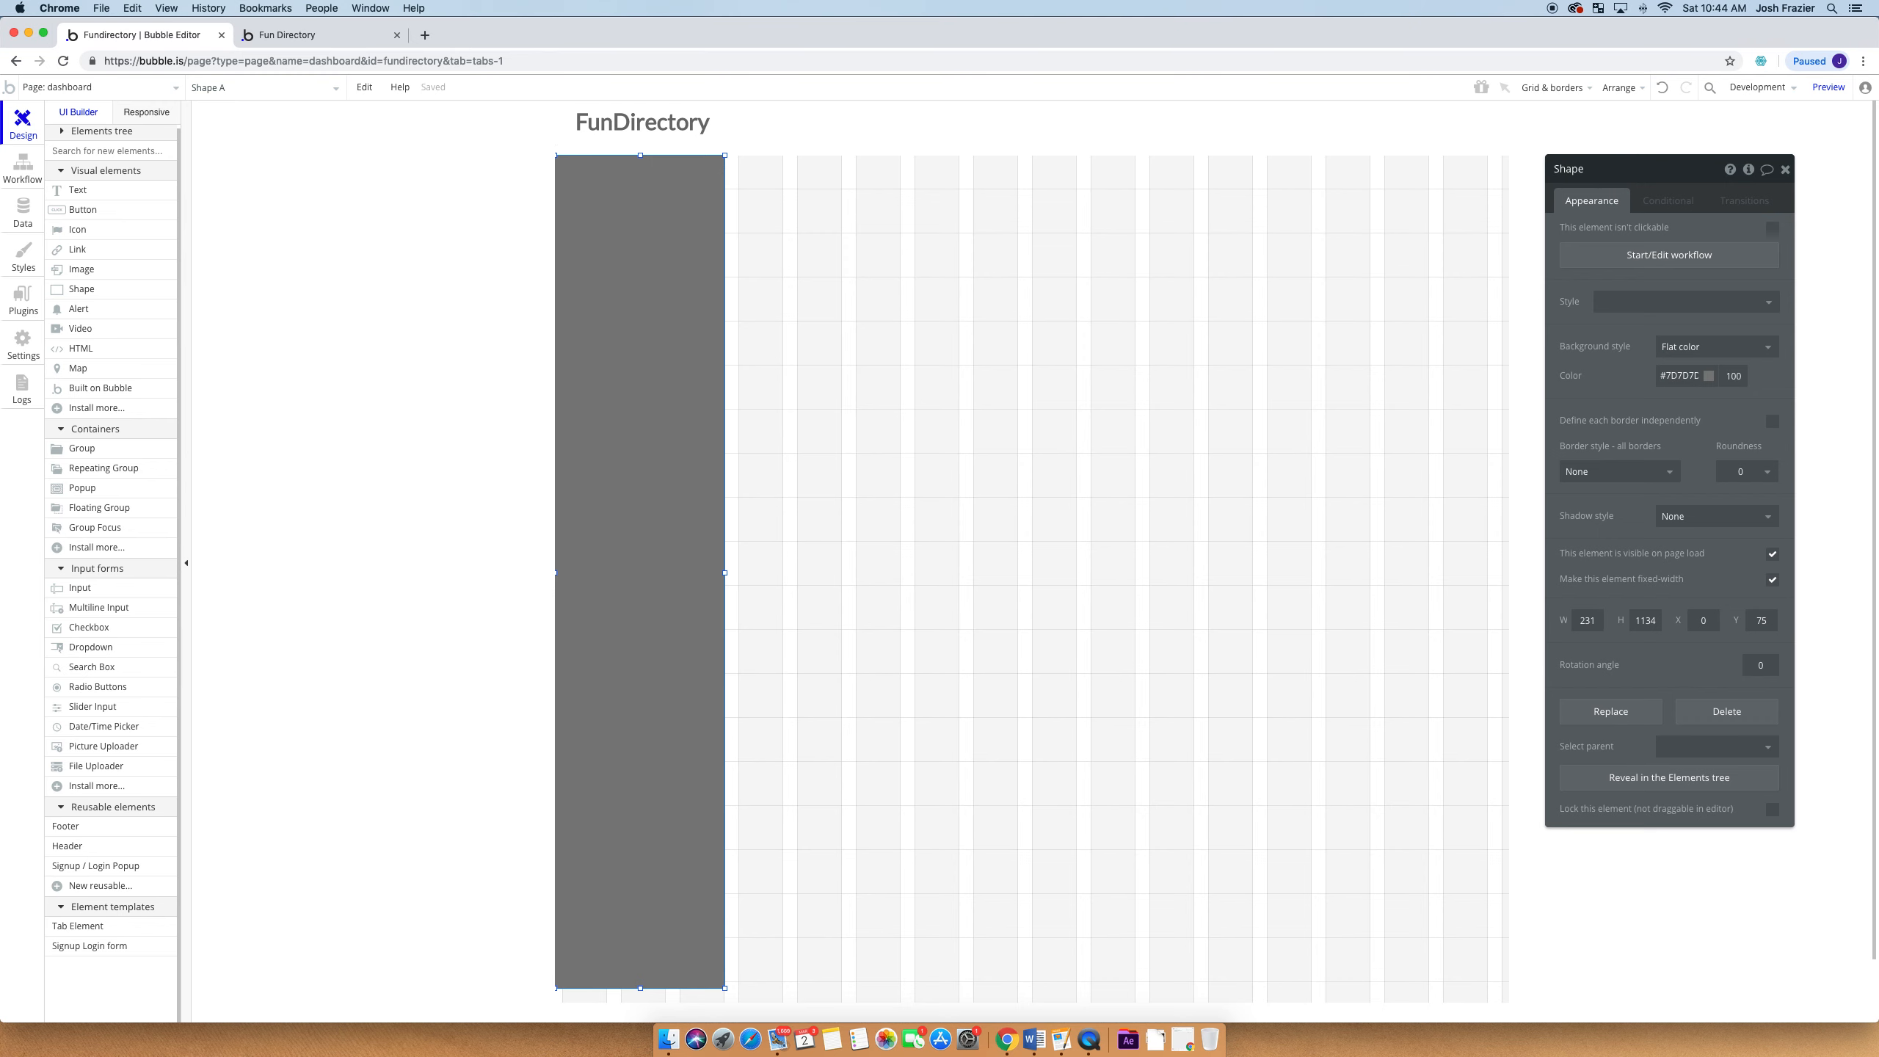
{"action": "type", "text": "Side Med"}
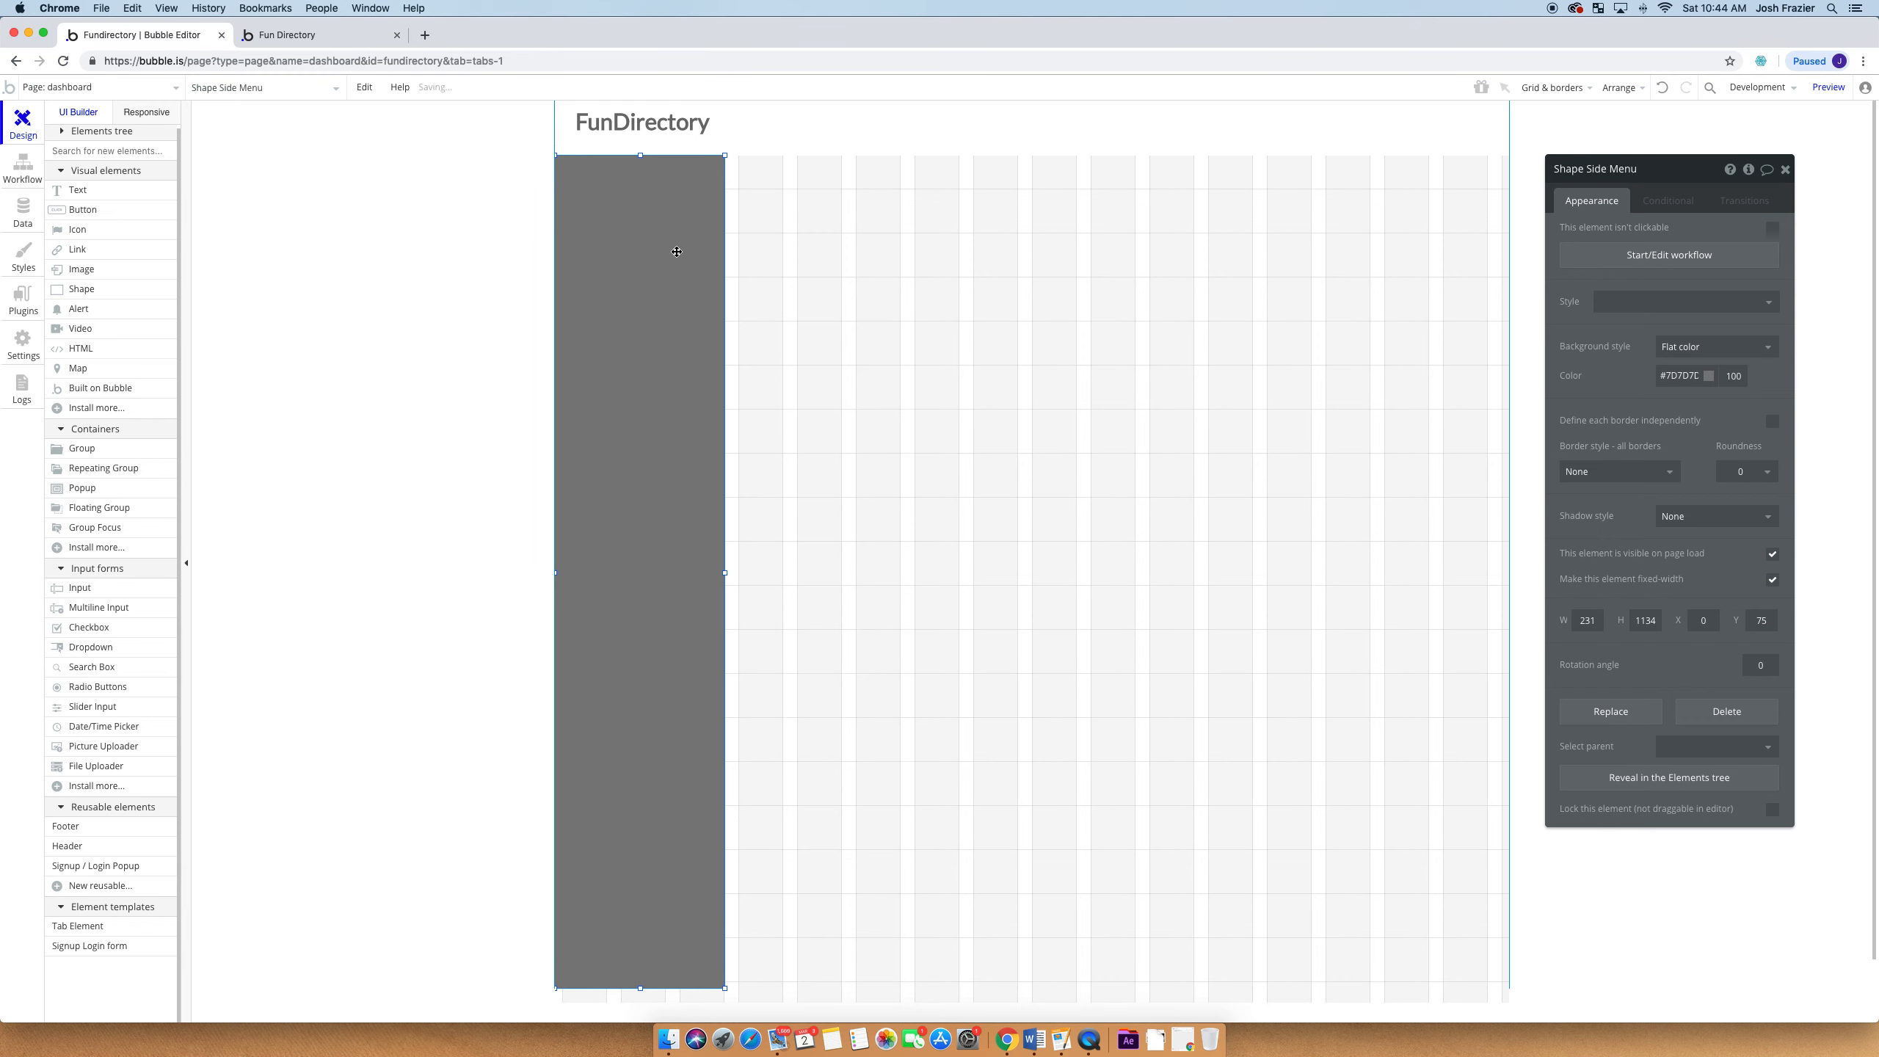
{"action": "left_click", "coordinate": [820, 273]}
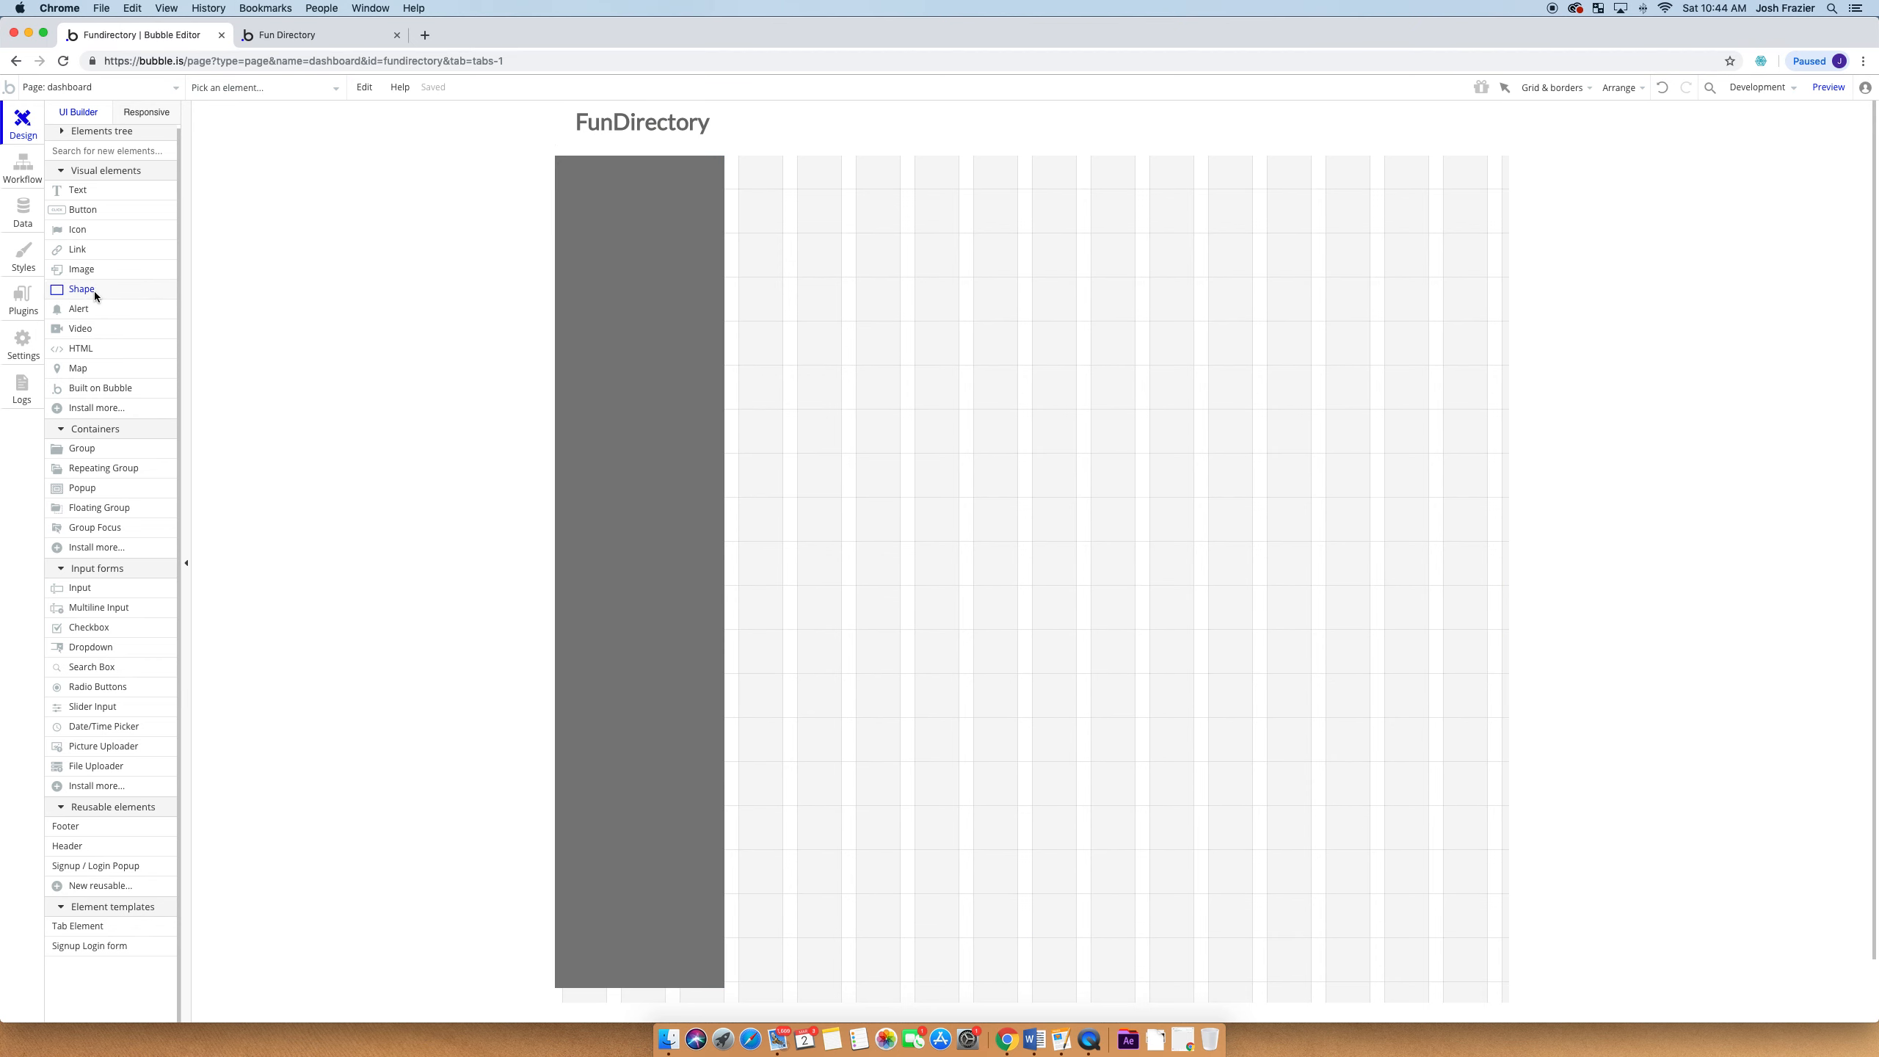
Add an image element about 42 by 44 px in the side menu's upper-left corner and name it Profile Picture
{"action": "left_click", "coordinate": [83, 268]}
{"action": "mouse_move", "coordinate": [590, 161]}
{"action": "left_mouse_down"}
{"action": "mouse_move", "coordinate": [559, 196]}
{"action": "mouse_move", "coordinate": [574, 183]}
{"action": "left_mouse_up"}
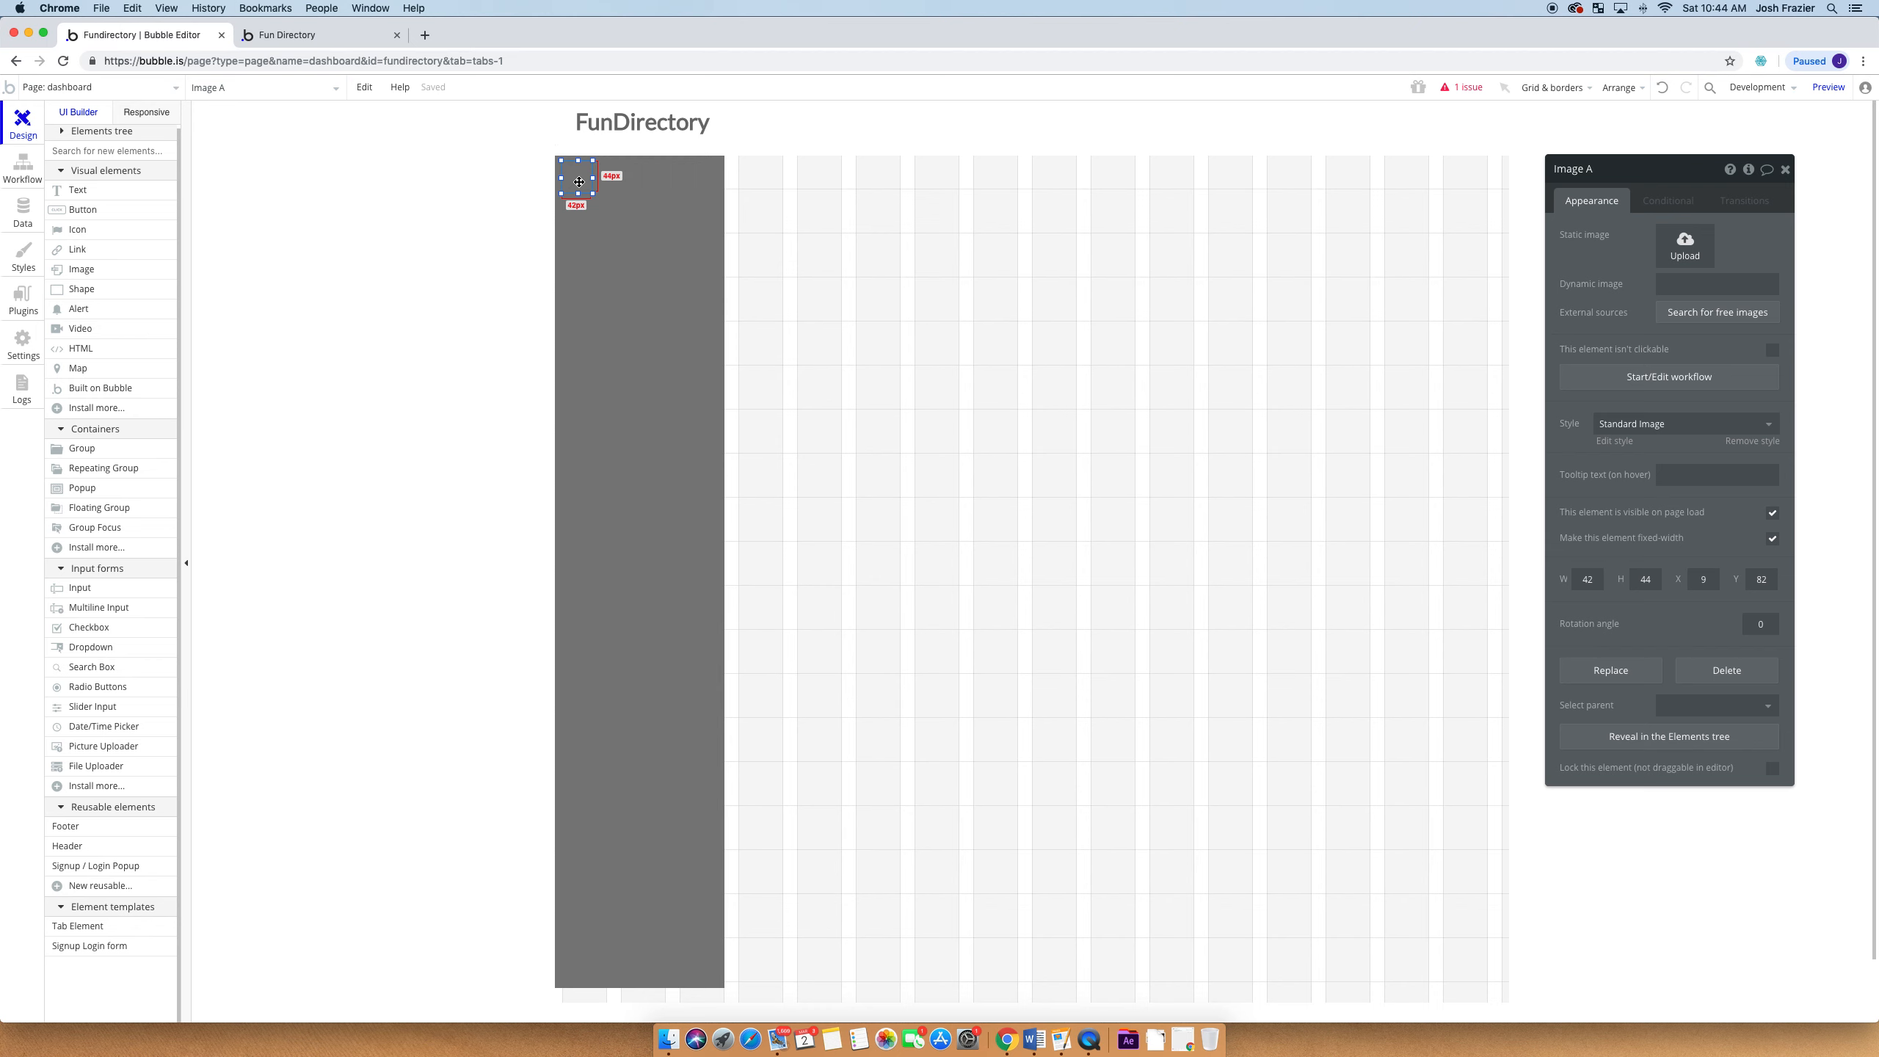
{"action": "left_click", "coordinate": [1618, 173]}
{"action": "key", "text": "BackSpace"}
{"action": "type", "text": "Profile Picture"}
{"action": "key", "text": "Return"}
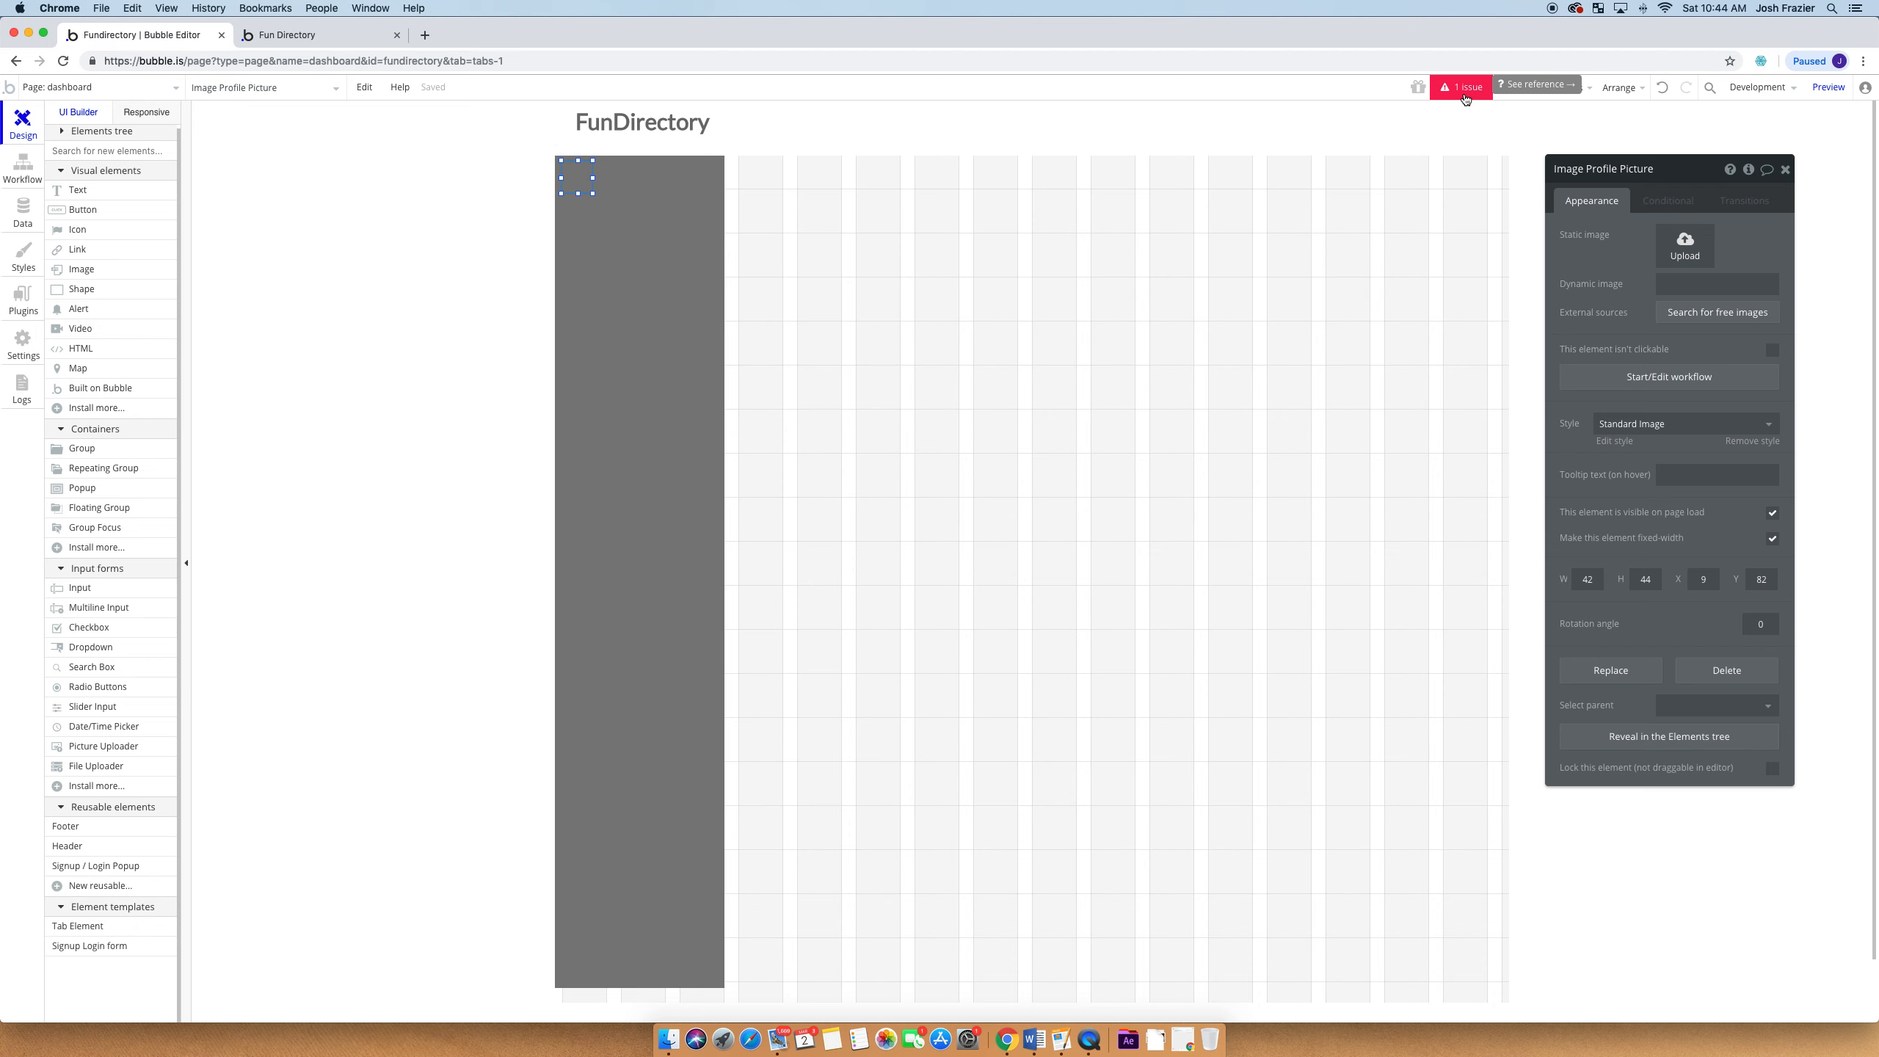
Review the open issue for the Profile Picture image and nudge the image to about X 11, Y 84
{"action": "left_click", "coordinate": [1461, 87]}
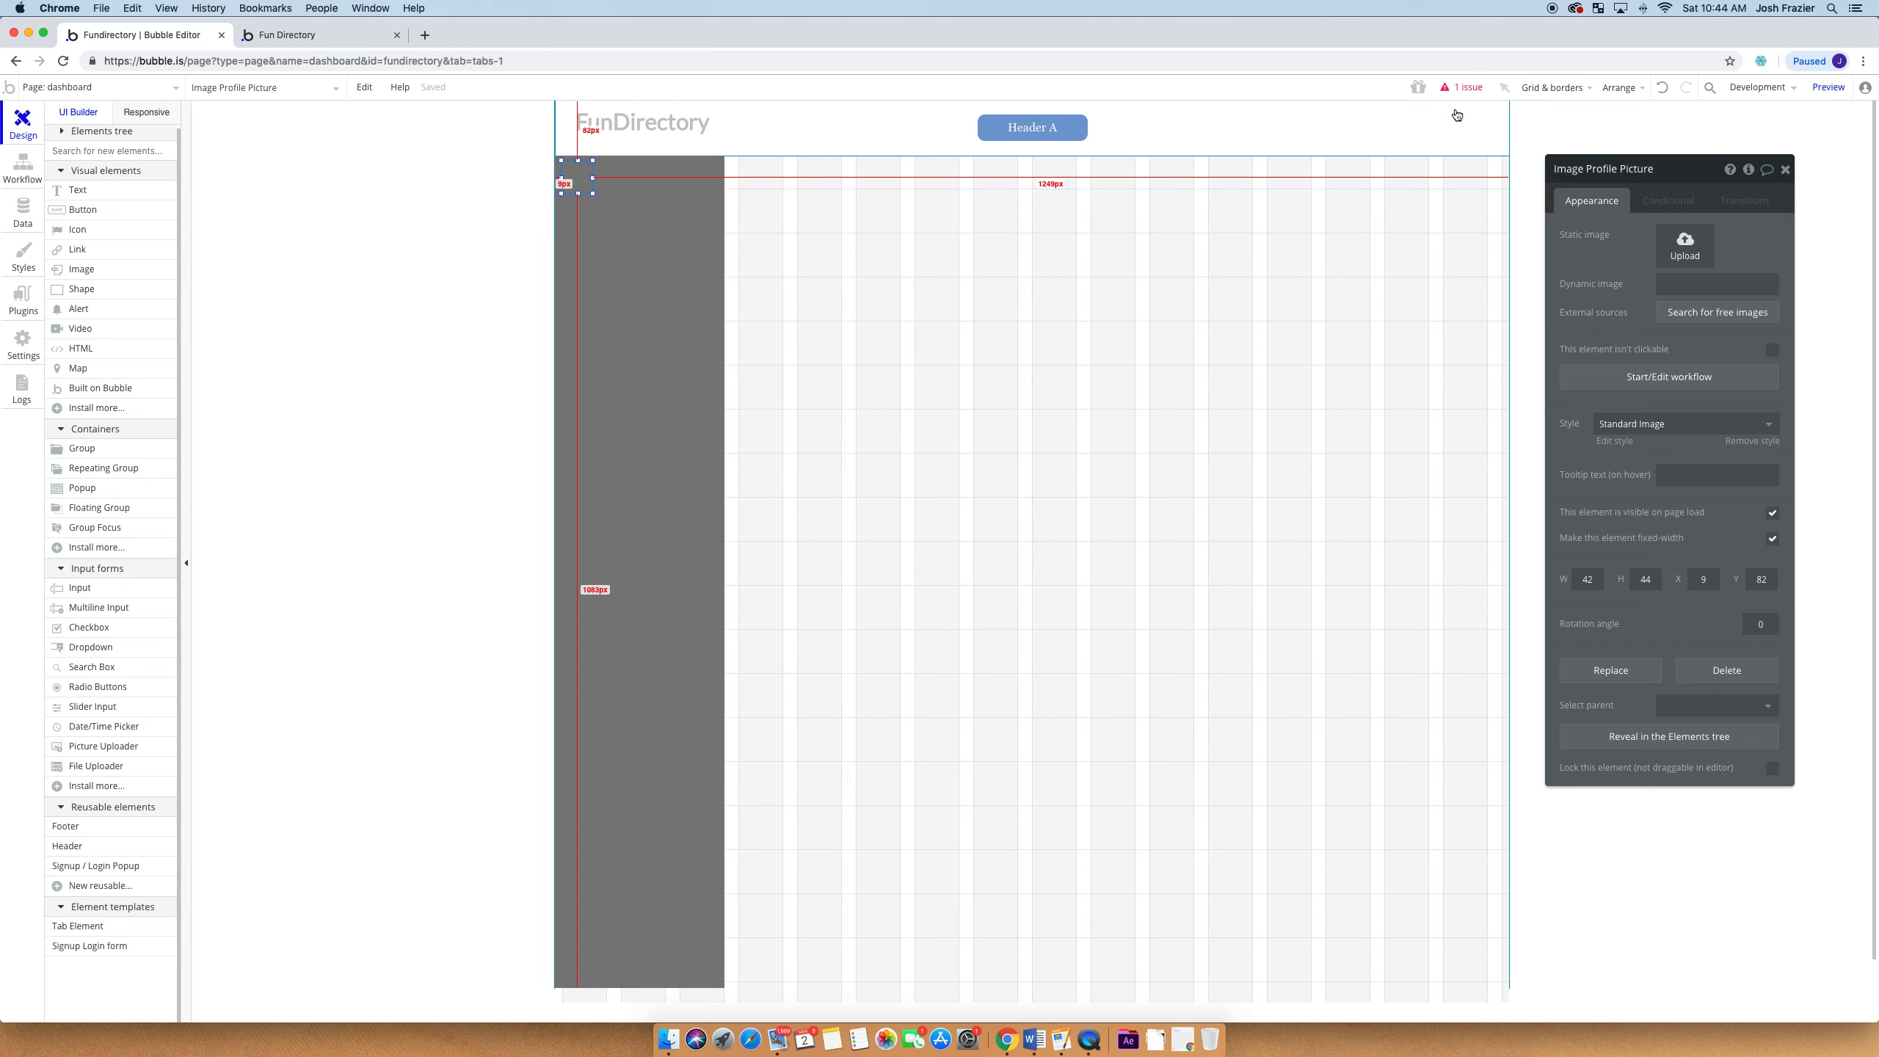
{"action": "left_click_drag", "start_coordinate": [761, 223], "coordinate": [71, 317]}
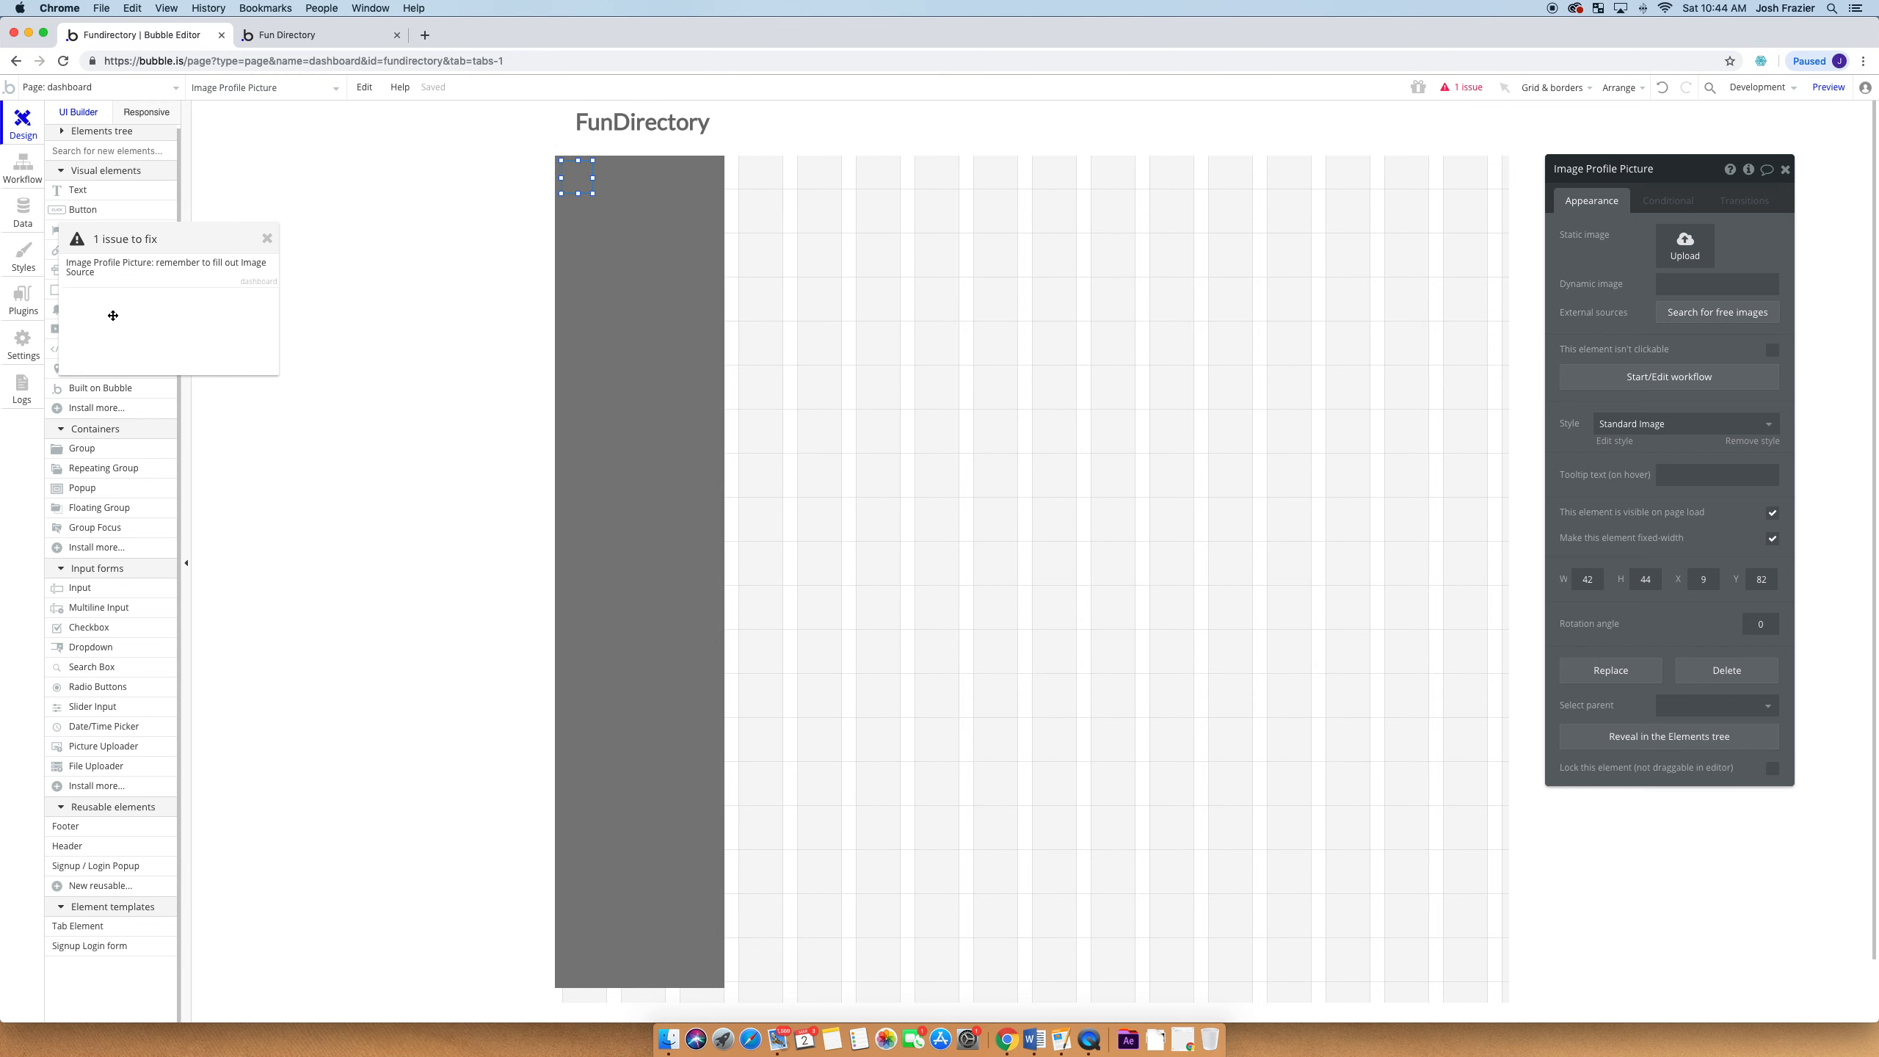
{"action": "mouse_move", "coordinate": [114, 275]}
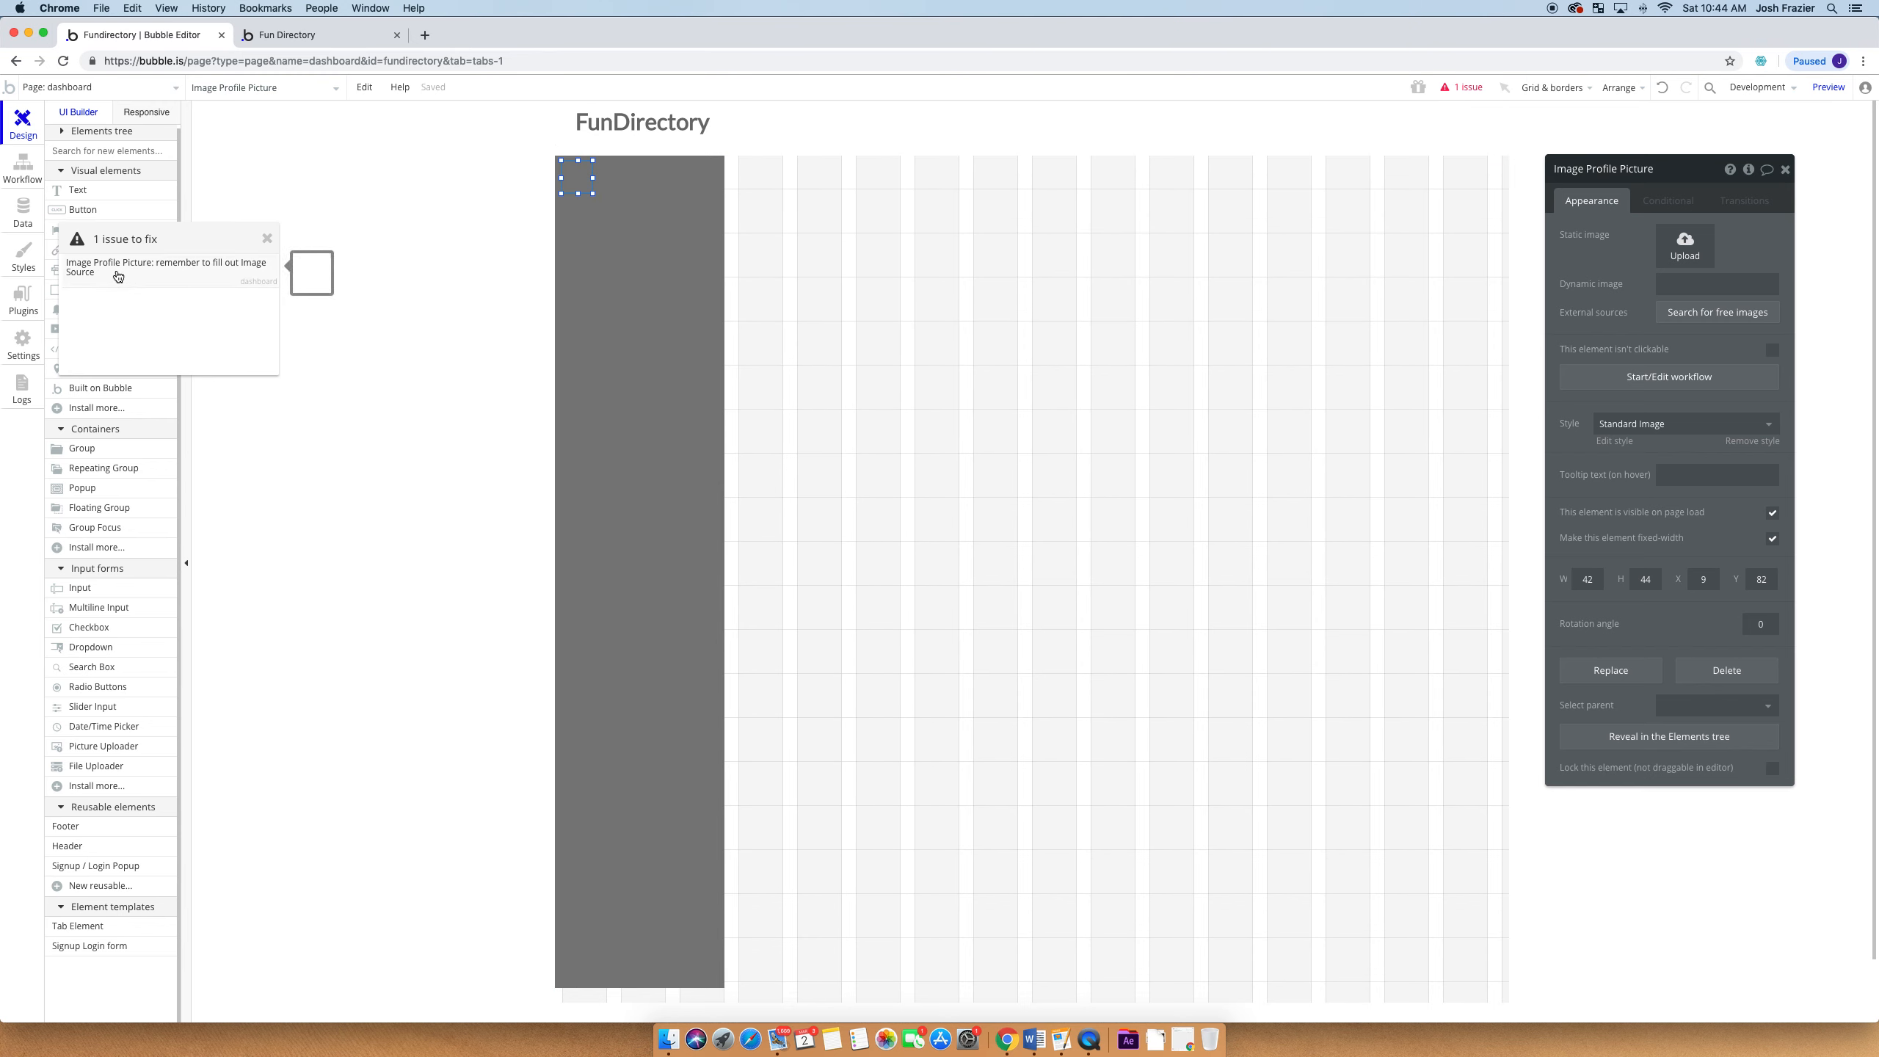
{"action": "left_click", "coordinate": [159, 278]}
{"action": "left_click_drag", "start_coordinate": [579, 167], "coordinate": [581, 171]}
{"action": "left_click", "coordinate": [267, 239]}
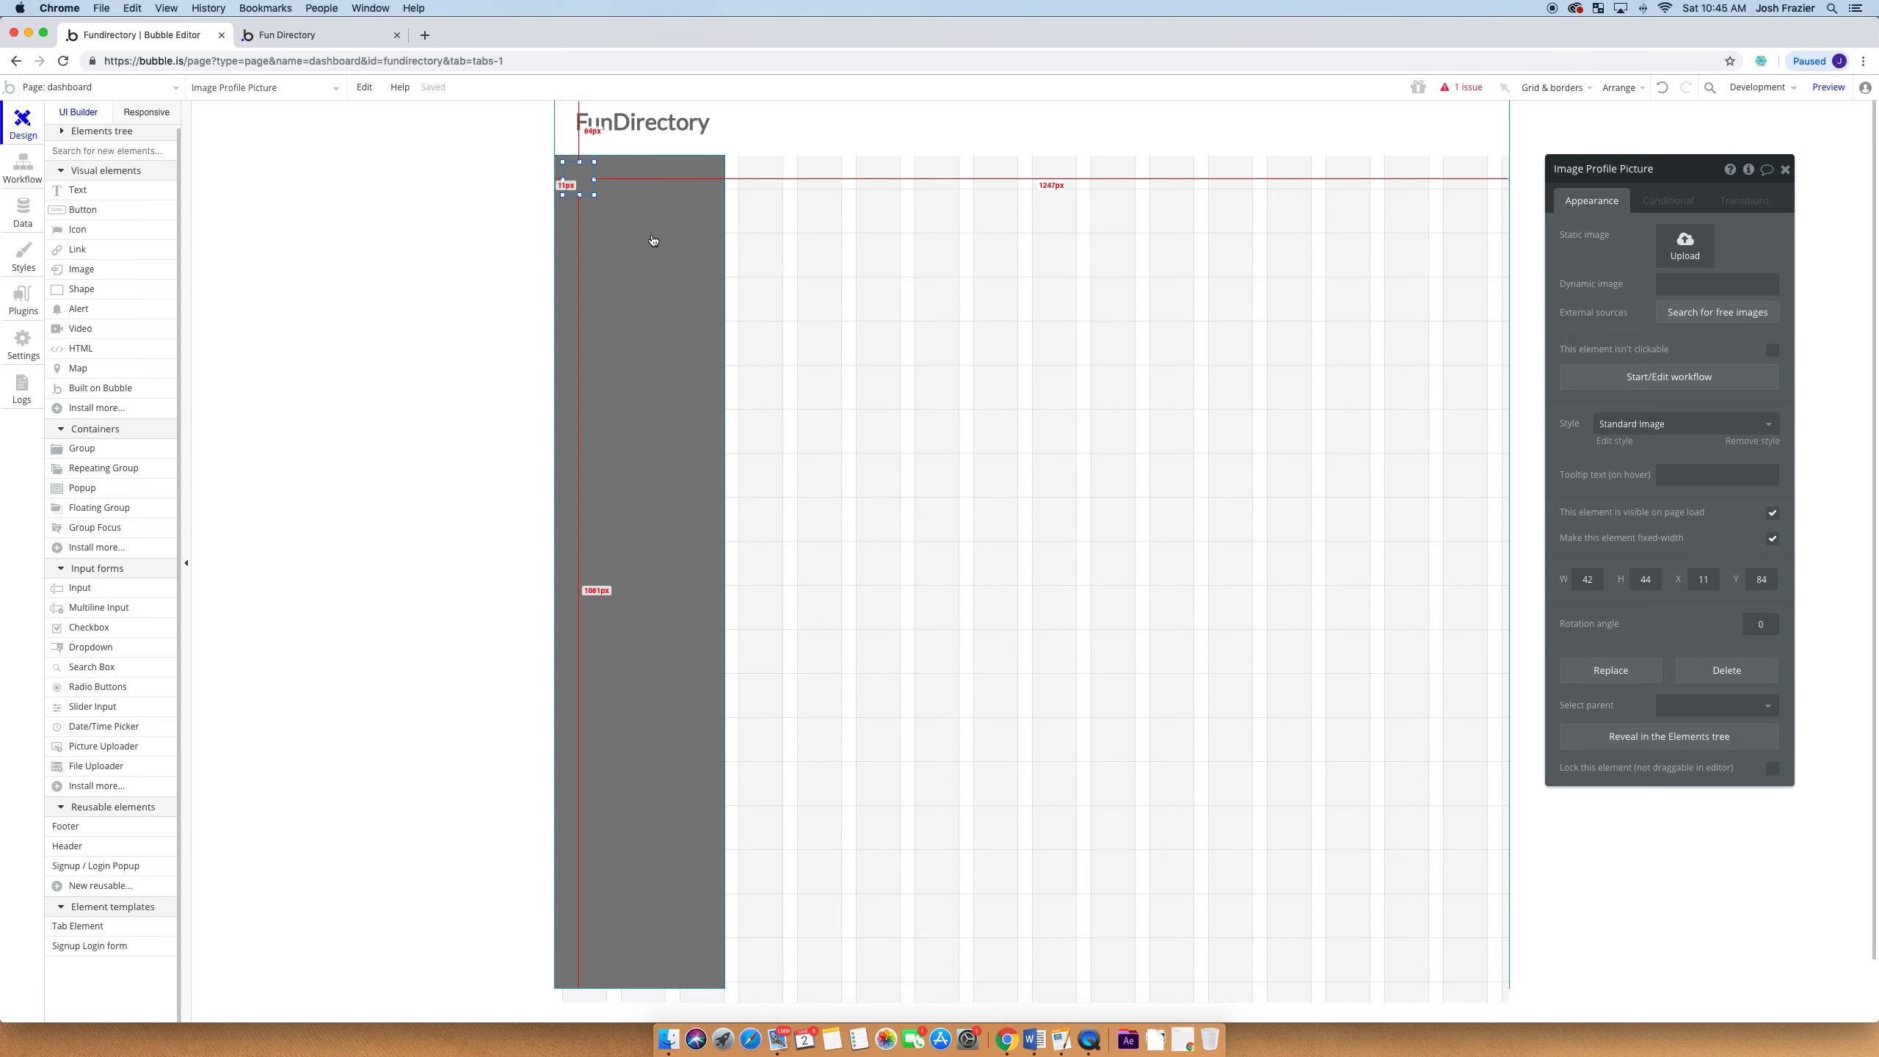
Add a text field named First Name to the User data type
{"action": "left_click", "coordinate": [23, 211]}
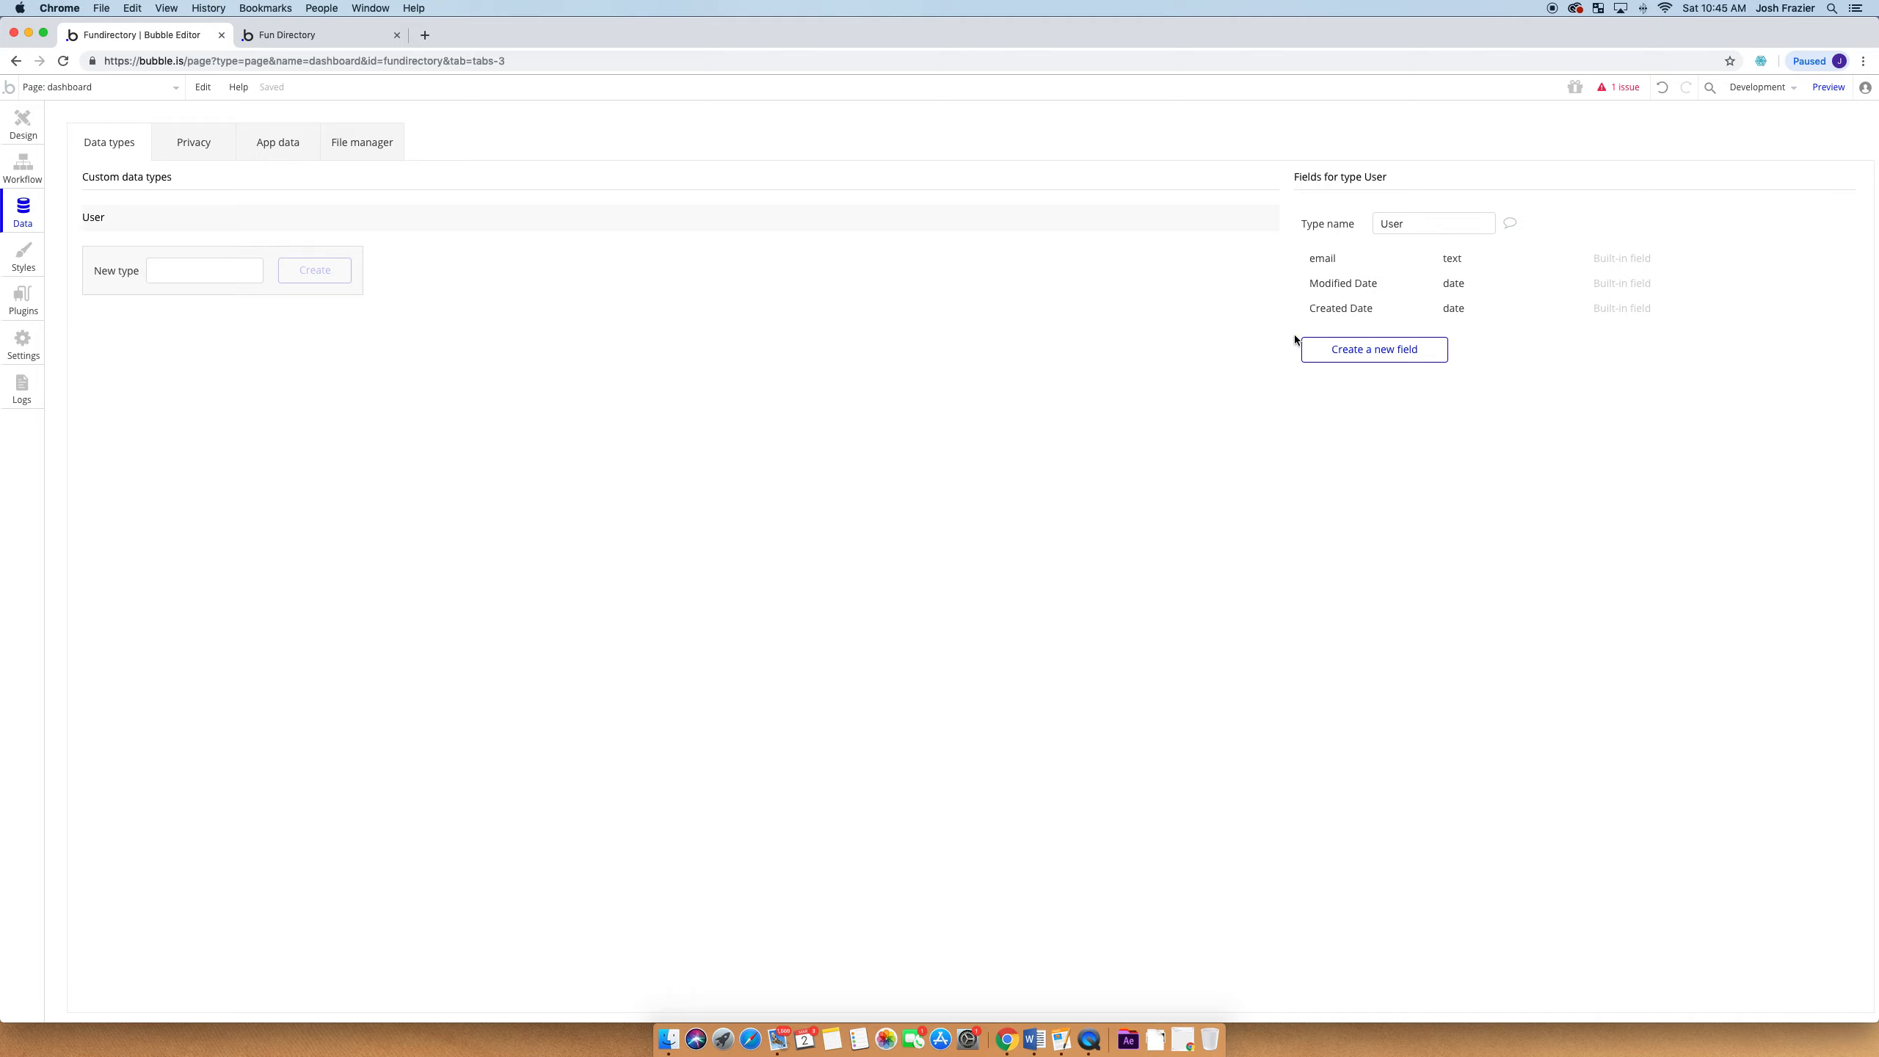
{"action": "left_click", "coordinate": [22, 123]}
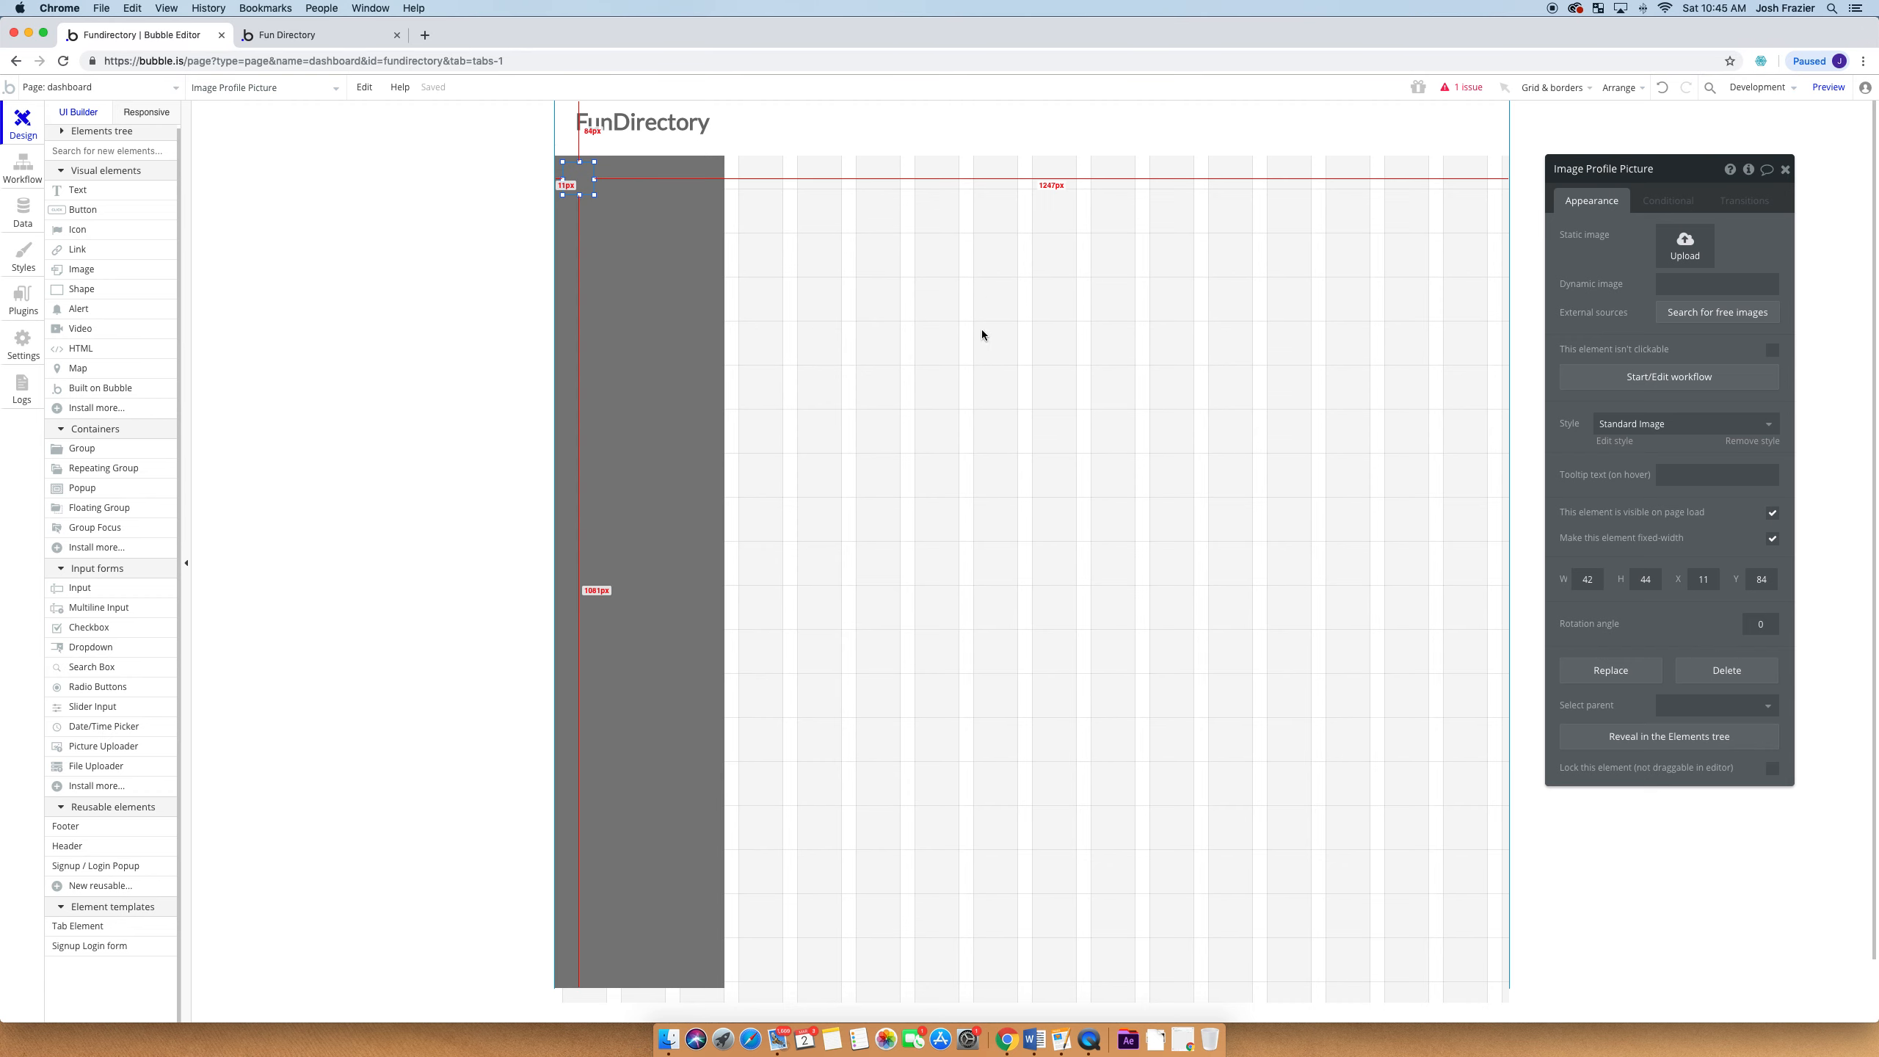
{"action": "left_click", "coordinate": [29, 213]}
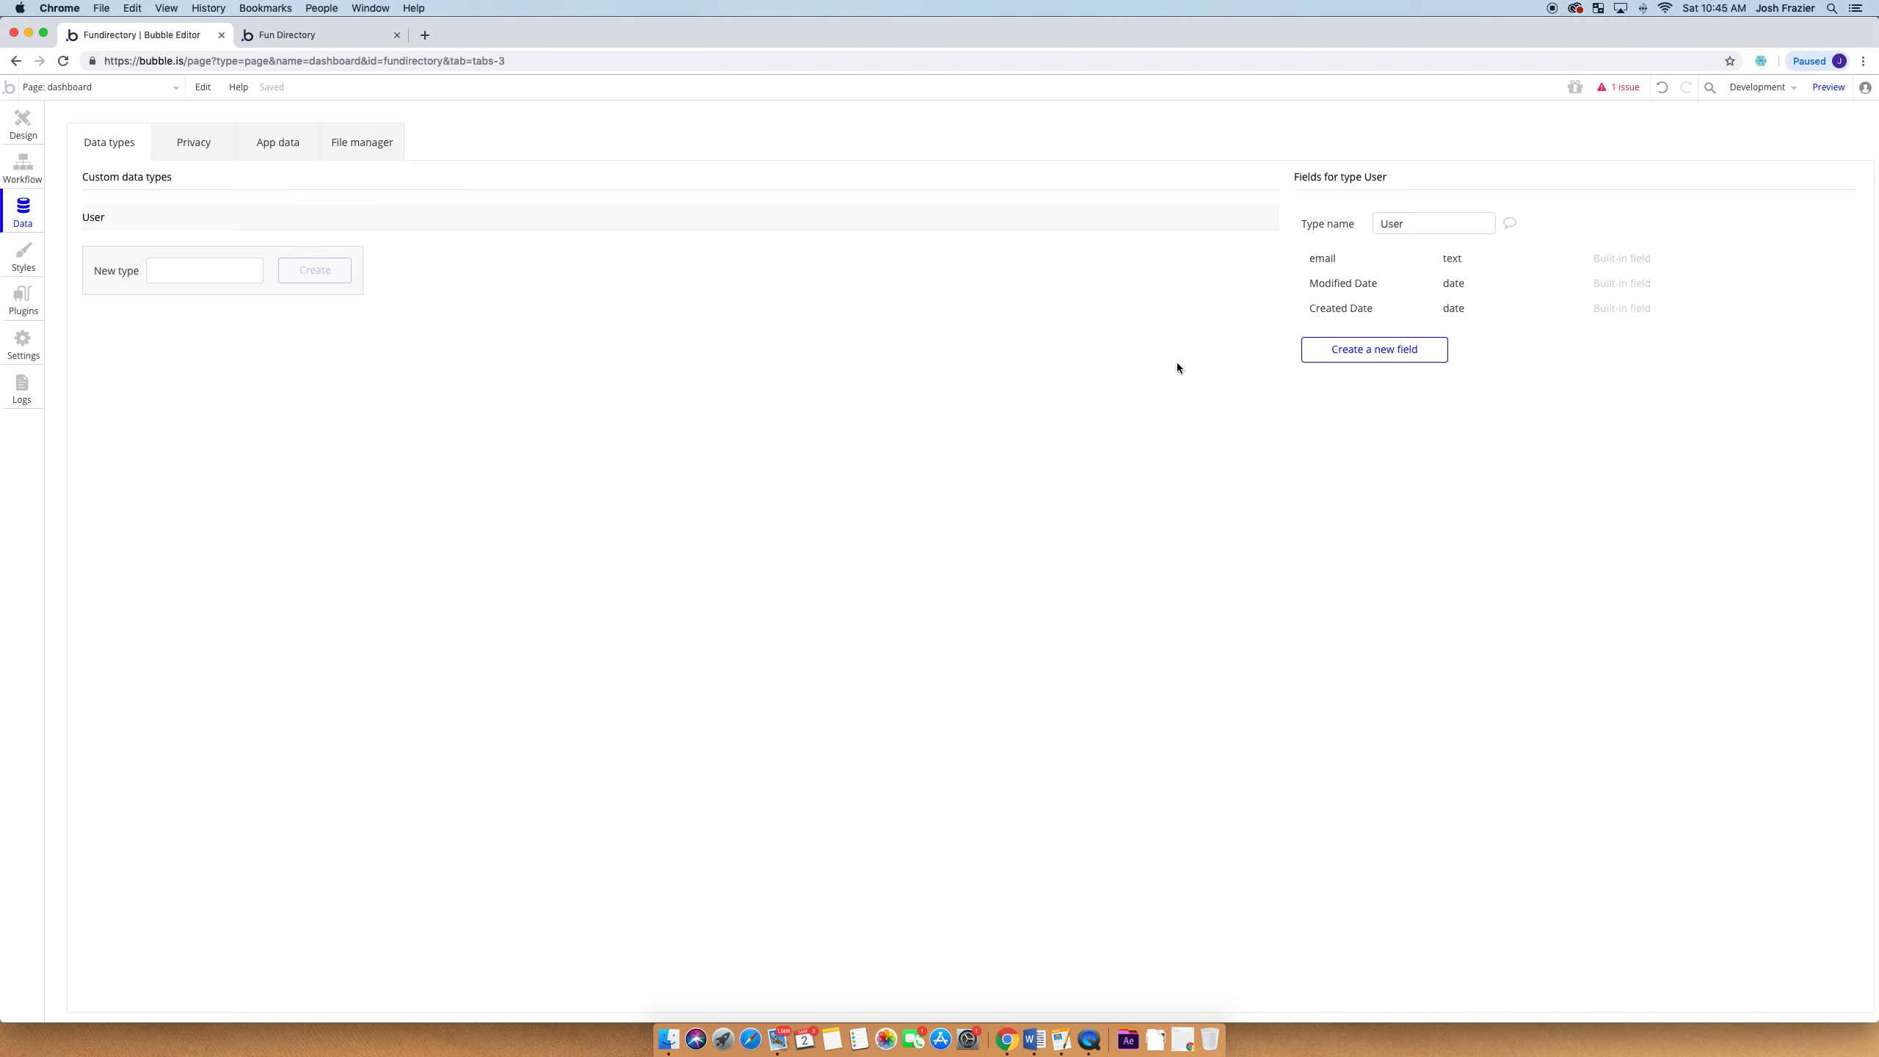
{"action": "left_click", "coordinate": [1381, 352]}
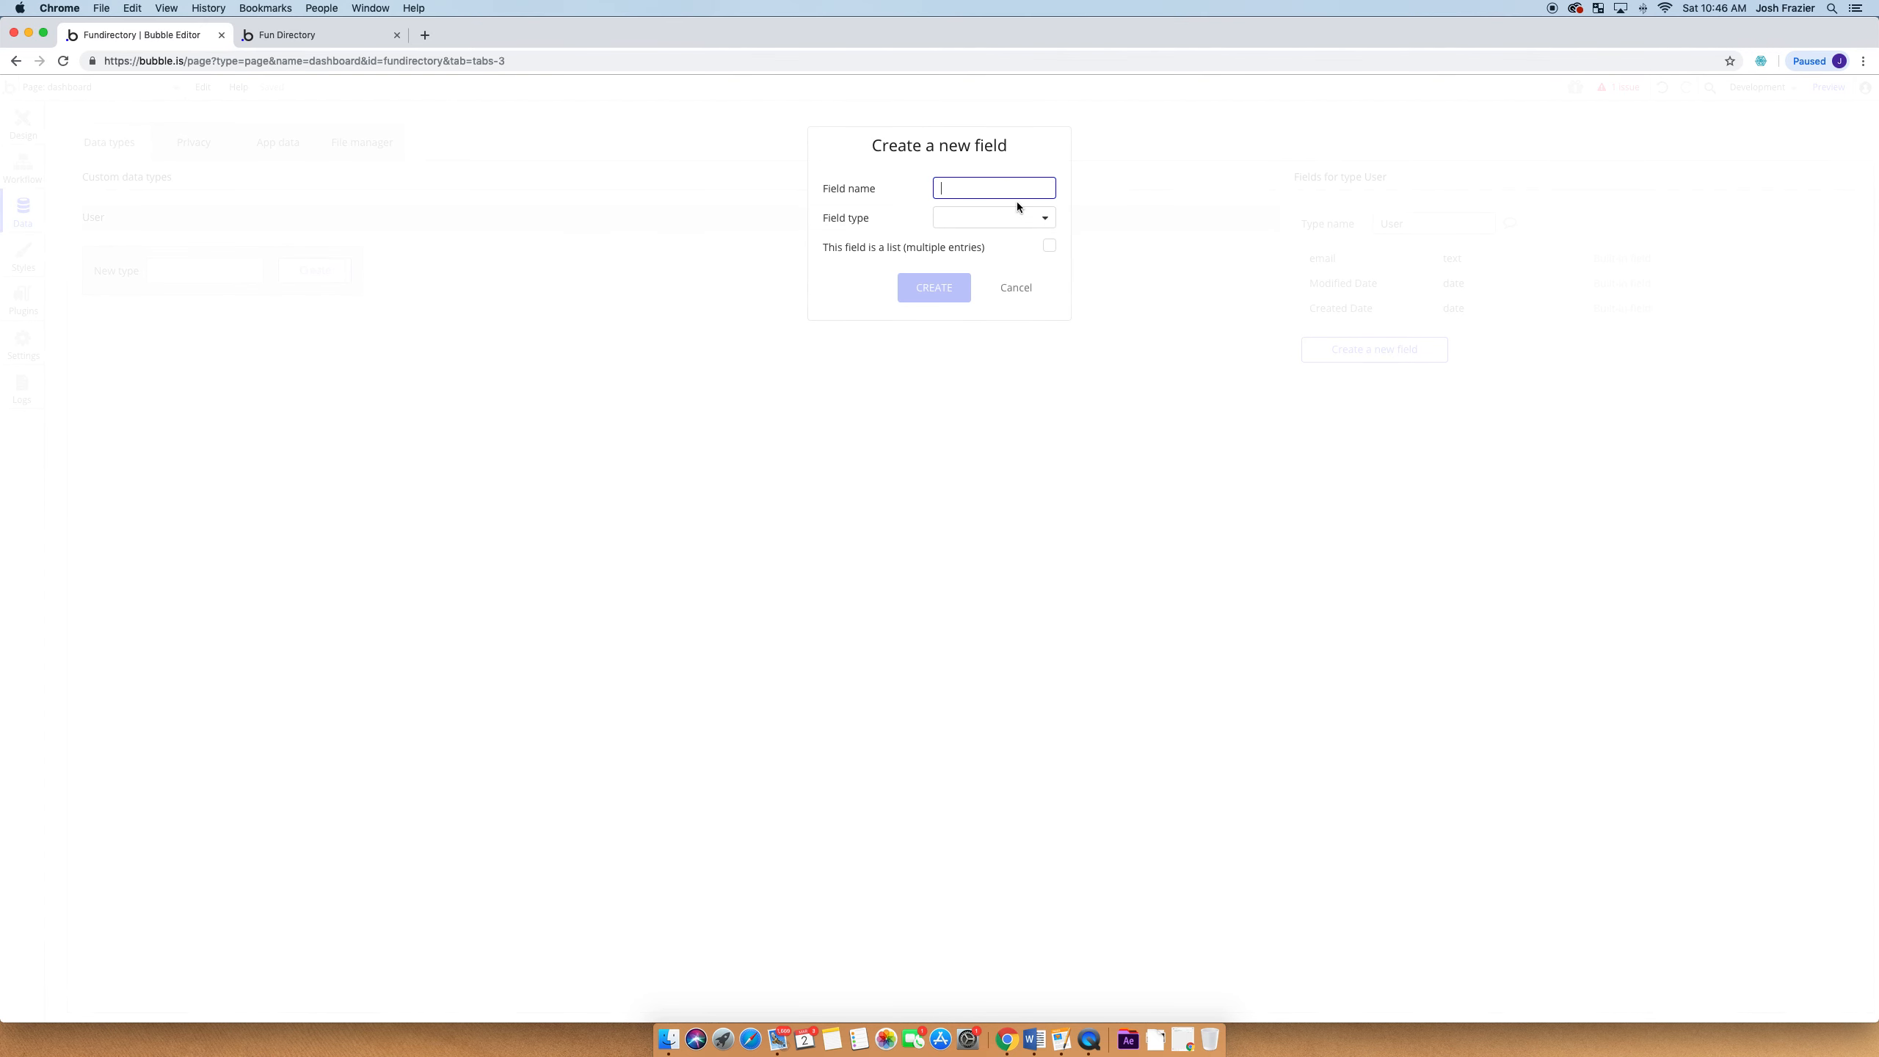
{"action": "type", "text": "User F"}
{"action": "key", "text": "super+a"}
{"action": "type", "text": "First Name"}
{"action": "left_click", "coordinate": [977, 217]}
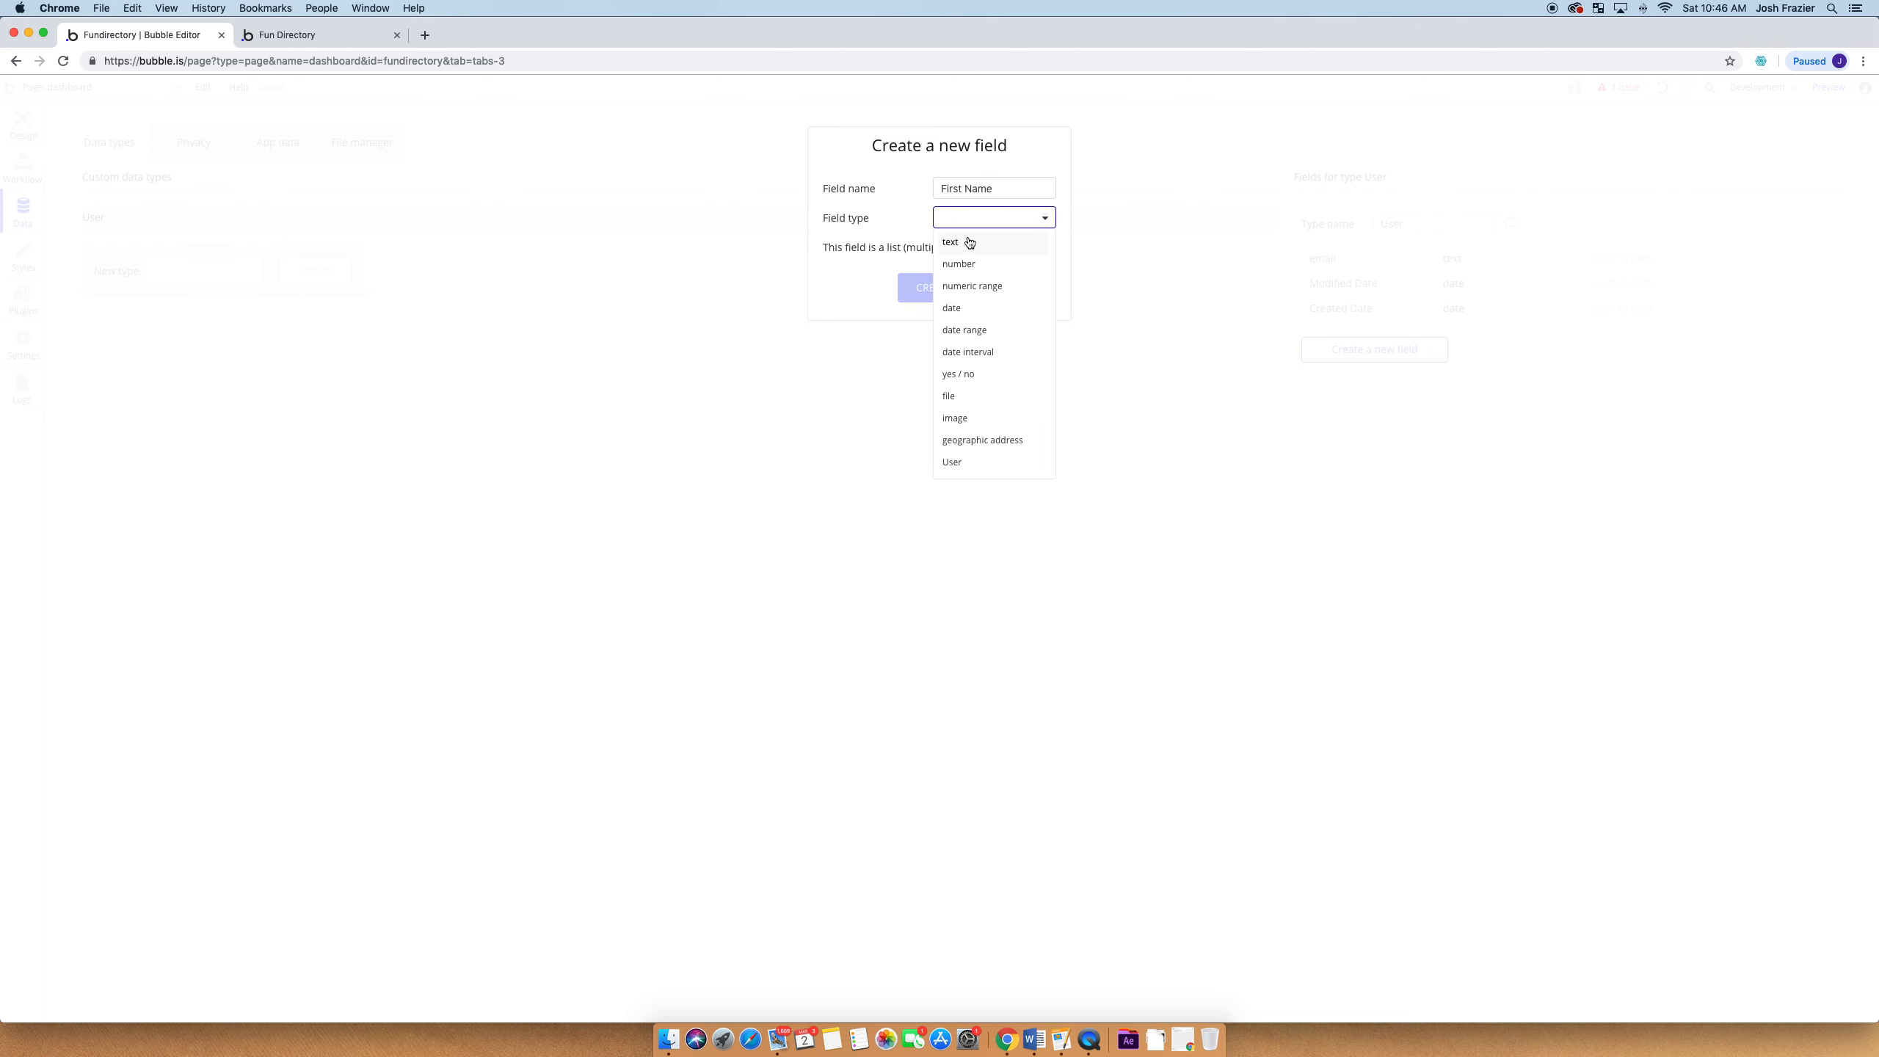
{"action": "left_click", "coordinate": [969, 243]}
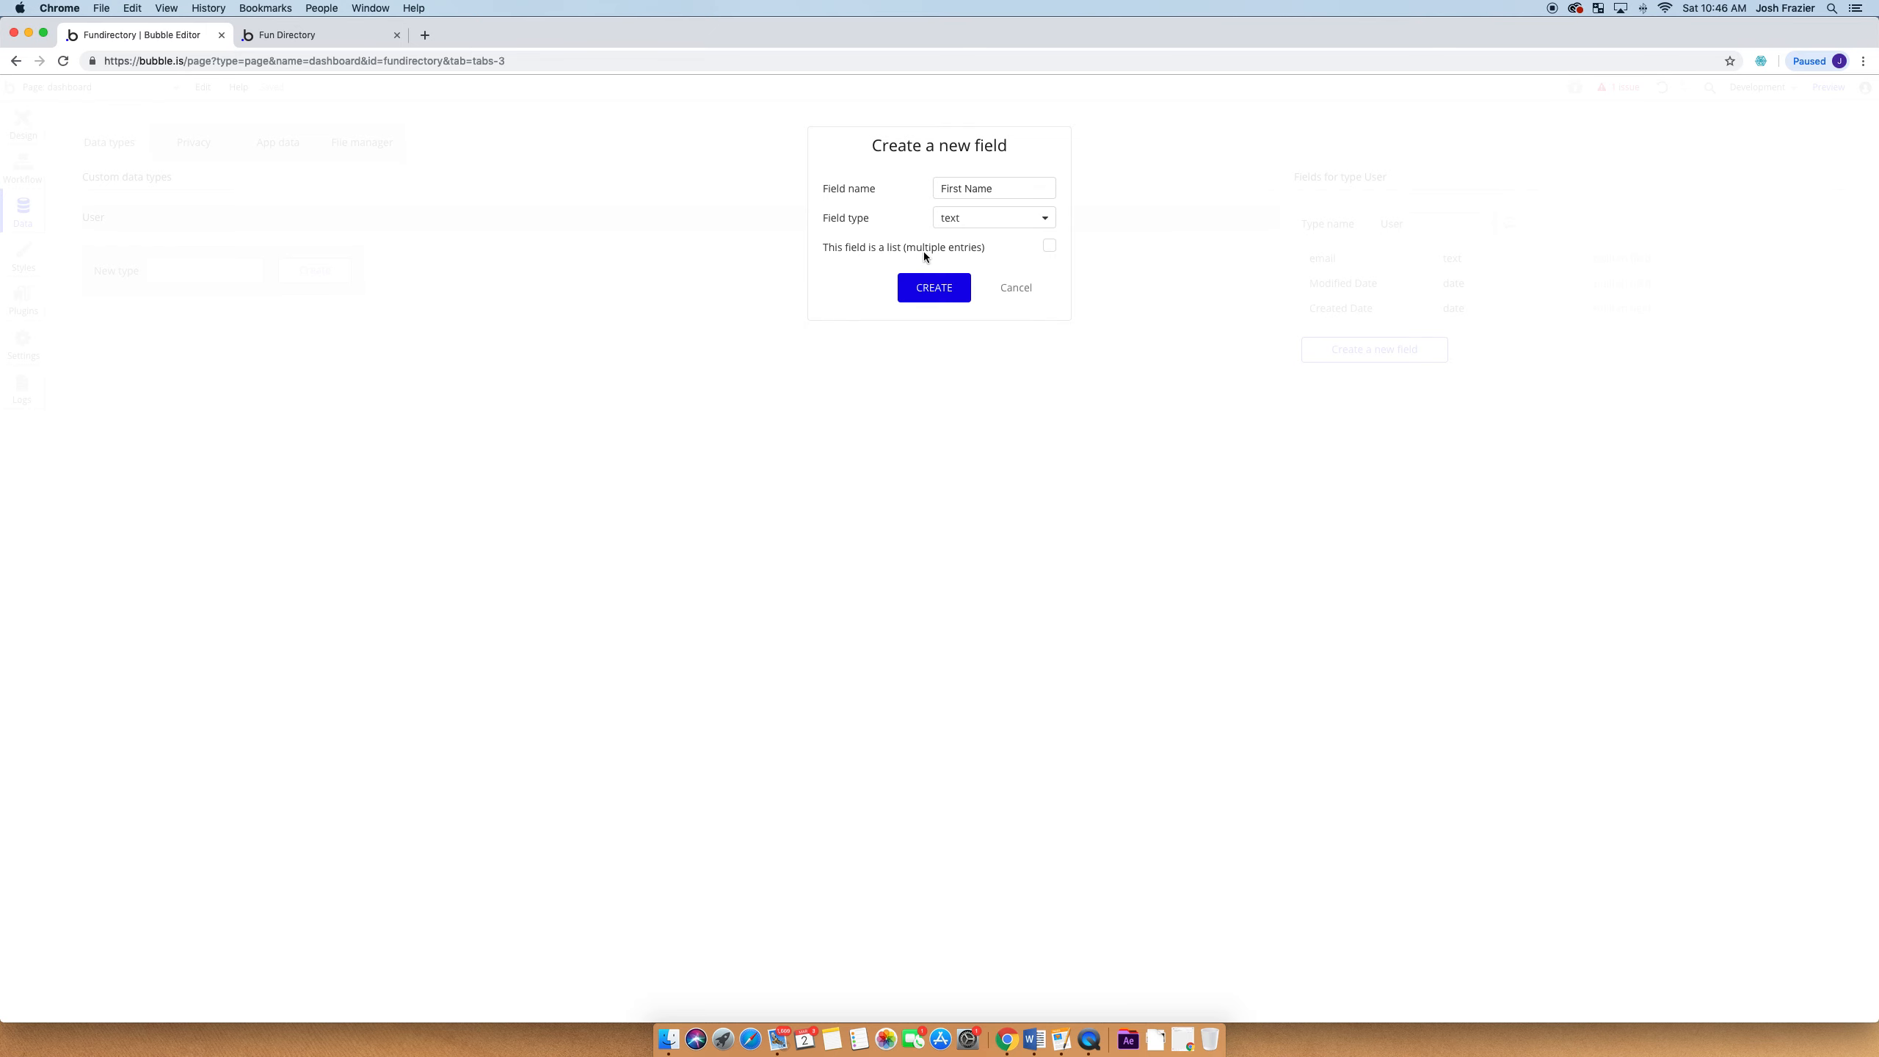
{"action": "left_click", "coordinate": [933, 290]}
Add a text field named Last Name to the User data type
{"action": "left_click", "coordinate": [1368, 373]}
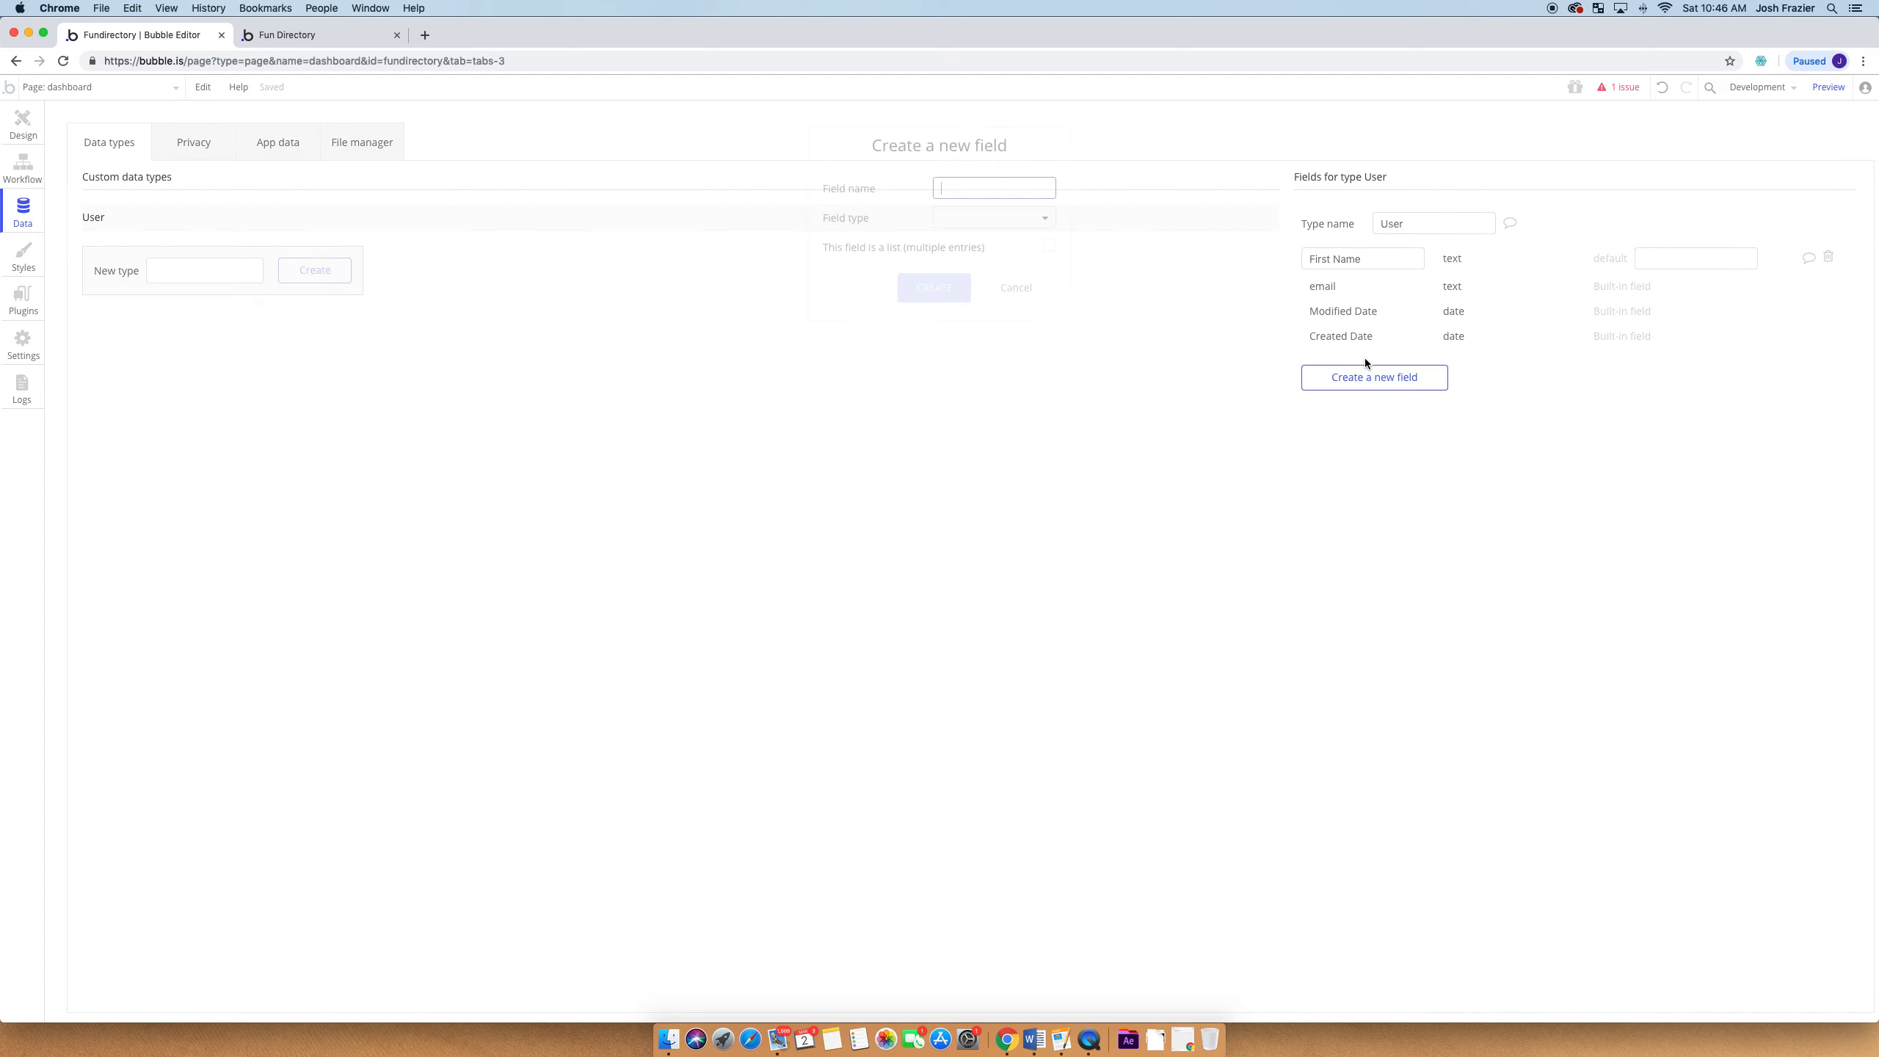
{"action": "type", "text": "Last Name"}
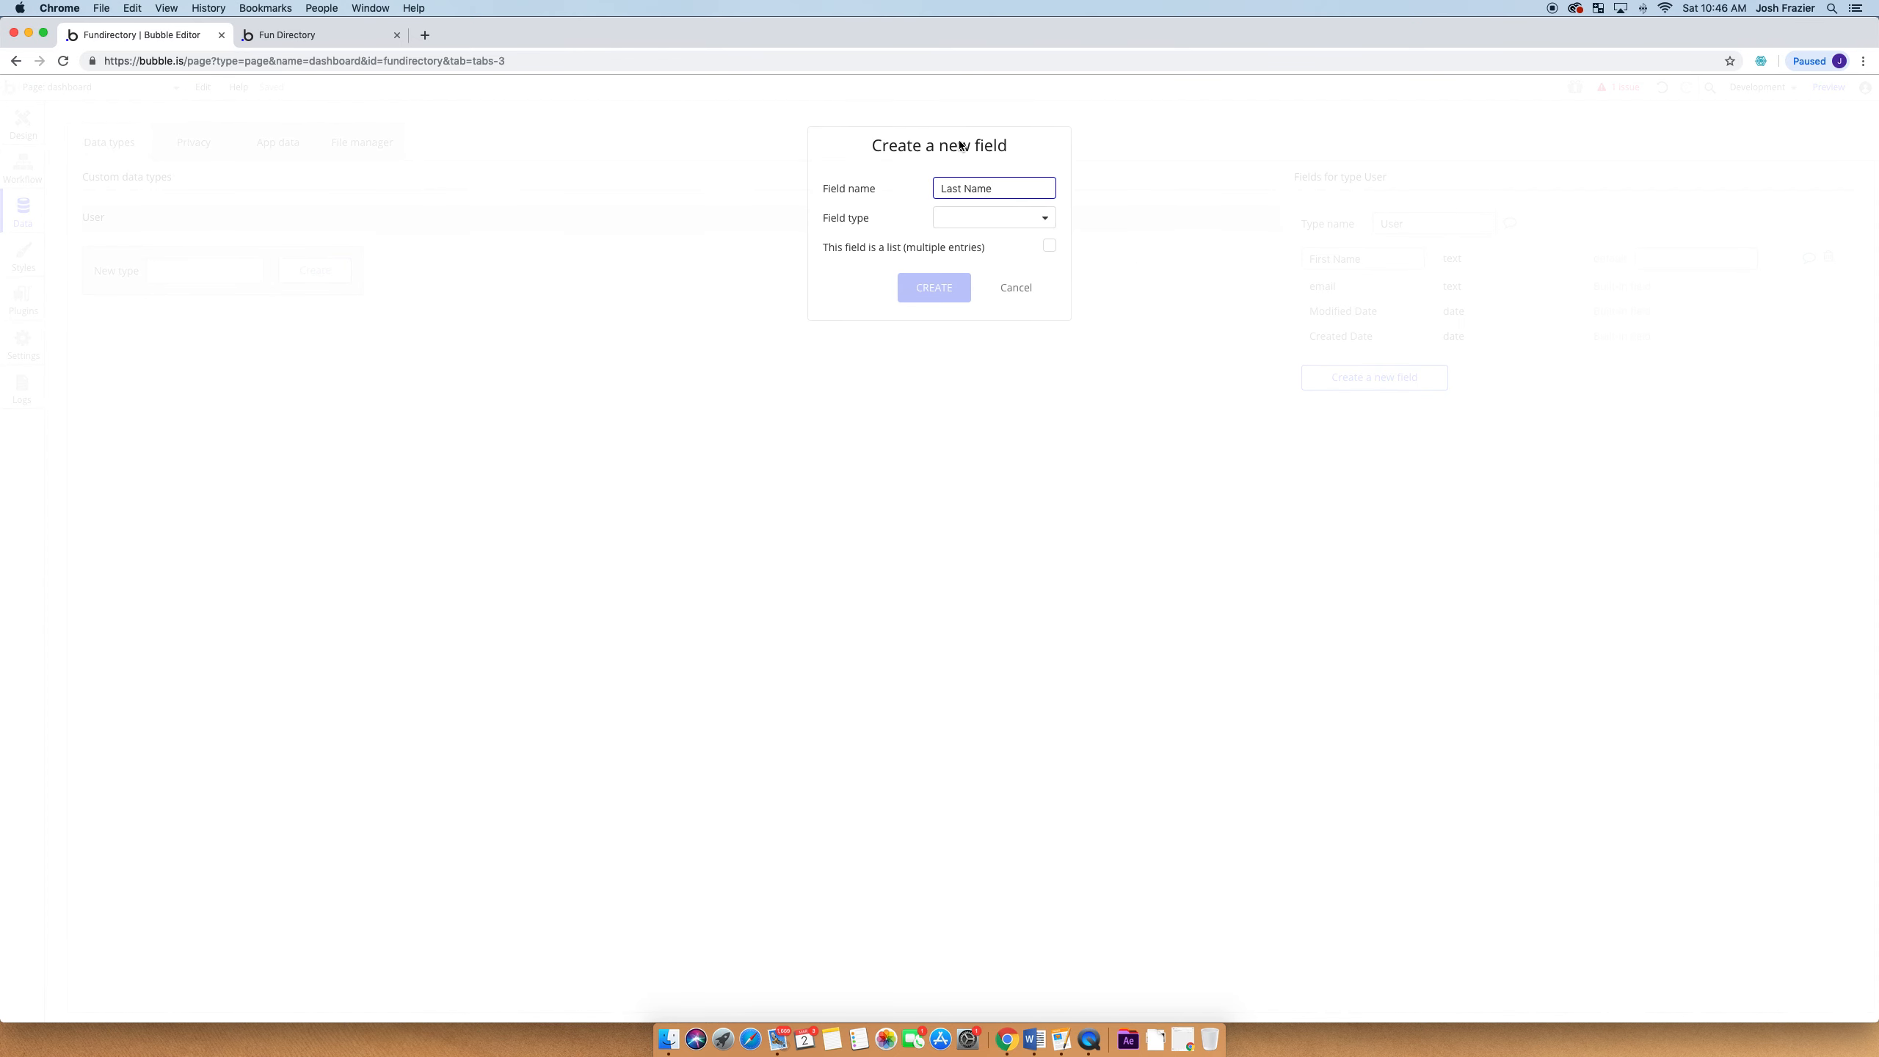
{"action": "left_click", "coordinate": [985, 218]}
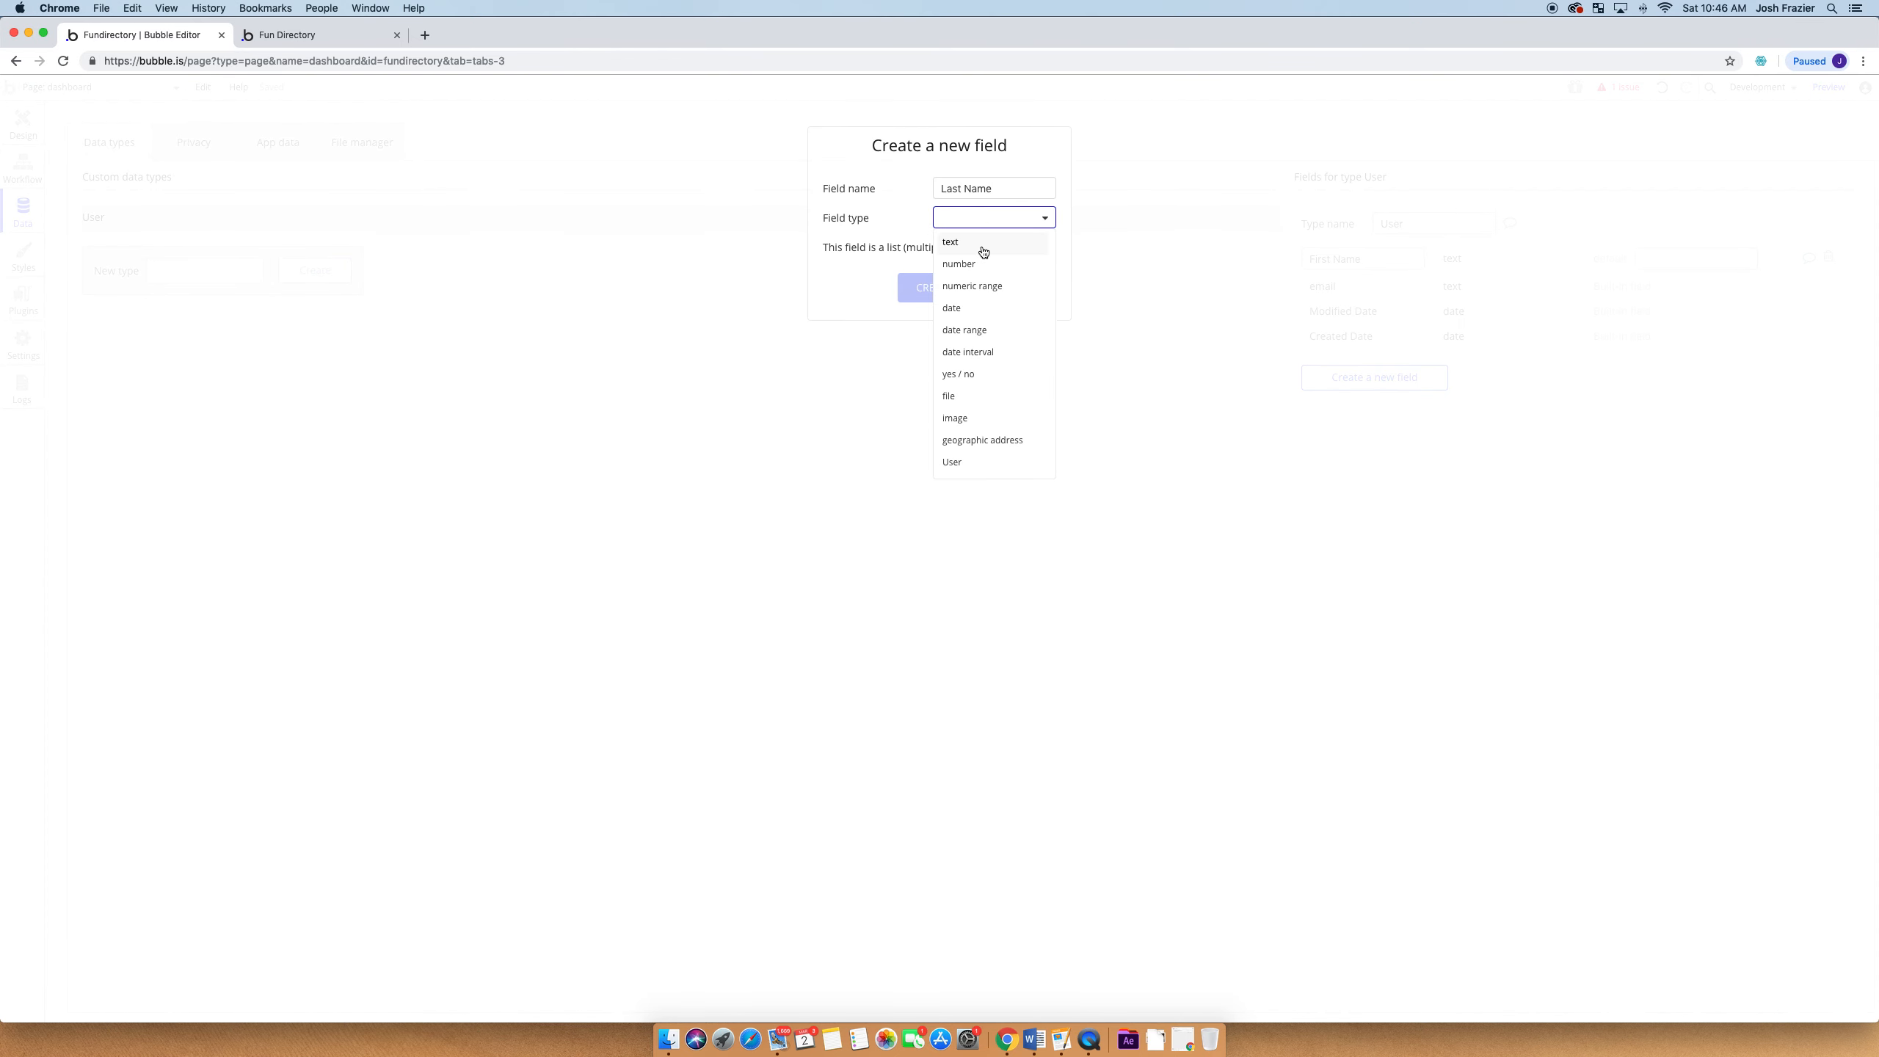
{"action": "left_click", "coordinate": [981, 253]}
{"action": "left_click", "coordinate": [947, 287]}
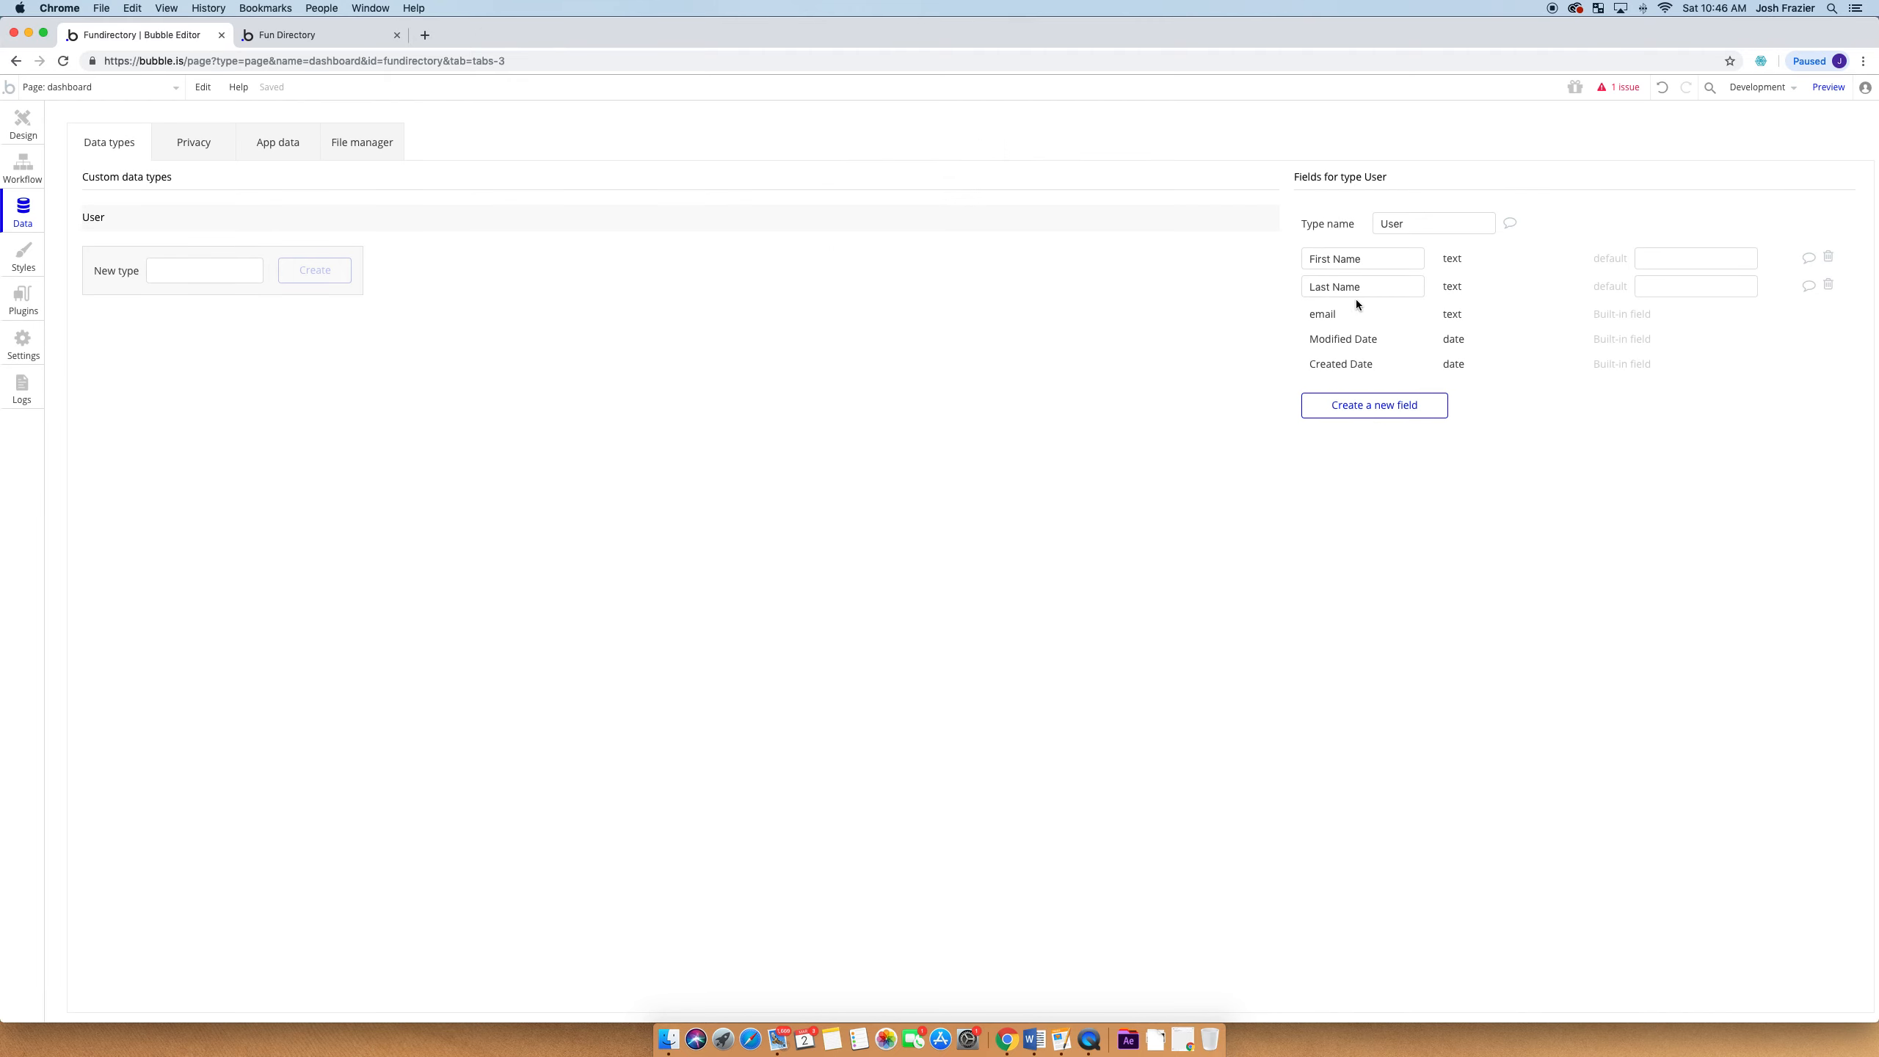
Create a Date of Birth field of type date on the User data type
{"action": "left_click", "coordinate": [1370, 406]}
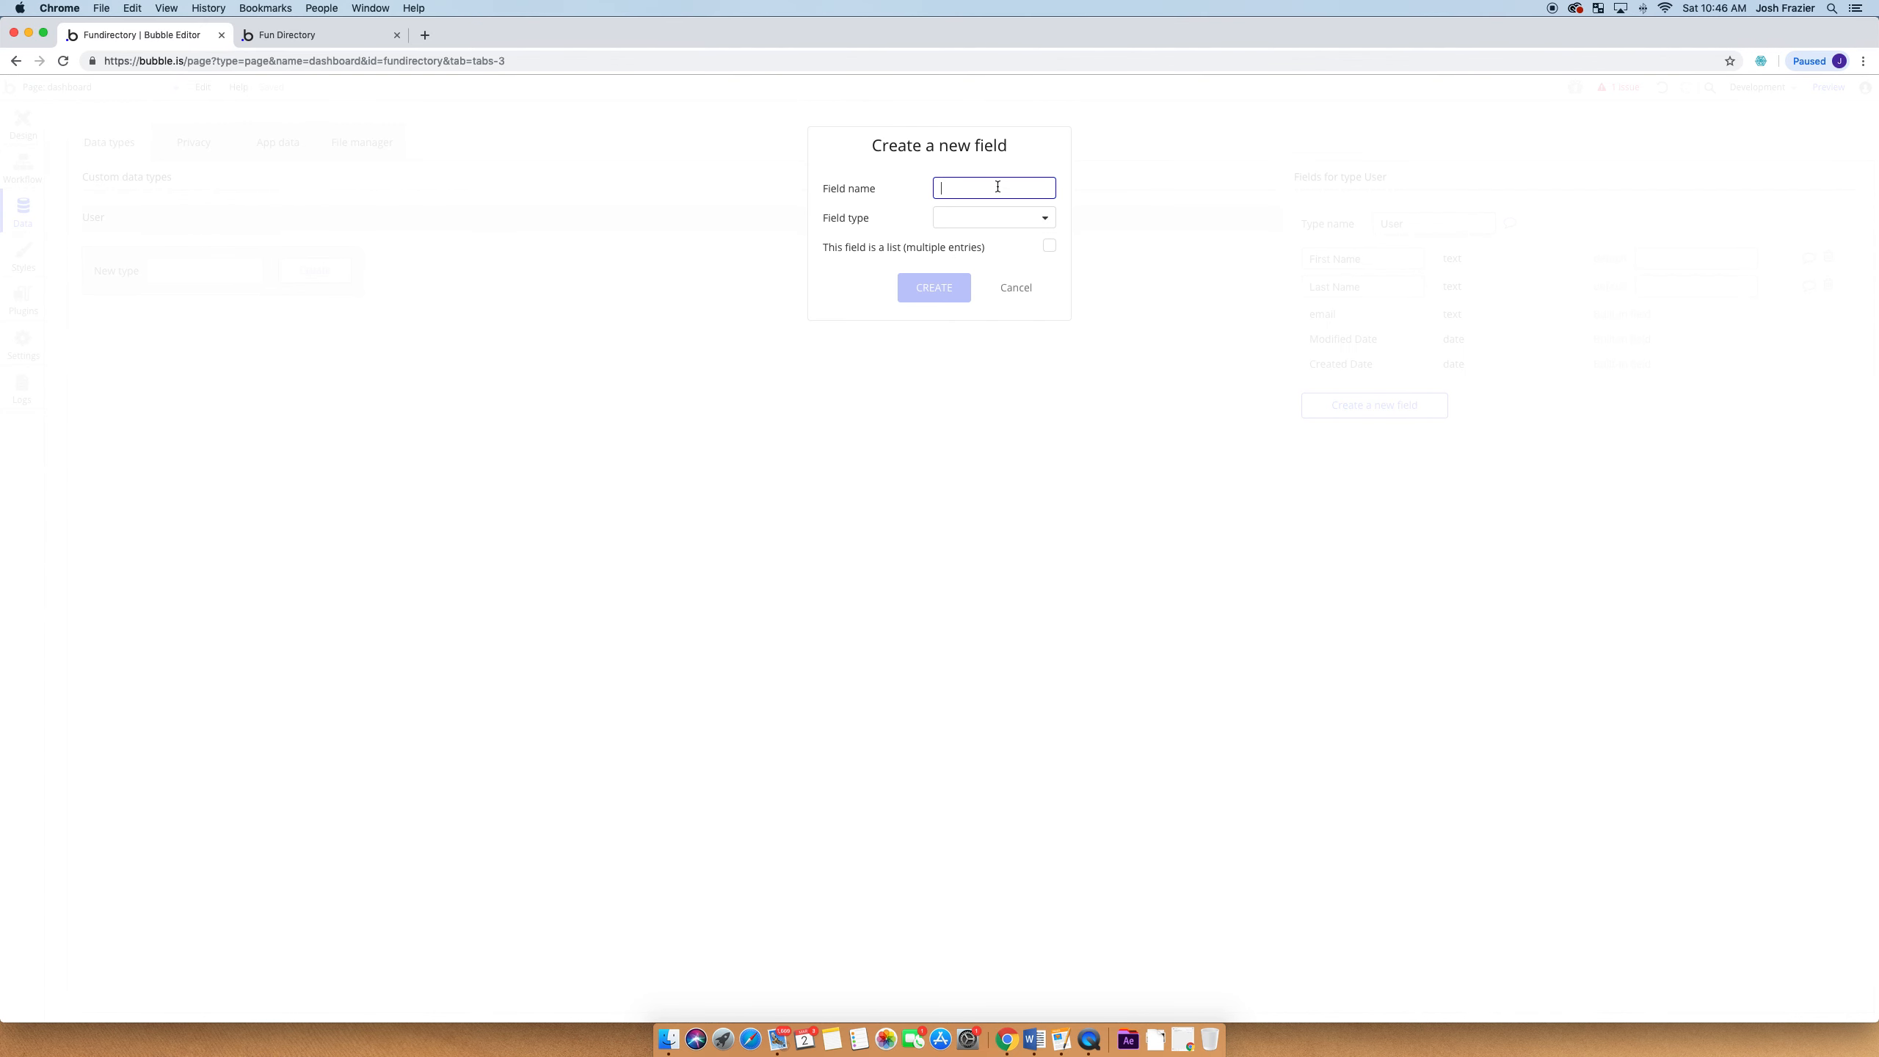
{"action": "type", "text": "Date of "}
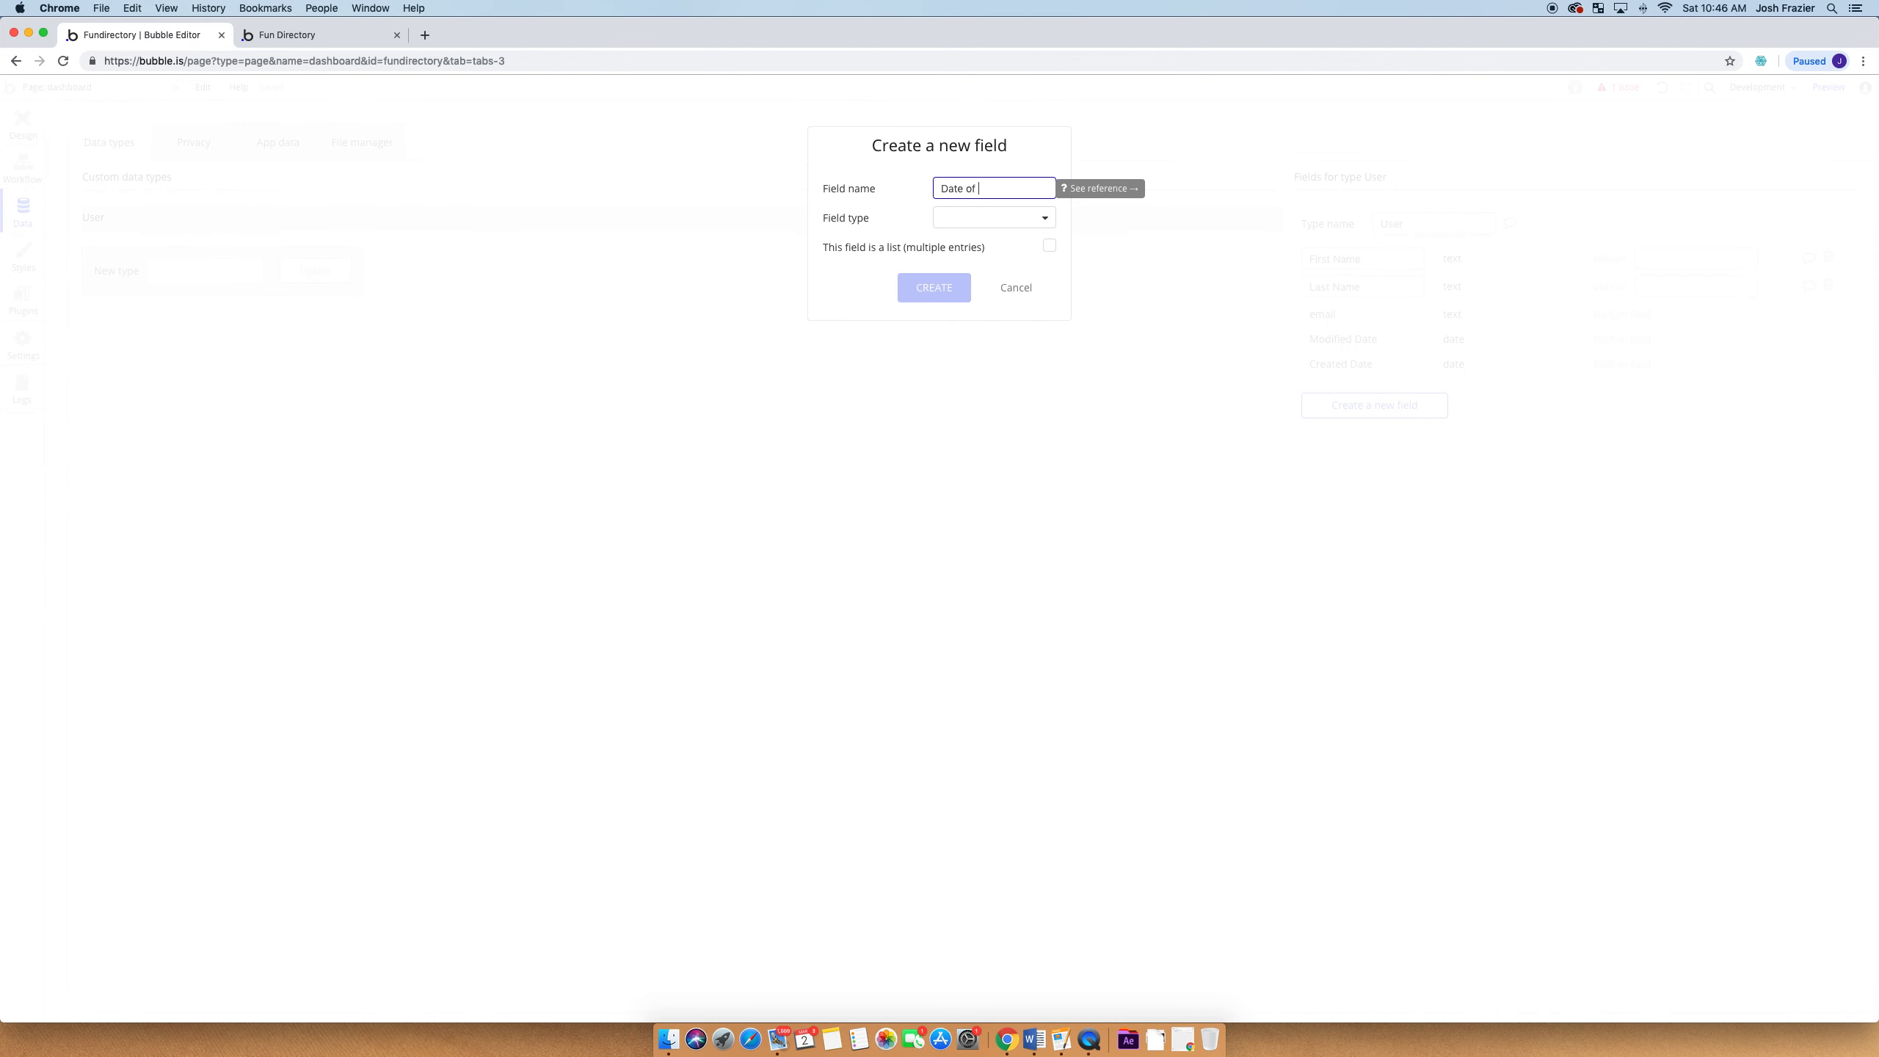
{"action": "type", "text": "Birth"}
{"action": "left_click", "coordinate": [982, 220]}
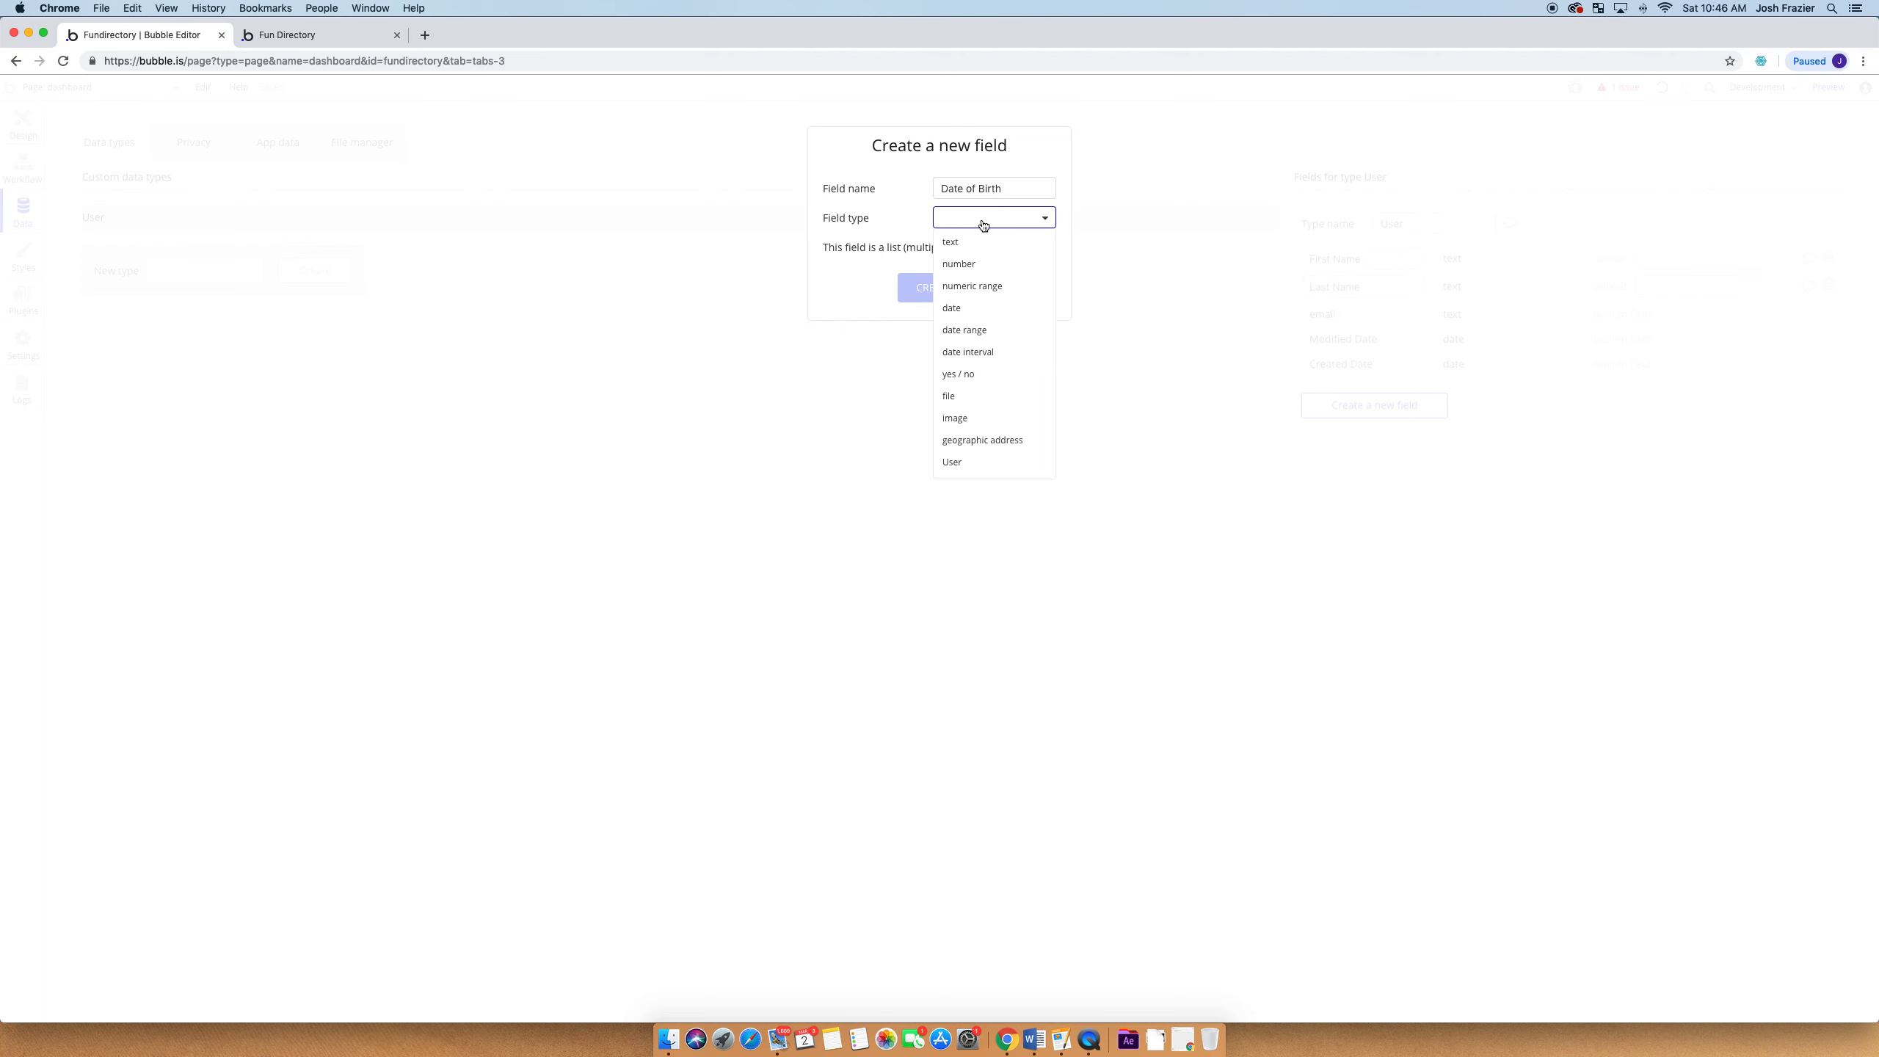
{"action": "left_click", "coordinate": [980, 306]}
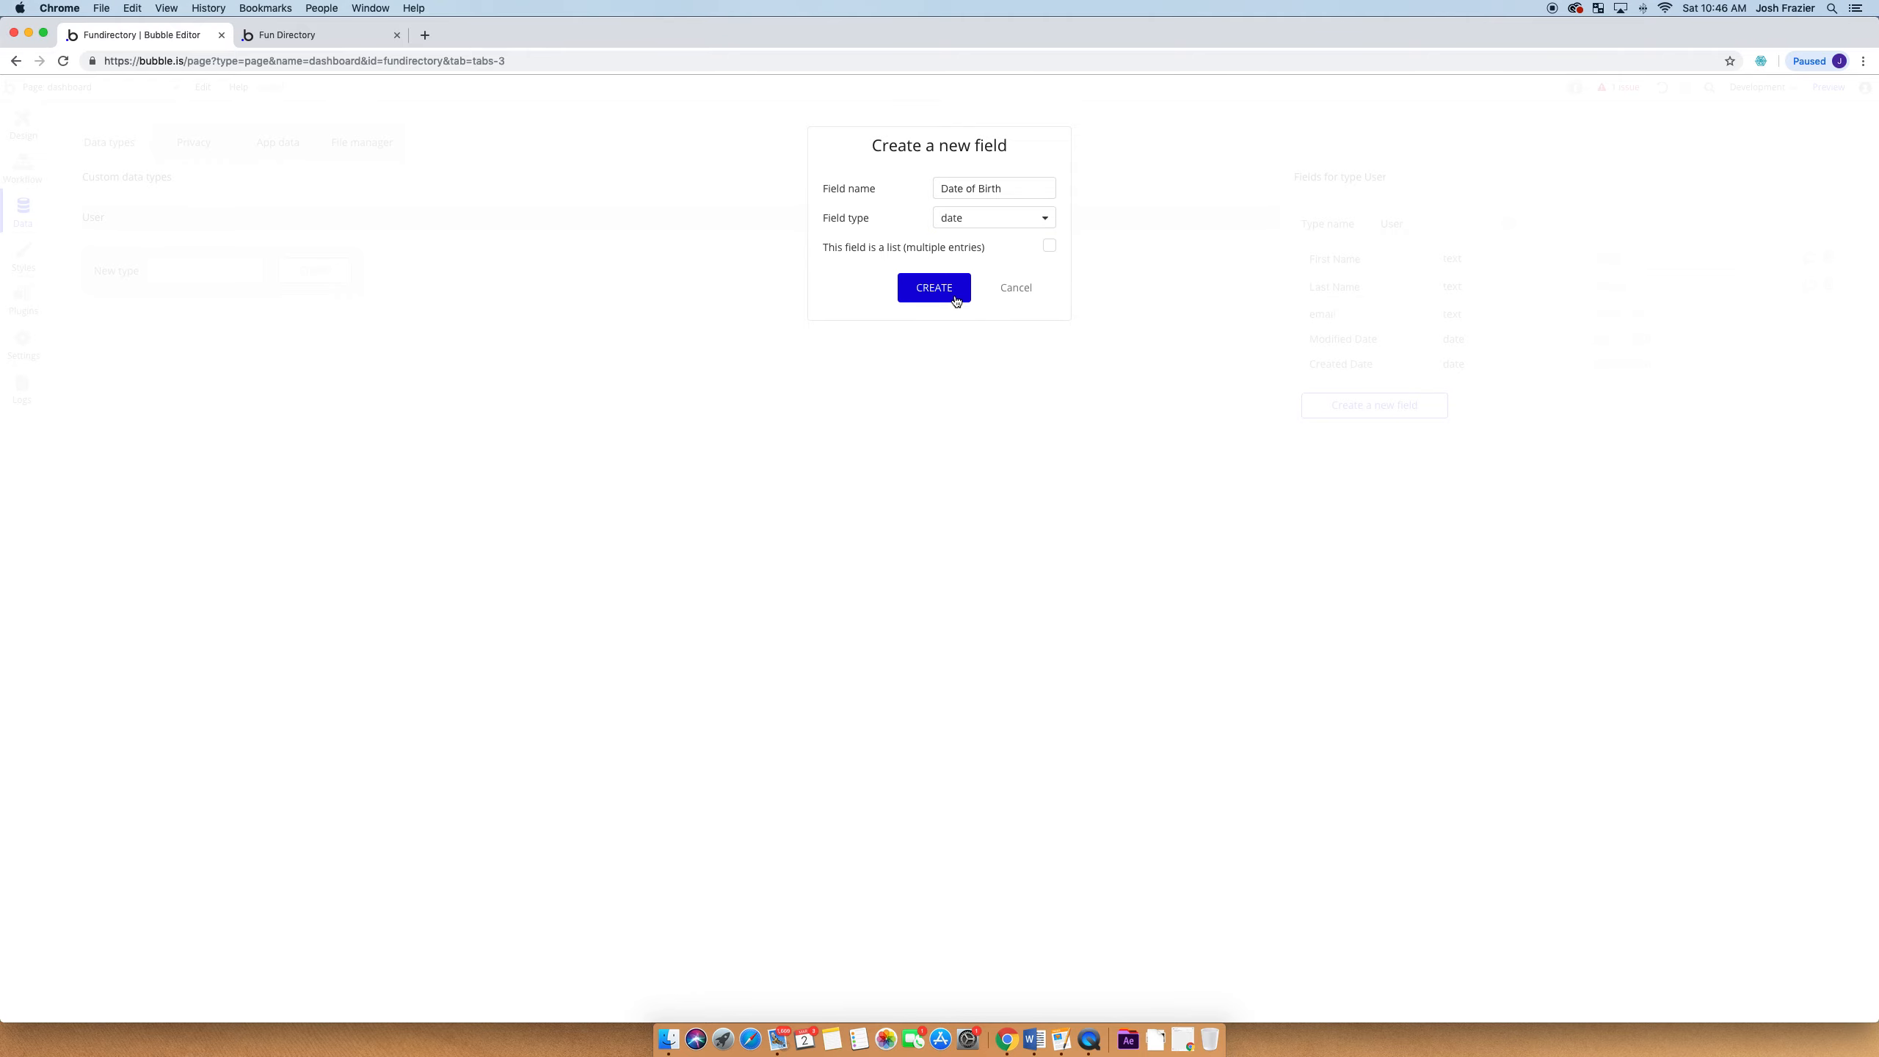
{"action": "left_click", "coordinate": [958, 293]}
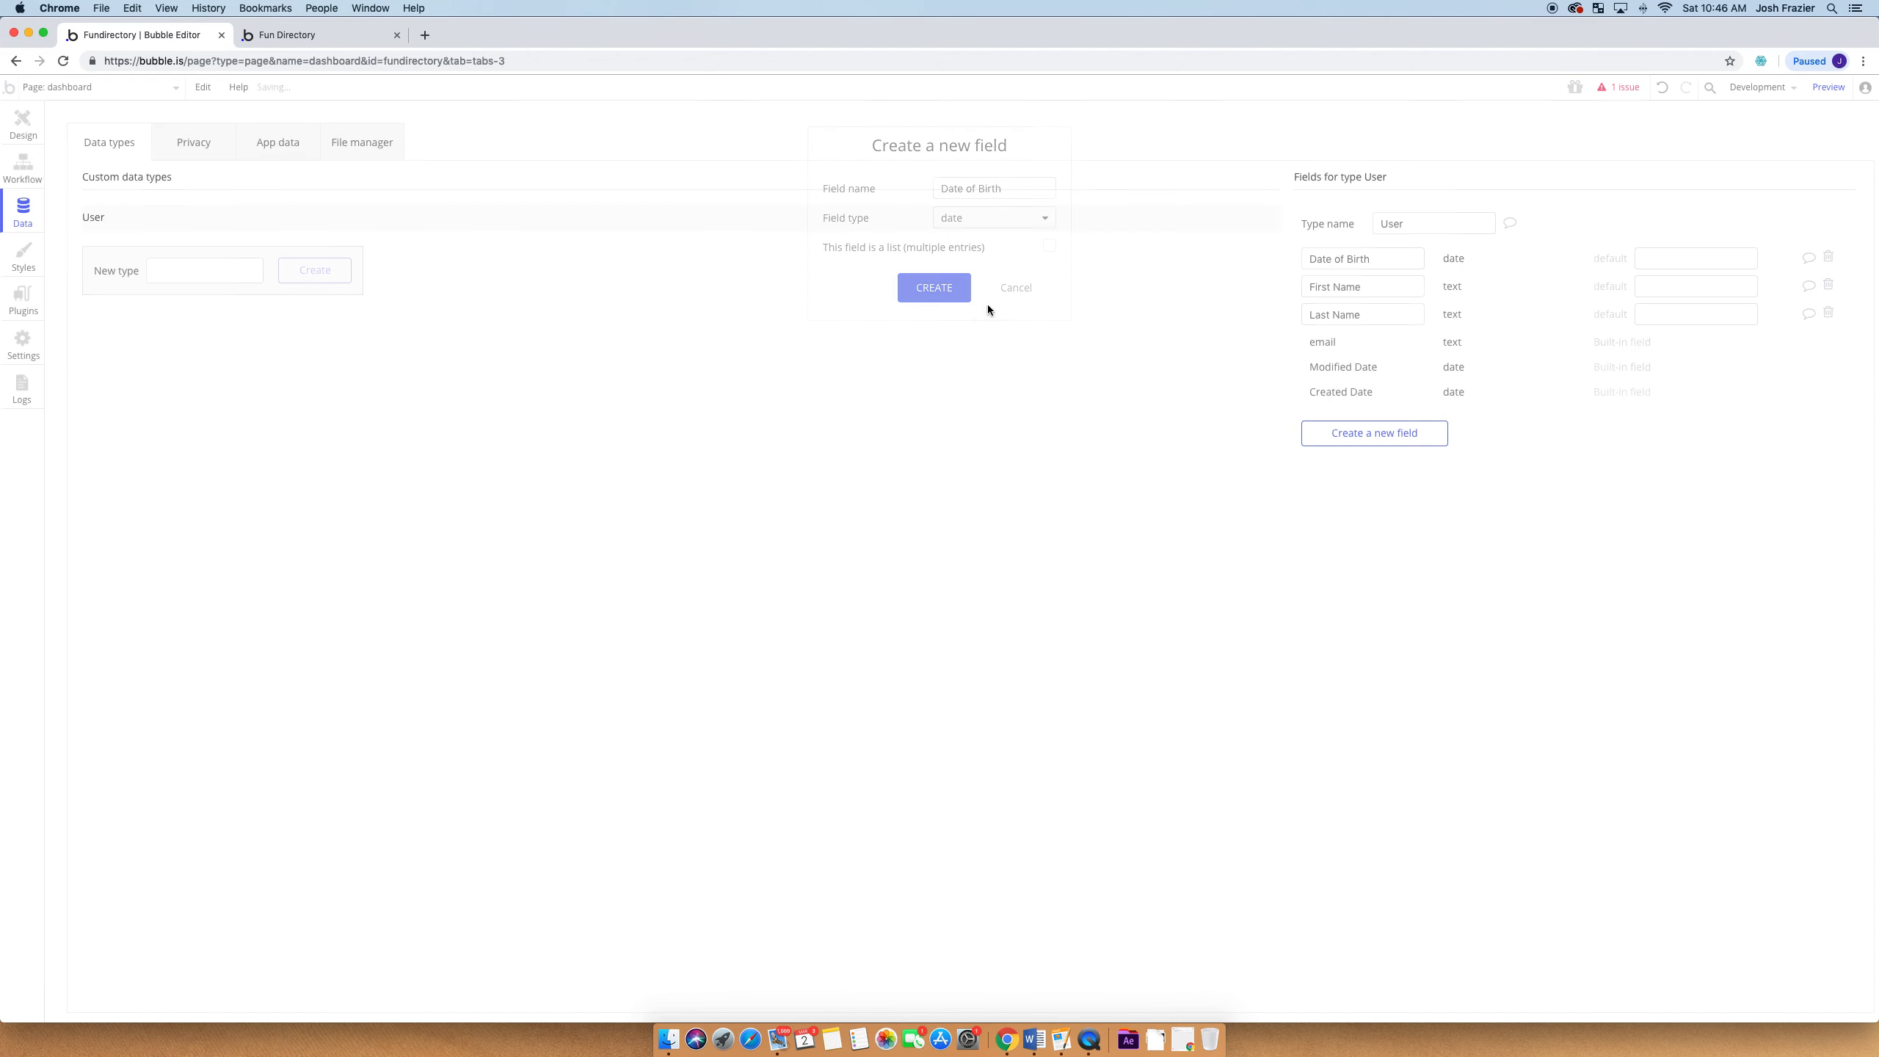
Create an Active field of type yes / no on the User data type
{"action": "left_click", "coordinate": [1365, 432]}
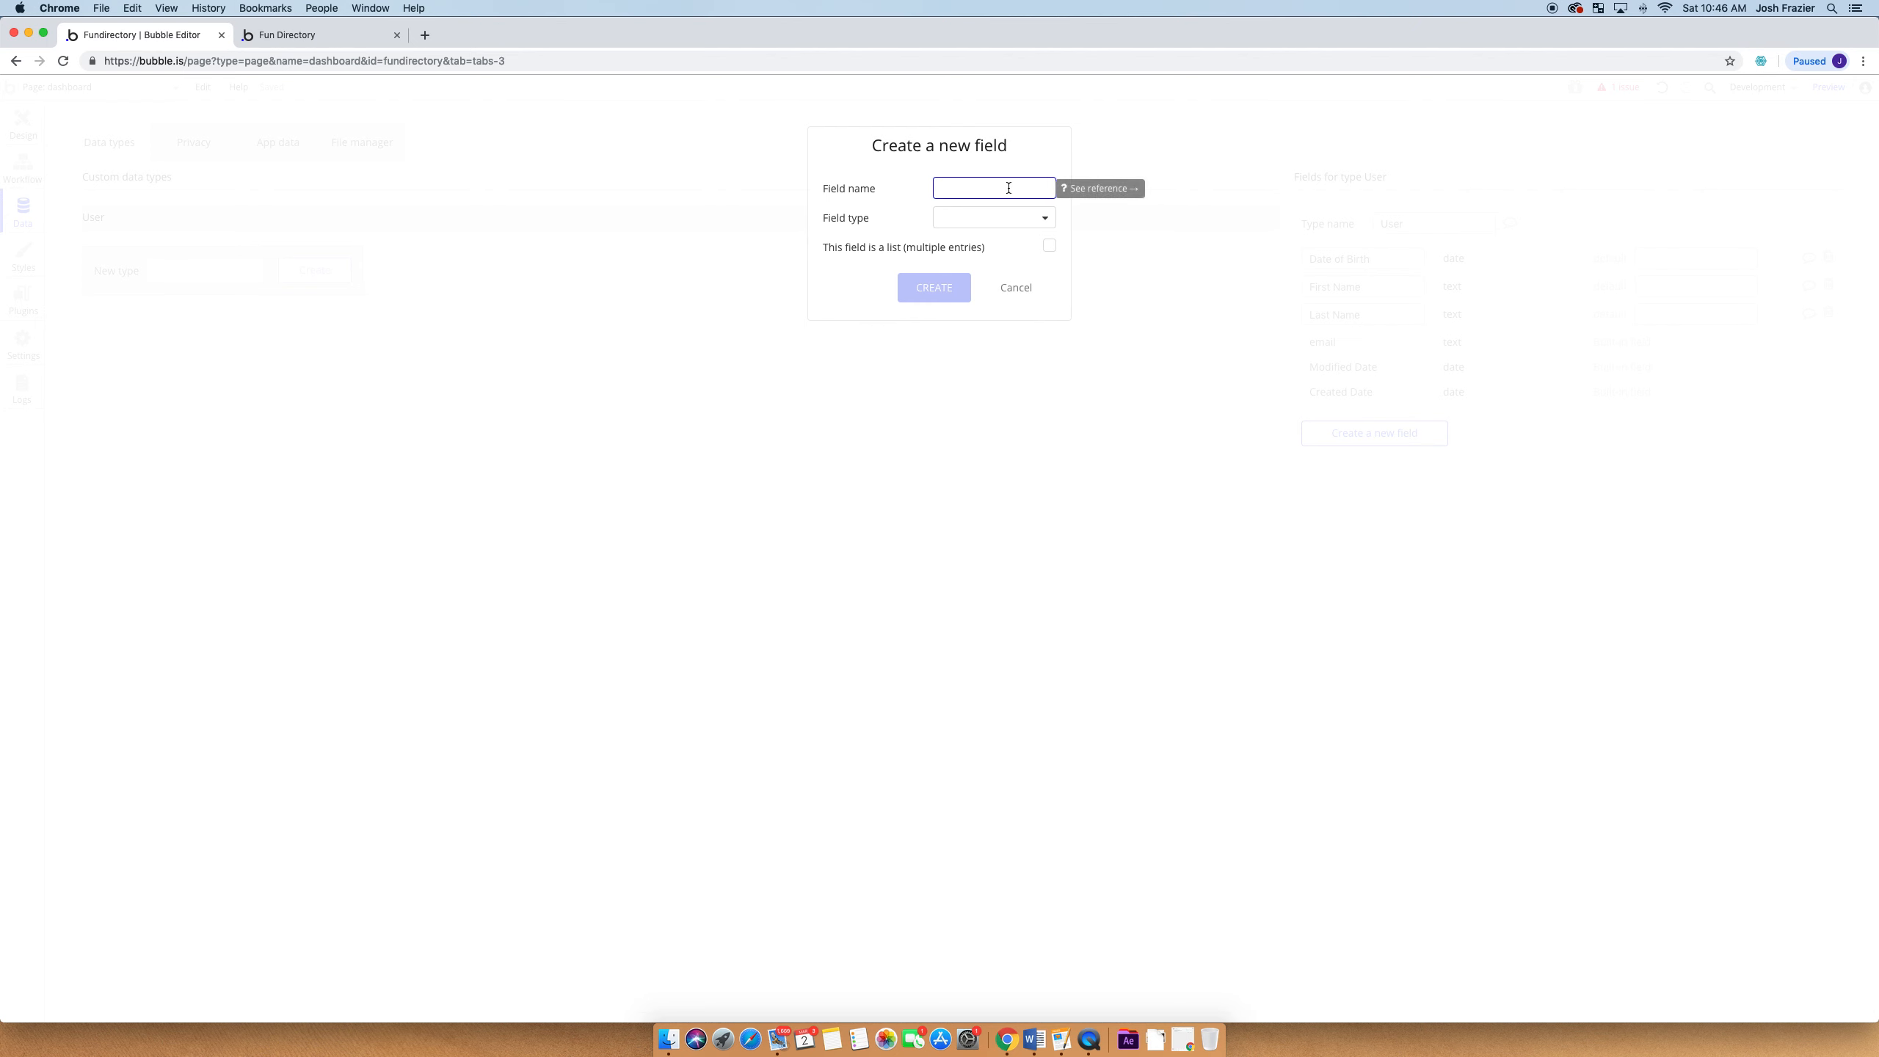
{"action": "type", "text": "Active"}
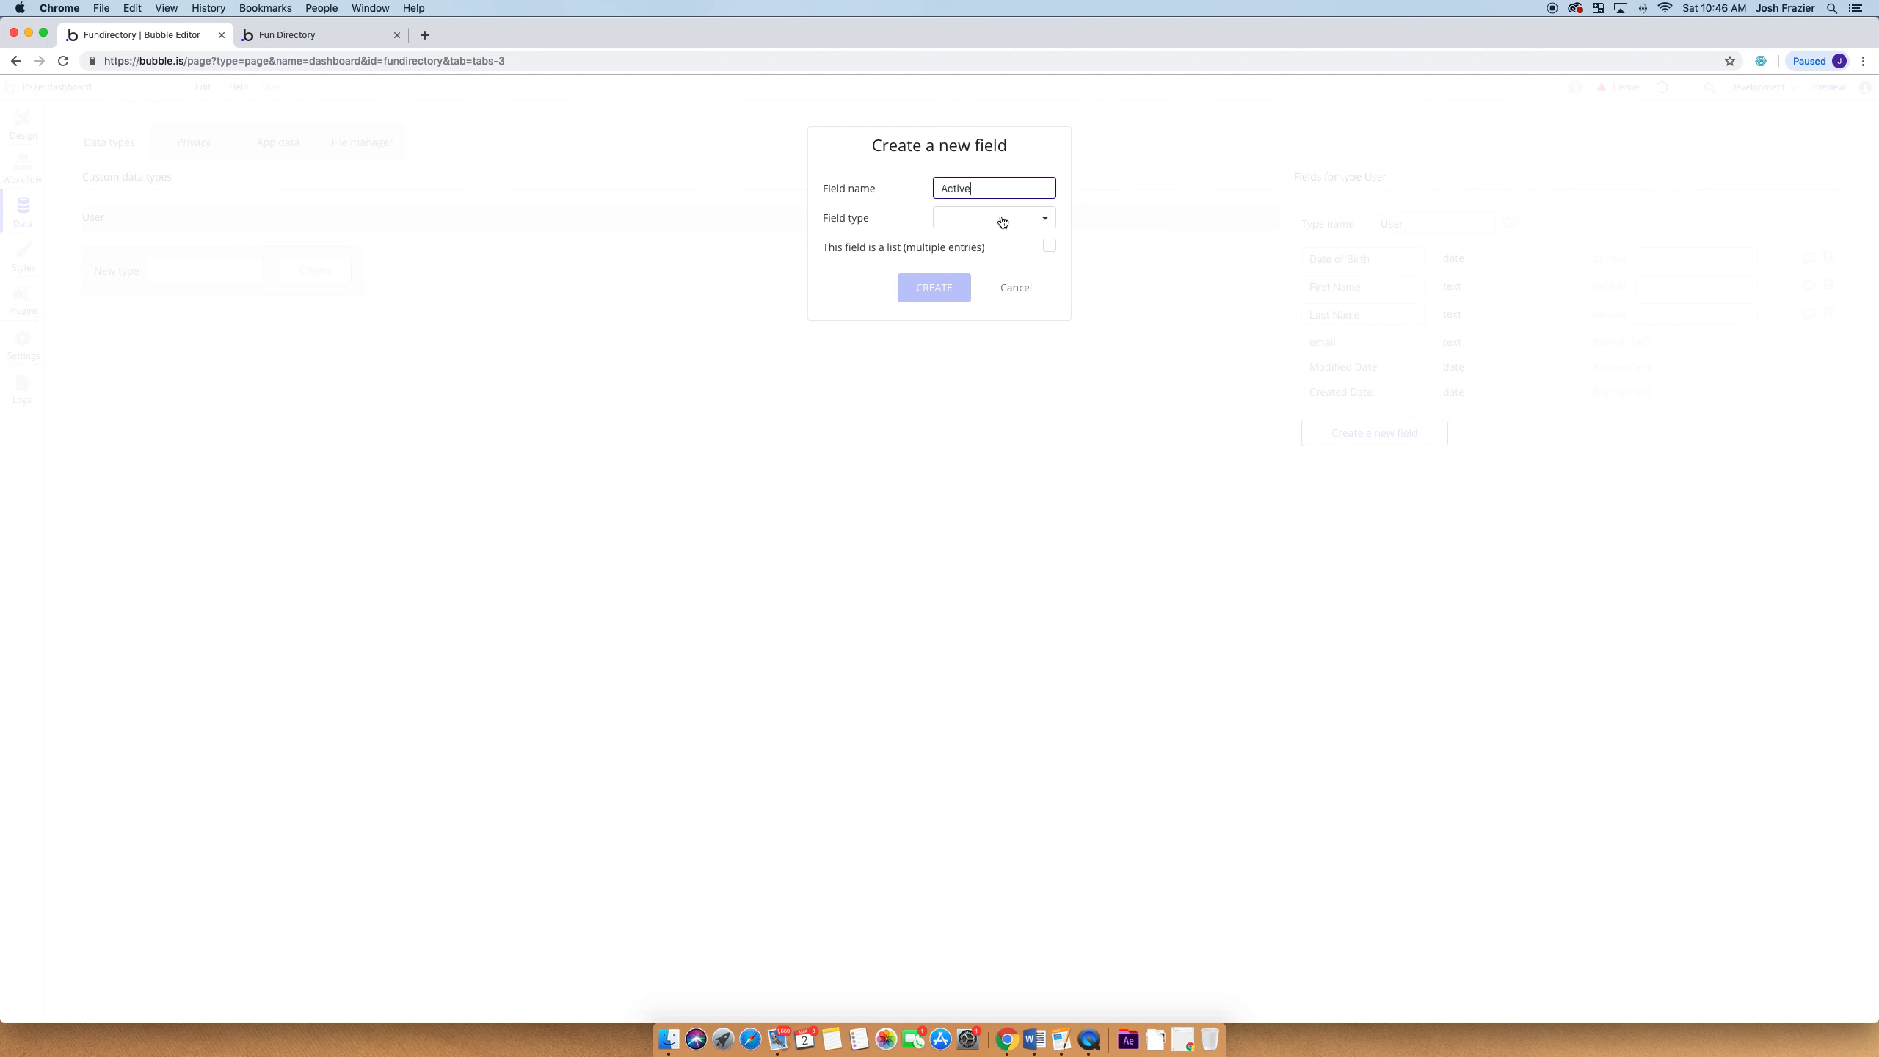
{"action": "left_click", "coordinate": [1002, 220]}
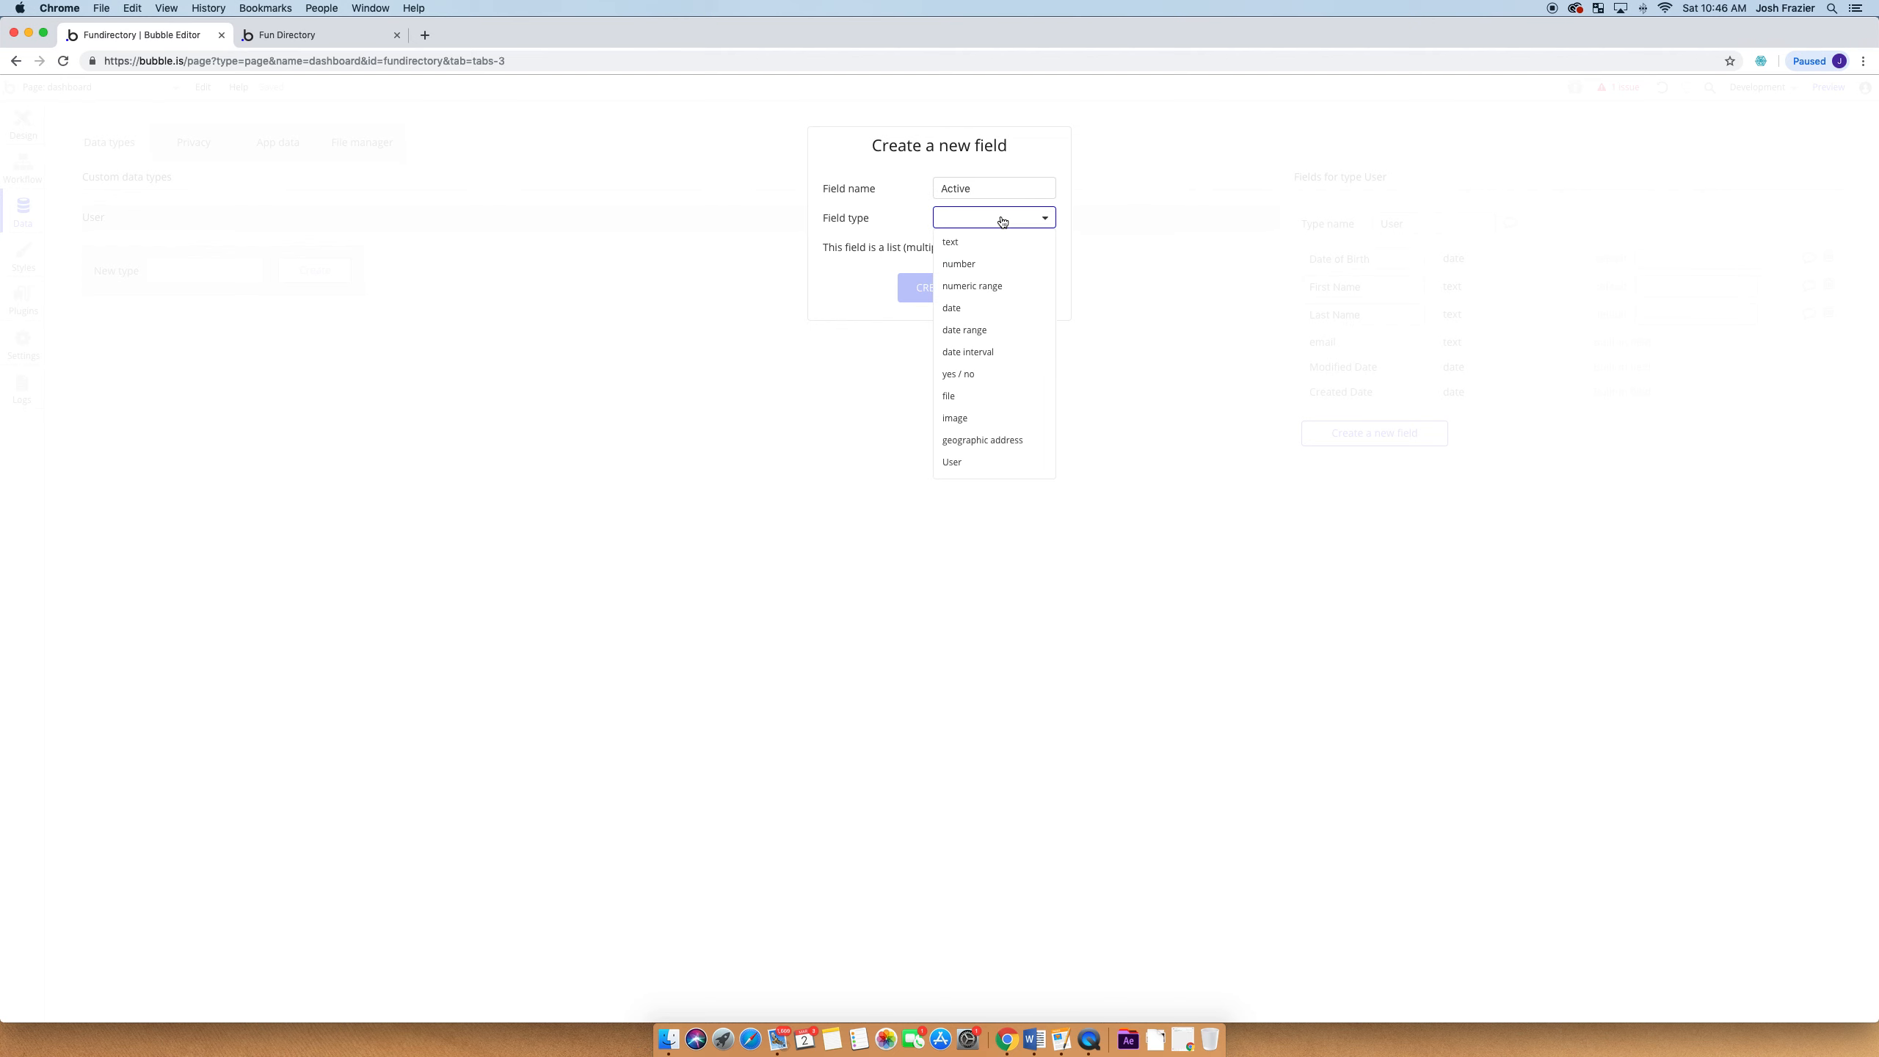
{"action": "left_click", "coordinate": [982, 382]}
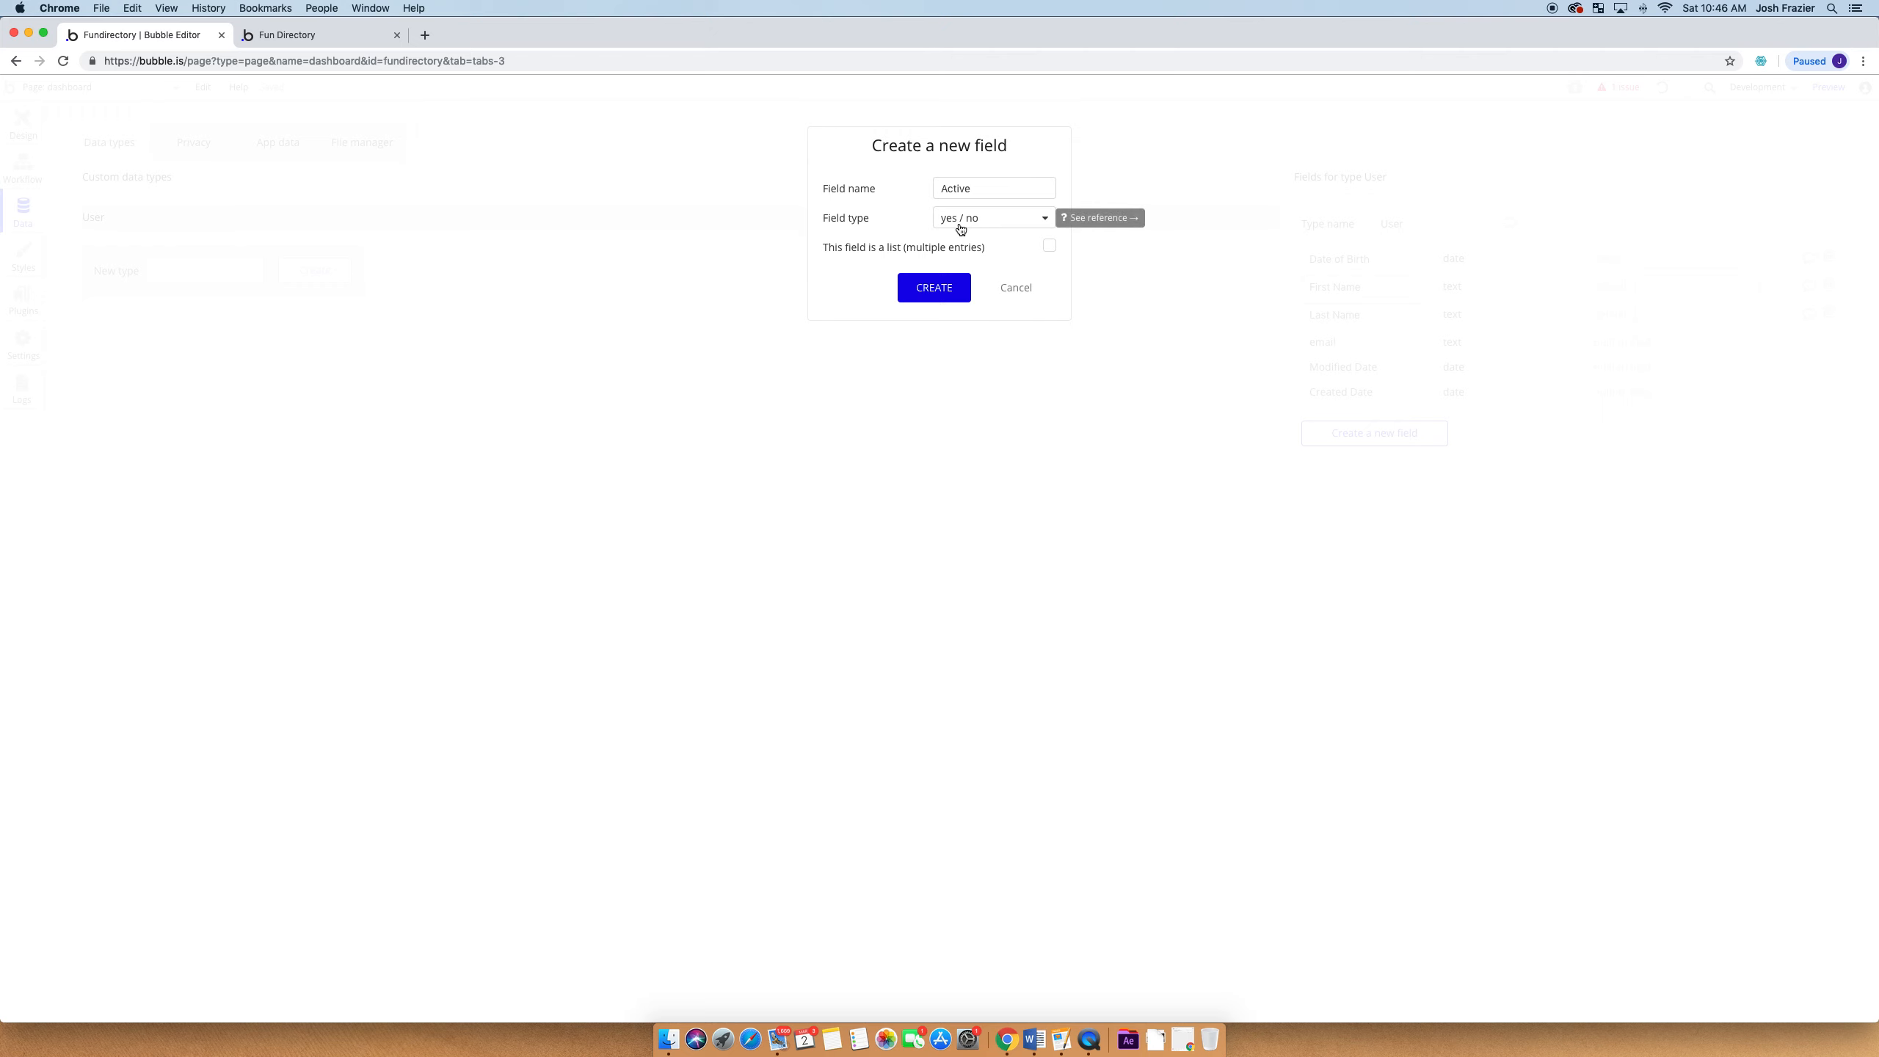
{"action": "left_click", "coordinate": [934, 287]}
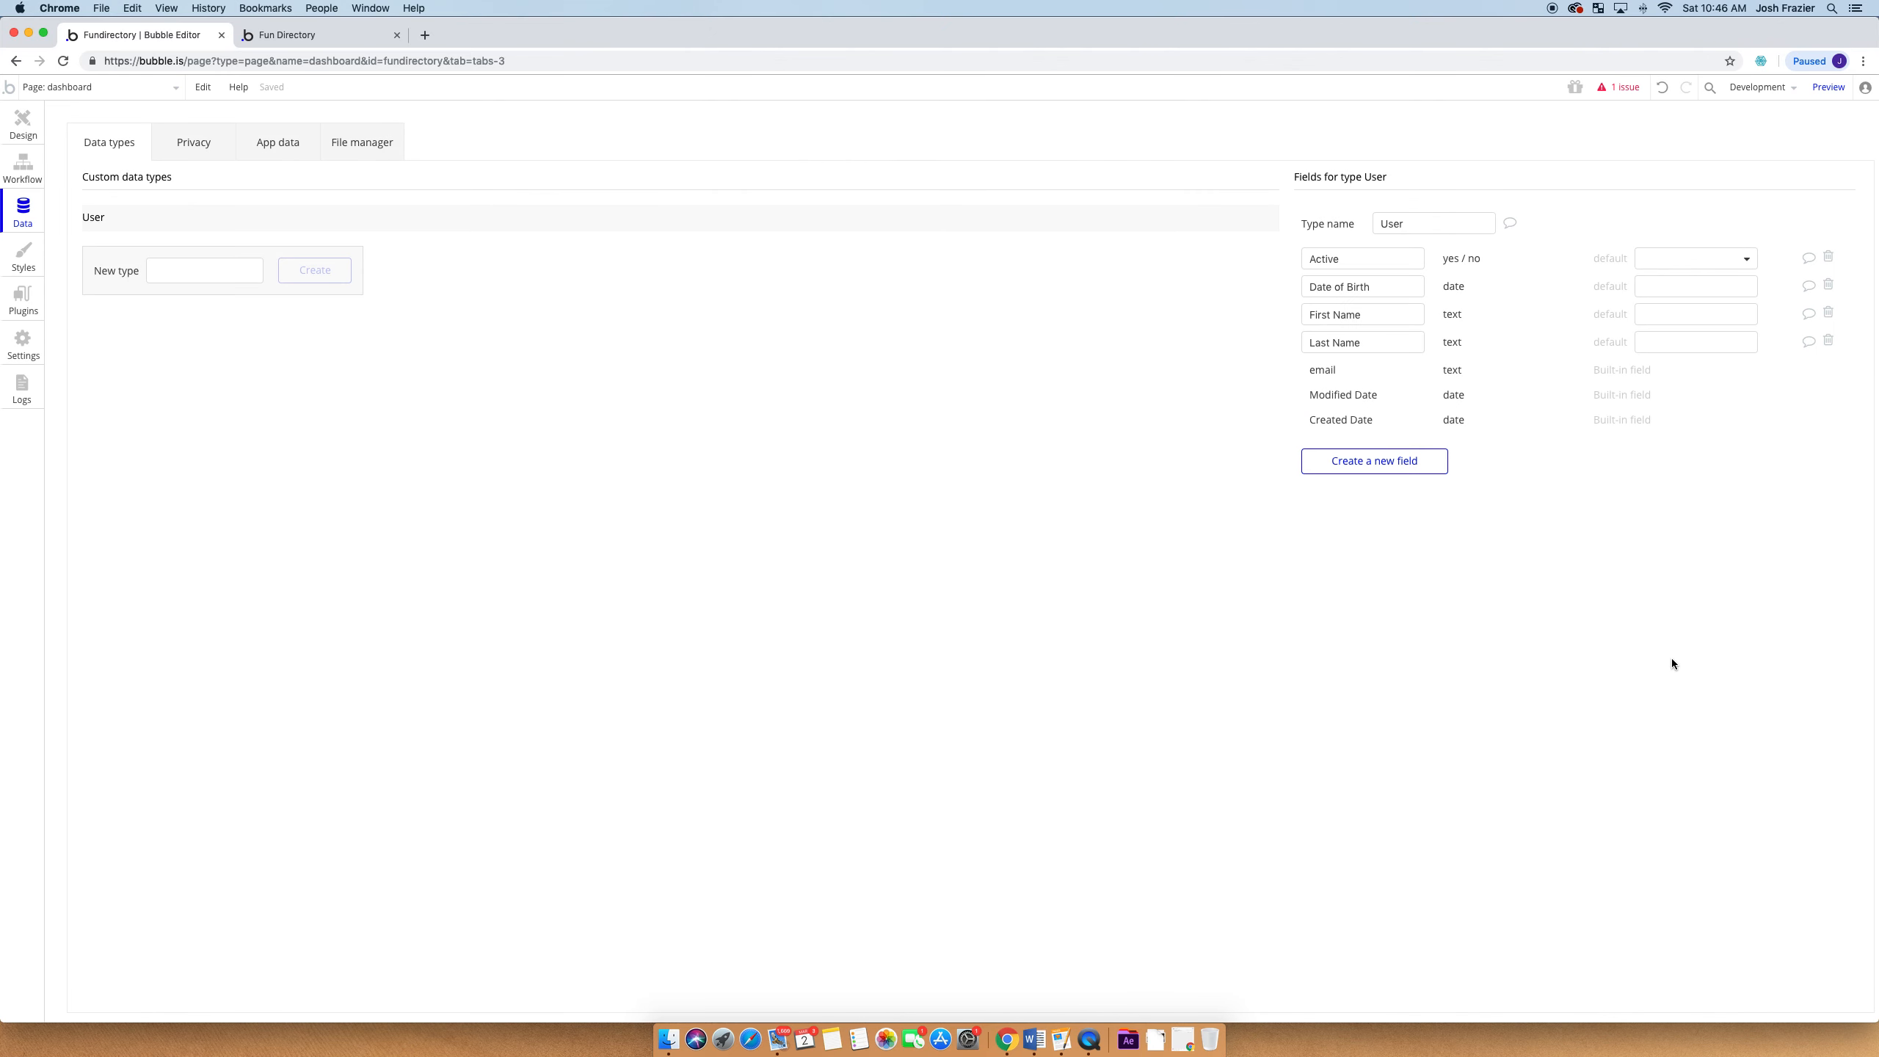
Create a Profile Image field of type image on the User data type
{"action": "left_click", "coordinate": [1378, 459]}
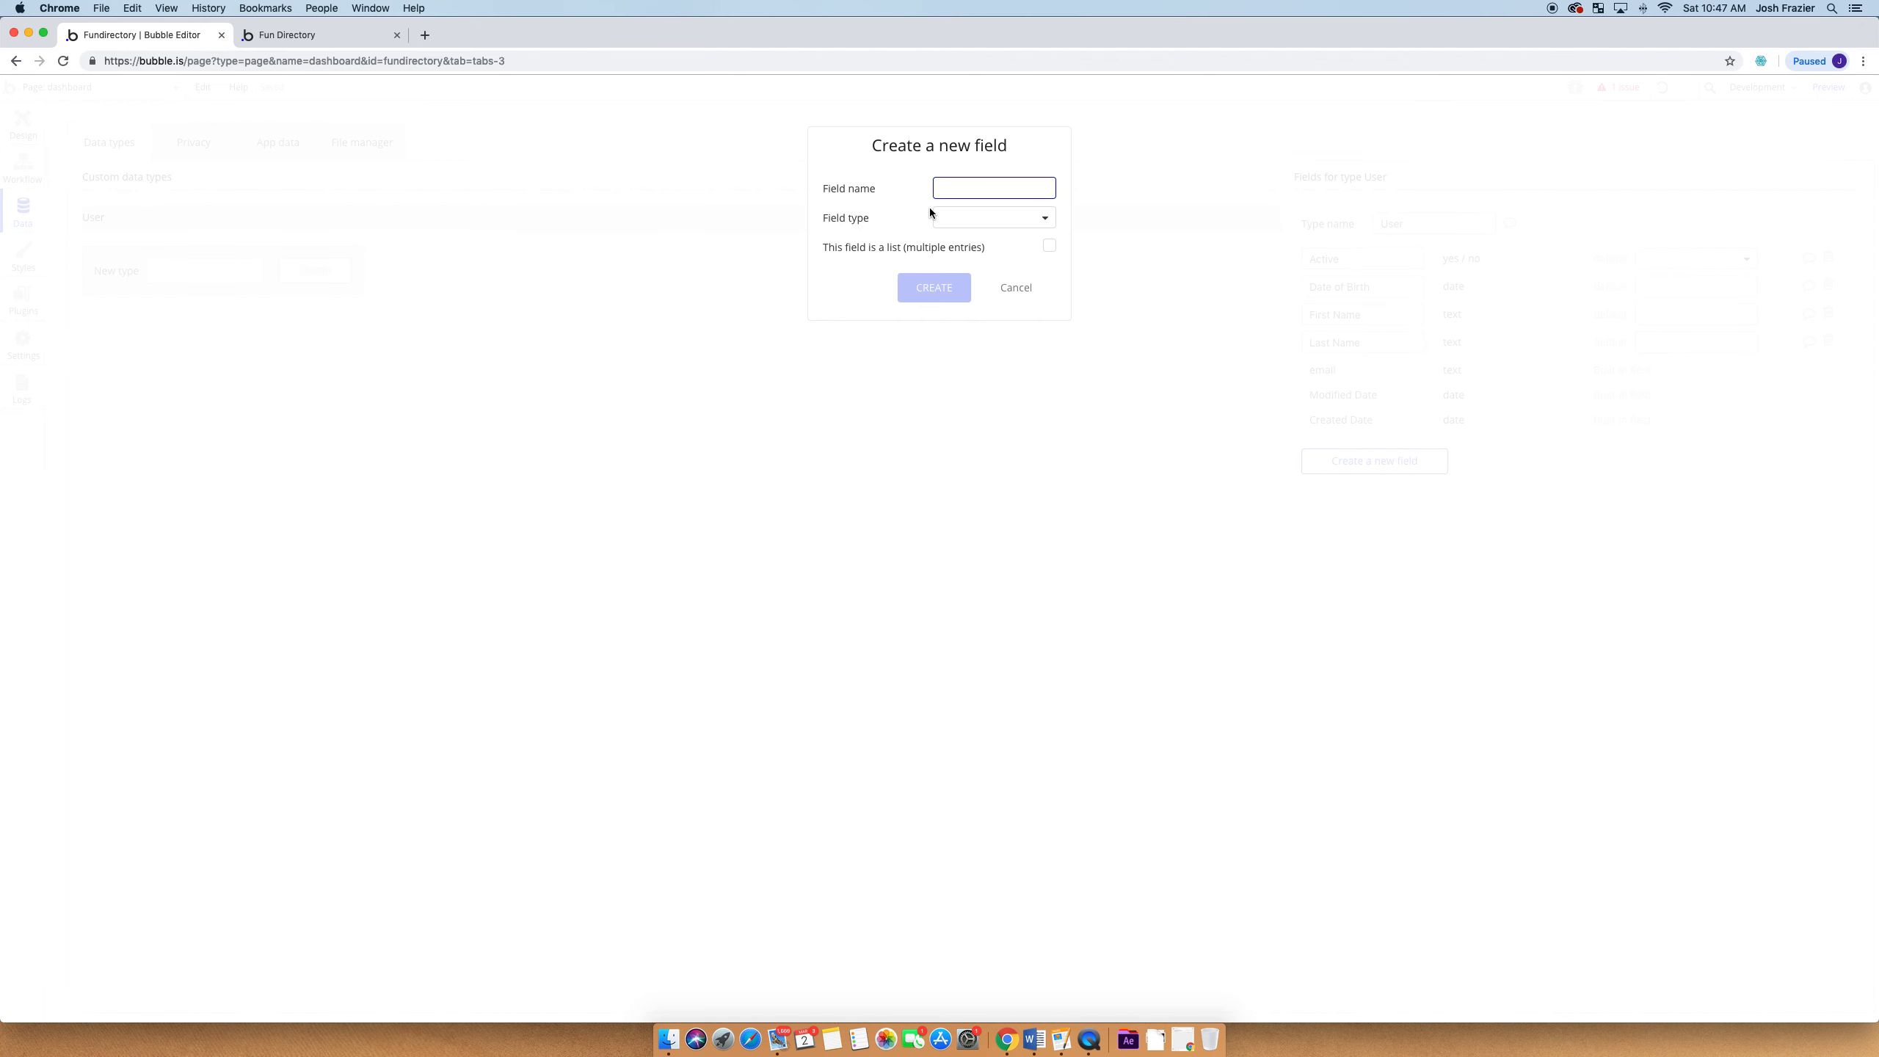
{"action": "type", "text": "Profile"}
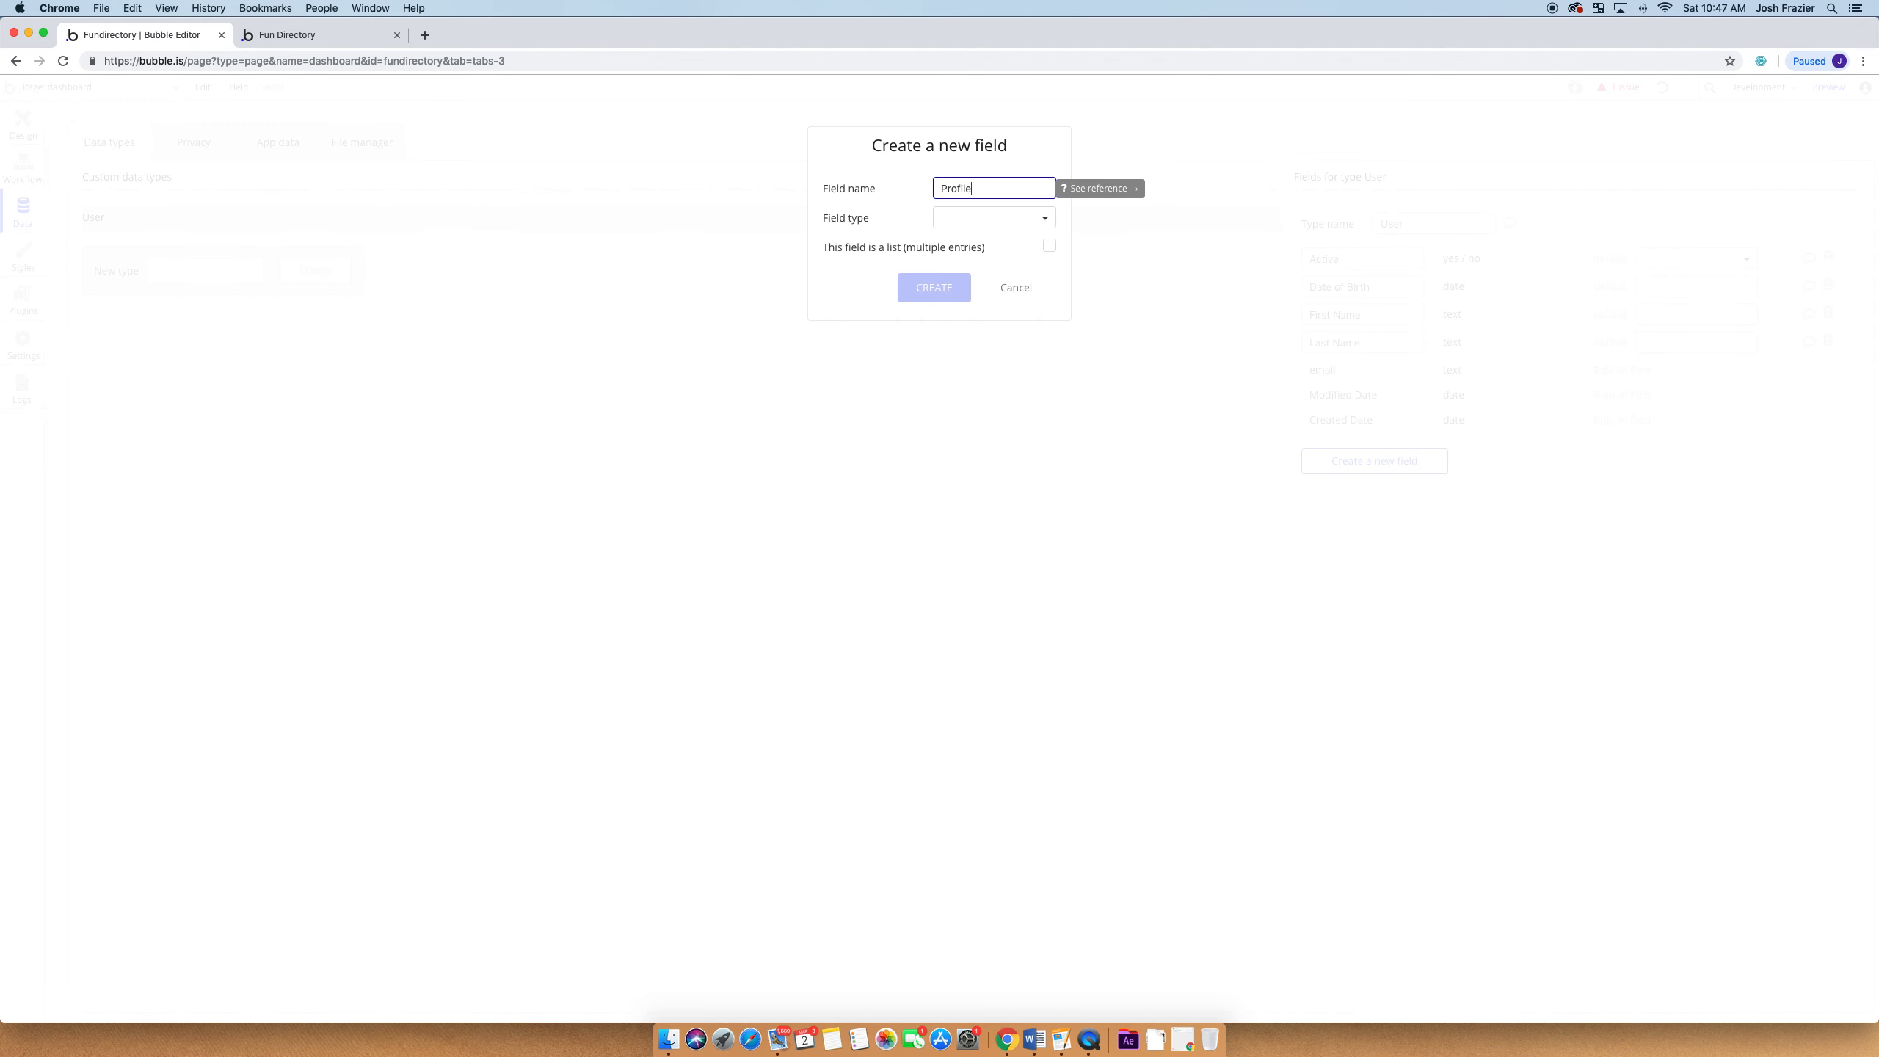
{"action": "type", "text": " Image"}
{"action": "left_click", "coordinate": [1000, 217]}
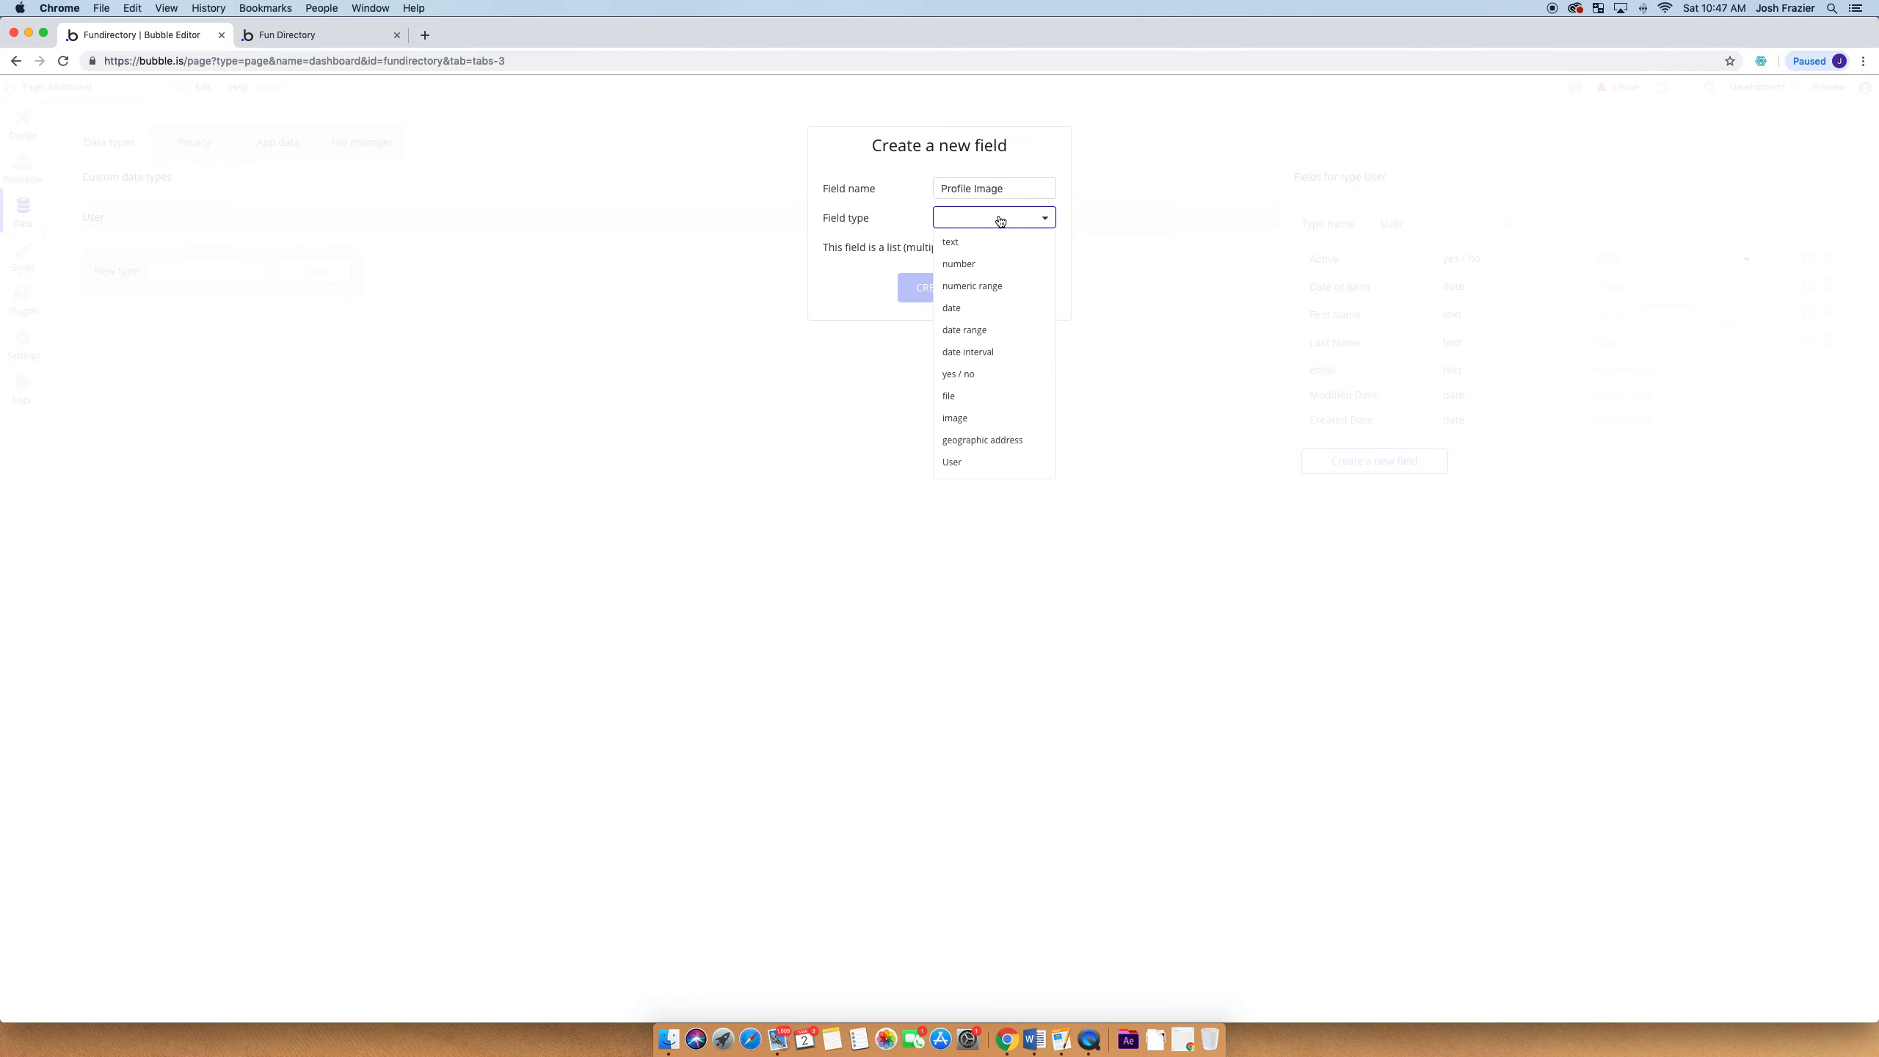
{"action": "left_click", "coordinate": [954, 418]}
{"action": "left_click", "coordinate": [933, 289]}
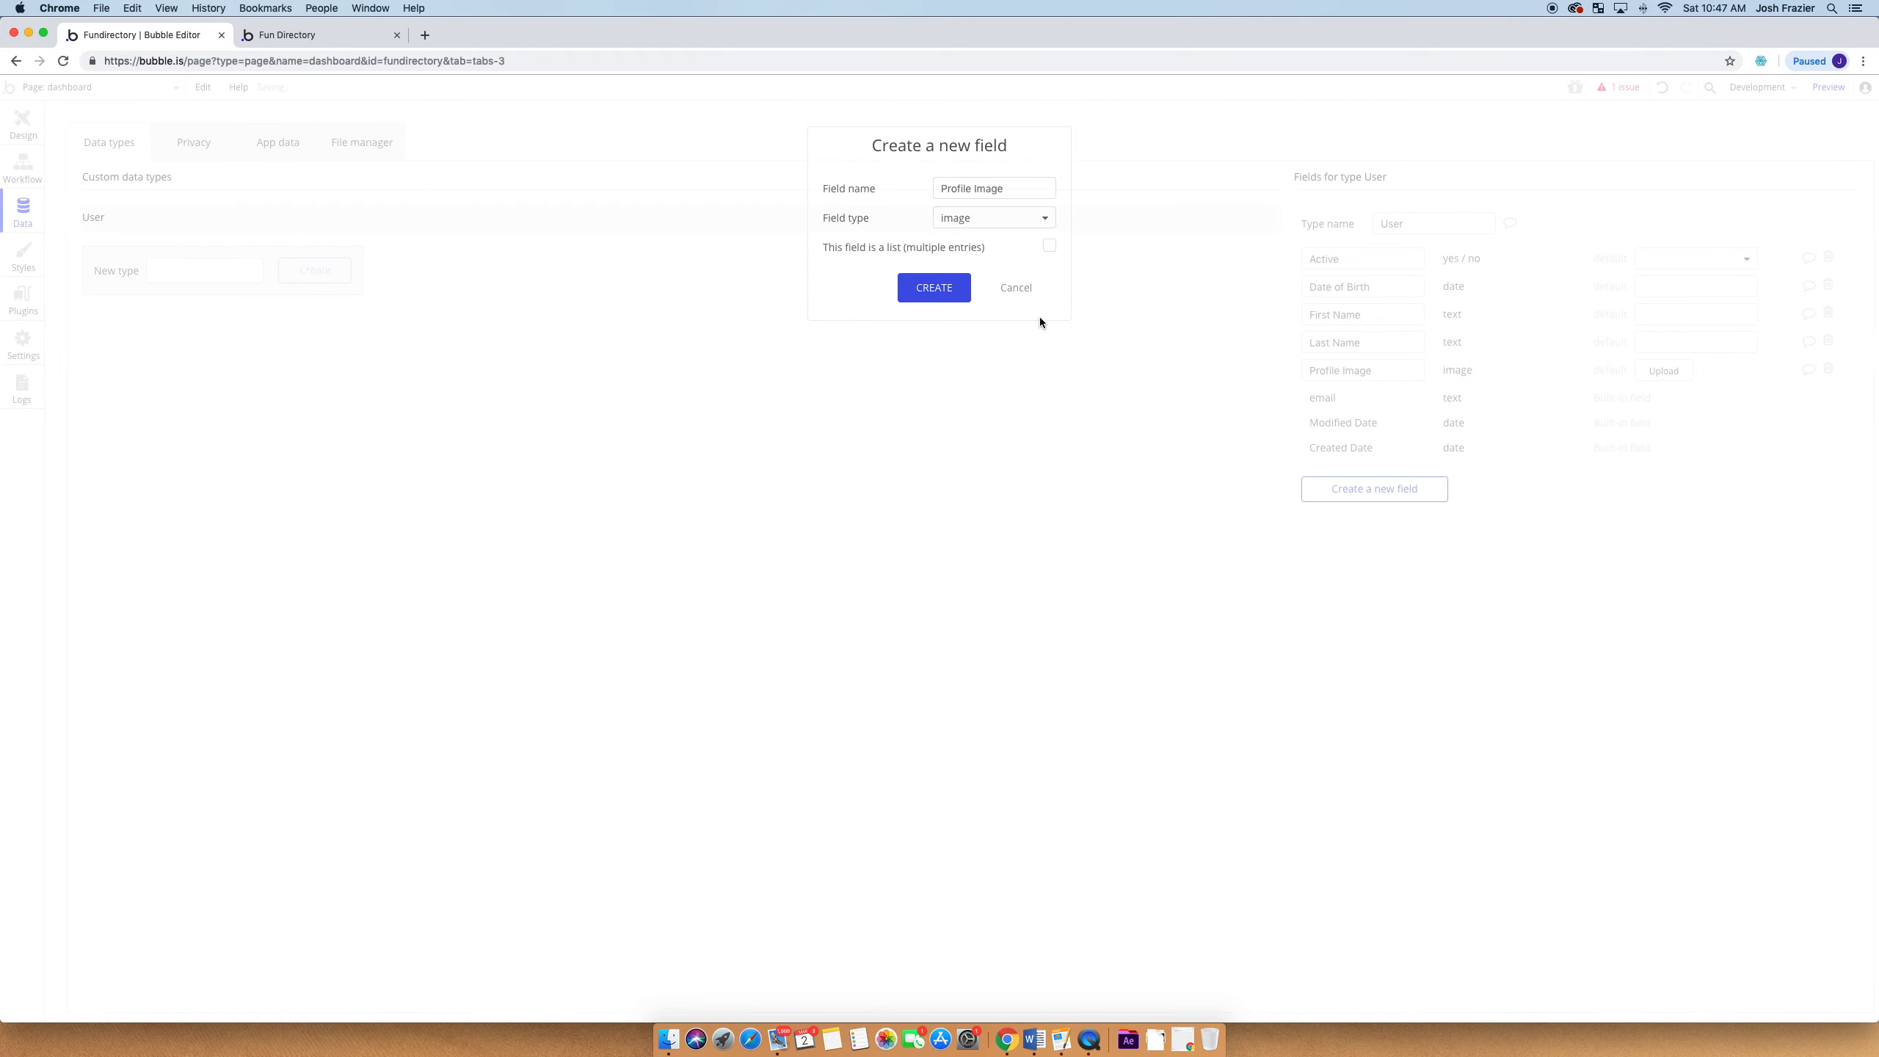
Add a text field named Phone Number to the User data type
{"action": "left_click", "coordinate": [1350, 490]}
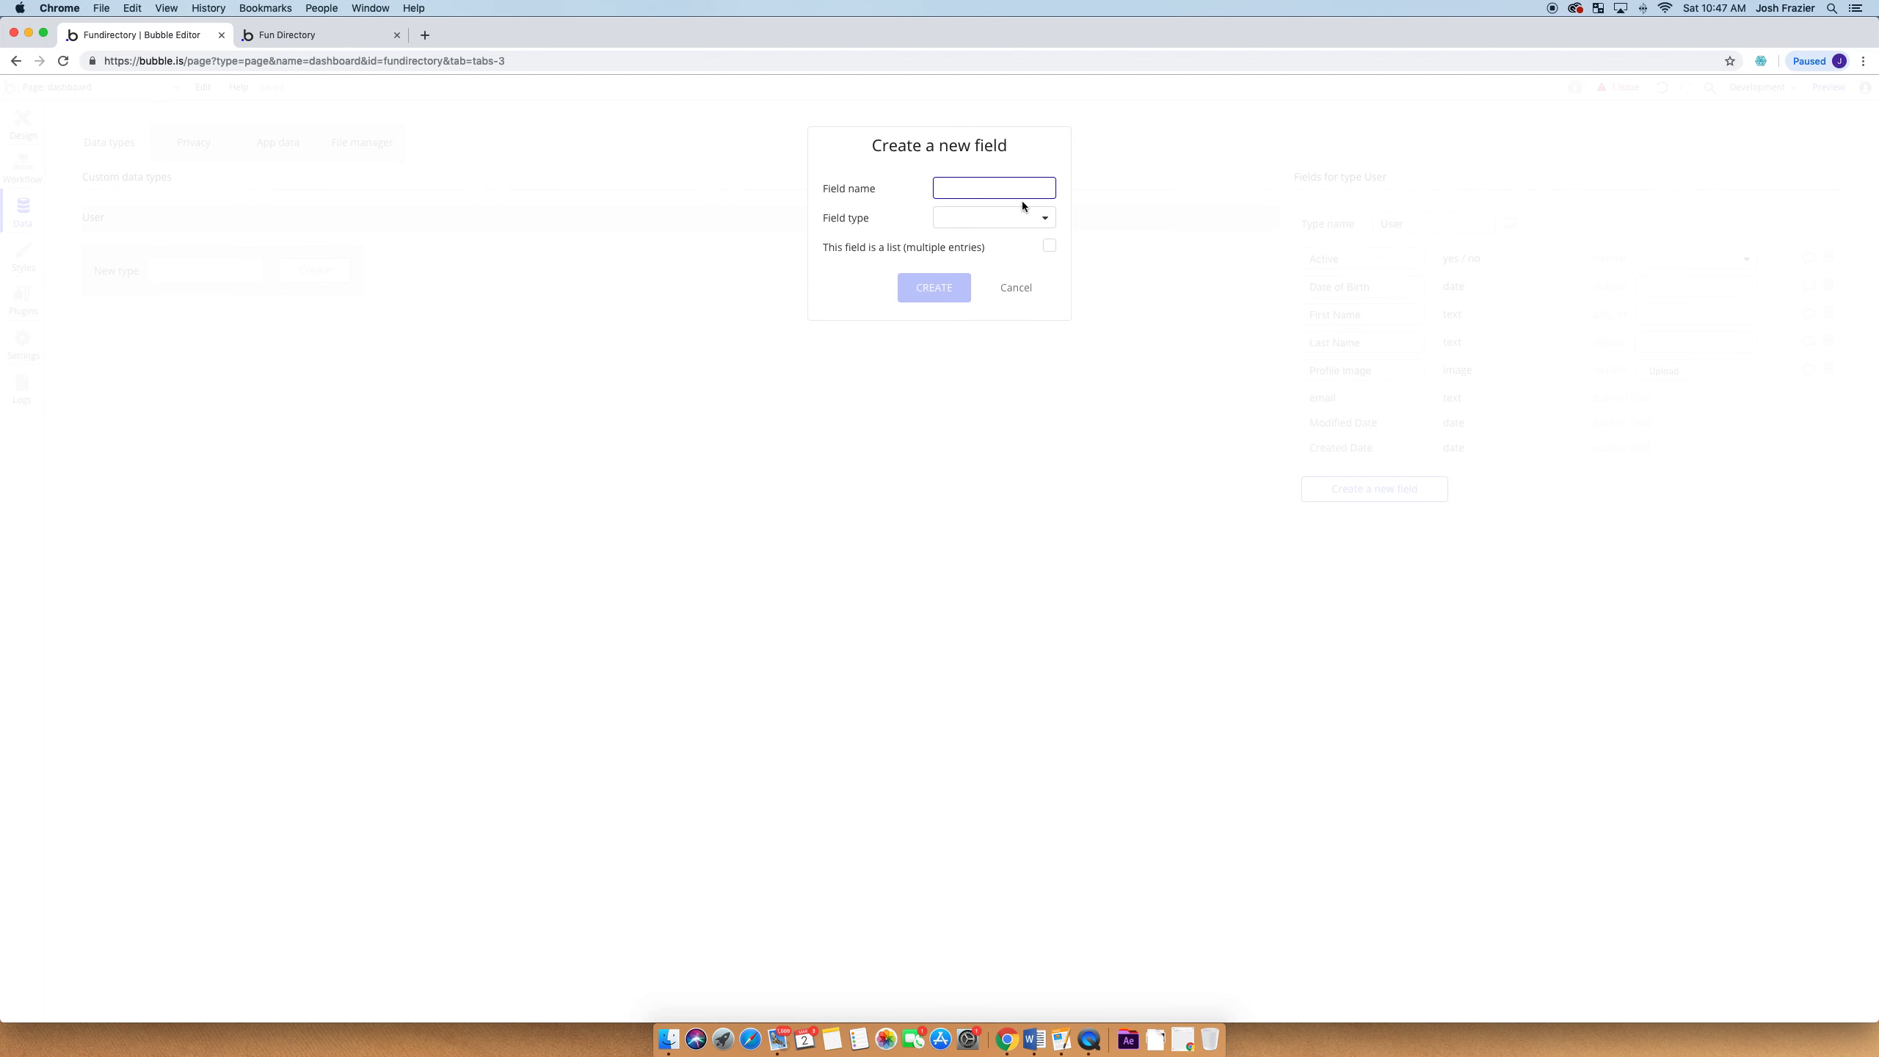
{"action": "type", "text": "Phone NUmber"}
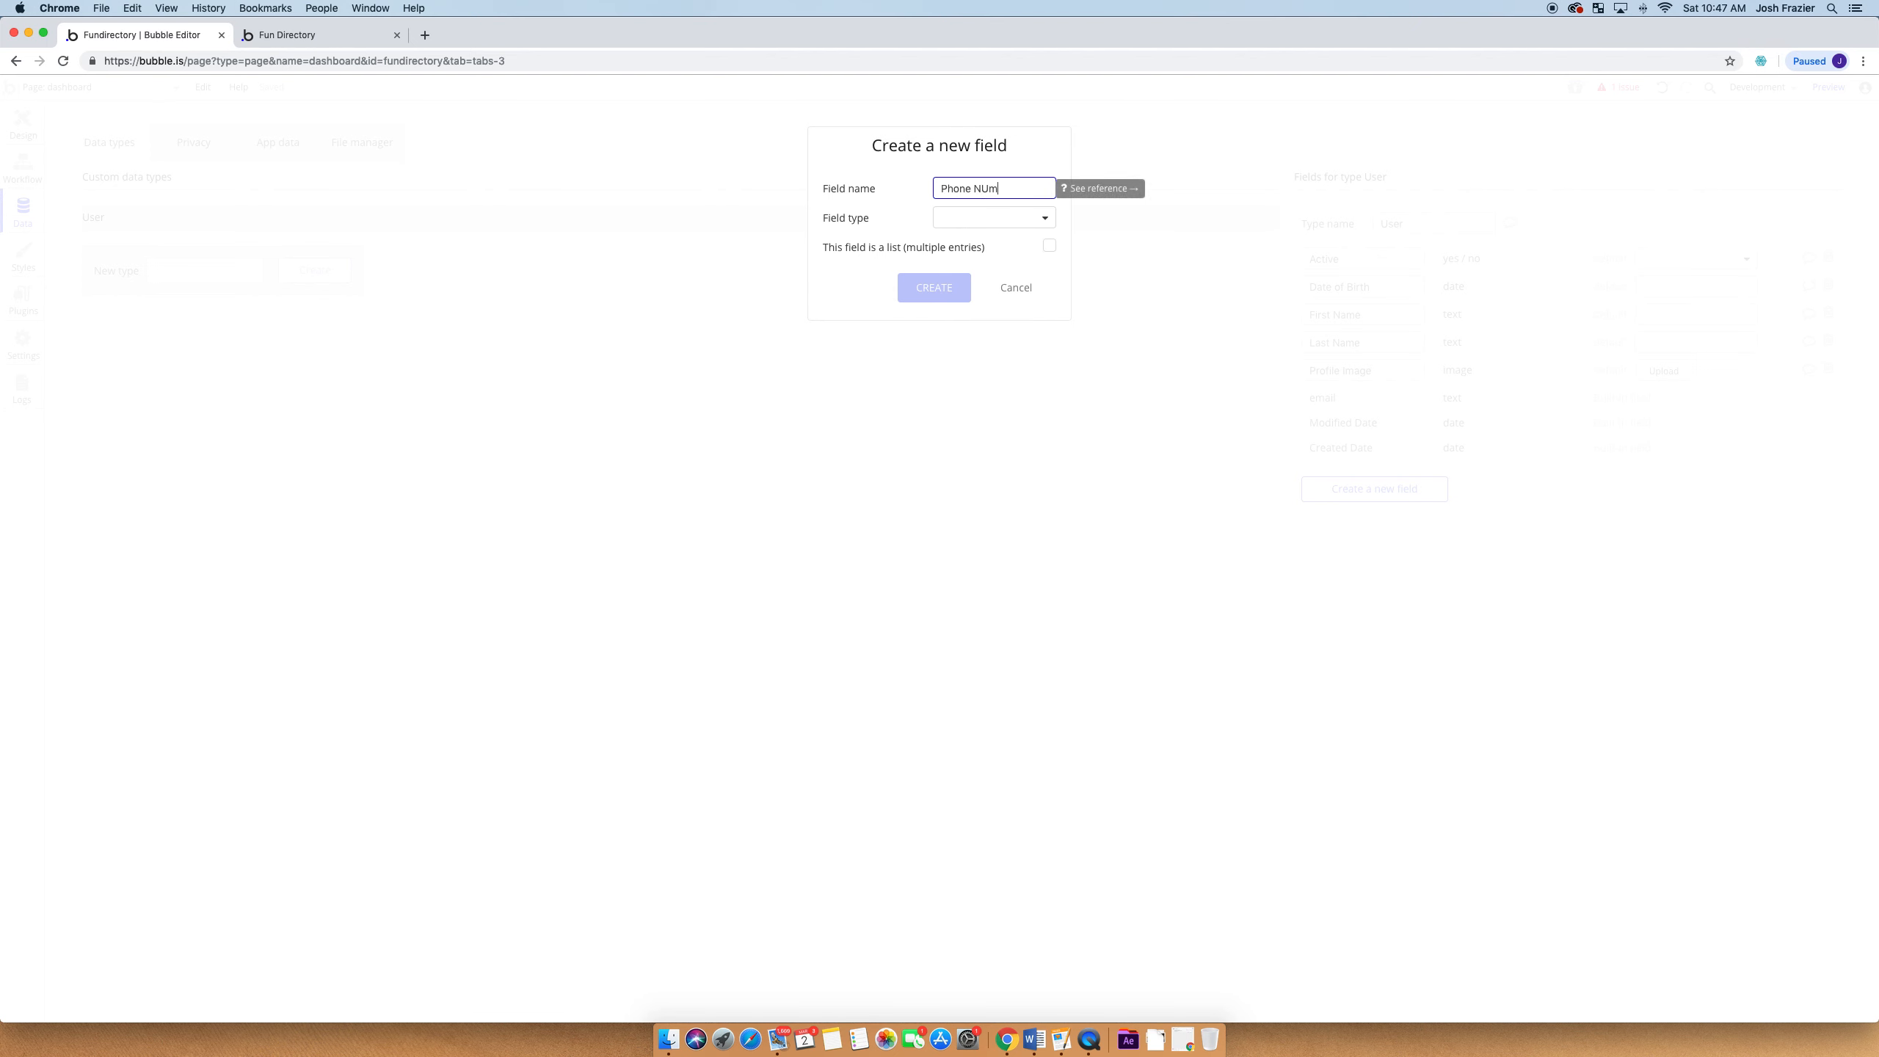
{"action": "key", "text": "BackSpace"}
{"action": "key", "text": "BackSpace"}
{"action": "type", "text": "umbe"}
{"action": "left_click", "coordinate": [998, 217]}
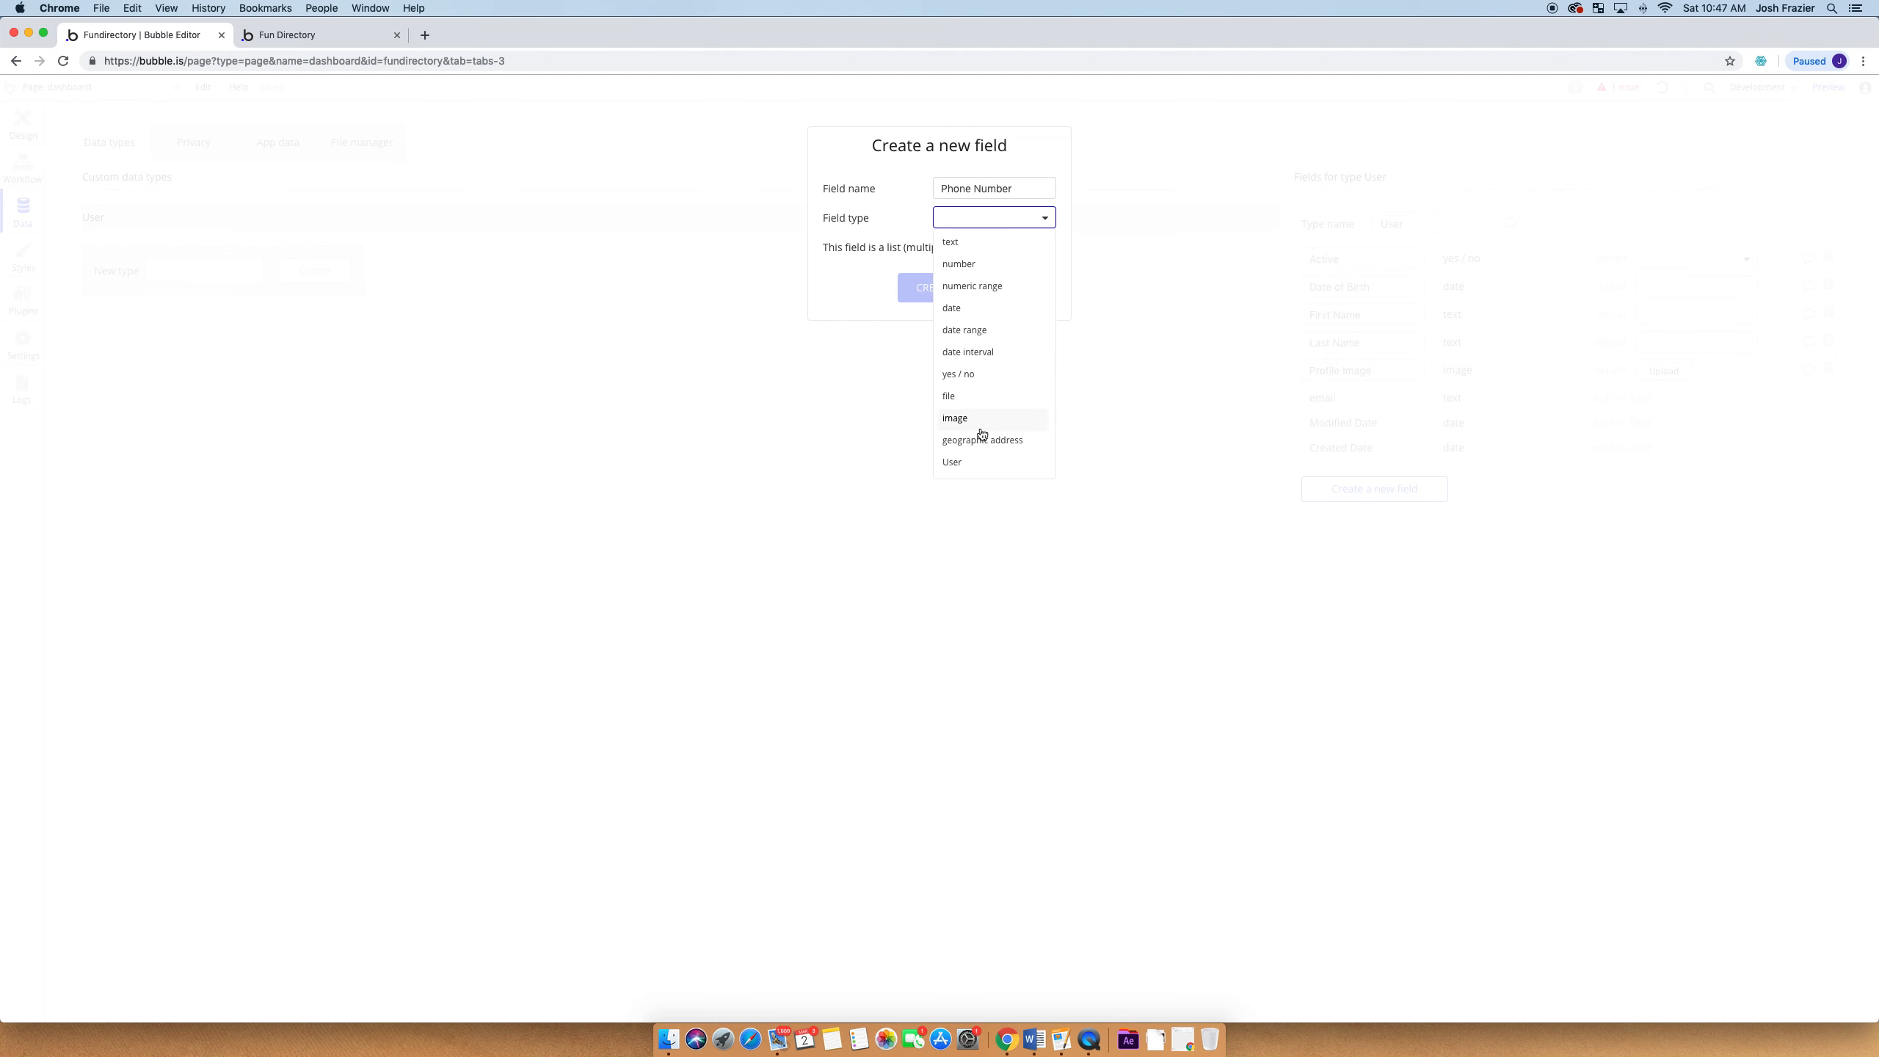
{"action": "left_click", "coordinate": [958, 243]}
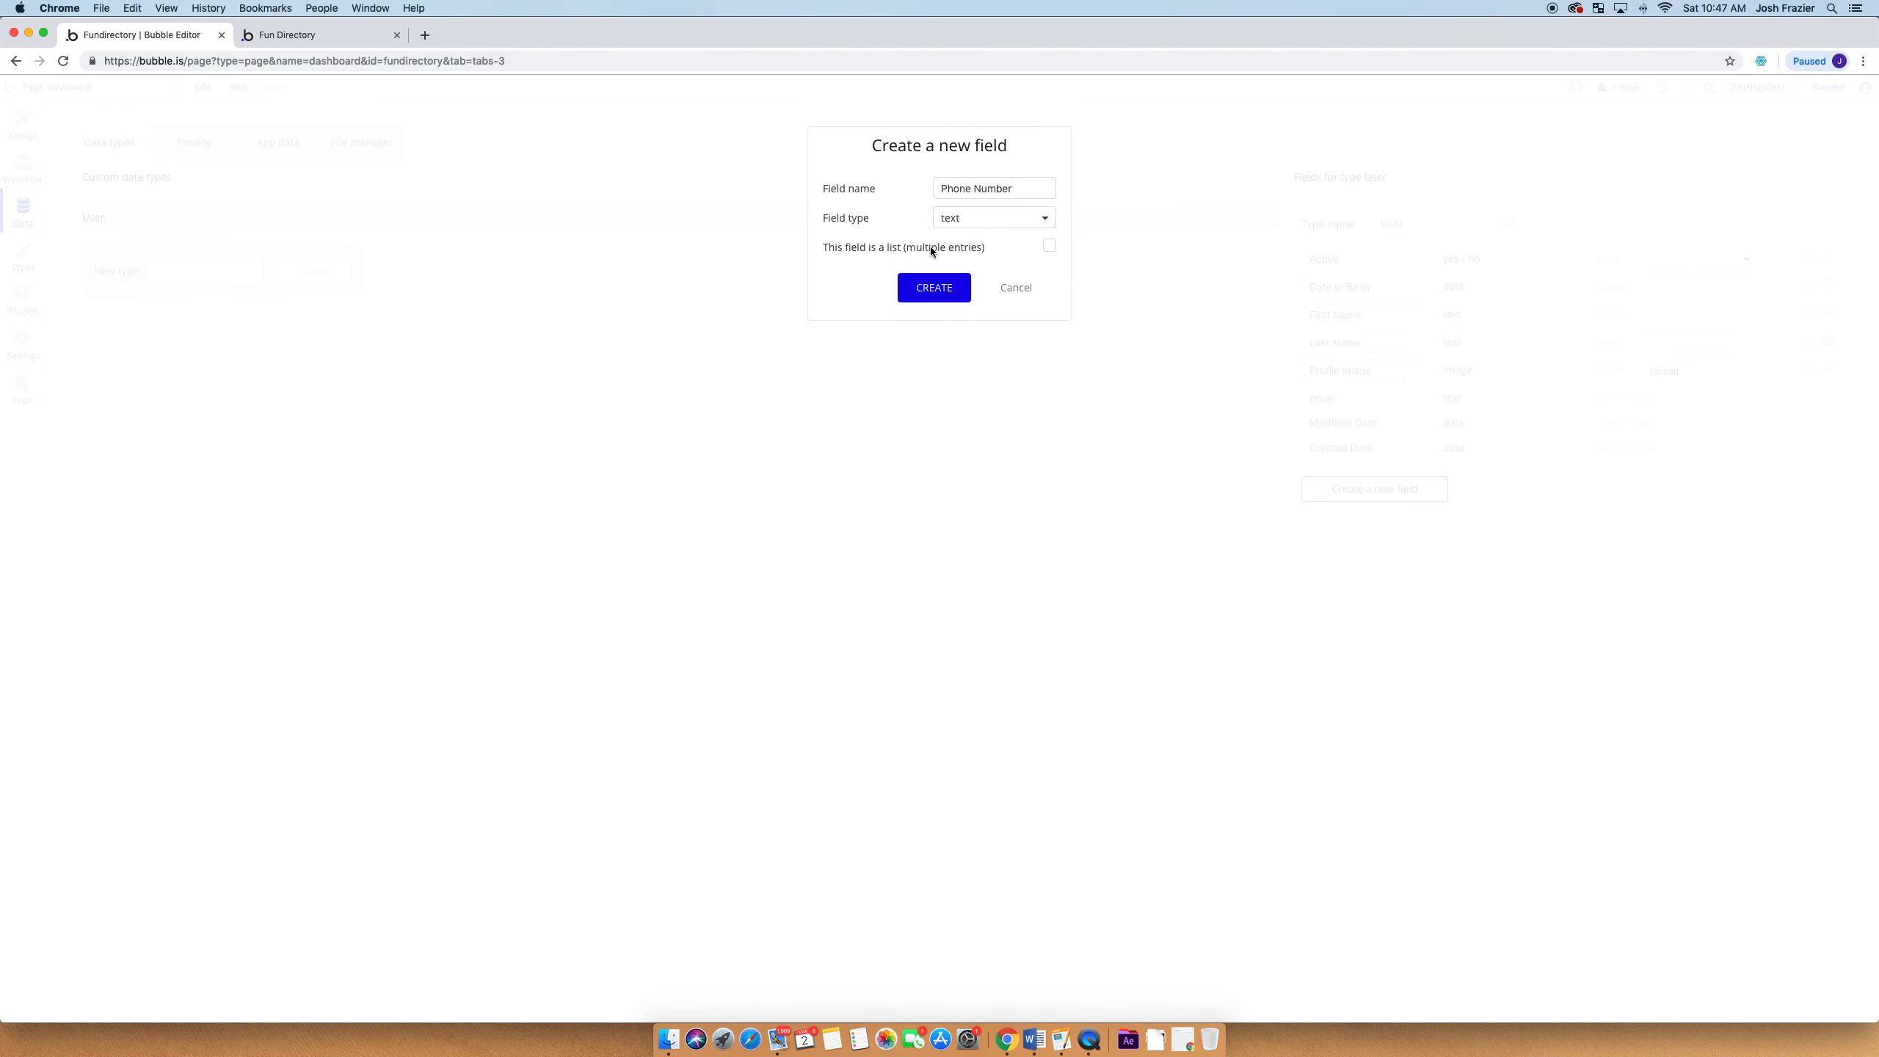
{"action": "left_click", "coordinate": [934, 287]}
Create an Address field of type geographic address on the User data type
{"action": "left_click", "coordinate": [1374, 516]}
{"action": "type", "text": "Address"}
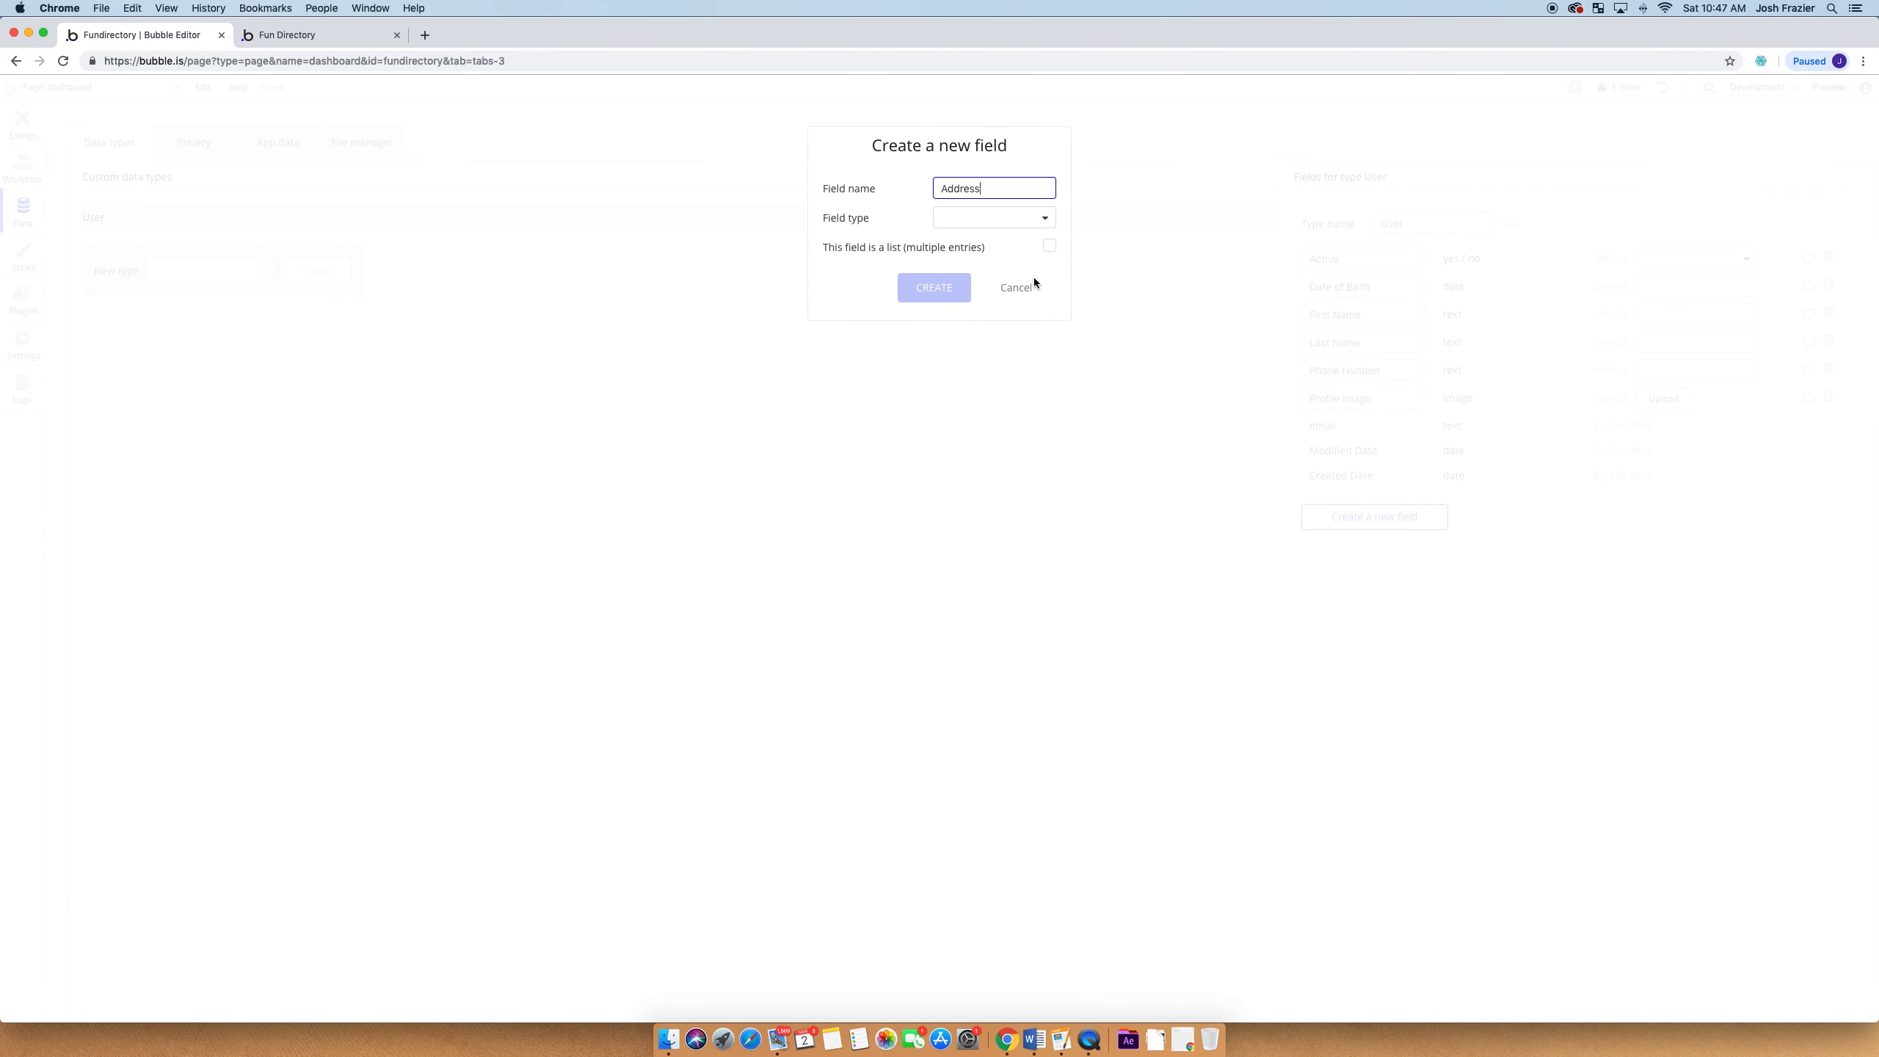
{"action": "left_click", "coordinate": [991, 215]}
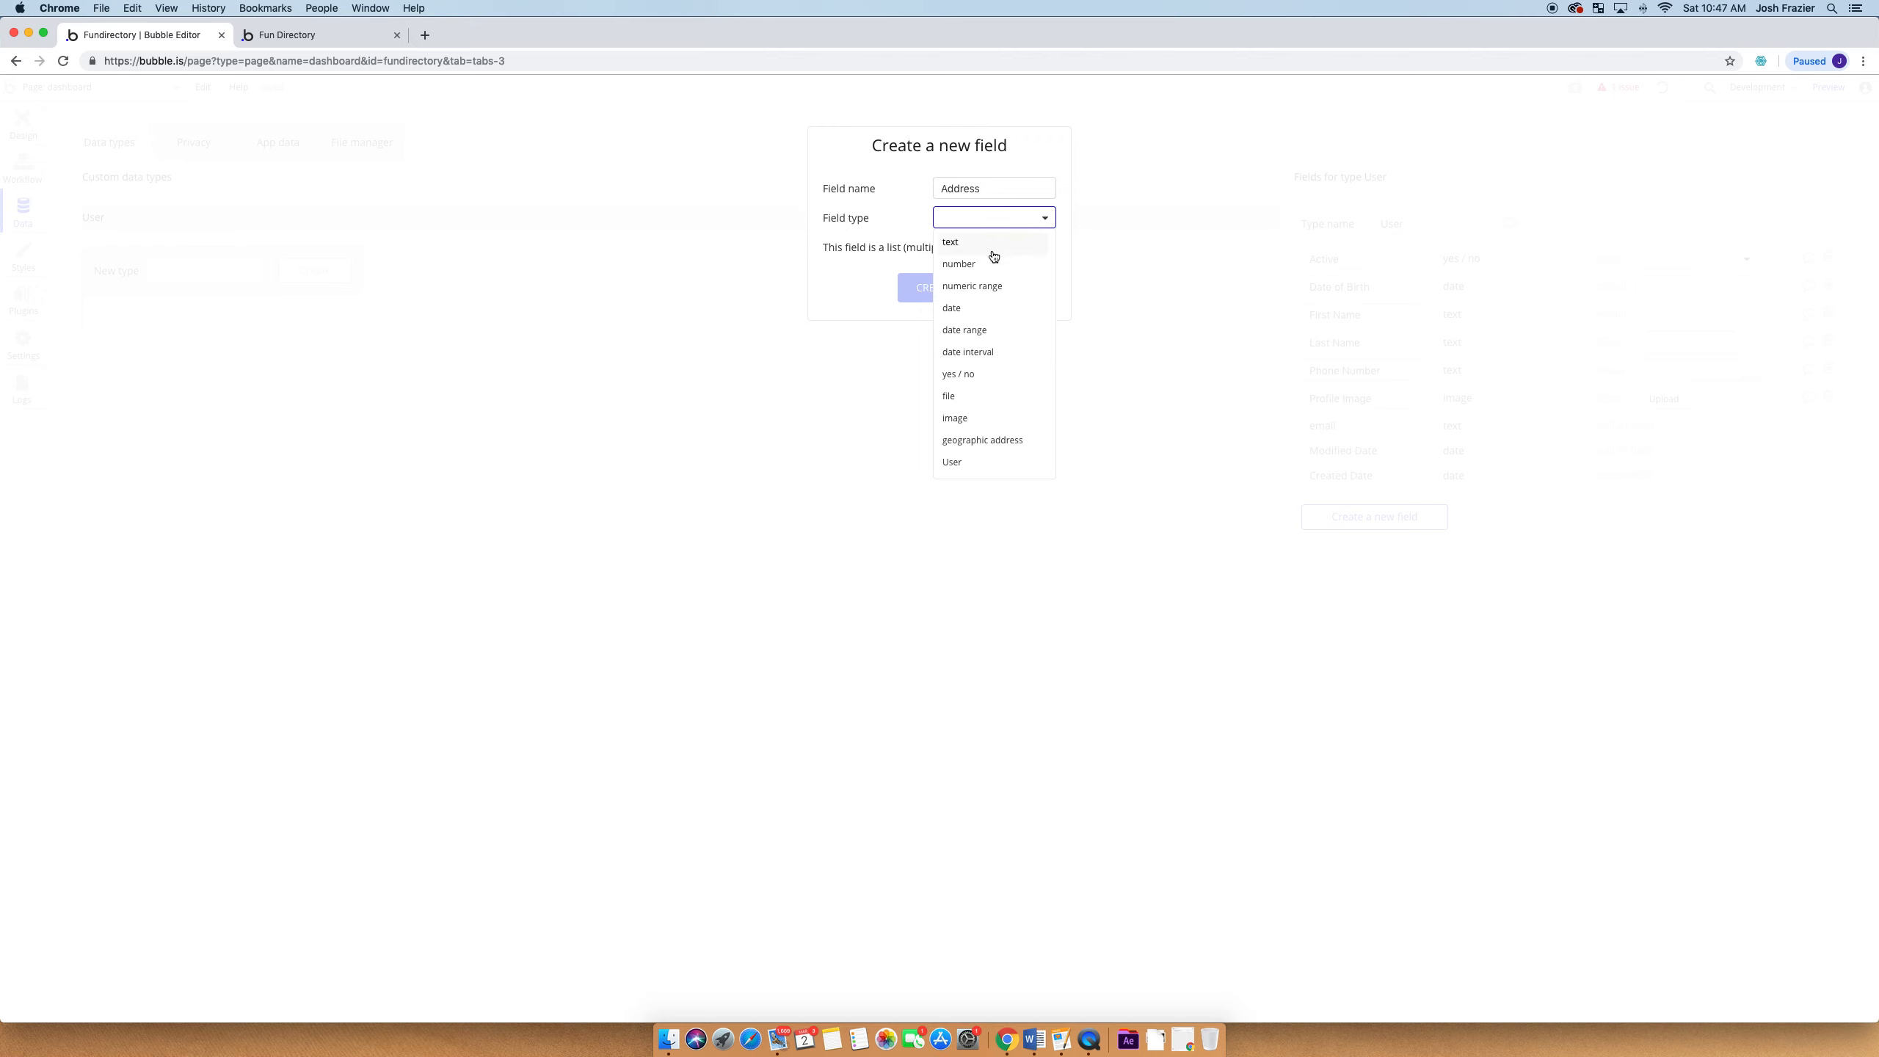
{"action": "left_click", "coordinate": [993, 439]}
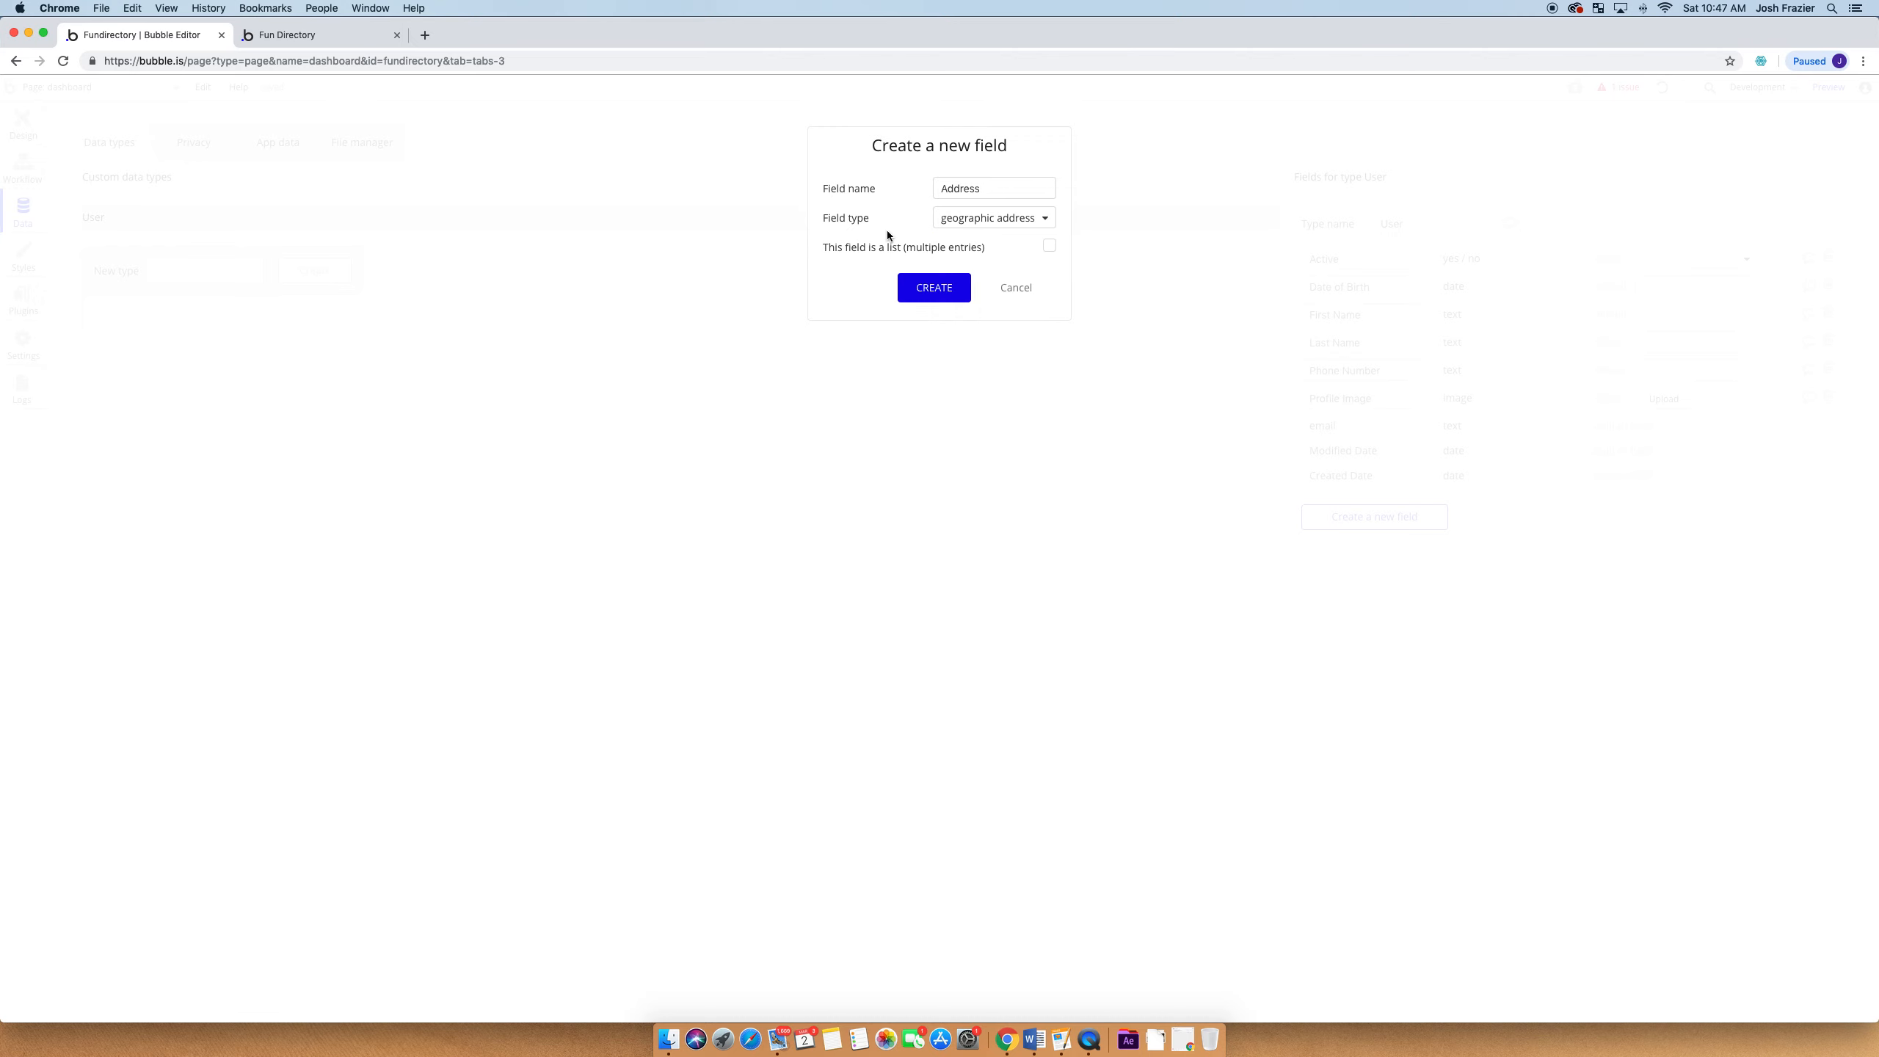
{"action": "left_click", "coordinate": [934, 289]}
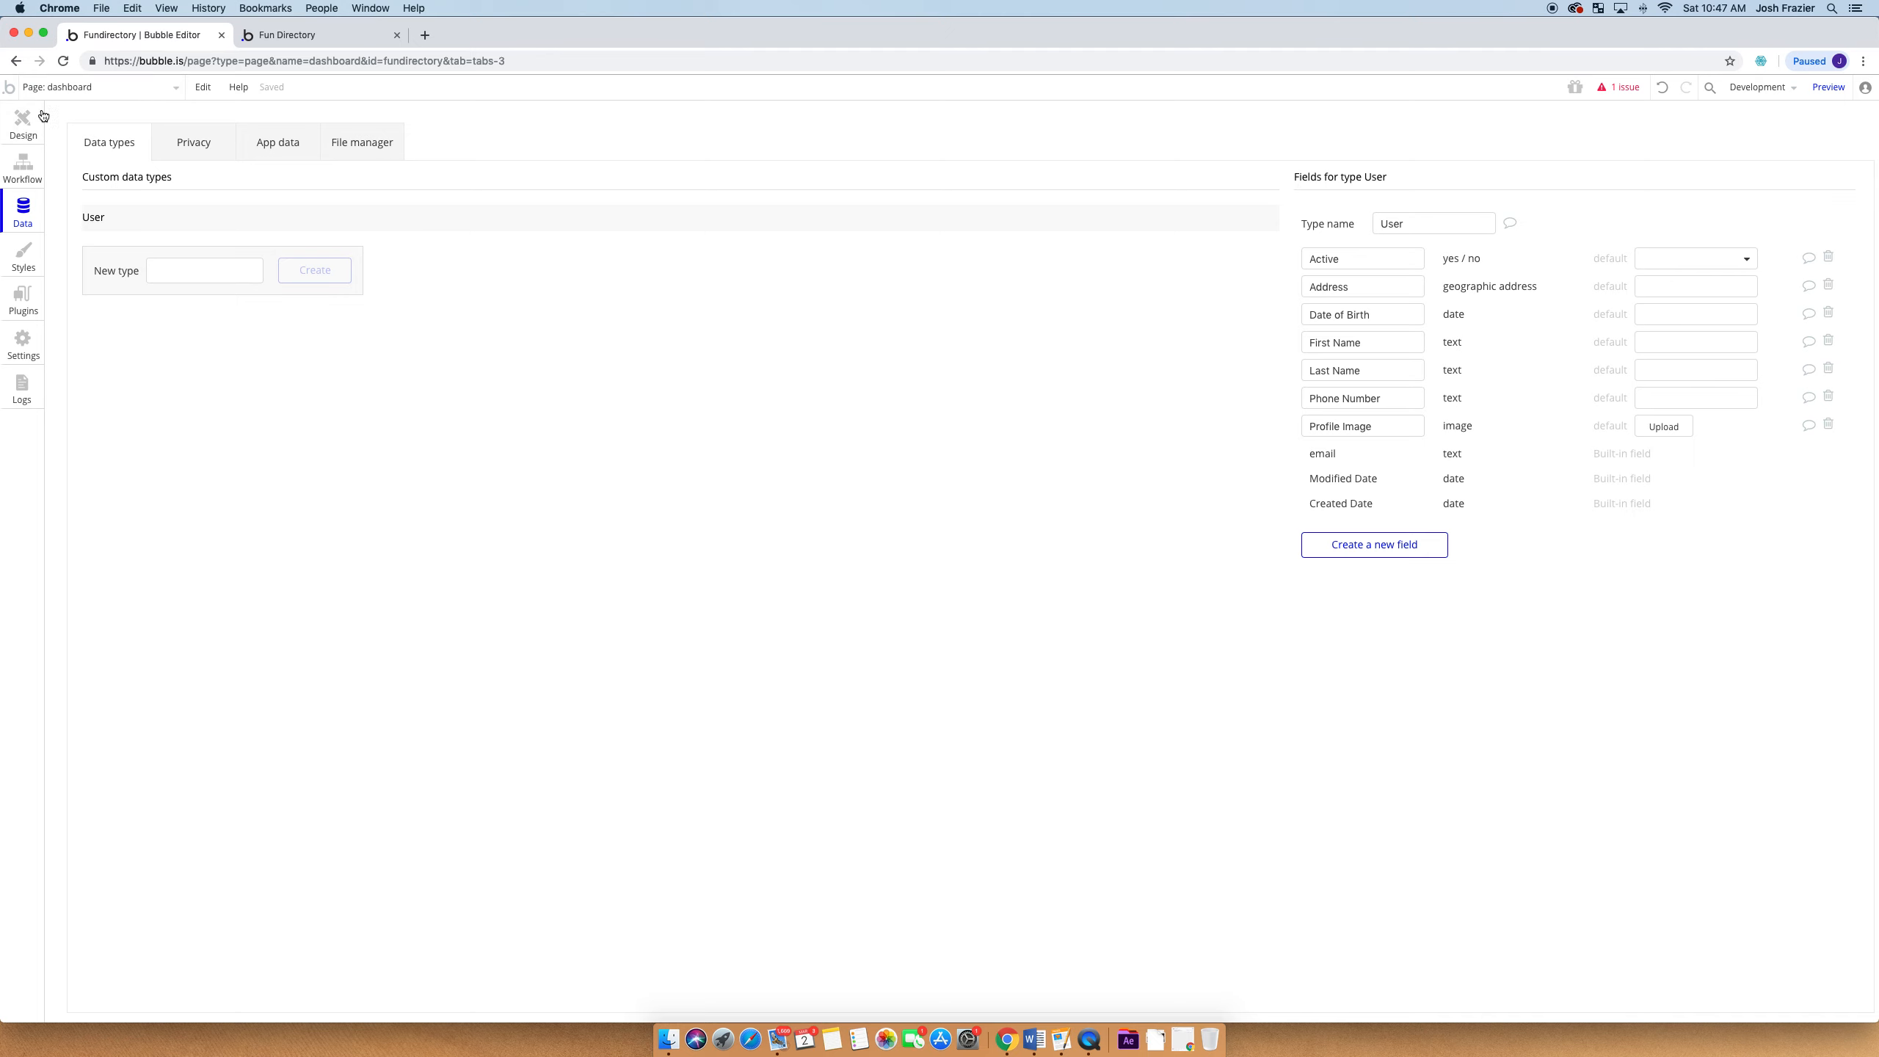
Return to the dashboard design and set the Profile Picture's dynamic image to Current User's Profile Image
{"action": "left_click", "coordinate": [22, 127]}
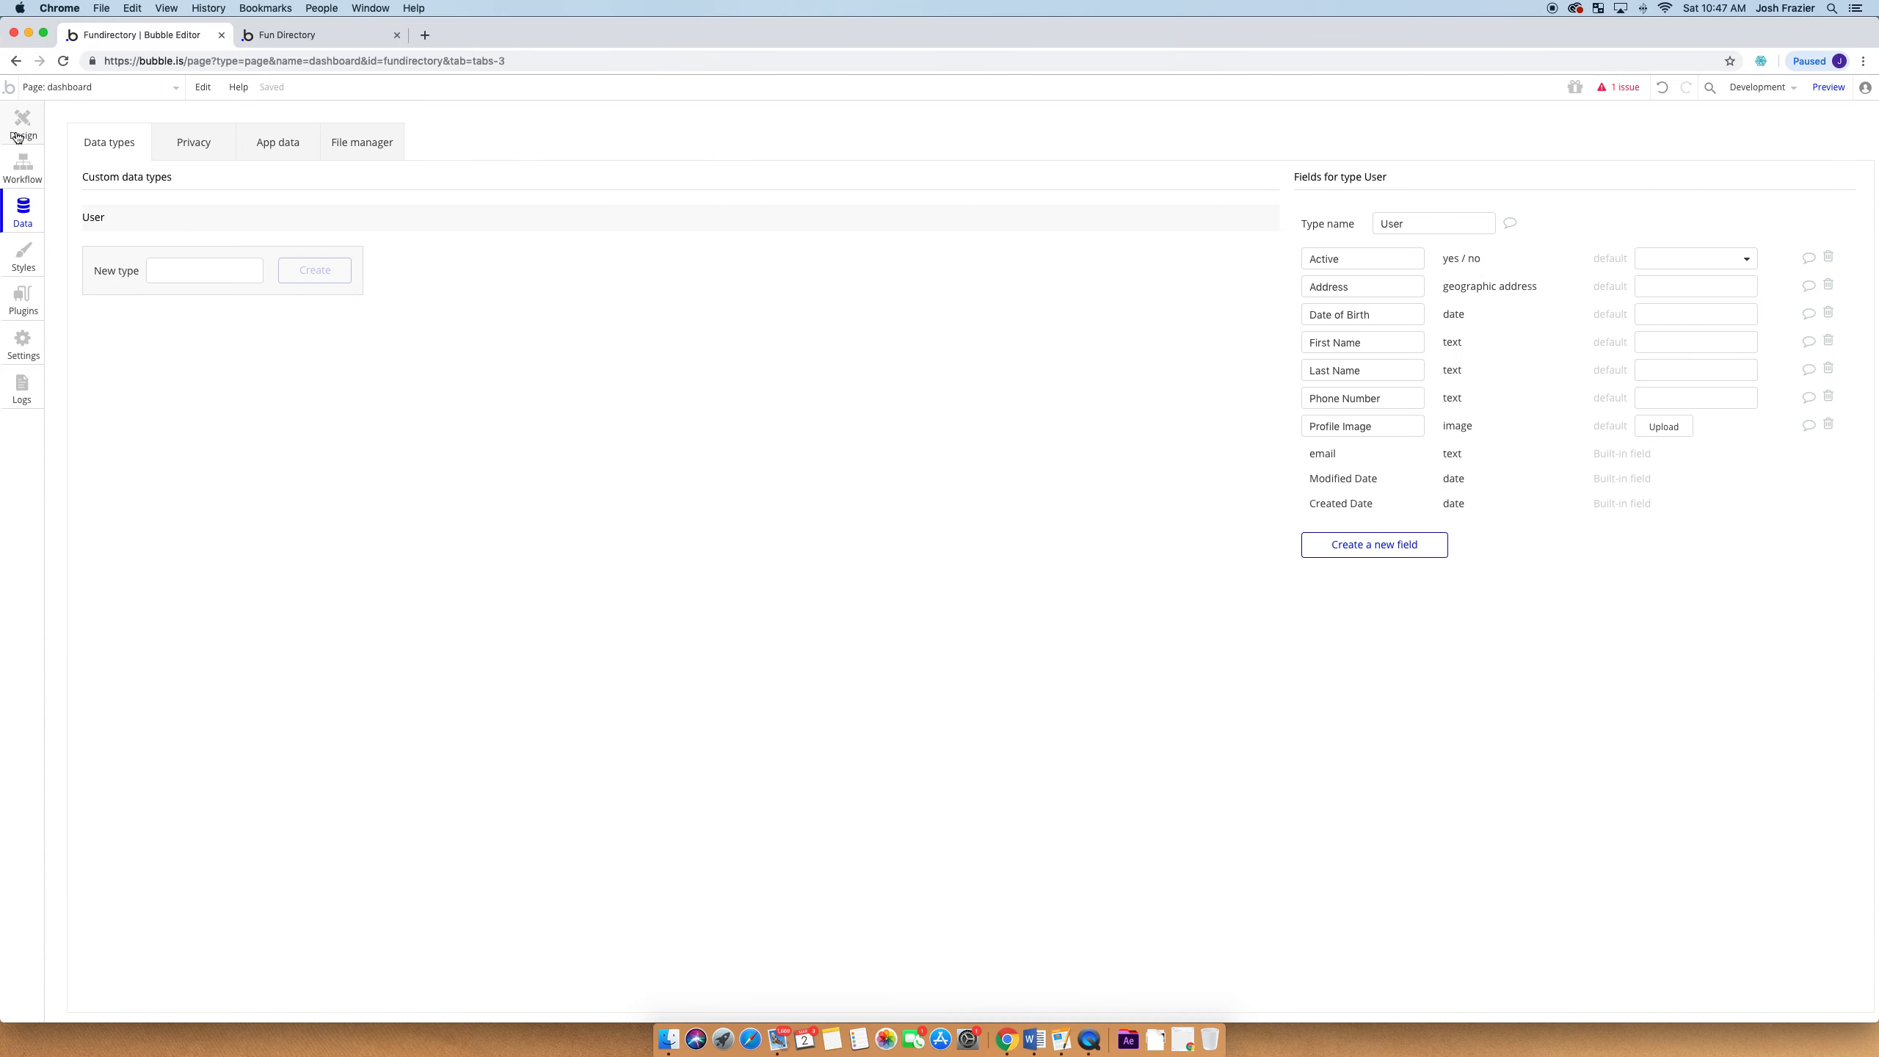
{"action": "left_click", "coordinate": [21, 125]}
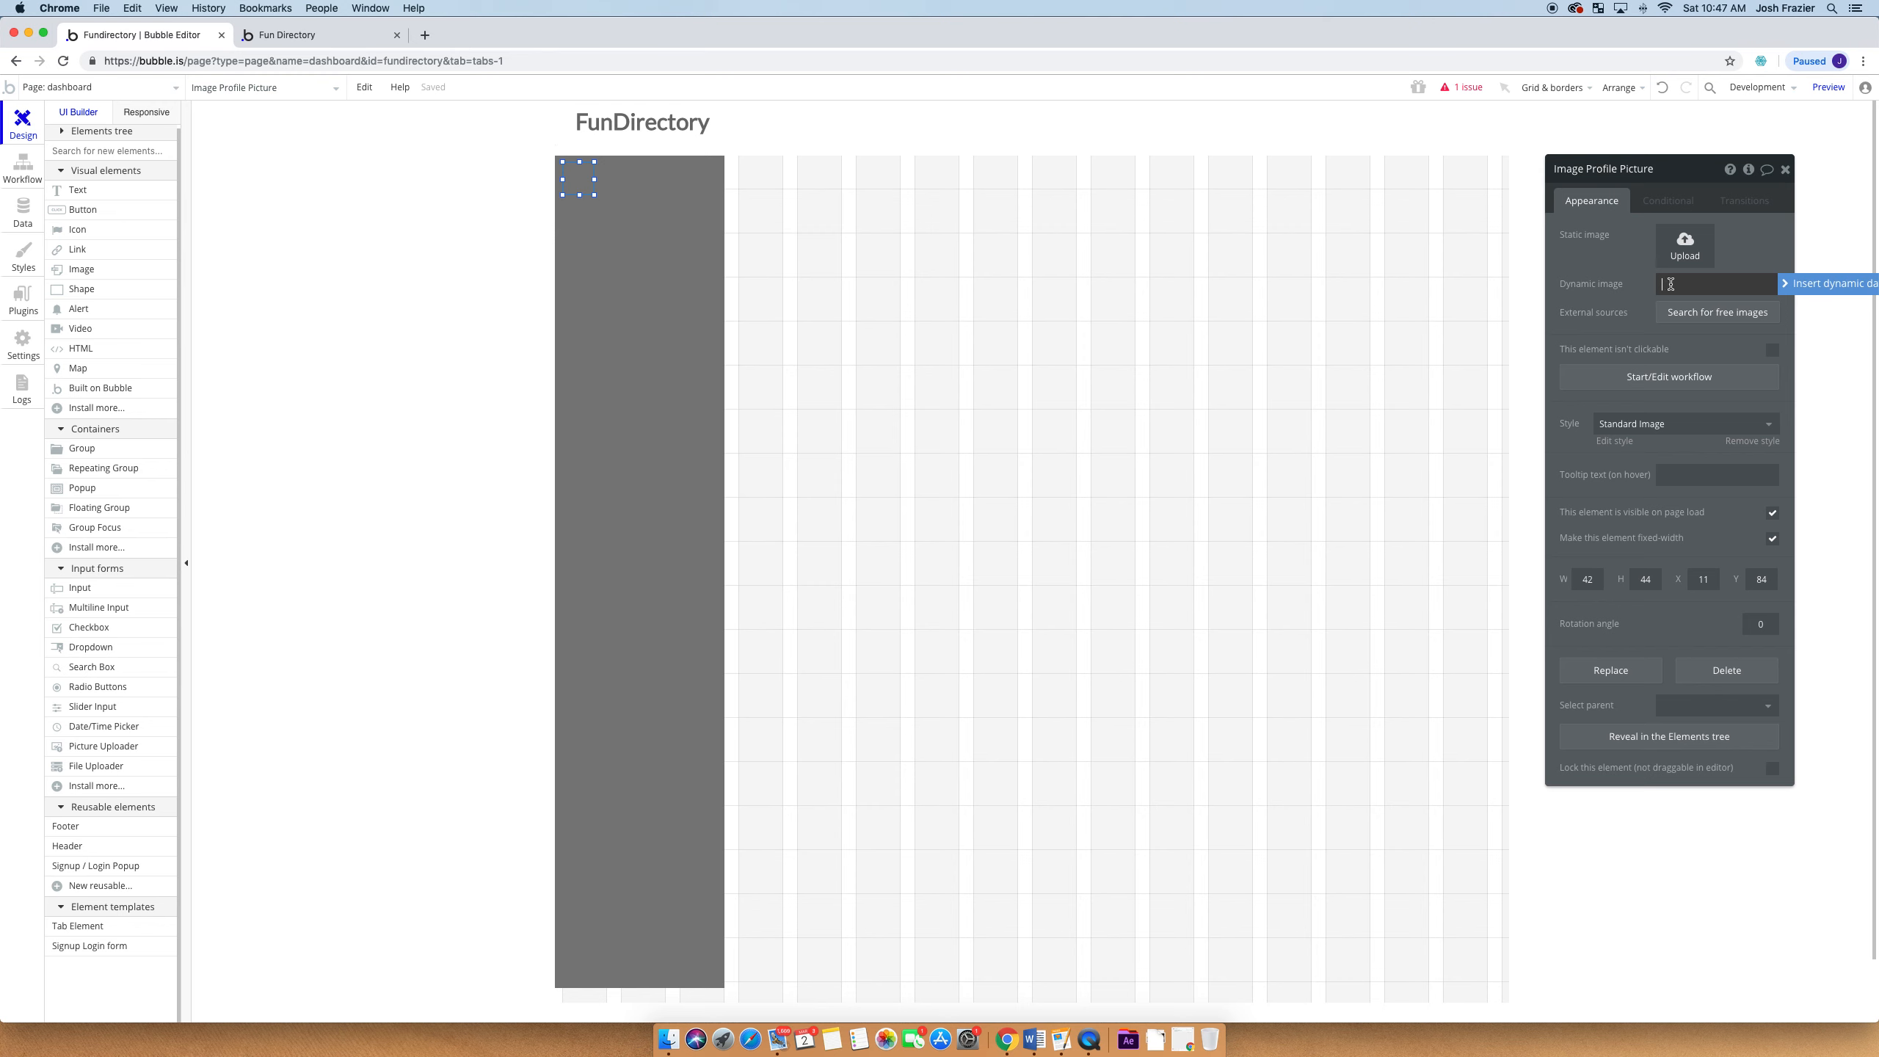
{"action": "left_click_drag", "start_coordinate": [1694, 174], "coordinate": [1635, 164]}
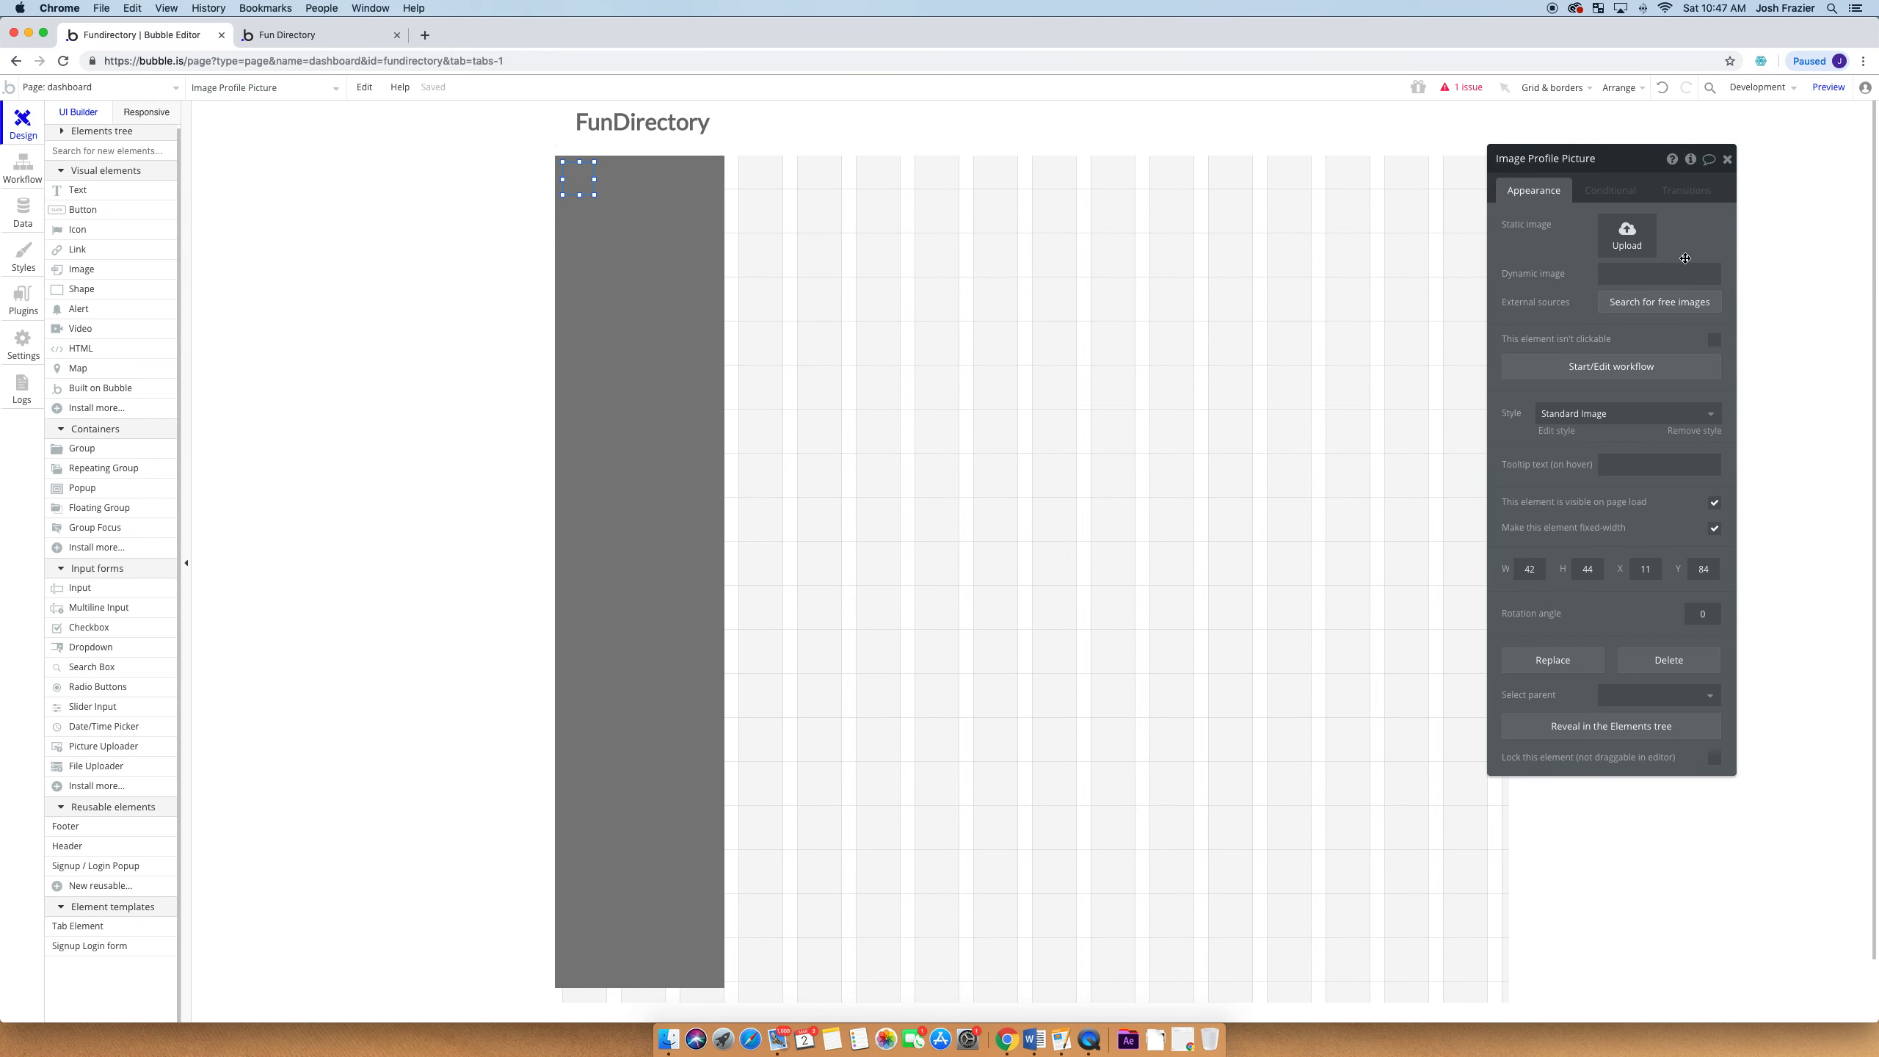
{"action": "left_click", "coordinate": [1610, 273]}
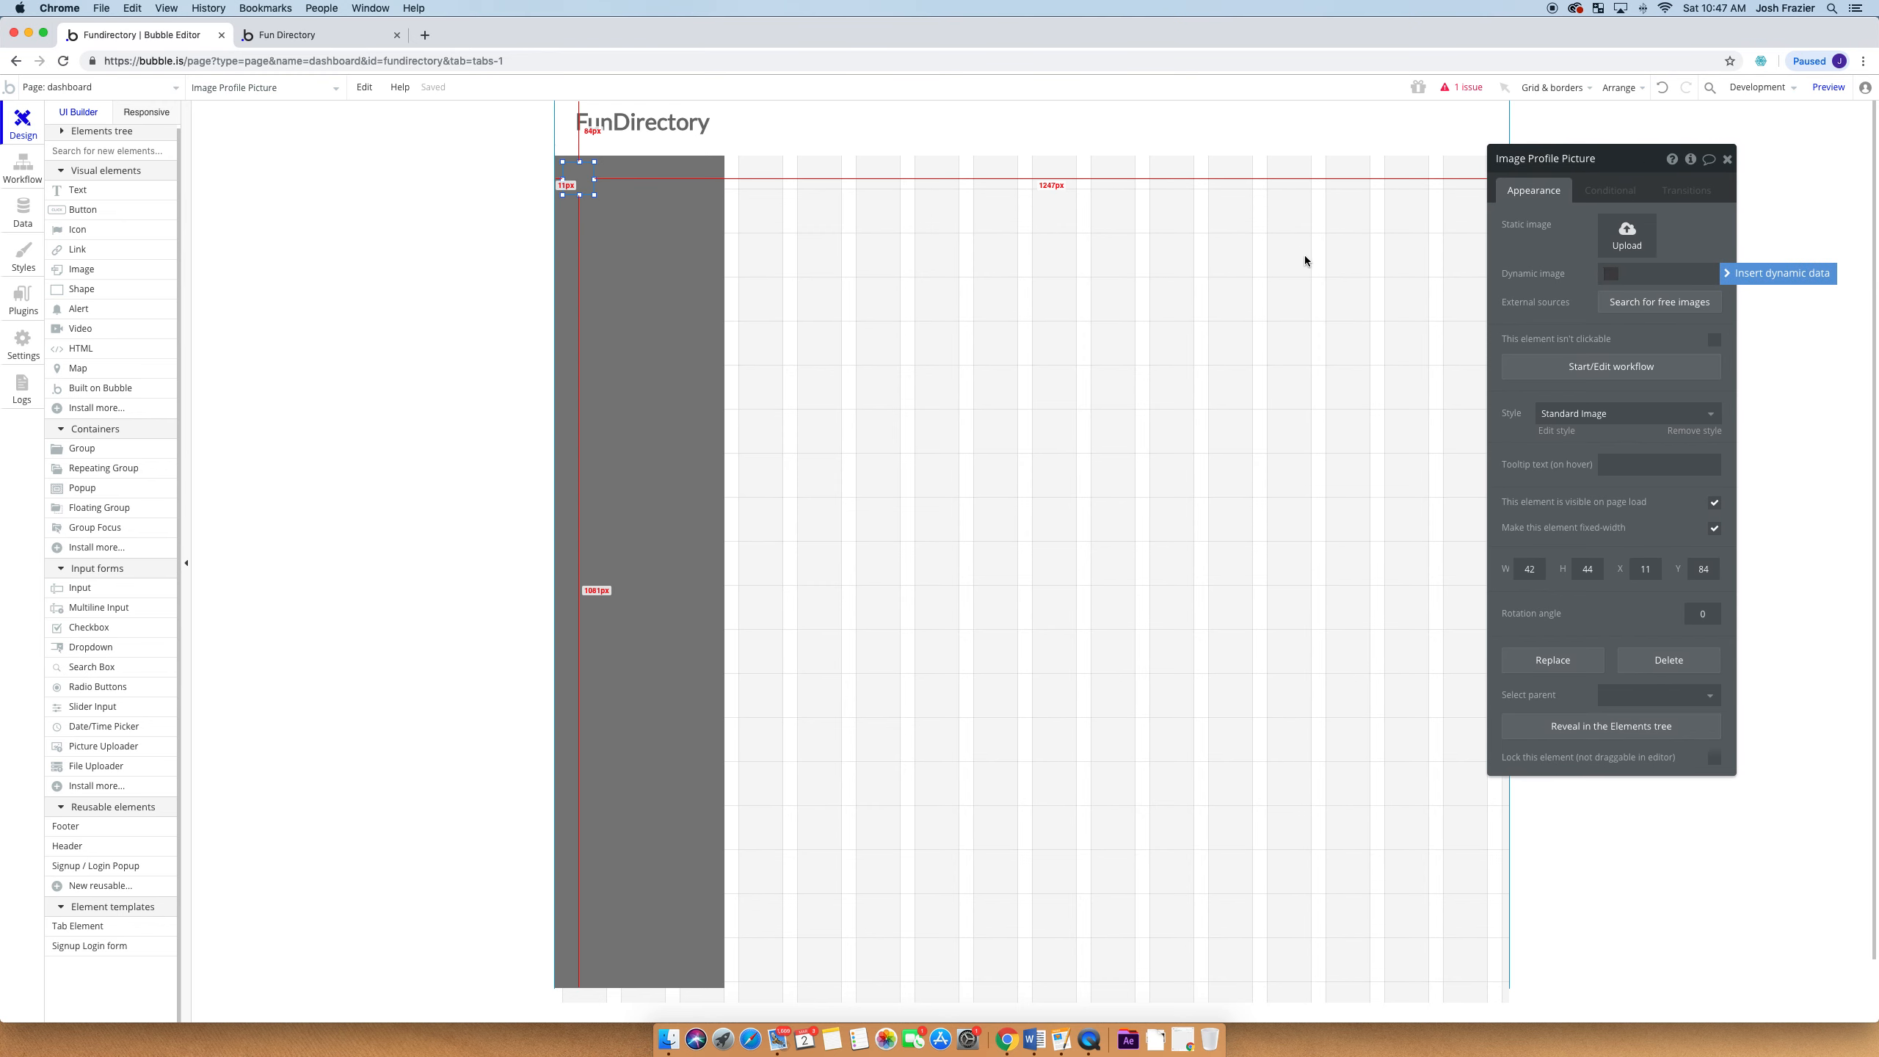
{"action": "left_click", "coordinate": [1746, 275]}
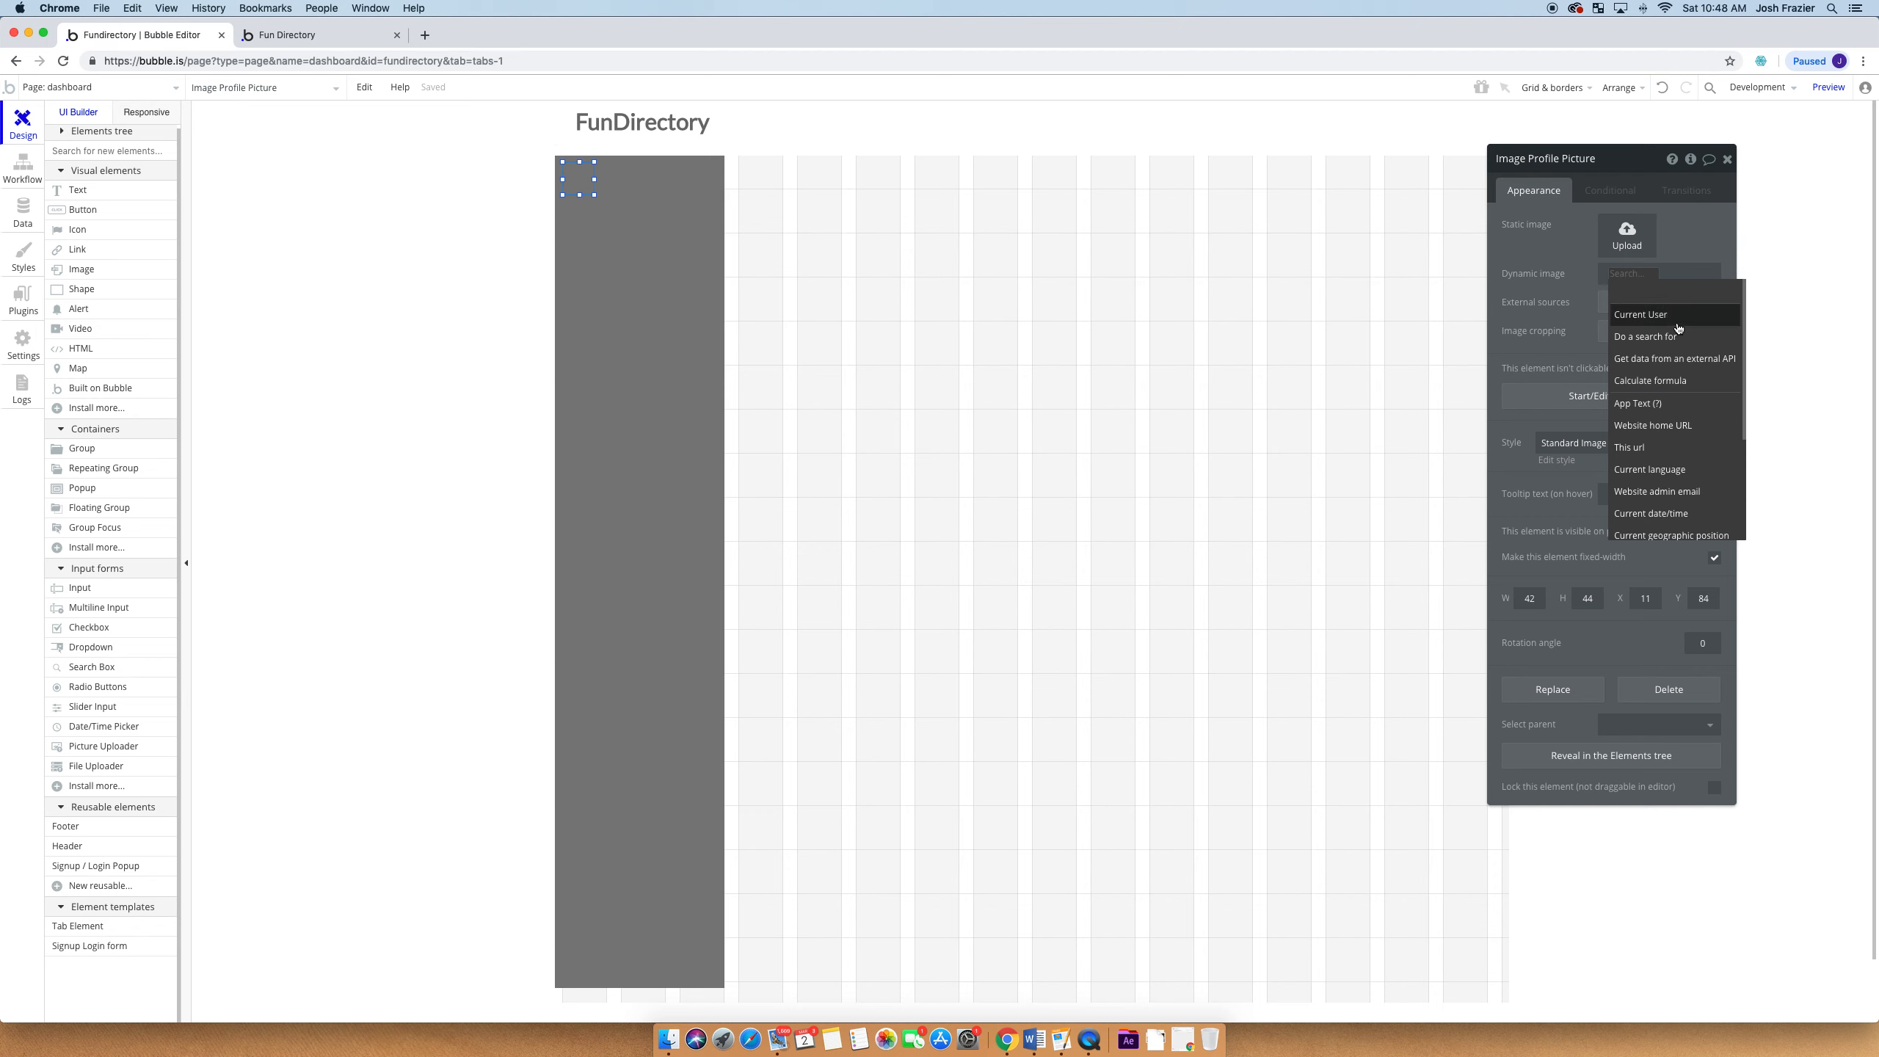
{"action": "left_click", "coordinate": [1649, 315]}
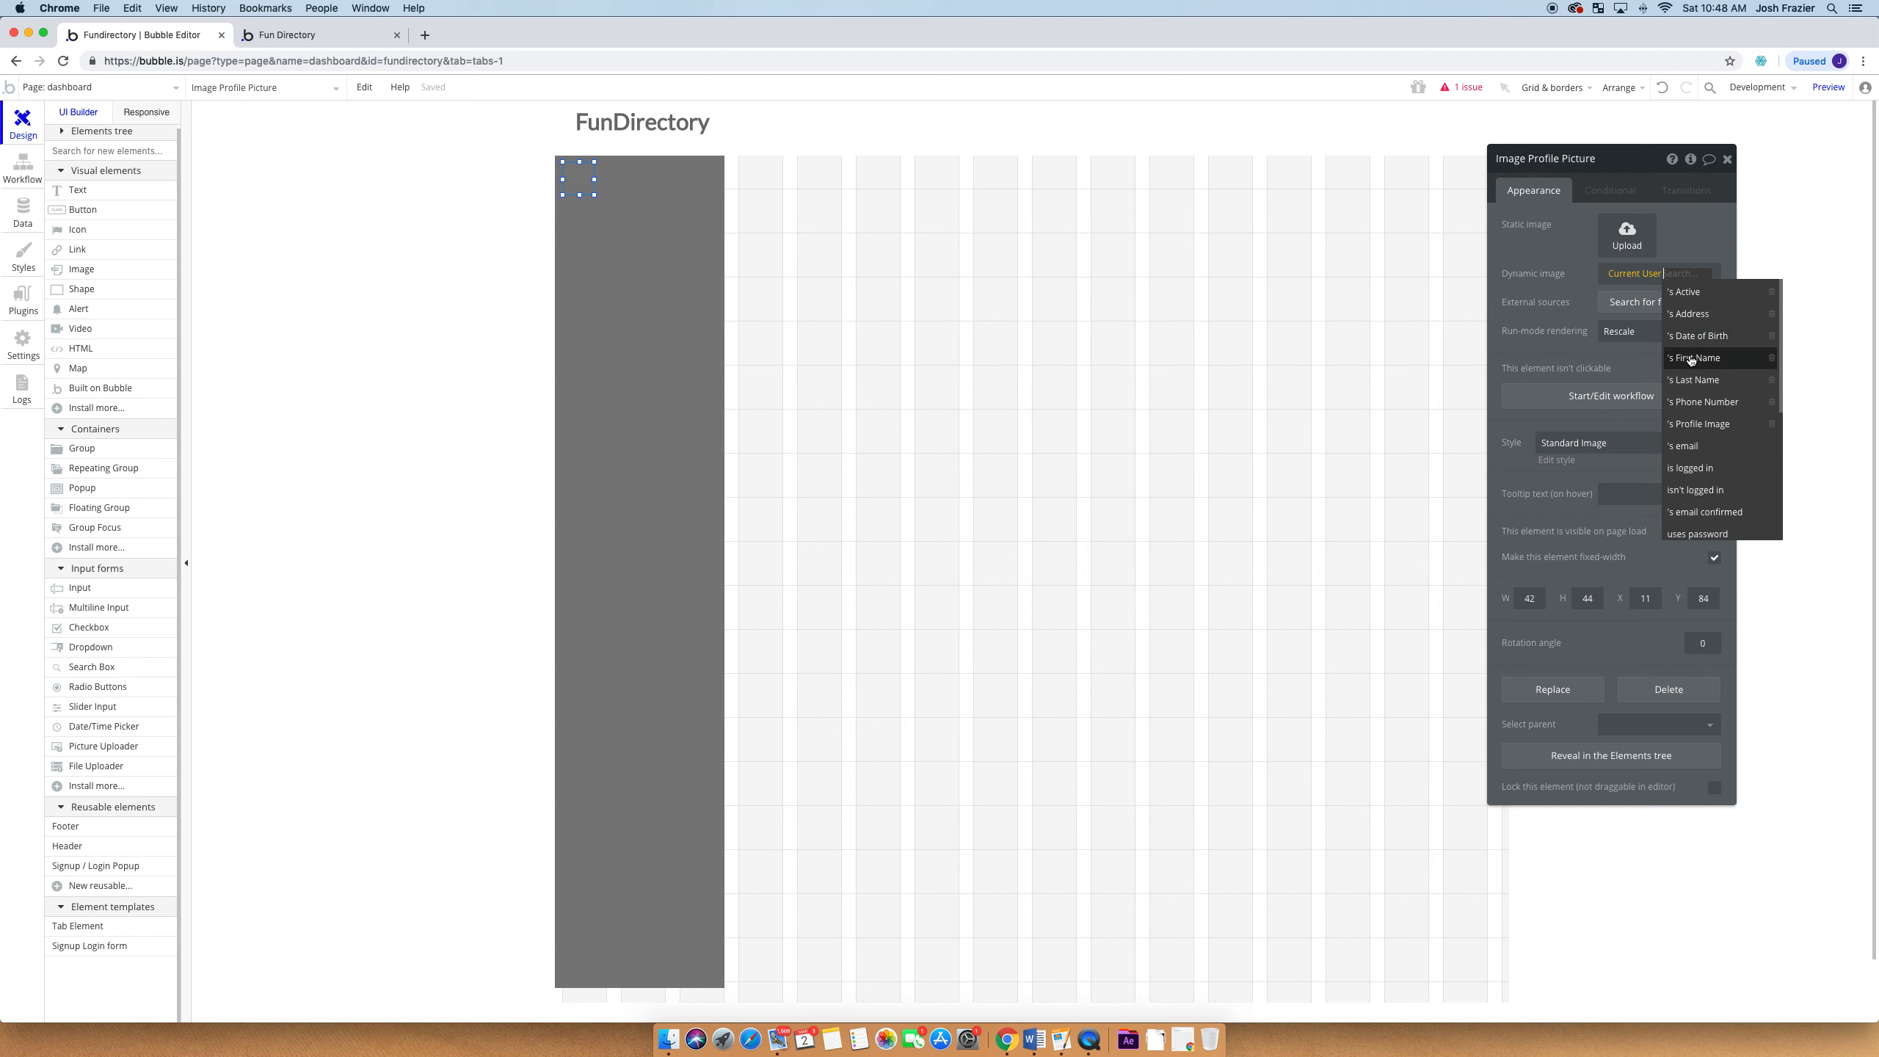
{"action": "left_click", "coordinate": [1725, 423]}
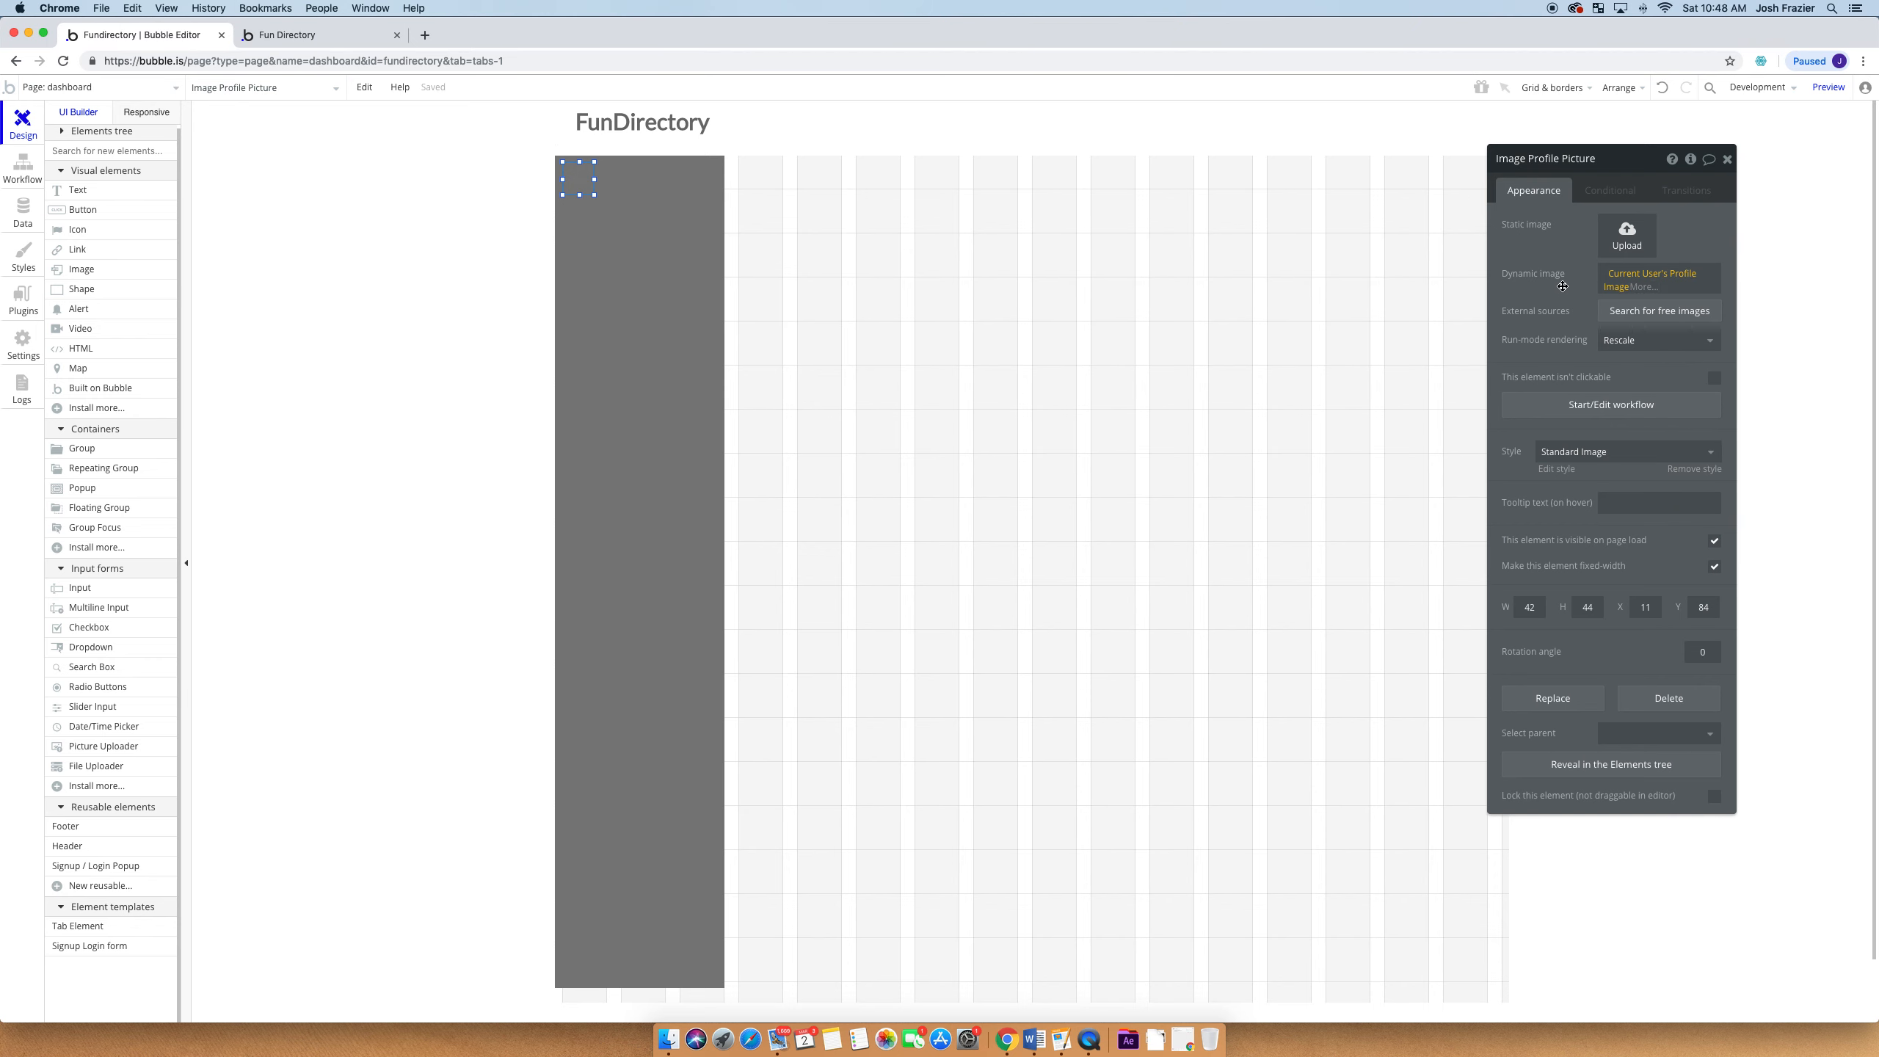
{"action": "left_click", "coordinate": [1562, 286]}
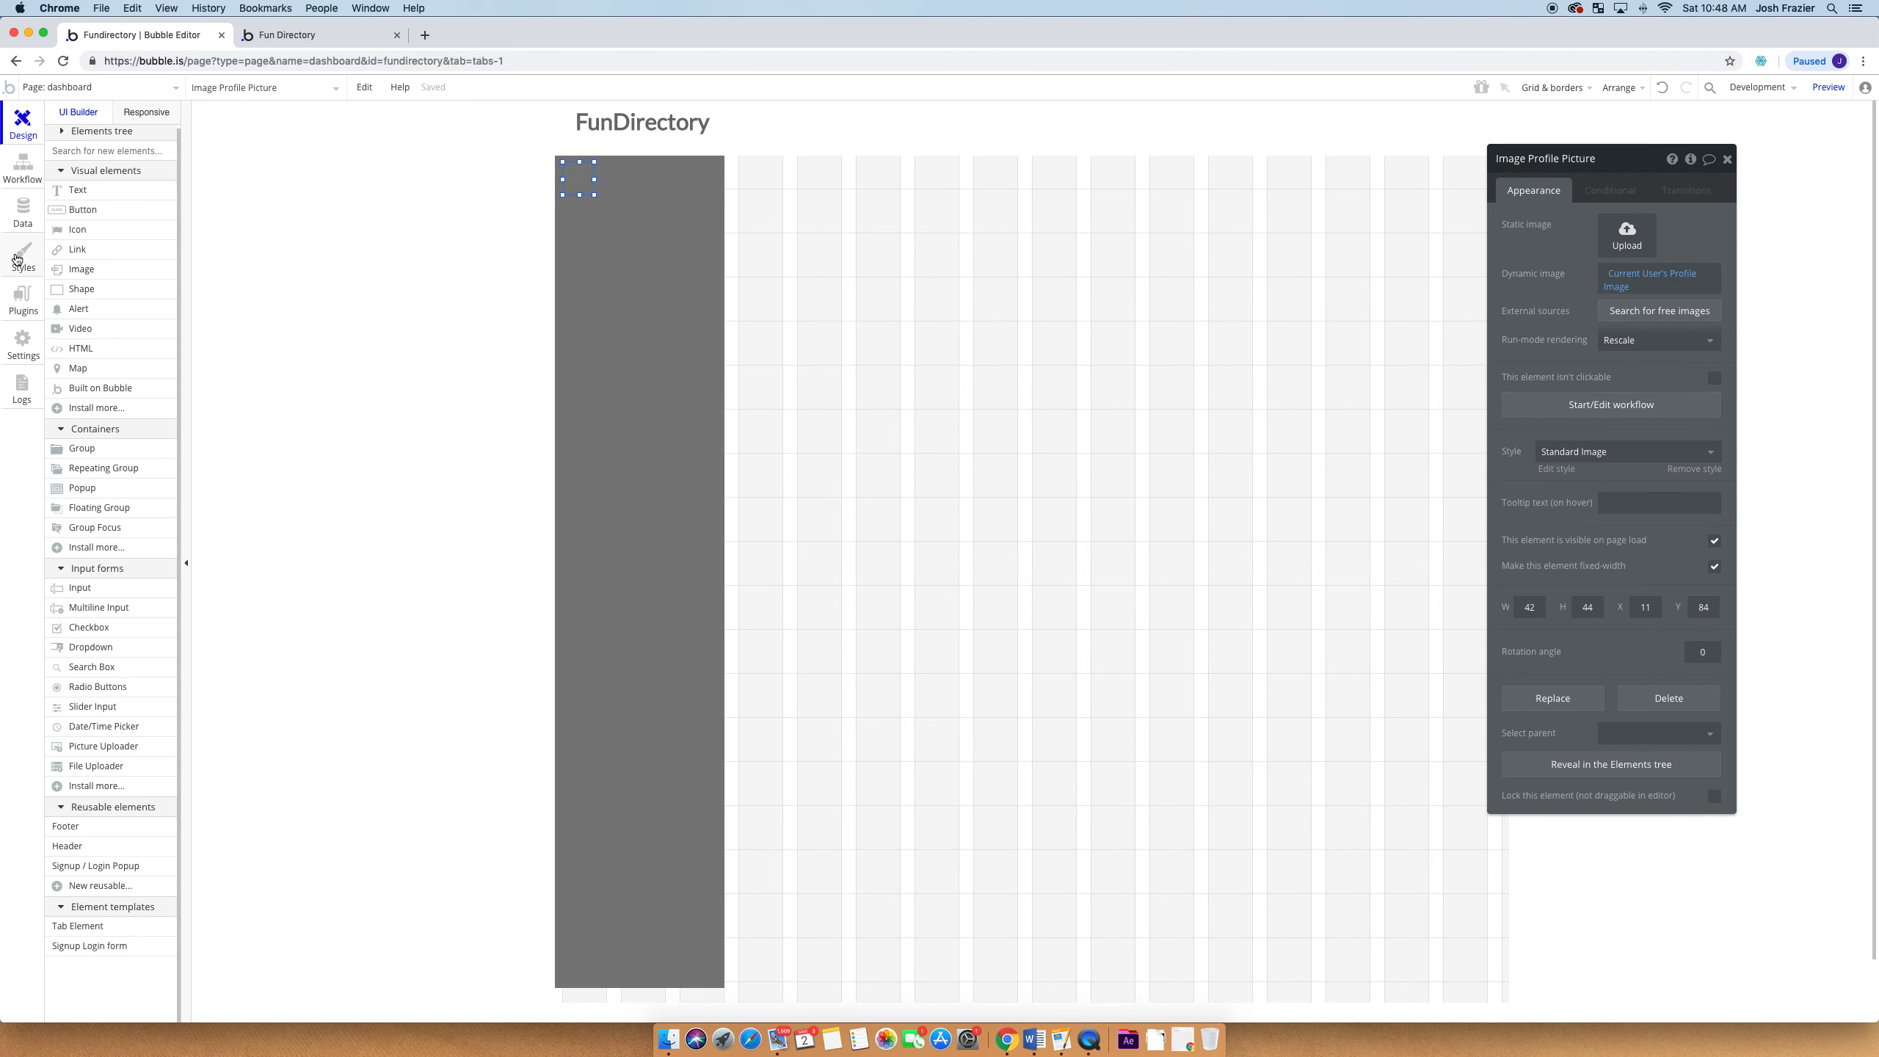